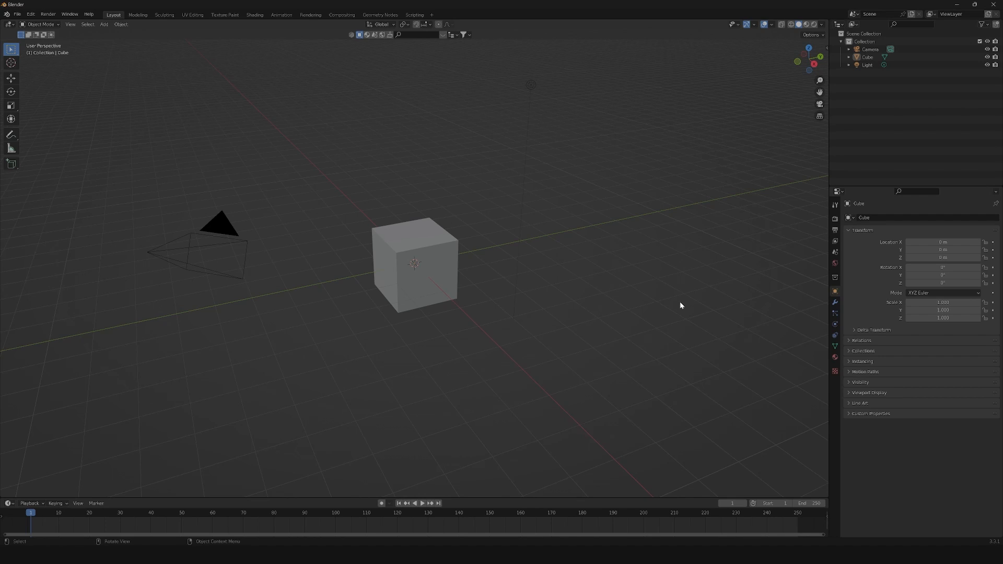
Step: Delete the default cube from the scene
click(427, 258)
key(x)
click(426, 258)
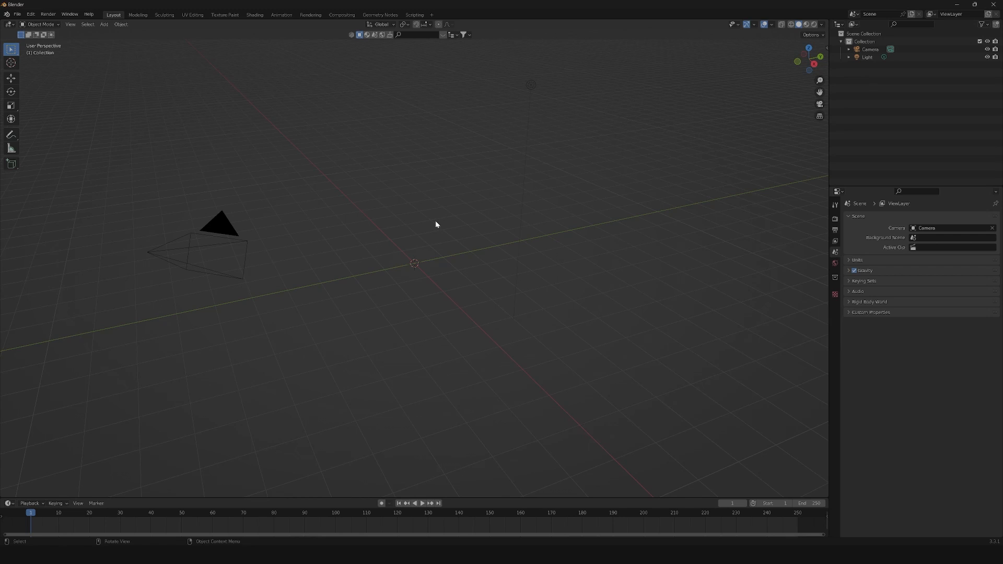
Step: Append the Microsoft surface collection from Surface Laptop.blend in the bookmarked Windows style render materials folder
click(17, 14)
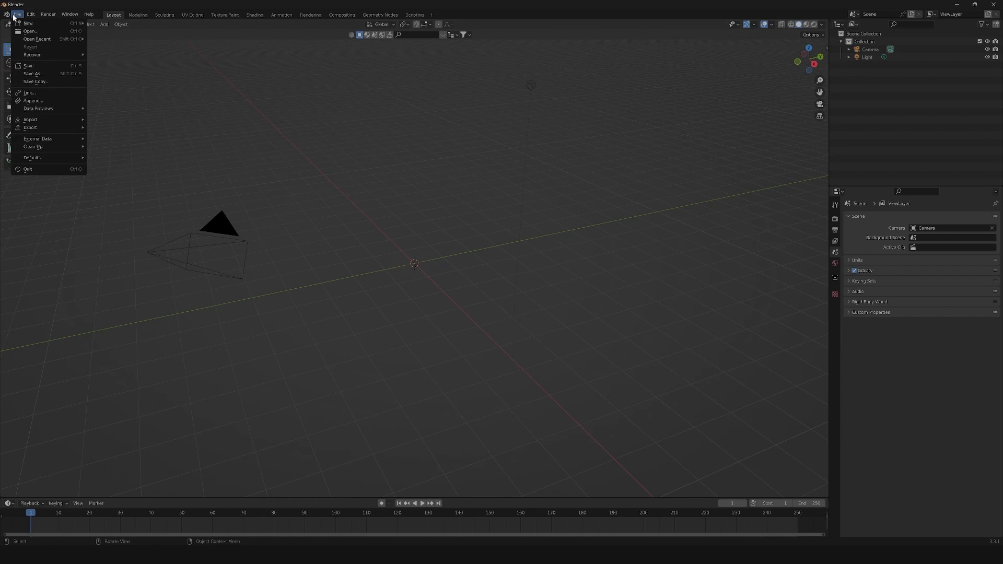
click(45, 100)
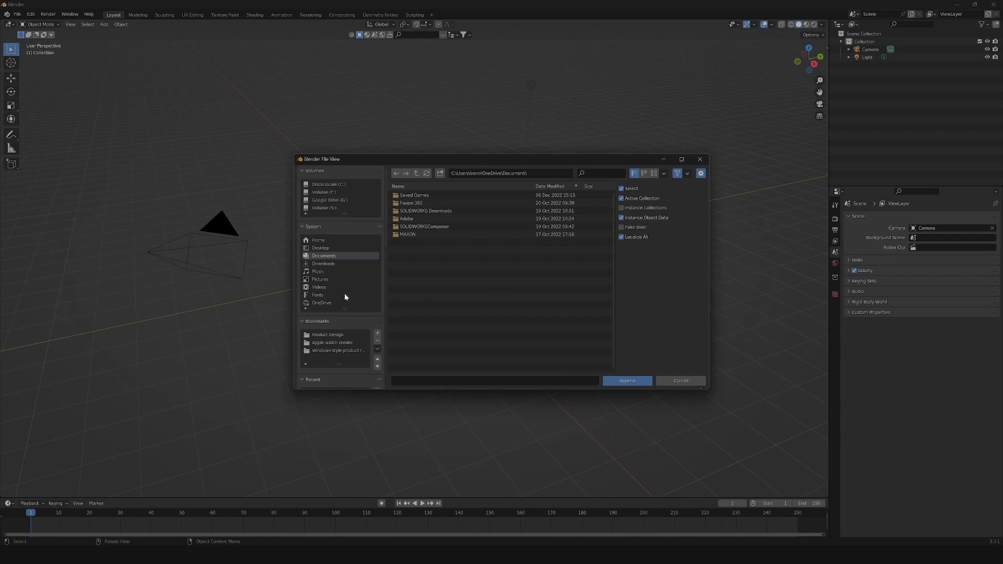
click(333, 349)
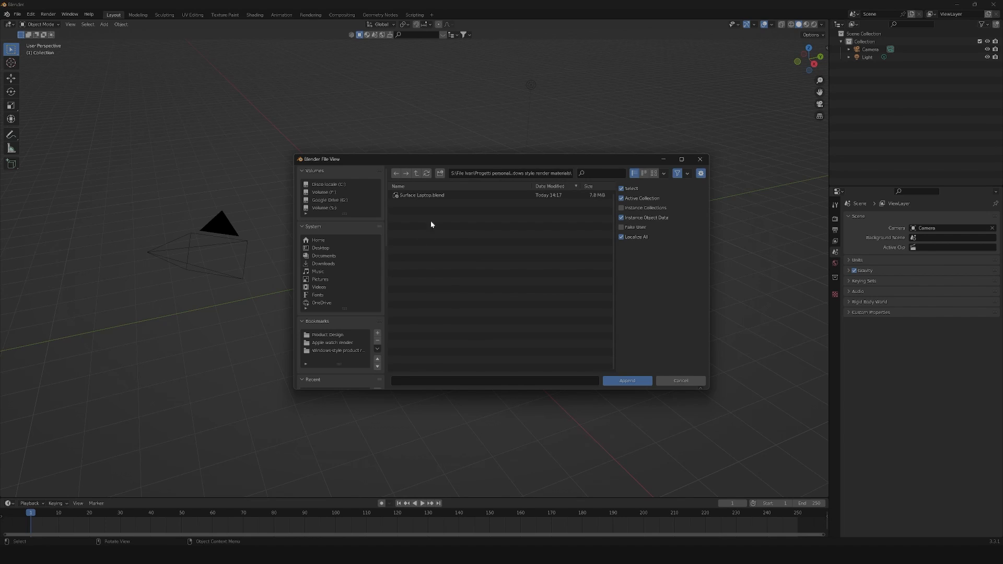
click(433, 197)
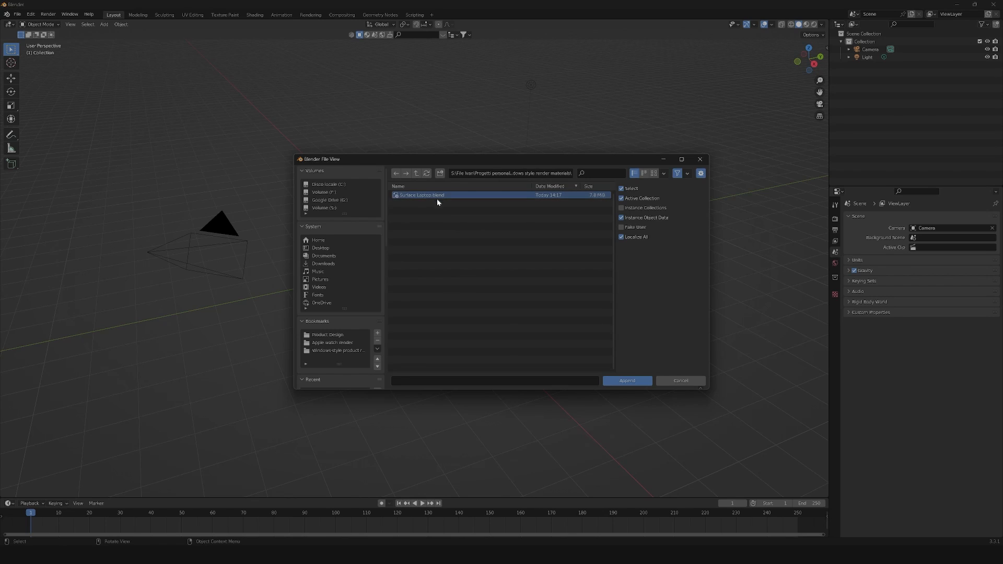
click(645, 383)
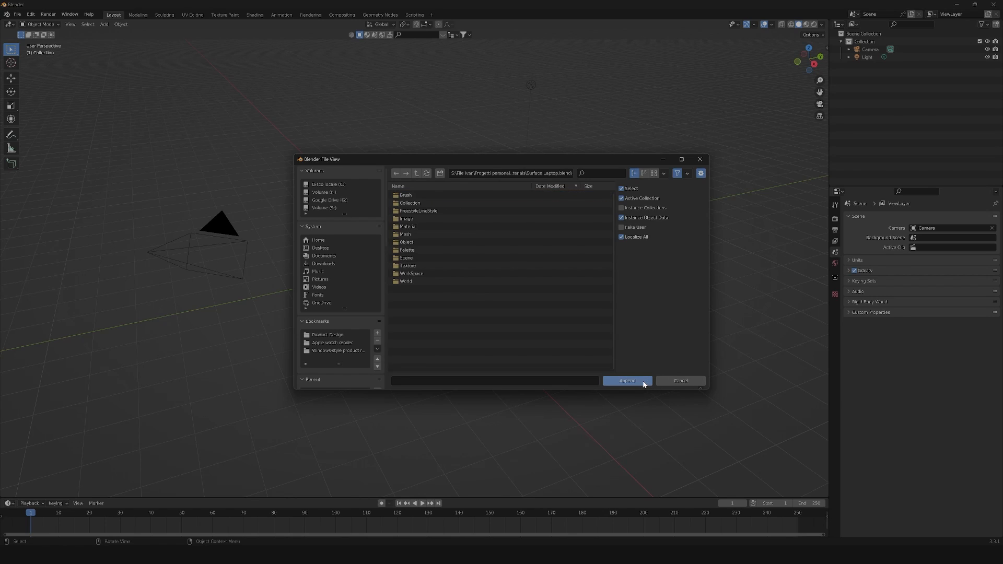
double_click(433, 204)
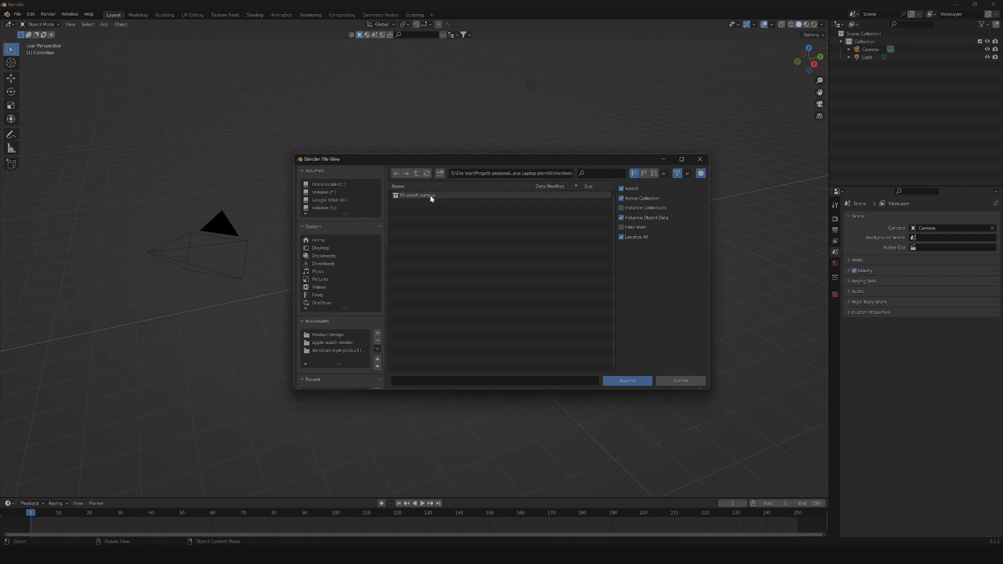
click(431, 198)
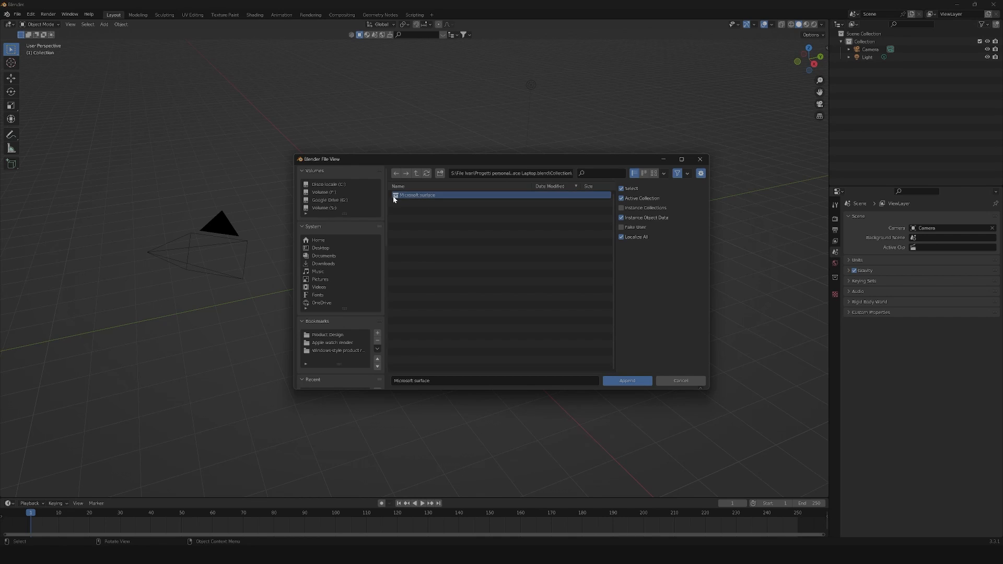
click(628, 381)
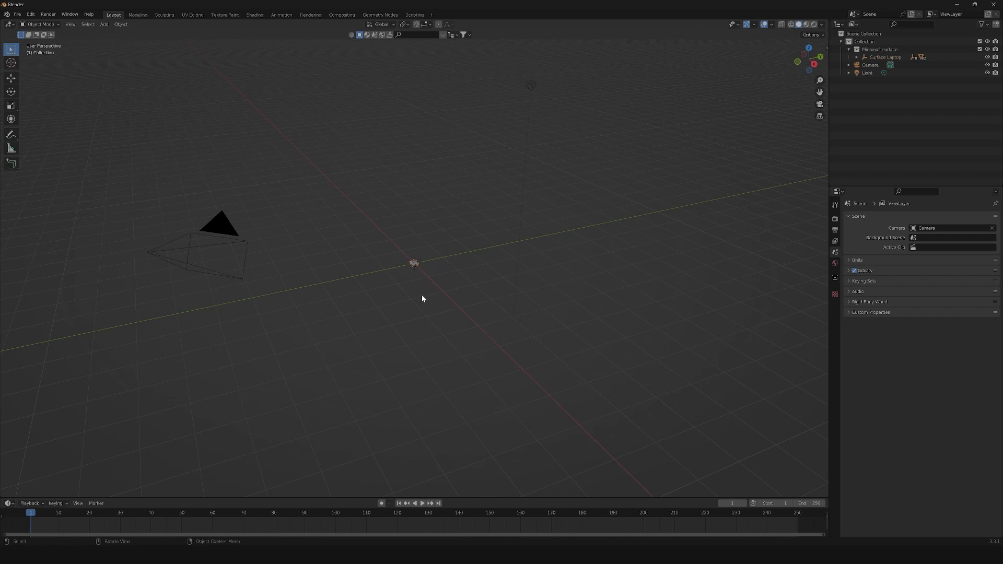
Step: Add a mesh plane at the world origin, beneath the laptop
scroll(416, 303, up, 3)
middle_drag(416, 302, 571, 287)
scroll(572, 287, down, 6)
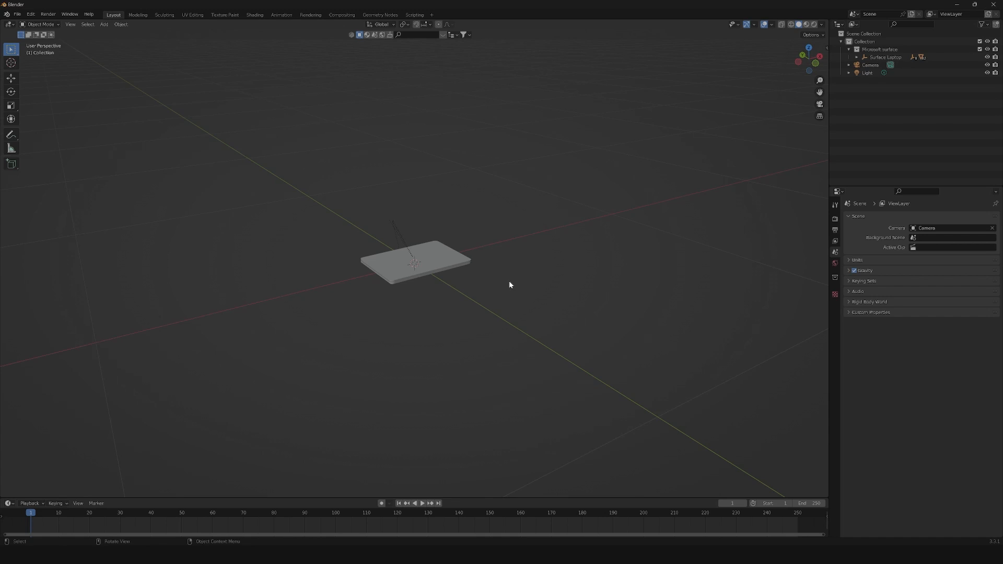
key(shift+a)
mouse_move(479, 258)
click(510, 259)
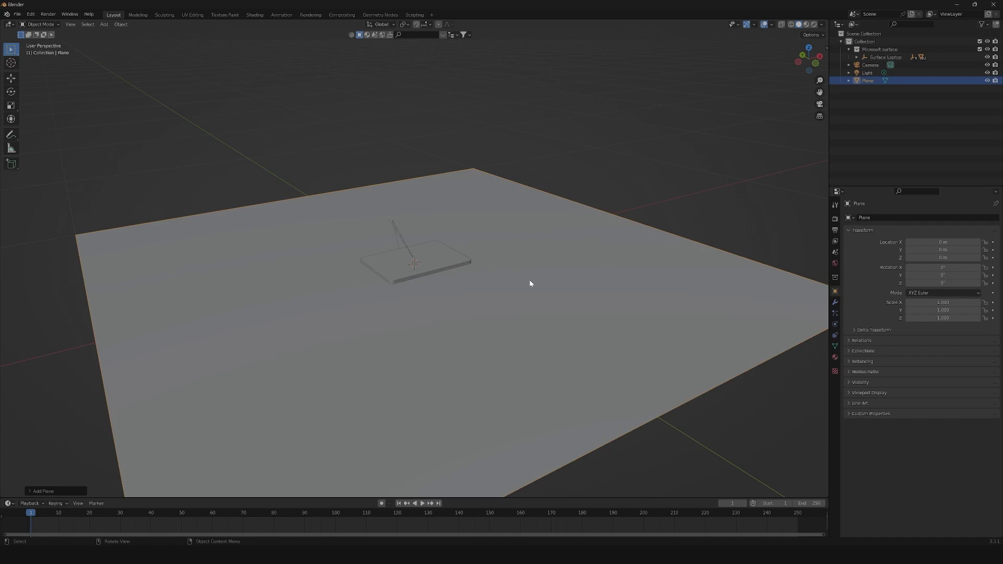
scroll(533, 287, down, 1)
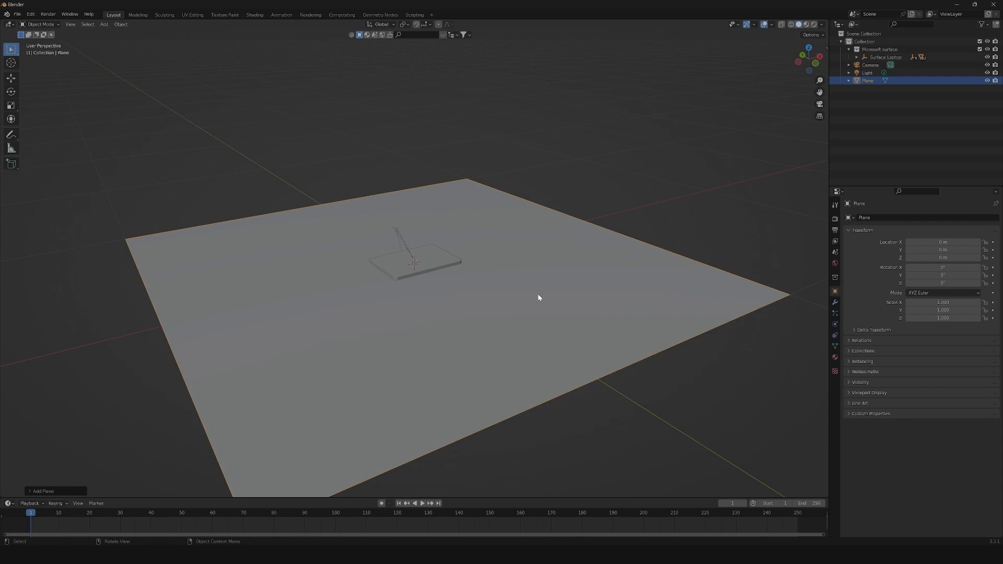
Step: Set the plane's X and Y dimensions to 3.8 m each
click(827, 49)
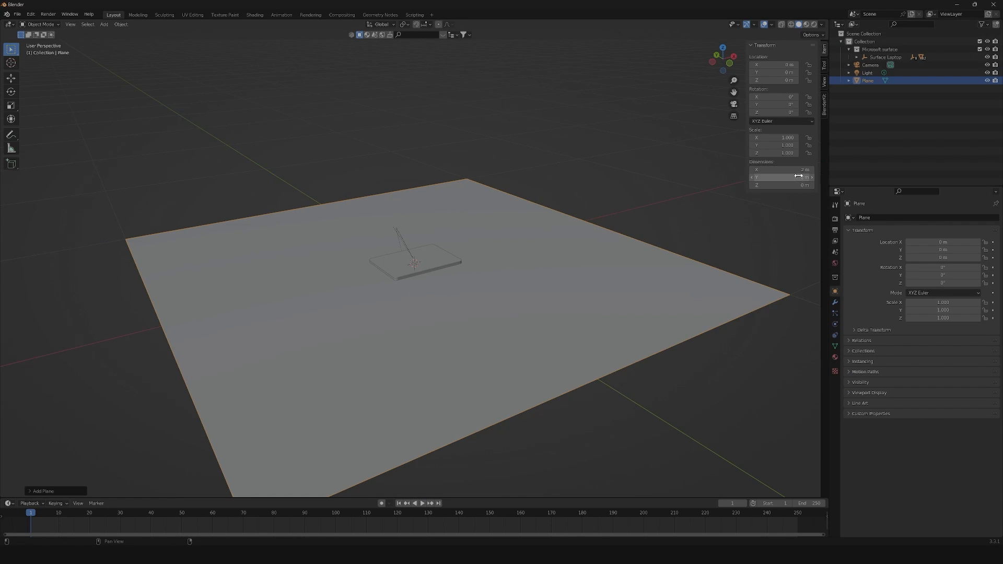
click(782, 170)
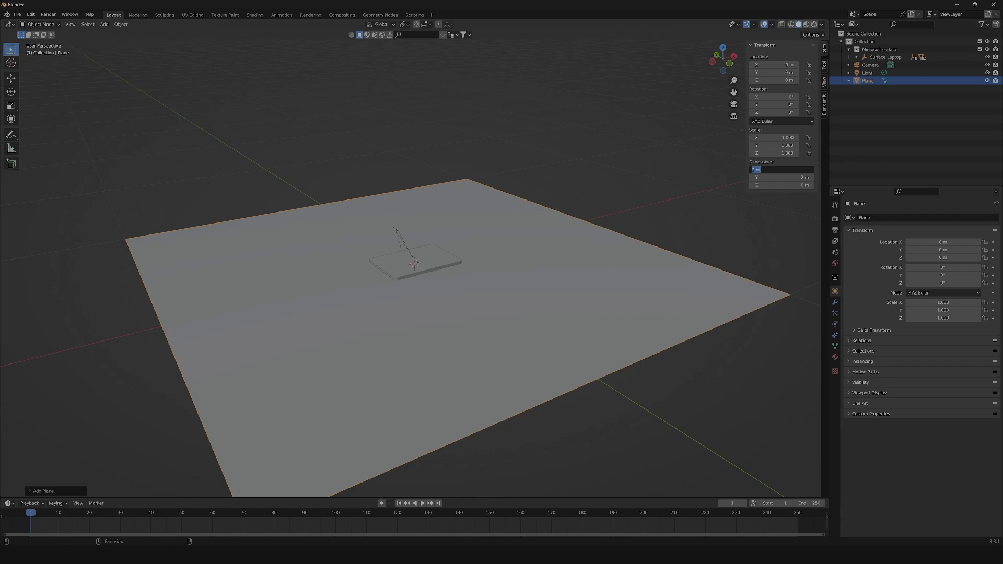
click(760, 170)
key(BackSpace)
key(BackSpace)
key(BackSpace)
text(3.8)
key(Return)
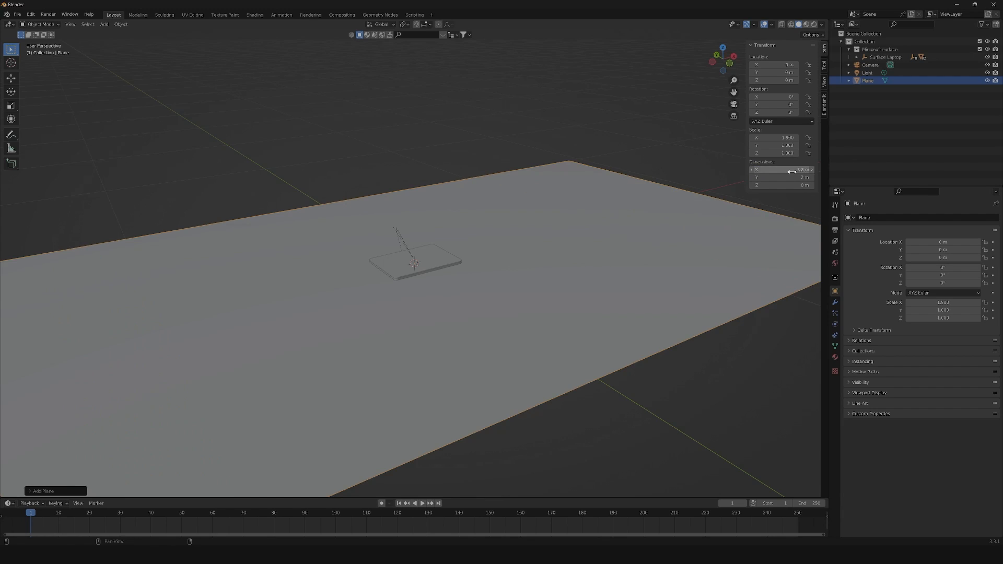
click(790, 177)
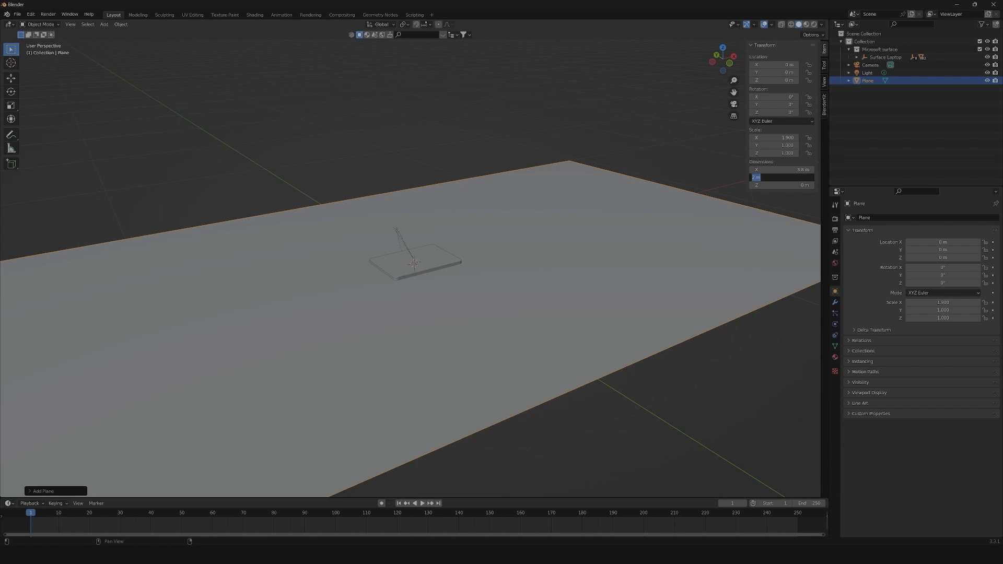
text(3.8)
key(Return)
Step: Subdivide the whole plane in Edit Mode with 60 cuts and return to Object Mode
scroll(489, 222, down, 4)
key(Tab)
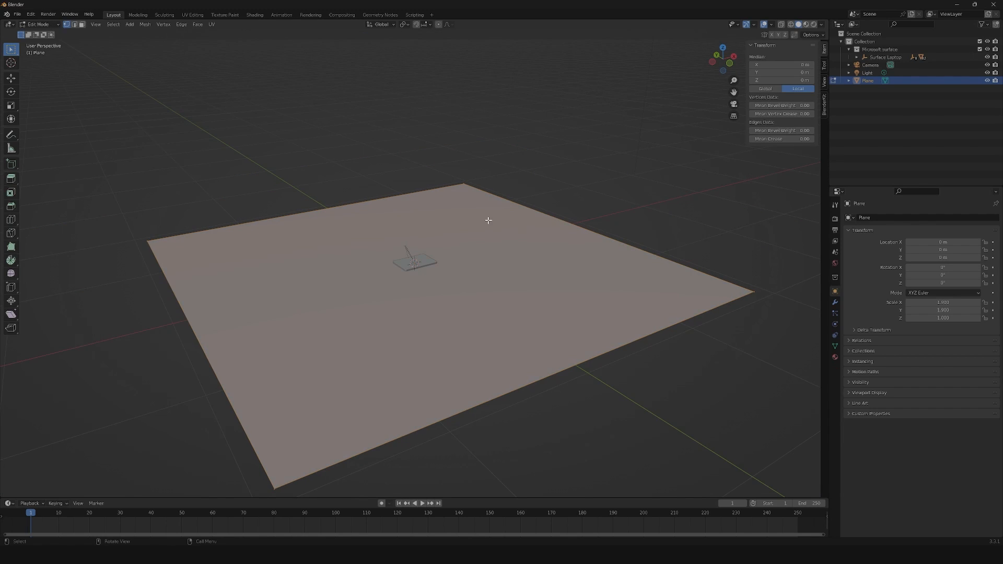
right_click(273, 336)
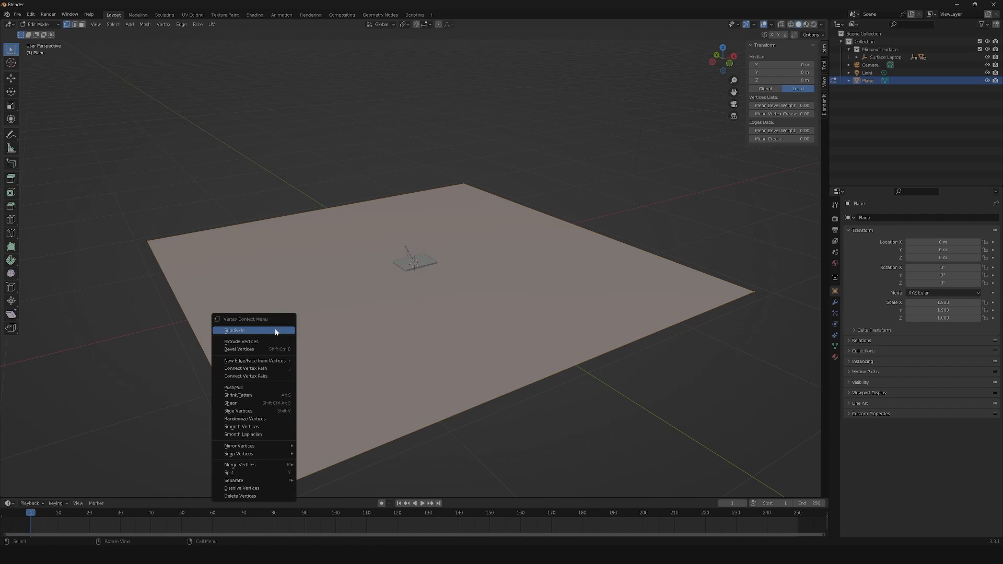
click(276, 330)
click(101, 436)
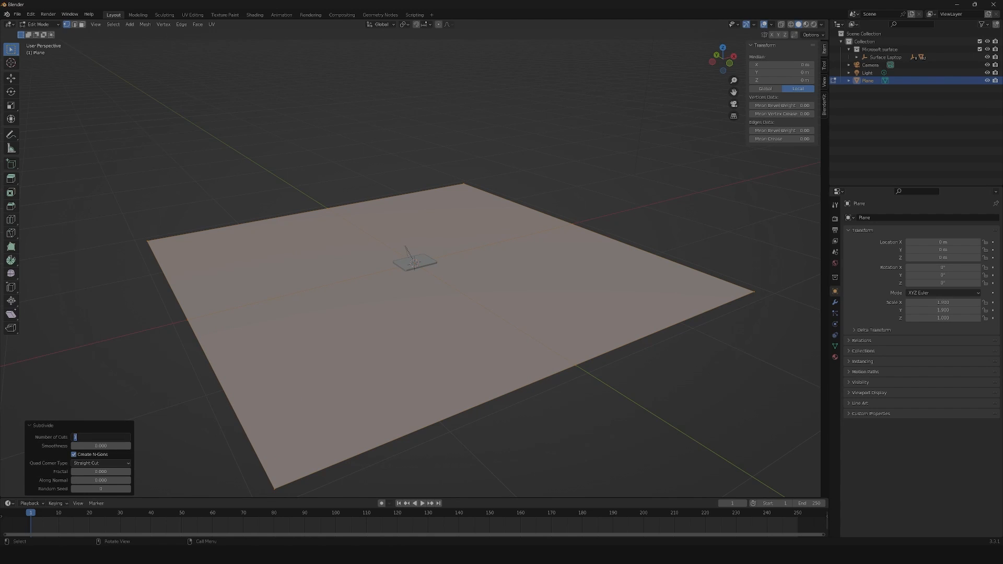
text(60)
key(Return)
key(Tab)
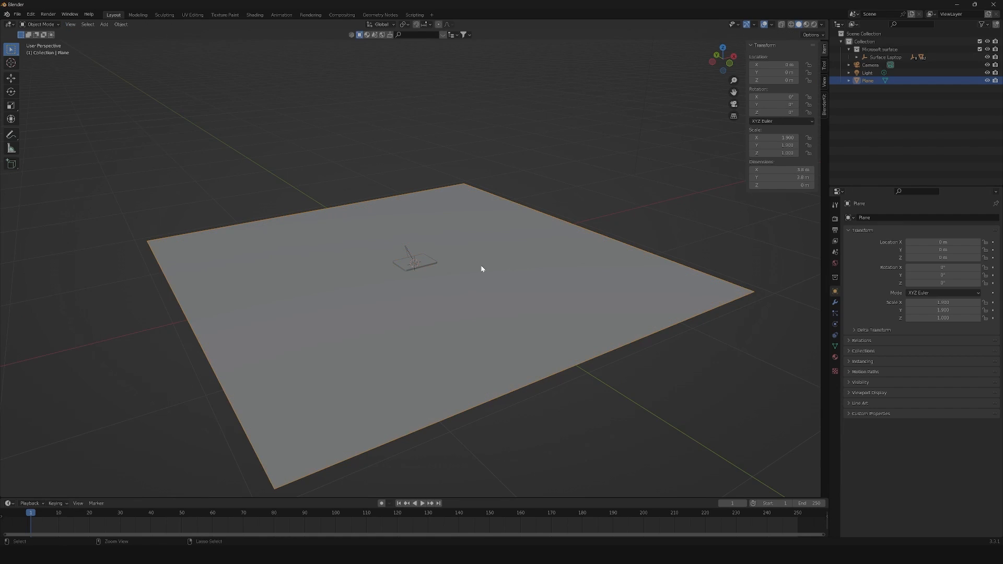
Step: Apply the plane's scale and deselect the plane
key(ctrl+a)
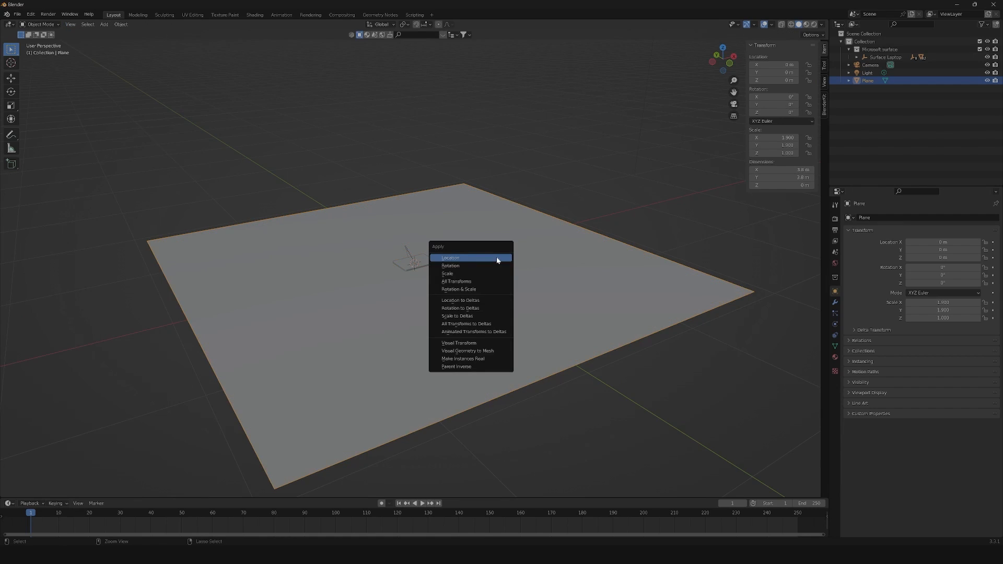
click(472, 273)
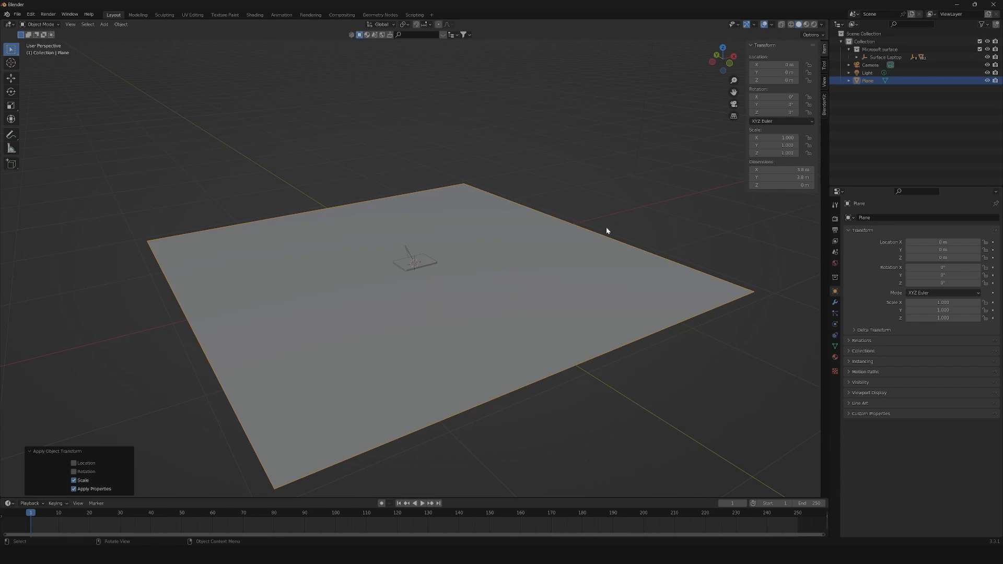
click(573, 170)
scroll(362, 361, up, 7)
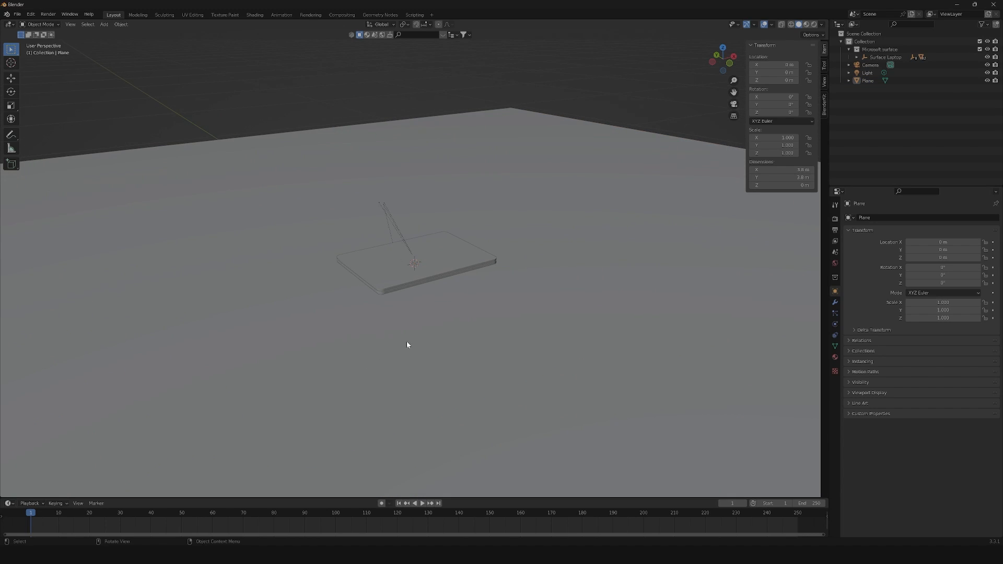
Step: Select the plane and add a Displace modifier to it
drag(555, 160, 553, 165)
click(544, 174)
click(835, 303)
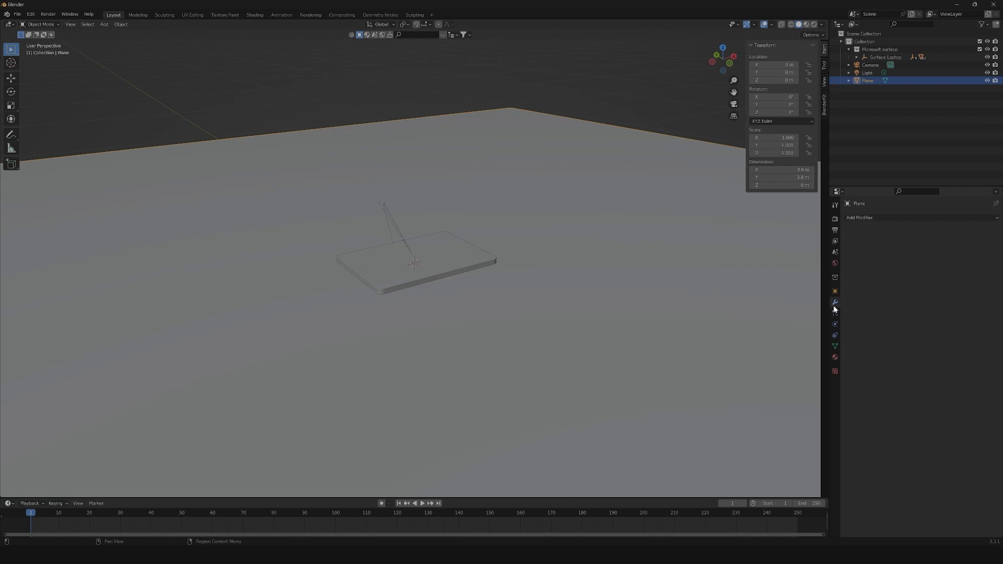
click(884, 219)
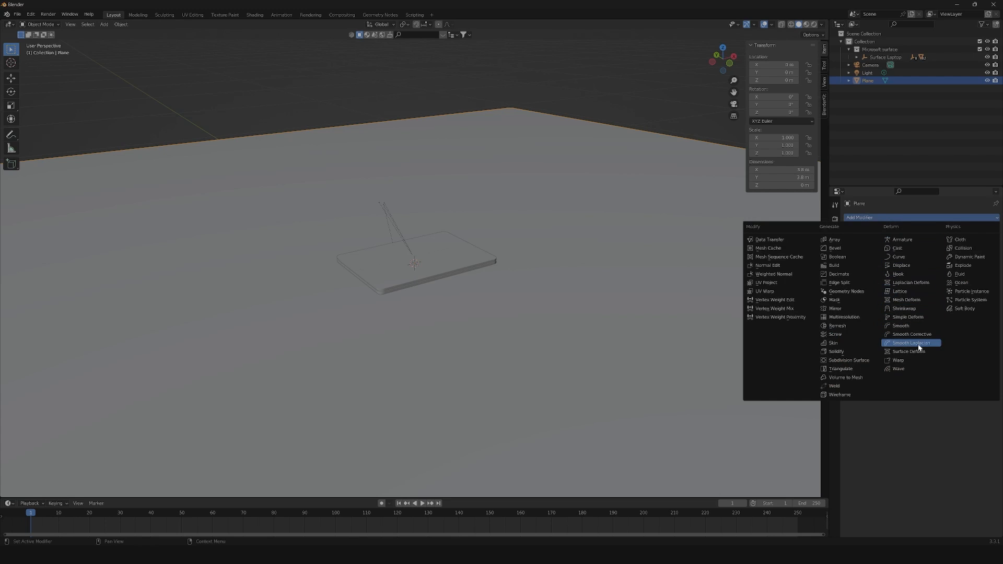
click(902, 266)
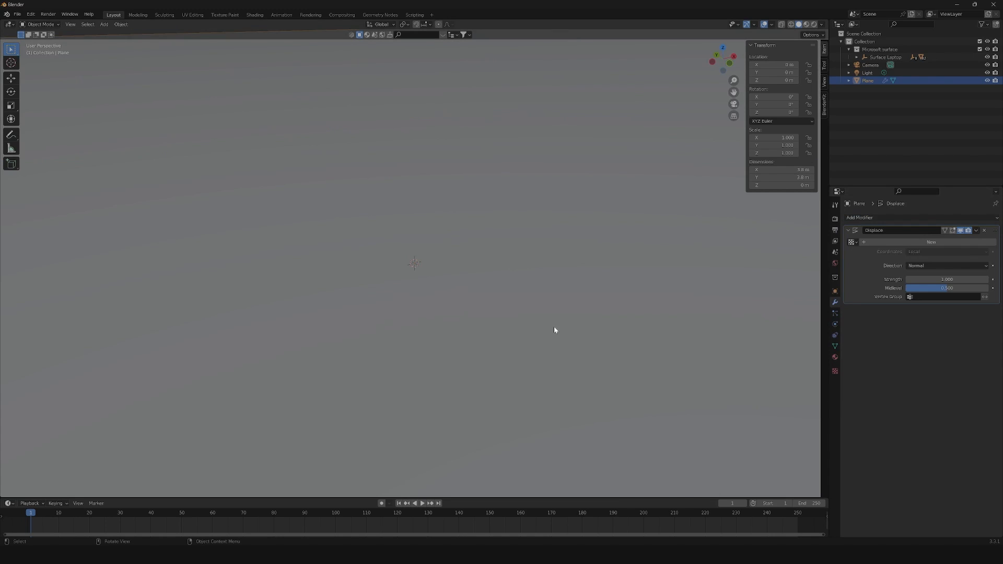
scroll(544, 332, down, 6)
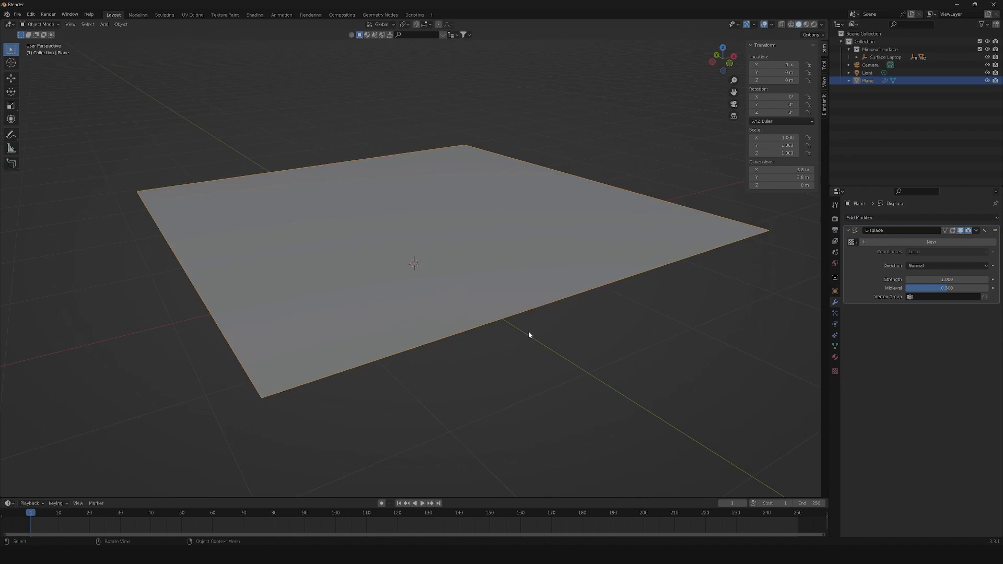
Step: Create a new image texture for the Displace modifier and load Displacement texture.jpg into it
click(835, 371)
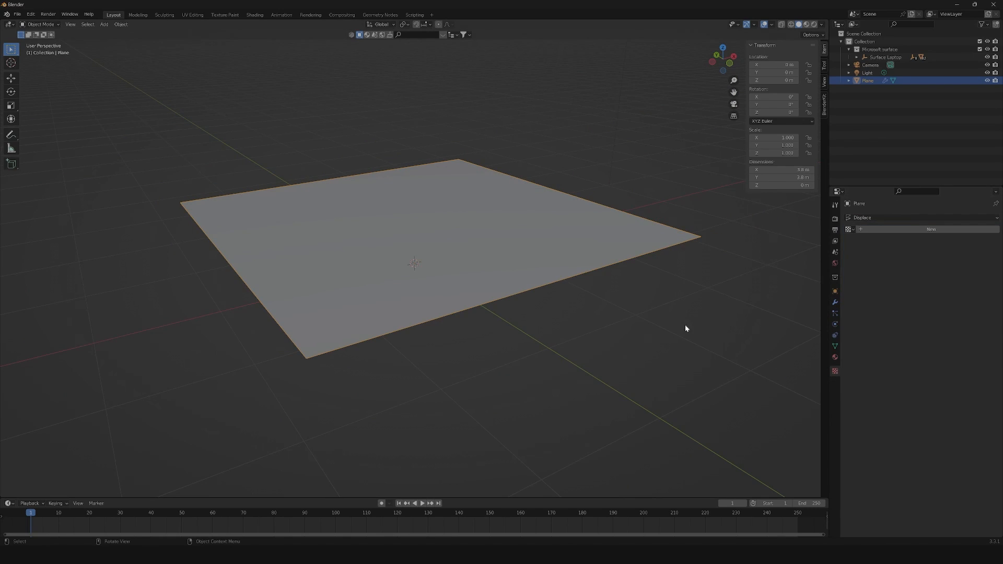
click(939, 231)
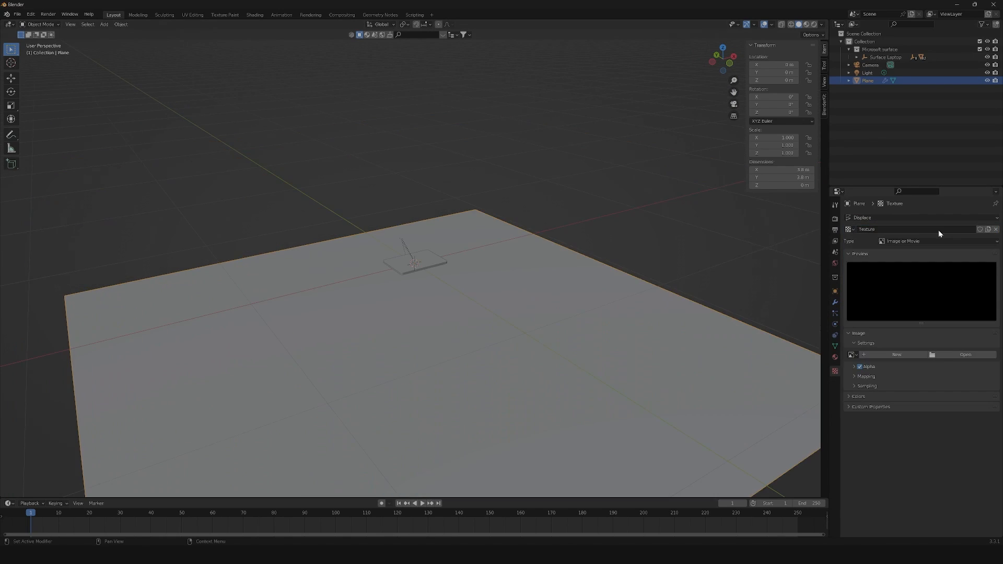
click(959, 355)
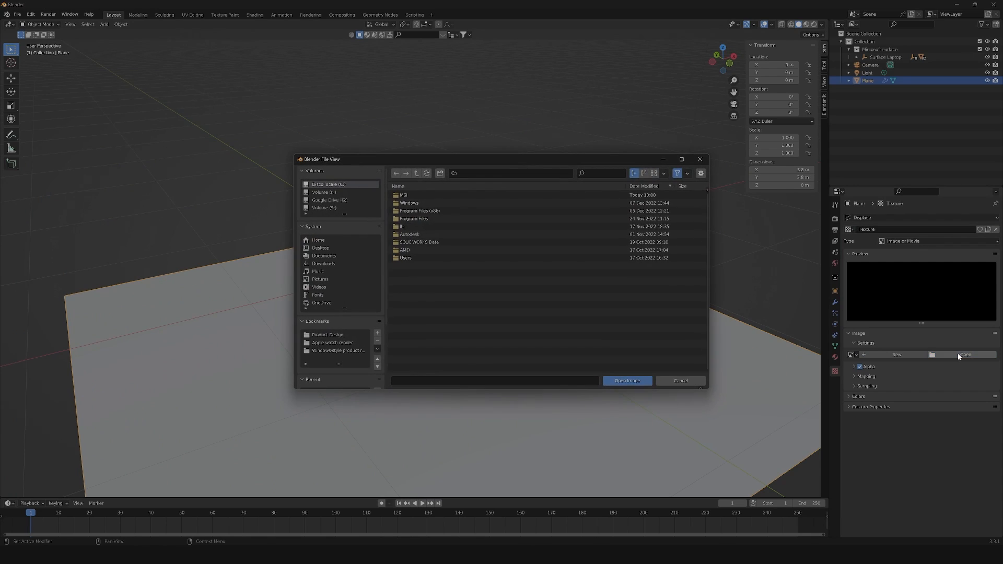
click(336, 351)
double_click(433, 195)
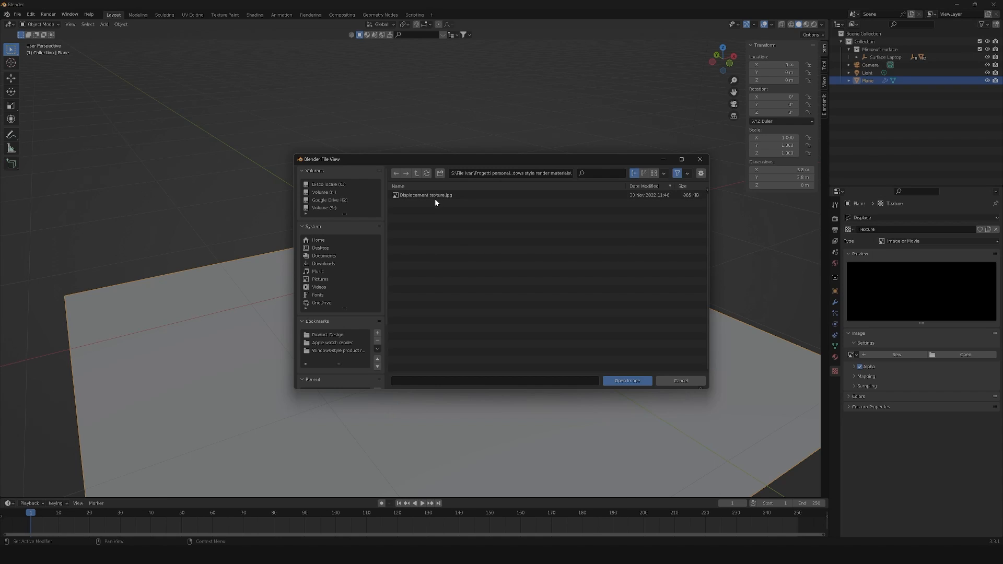
click(440, 196)
click(624, 381)
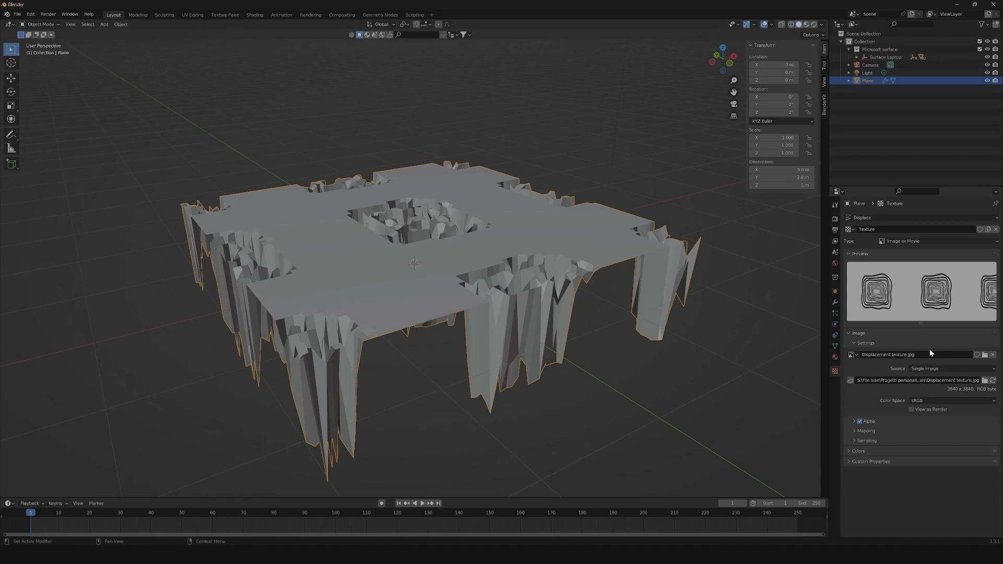
Step: Set the texture coordinates of the plane's Displace modifier to UV
click(835, 303)
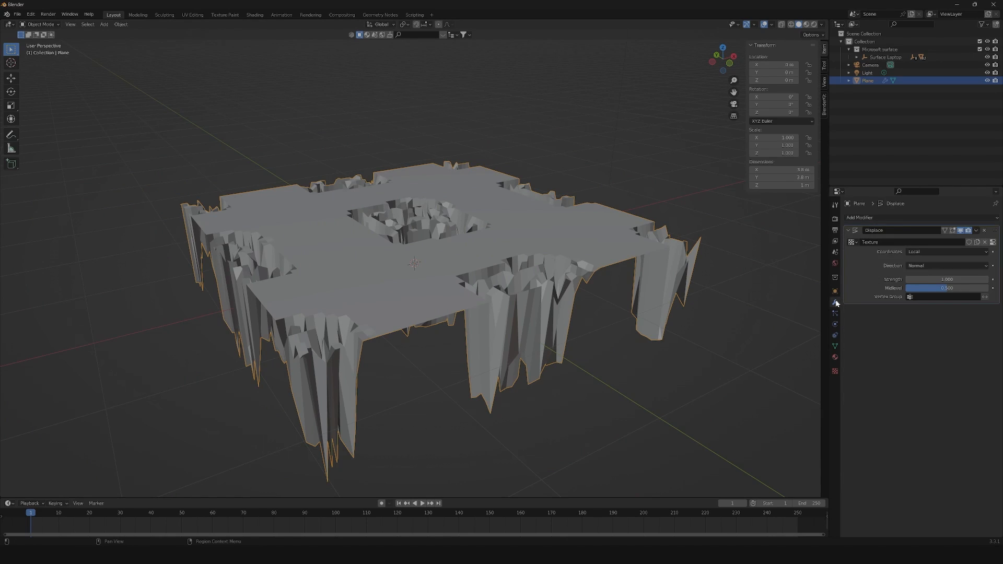
click(949, 252)
click(918, 294)
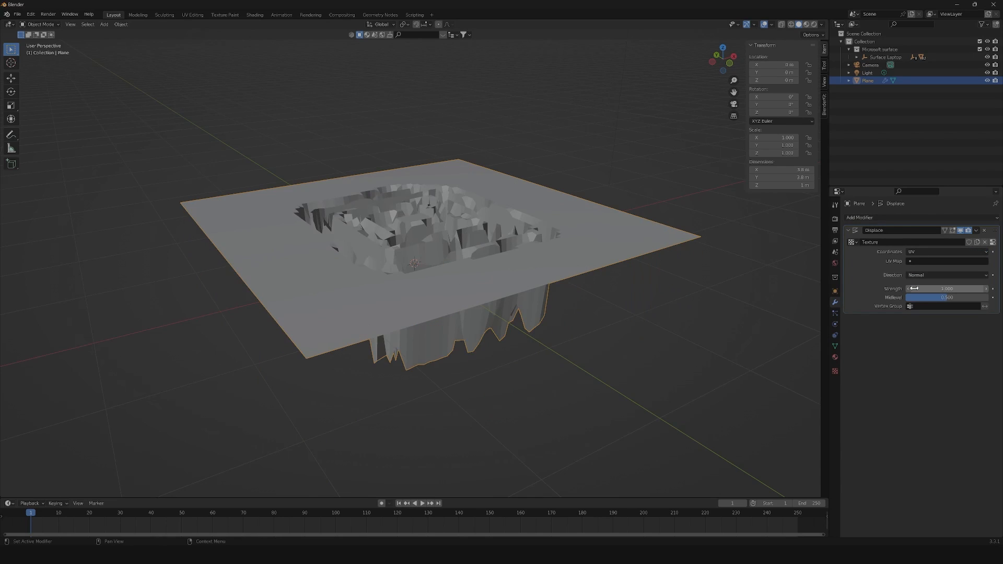
Step: Set the Displace modifier's strength to 0.015 and its midlevel to 1.000
click(946, 289)
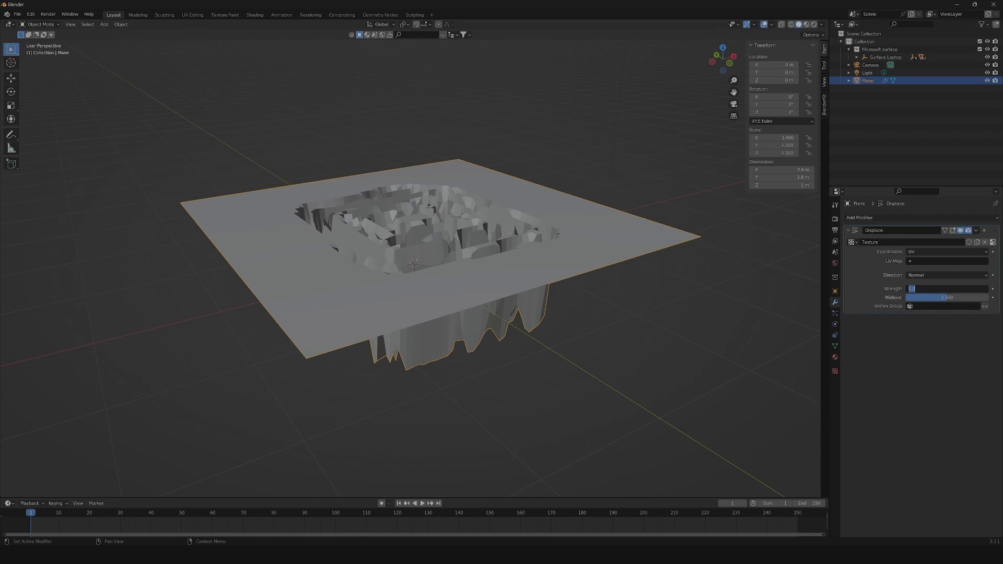
text(00)
key(BackSpace)
text(.0)
text(.01)
key(Return)
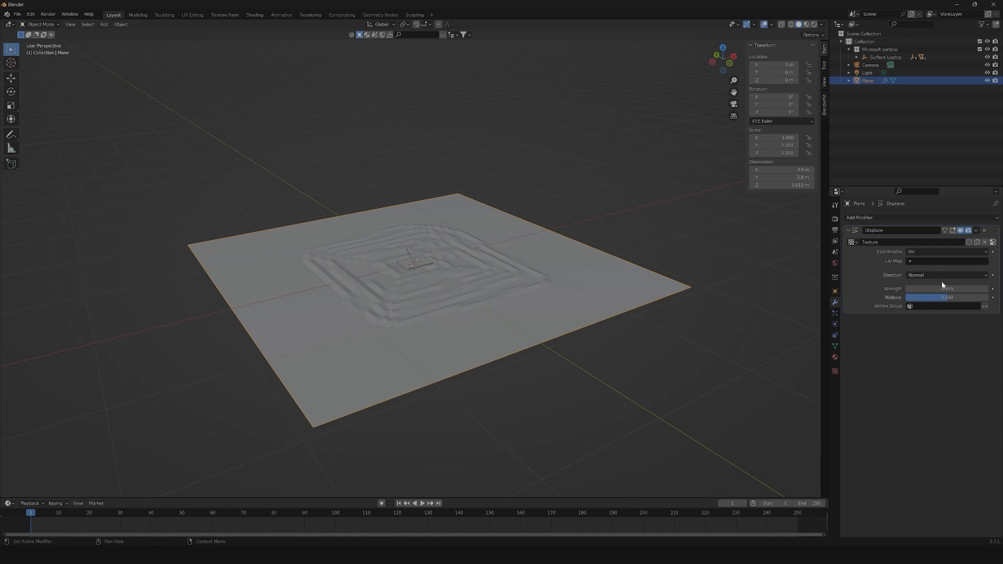
drag(952, 299, 982, 299)
Step: Shade the plane smooth and assign UVMap as the Displace modifier's UV map
scroll(580, 314, up, 5)
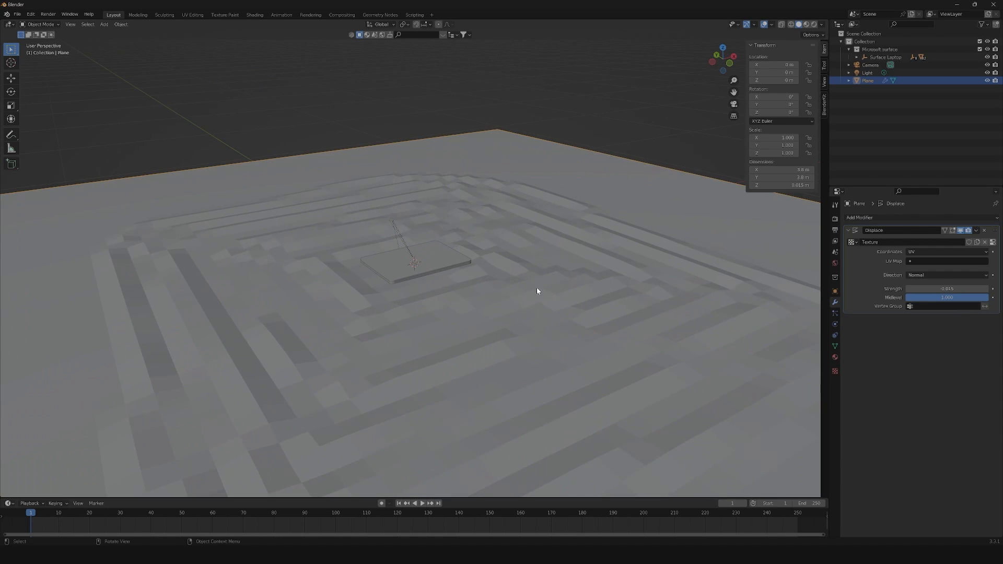
right_click(569, 249)
click(566, 253)
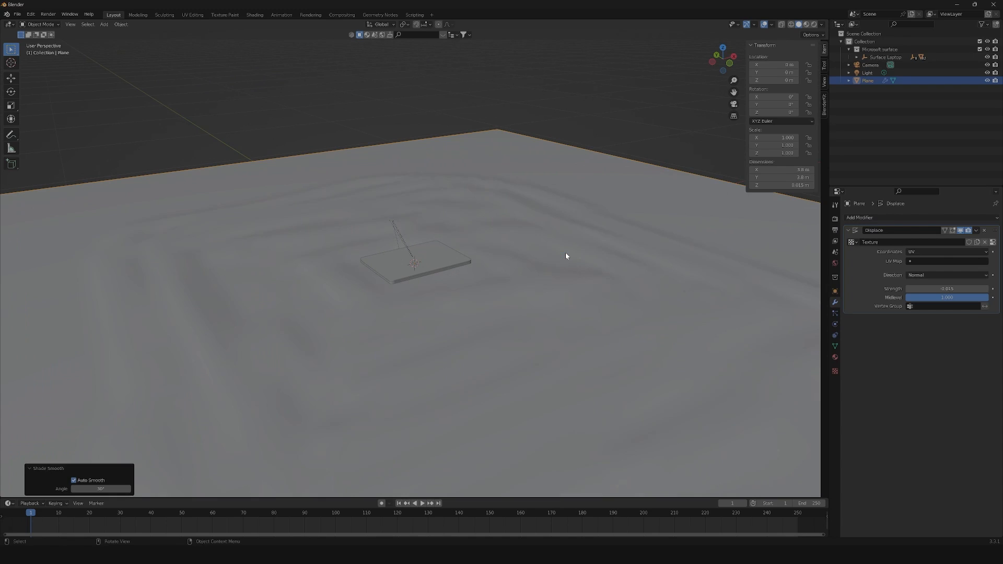
scroll(613, 303, down, 2)
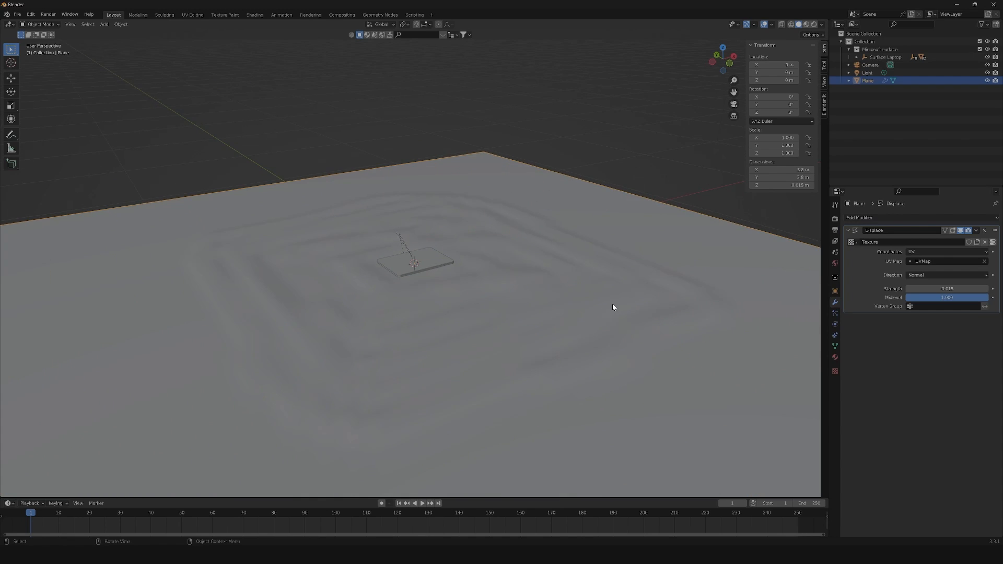
Step: Subdivide the whole plane again in Edit Mode, raise the number of cuts by one, and return to Object Mode
right_click(599, 232)
middle_drag(277, 281, 555, 255)
scroll(538, 289, up, 4)
scroll(555, 255, down, 4)
key(Tab)
right_click(541, 256)
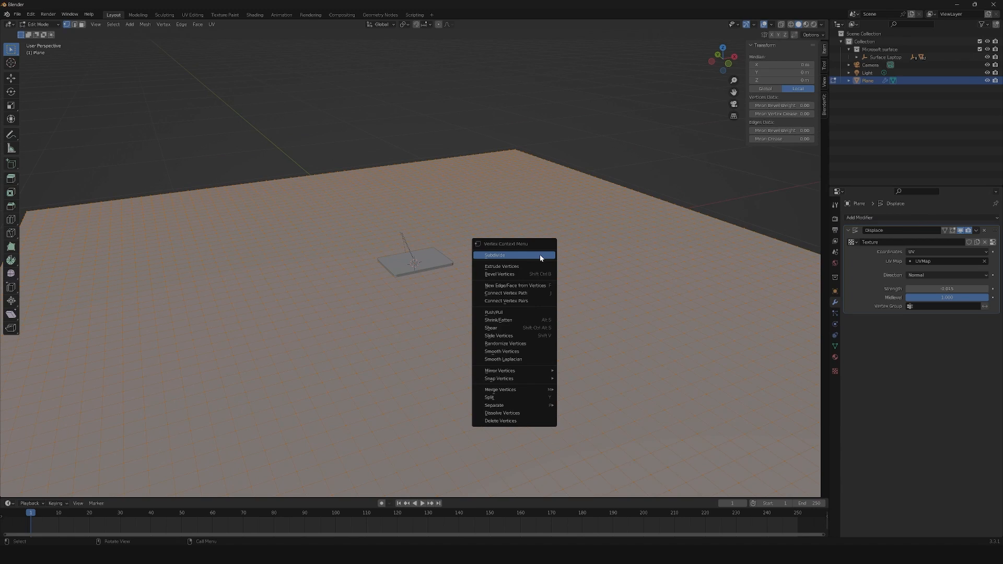
click(541, 255)
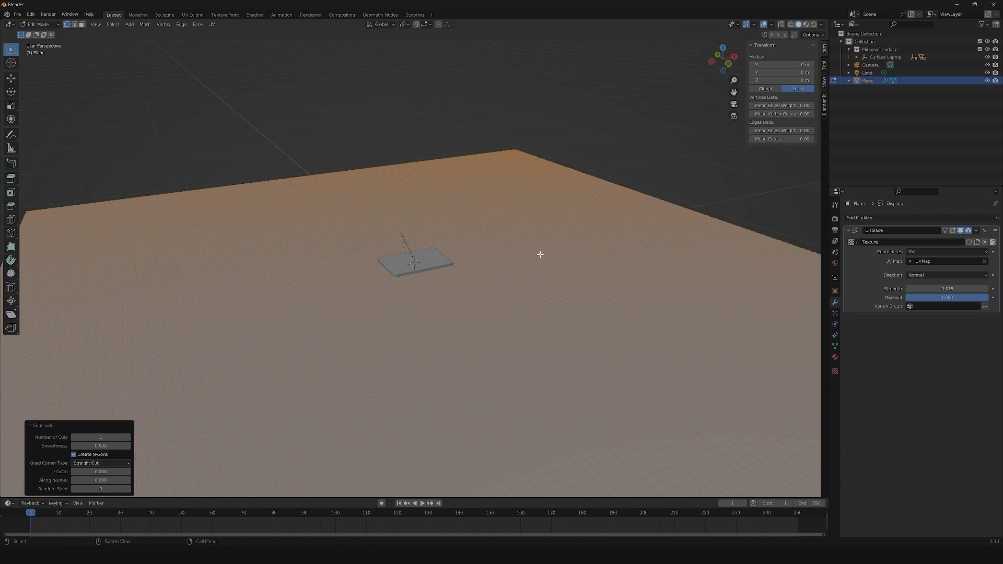
click(128, 437)
key(Tab)
scroll(344, 373, up, 2)
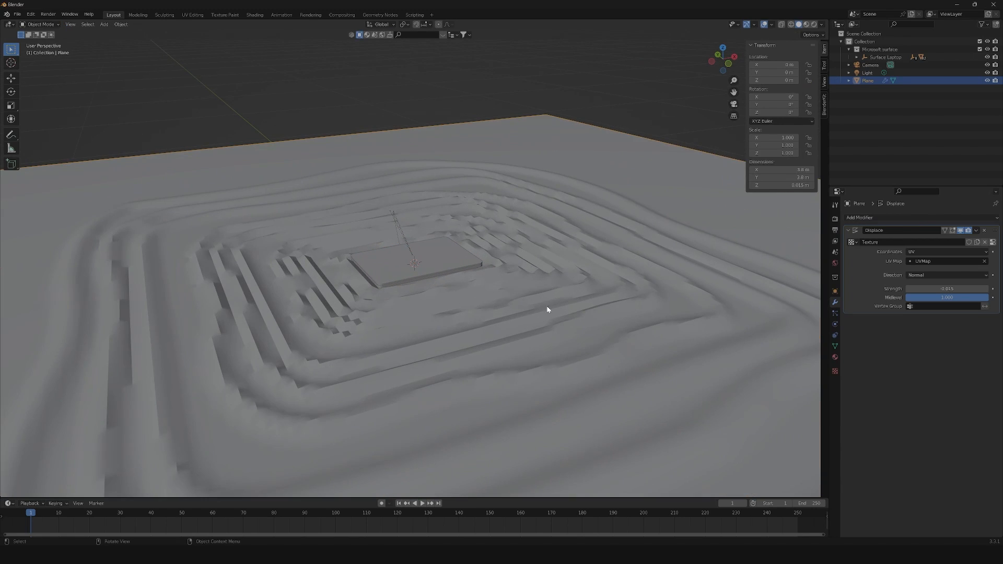
Step: Add a Subdivision Surface modifier to the plane and set its viewport level to 2
click(920, 217)
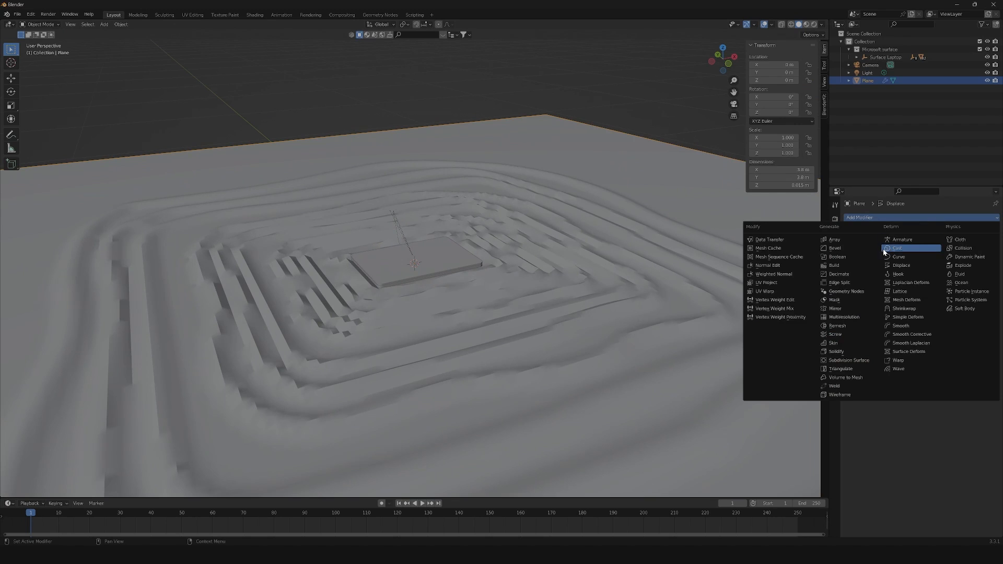
click(862, 363)
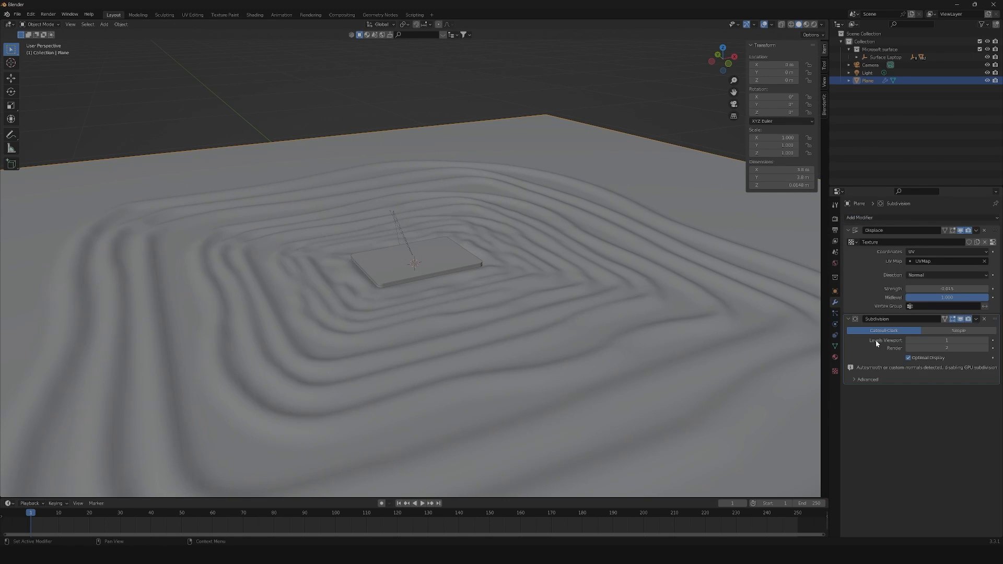
scroll(568, 351, up, 2)
click(985, 340)
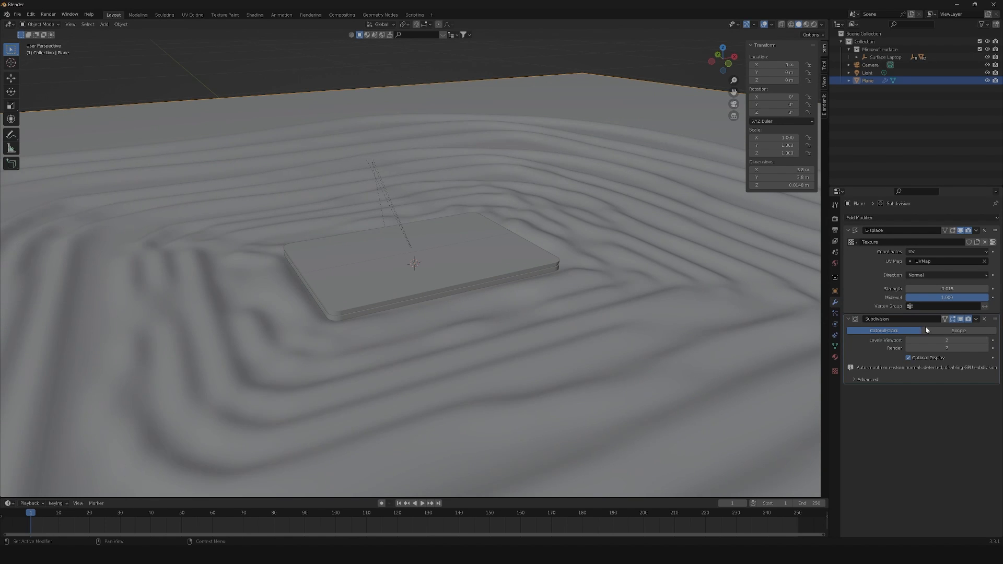
Step: Select the scene's camera
scroll(556, 299, down, 3)
middle_drag(555, 296, 473, 321)
scroll(436, 313, up, 3)
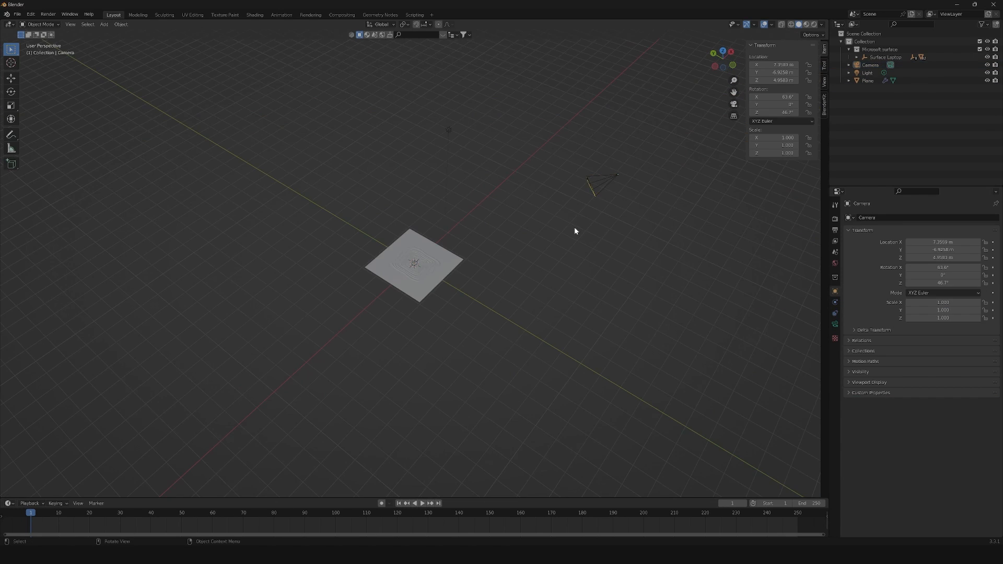
scroll(595, 217, up, 3)
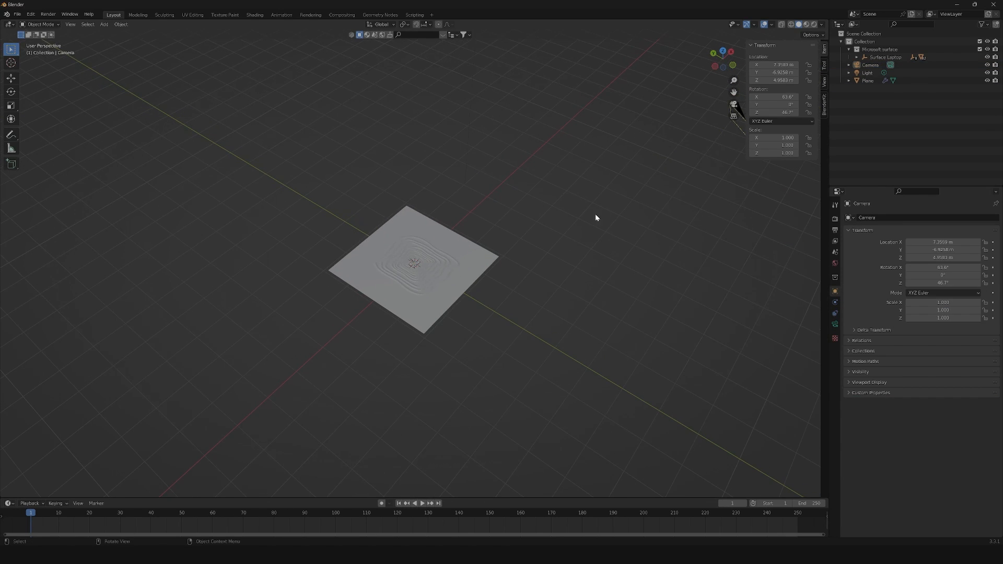
middle_drag(602, 217, 609, 233)
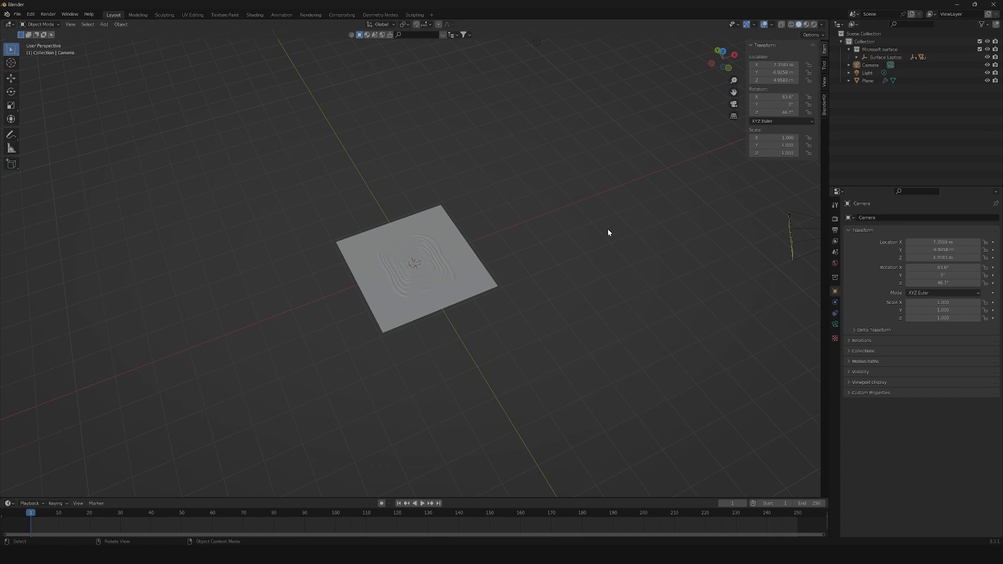
click(811, 227)
scroll(510, 289, up, 4)
middle_drag(494, 283, 598, 258)
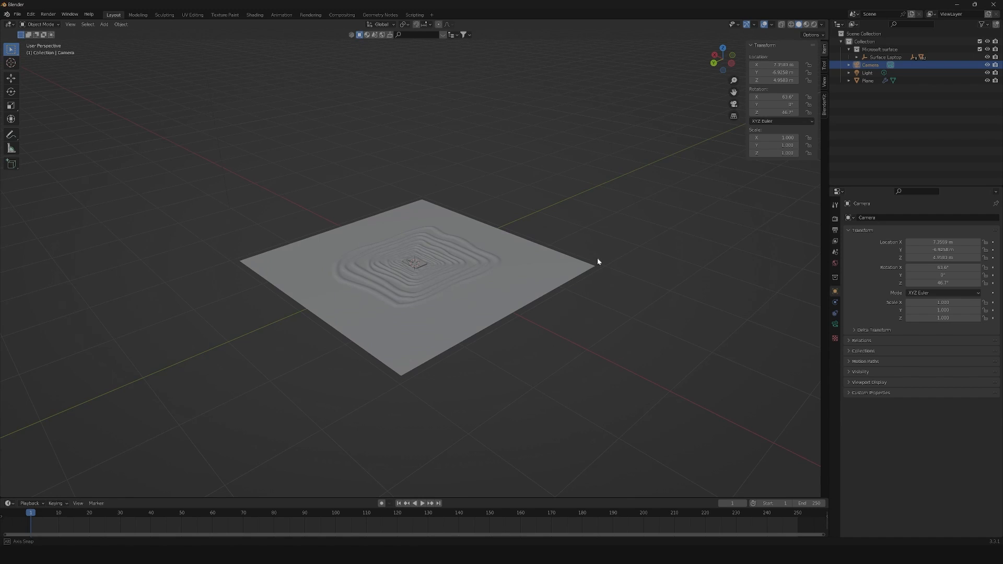
scroll(610, 250, down, 5)
middle_drag(643, 233, 566, 242)
scroll(487, 250, up, 5)
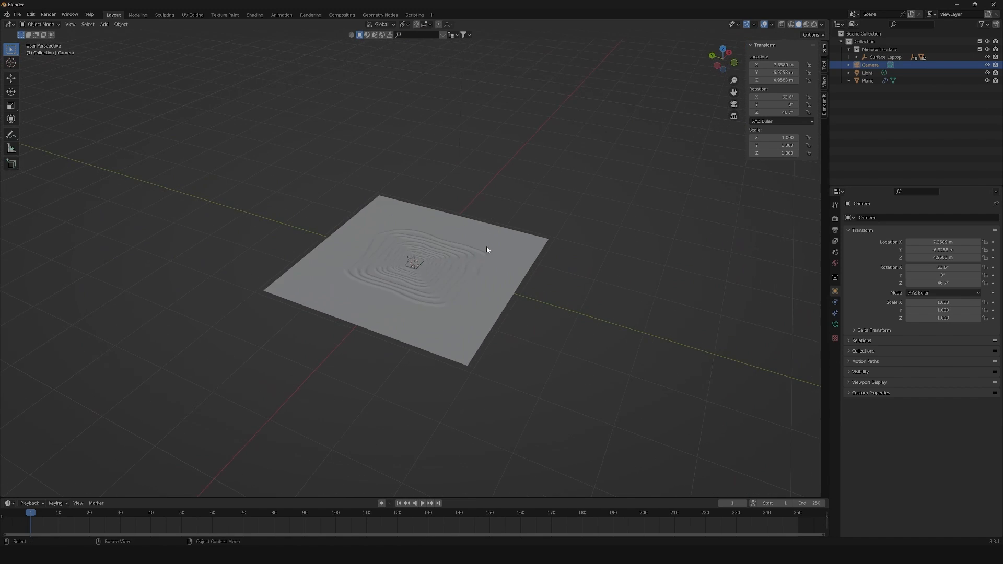
middle_drag(487, 250, 563, 248)
scroll(568, 246, down, 4)
scroll(562, 248, up, 5)
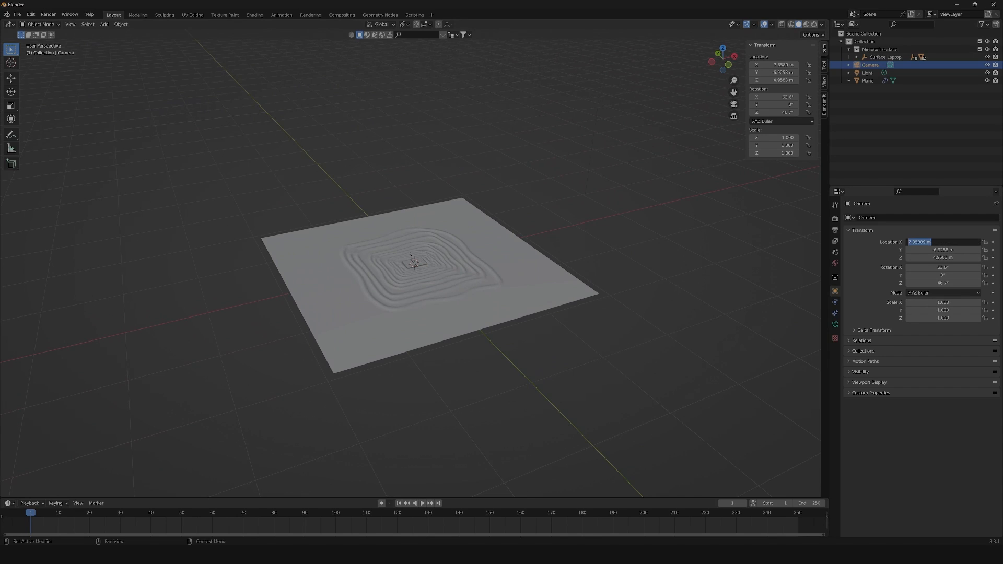
Step: Set the camera's location to X -0.3 m, Y -0.65 m and Z 0.3 m
text(-0.3)
key(Return)
click(949, 249)
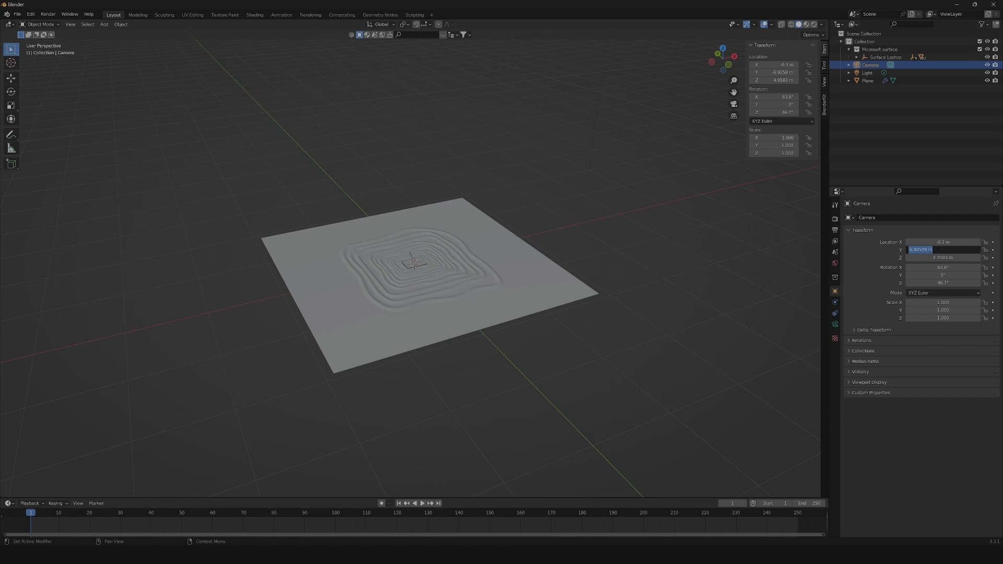
text(-0.65)
key(Return)
click(943, 257)
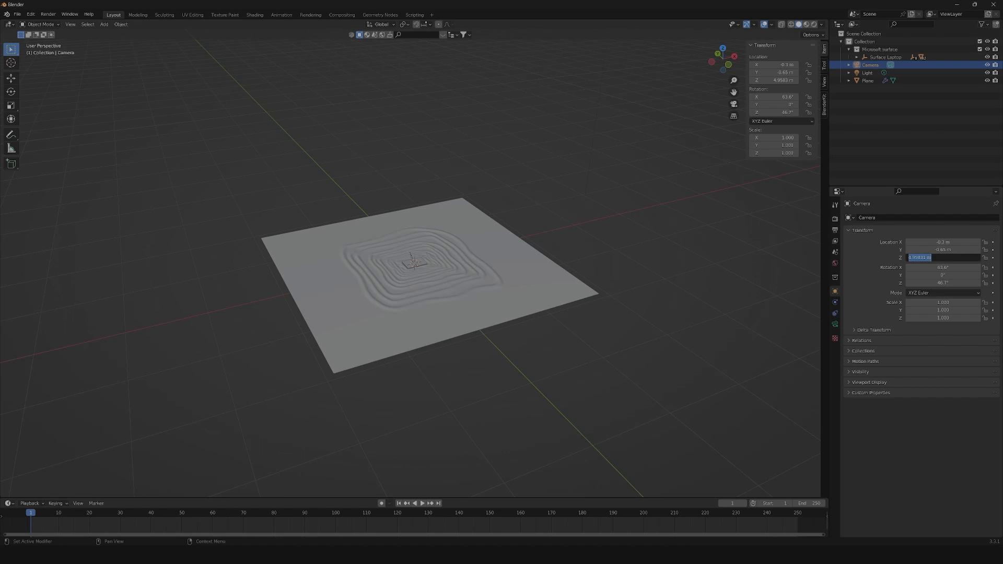
text(0.3)
key(Return)
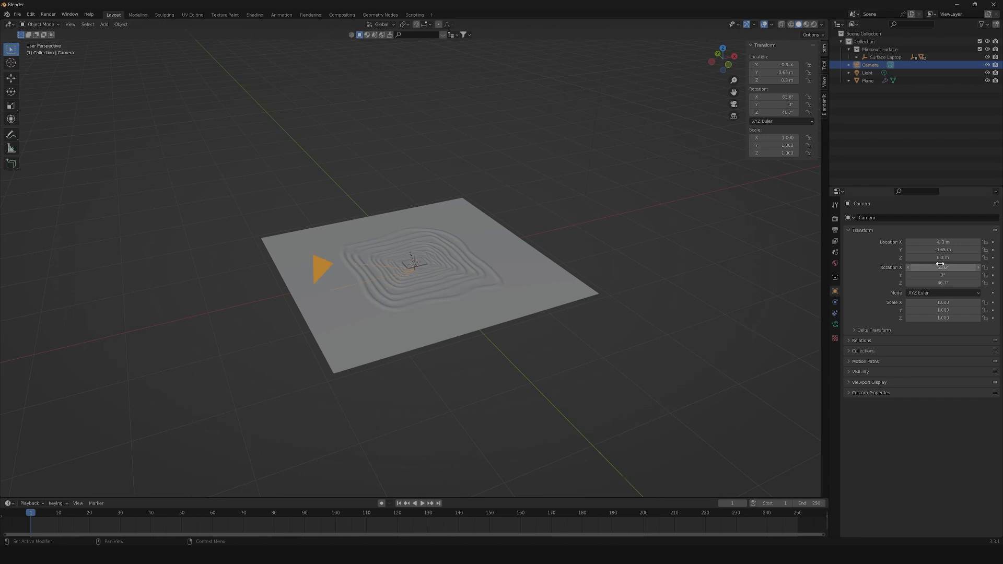
Step: Set the camera's rotation to 68° on X and -25° on Z
click(944, 268)
text(68)
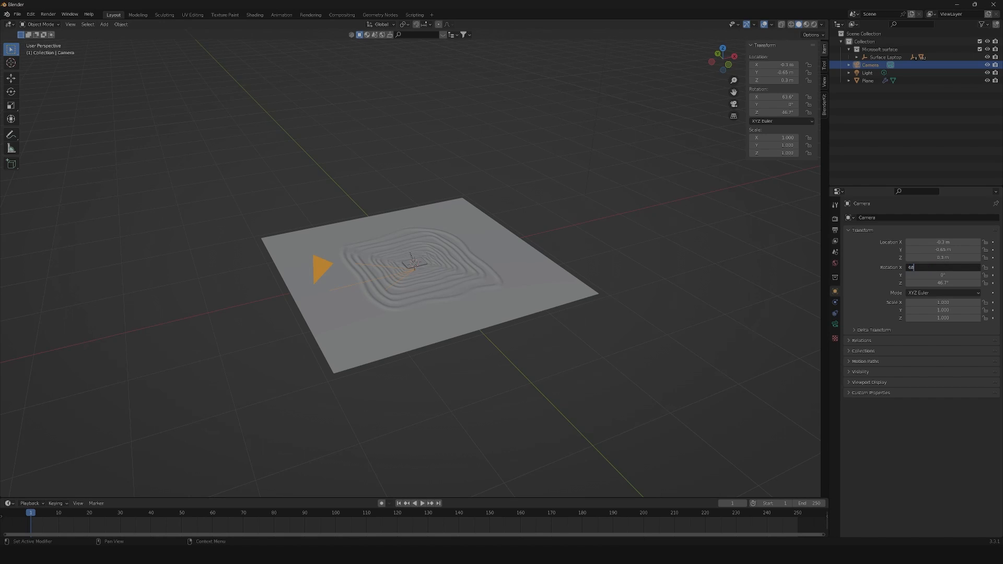
key(Return)
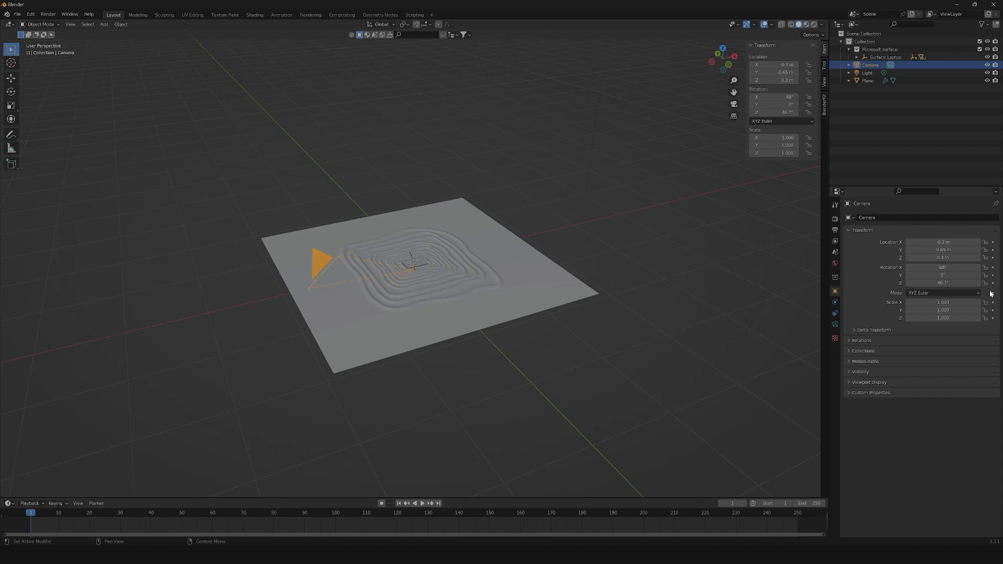
click(951, 282)
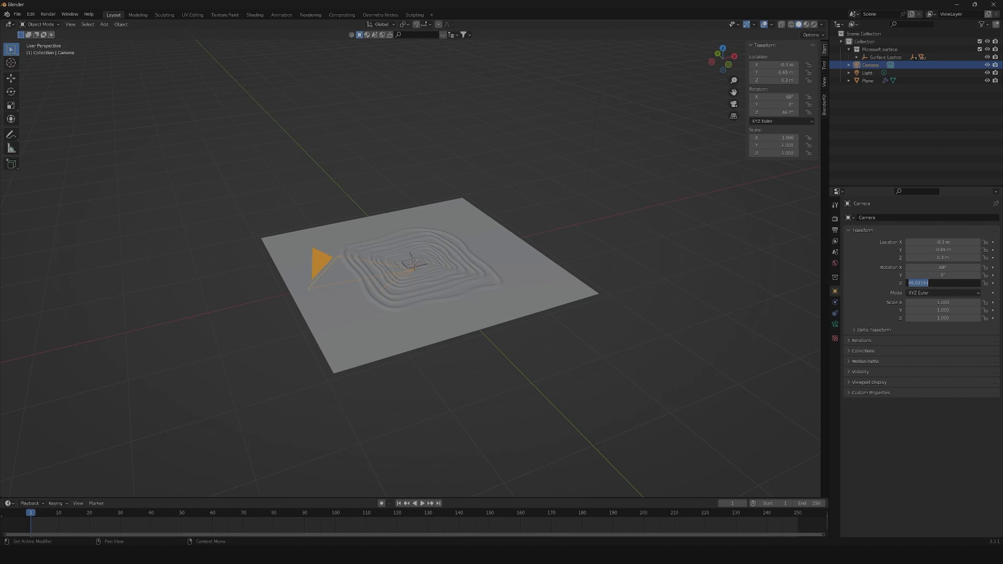
key(BackSpace)
key(Return)
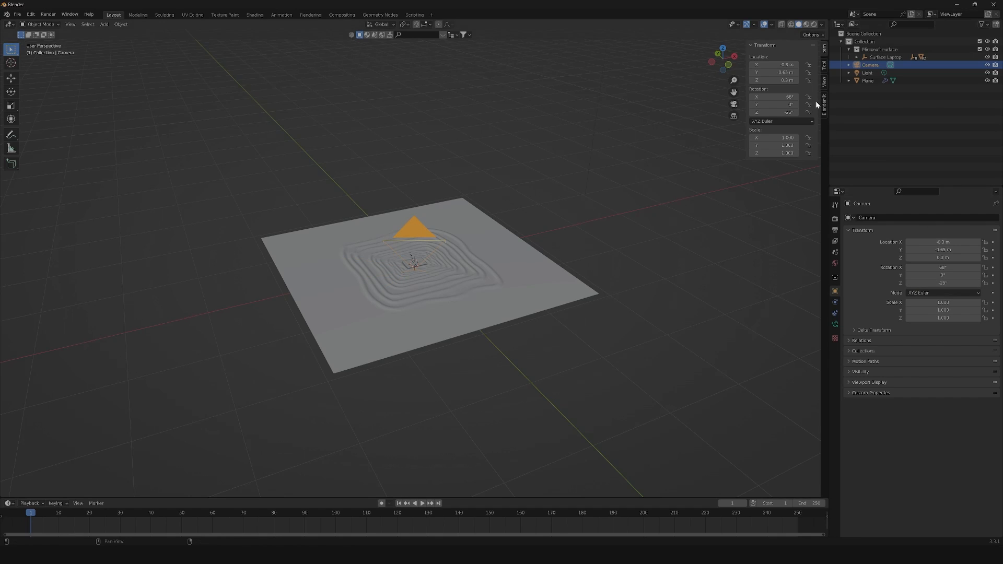
Step: Split the 3D viewport vertically into a narrow viewport and a wide one
right_click(829, 68)
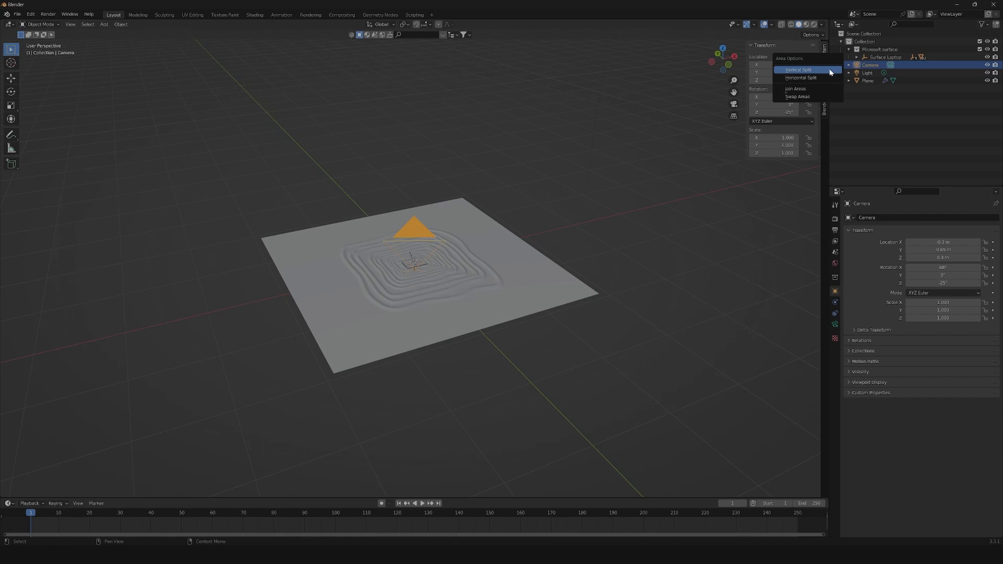
click(829, 68)
click(238, 121)
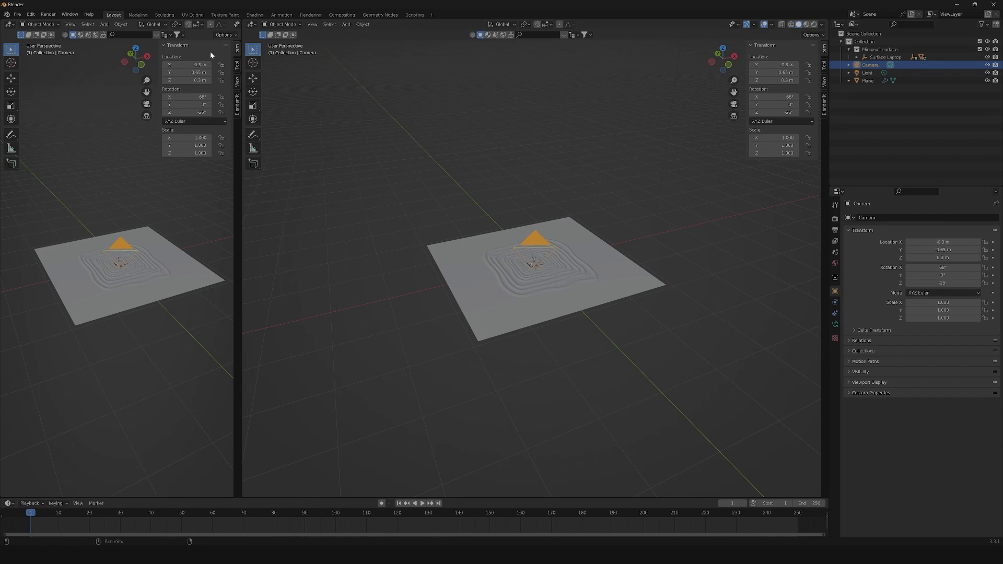
Step: Hide the gizmos, overlays, toolbar and sidebar in the narrow viewport
scroll(193, 24, down, 5)
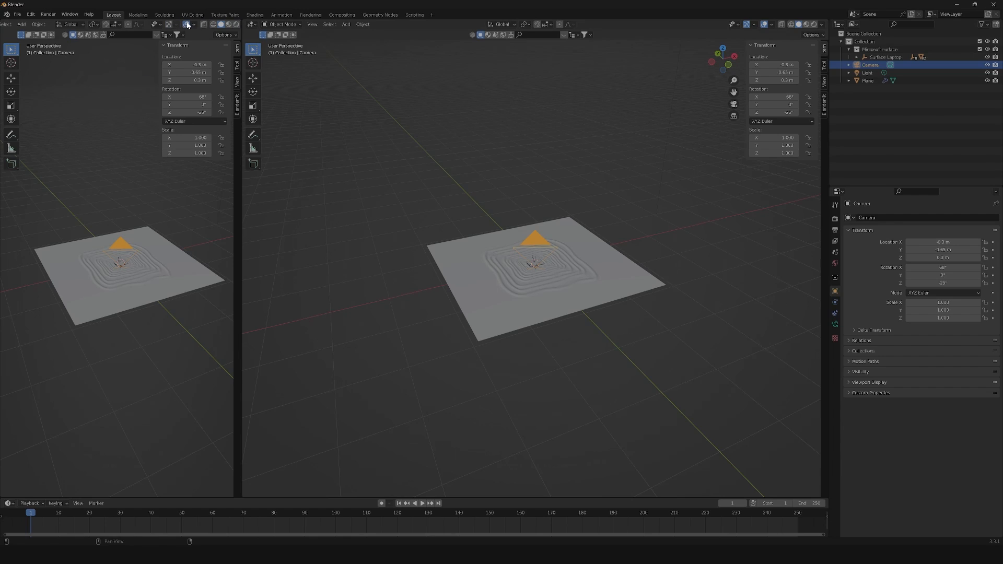
click(187, 24)
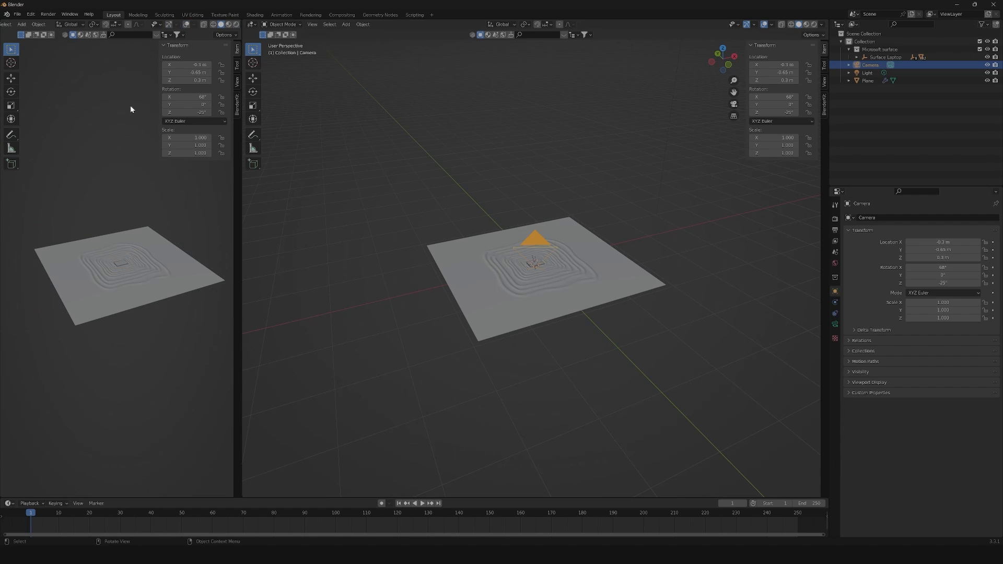
key(t)
key(n)
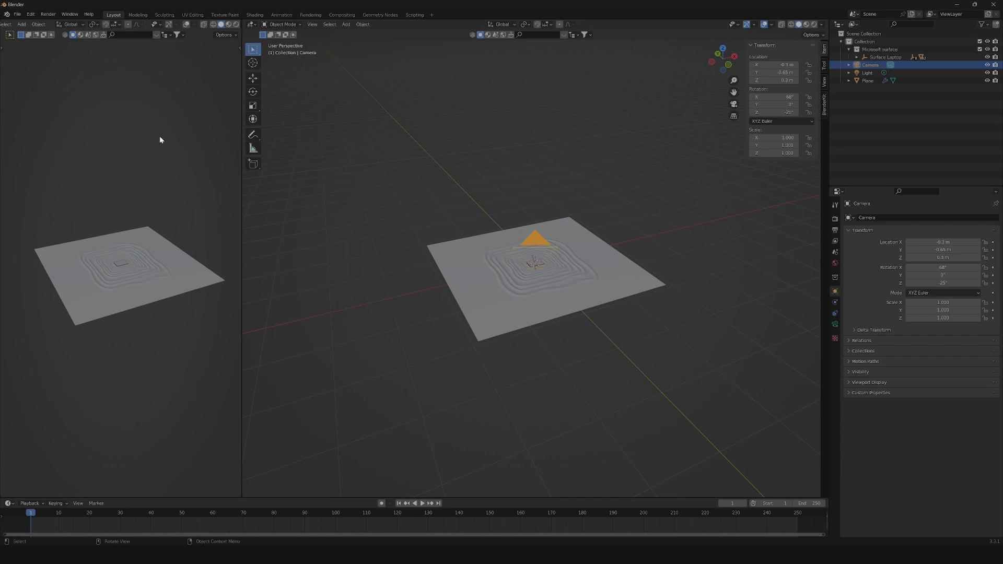
Step: Switch the narrow viewport to the camera view and enlarge the camera frame in it
scroll(146, 256, down, 4)
scroll(146, 271, up, 5)
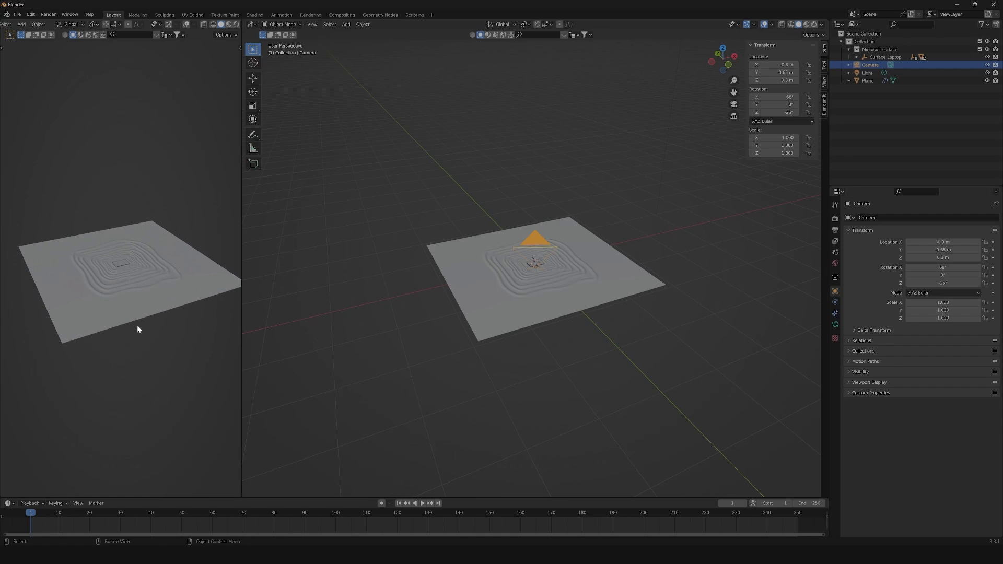
scroll(190, 168, up, 5)
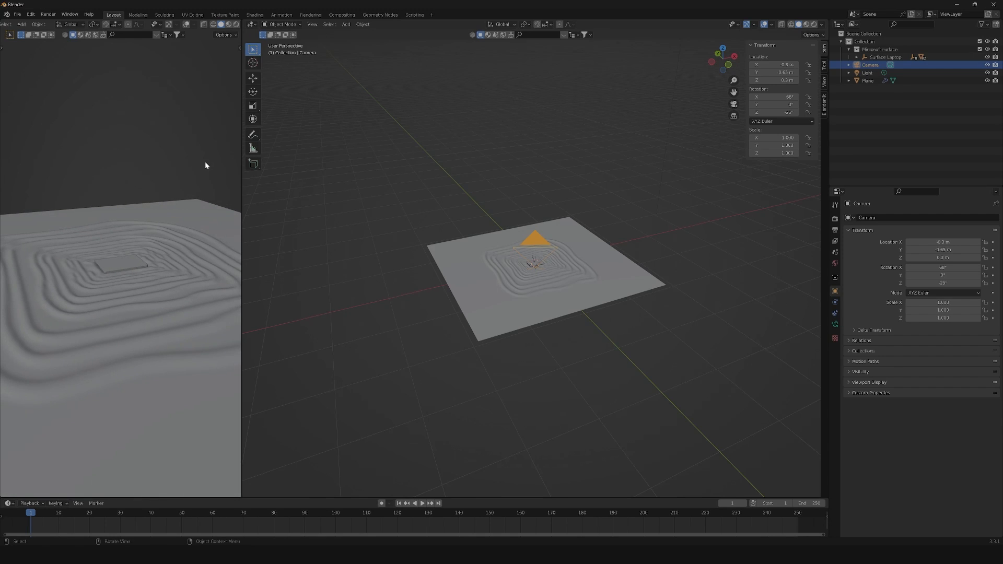
key(KP_0)
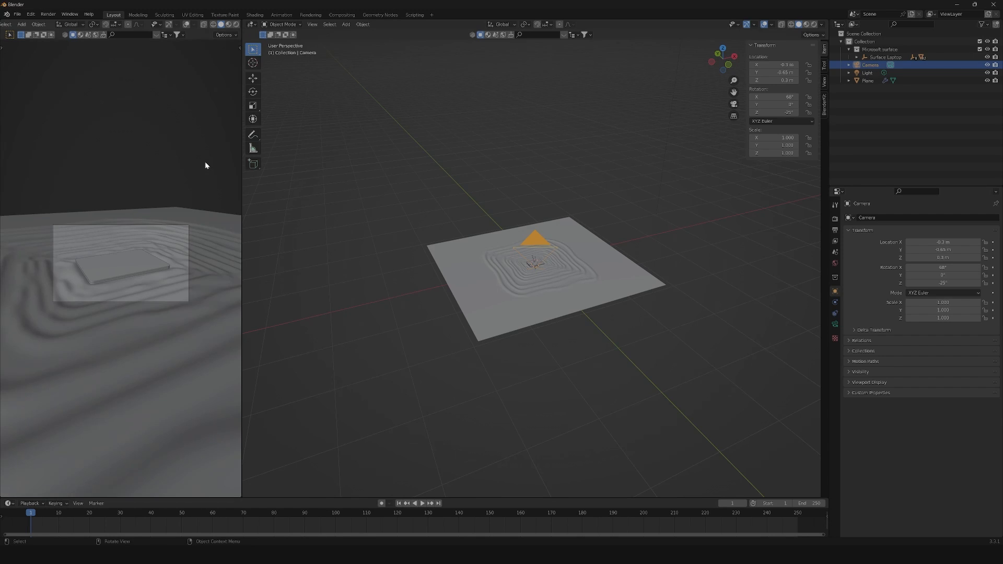
scroll(133, 245, up, 3)
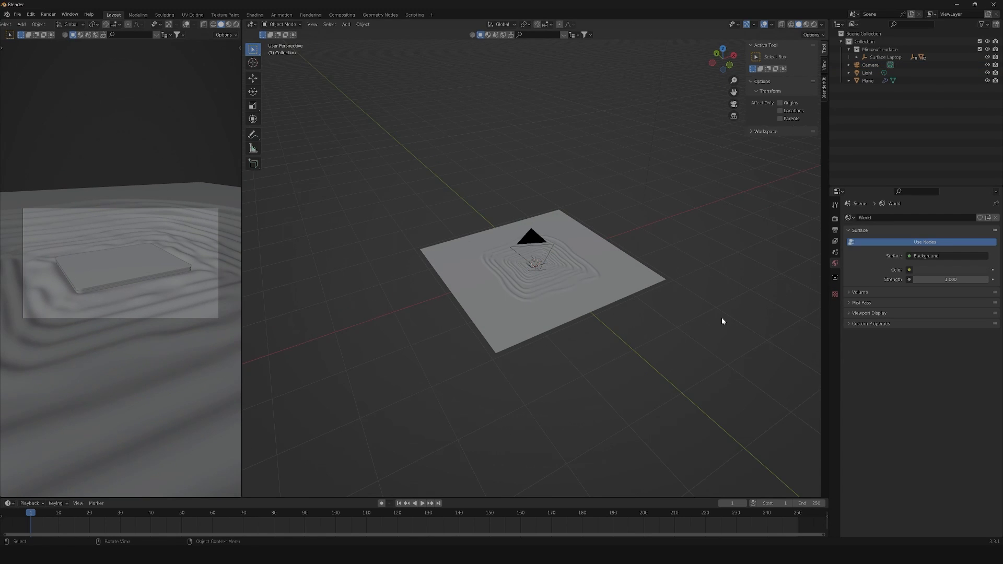
Step: Set the render engine to Cycles with the Experimental feature set and GPU Compute as the device
click(835, 219)
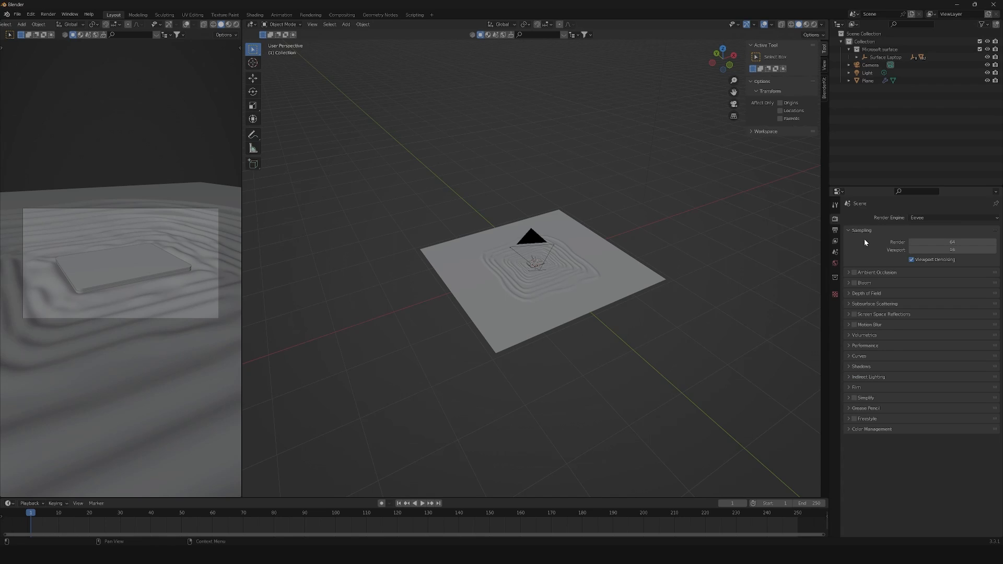
click(929, 217)
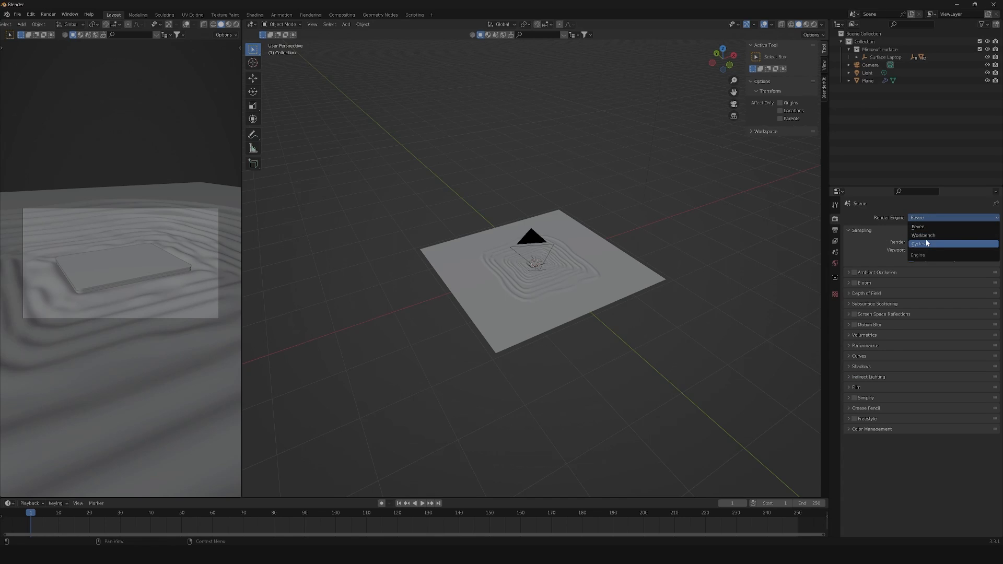
click(926, 239)
click(937, 226)
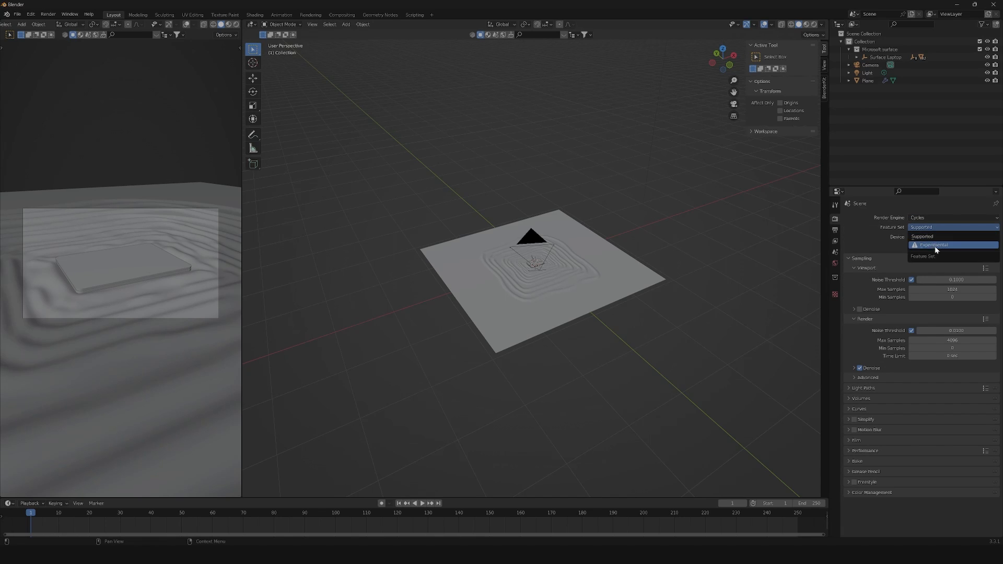
click(935, 246)
click(932, 238)
click(927, 254)
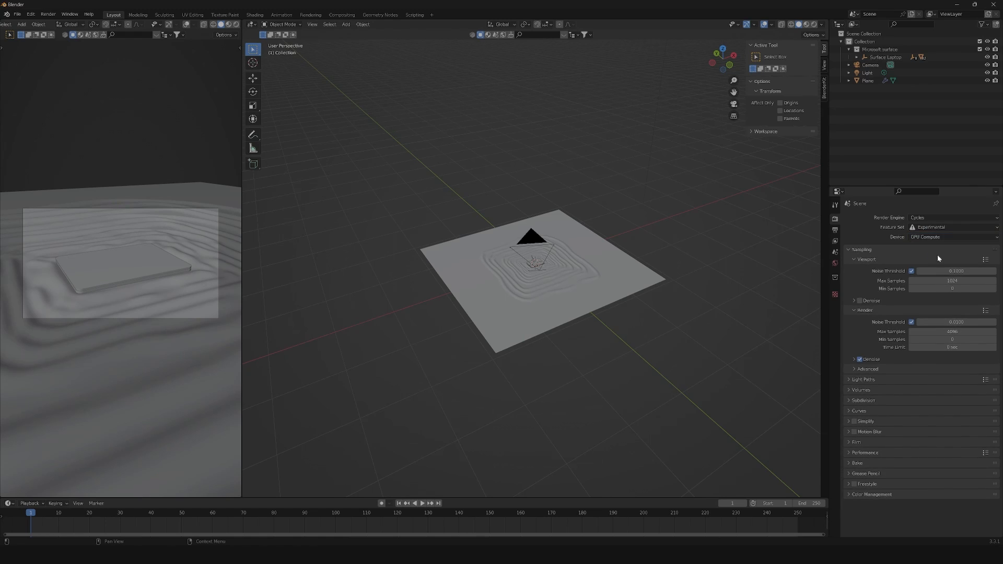
Step: Enable viewport denoising and choose OptiX as the denoiser for both the viewport and the final render
scroll(746, 321, up, 3)
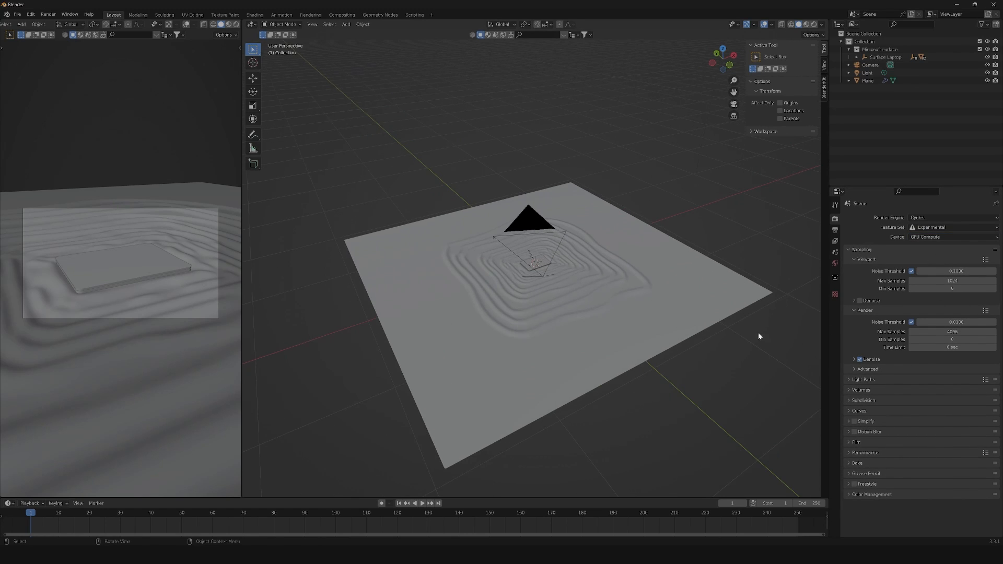
click(855, 302)
click(930, 313)
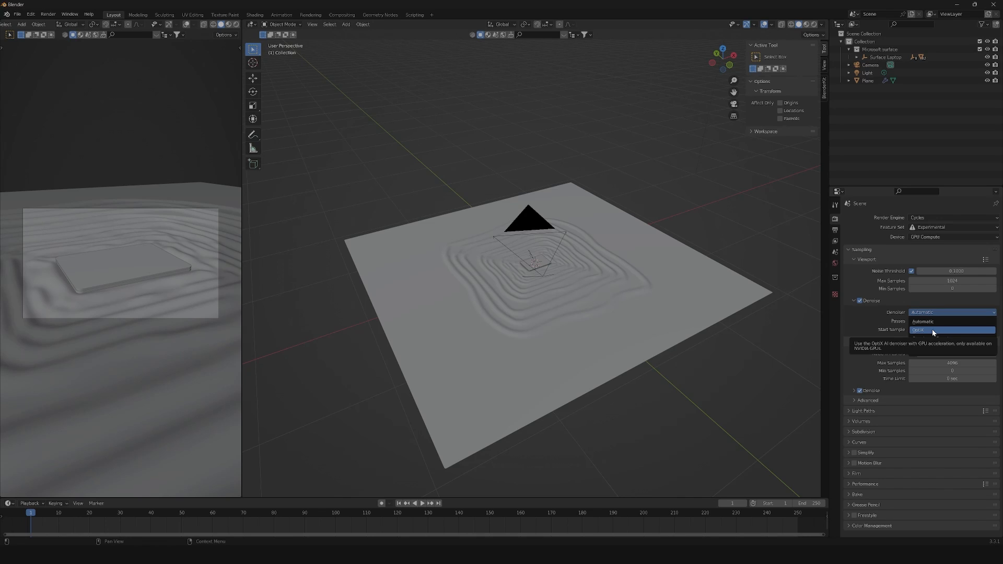
click(933, 330)
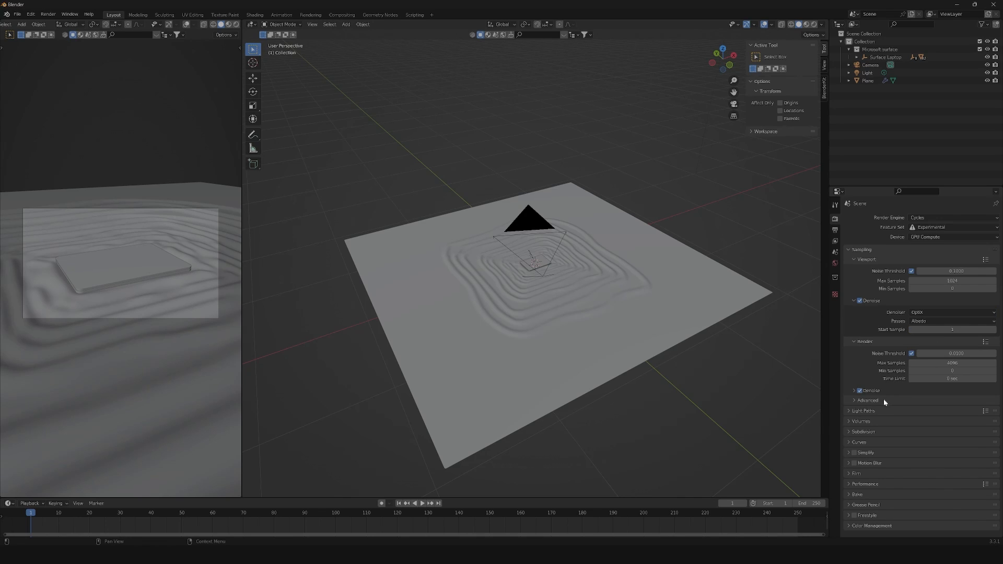
click(852, 389)
click(941, 403)
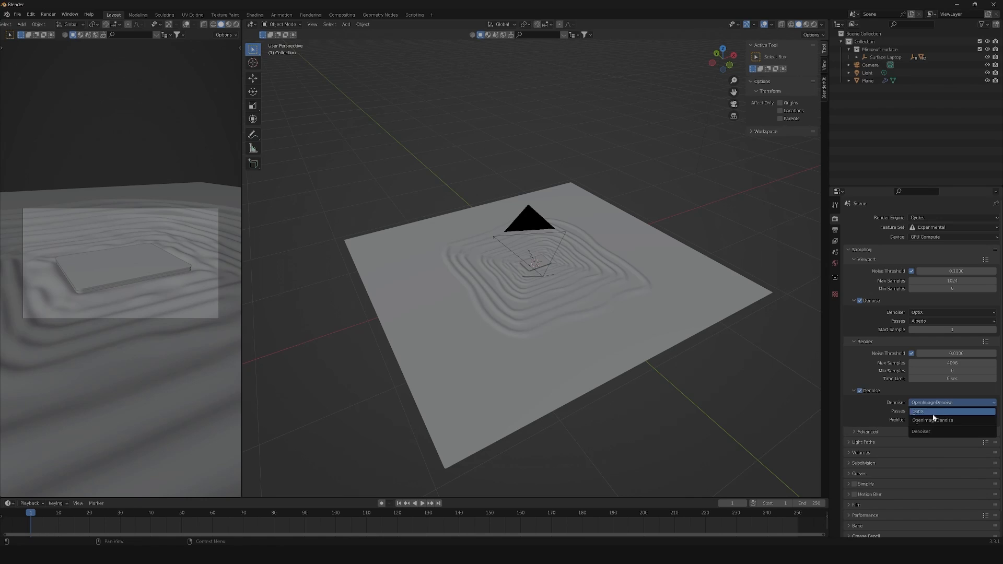
click(929, 412)
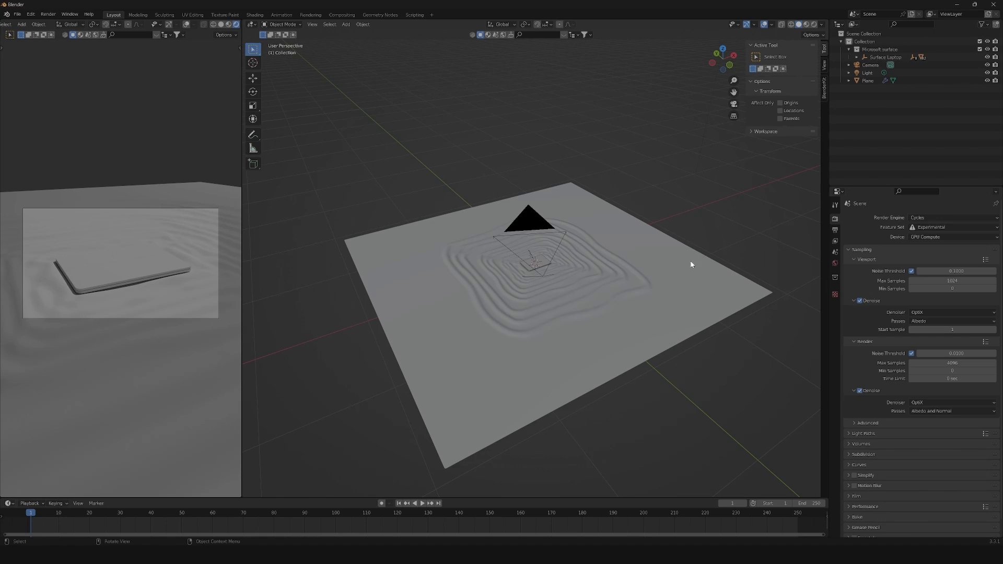
Step: Add an area light to the scene
key(shift+a)
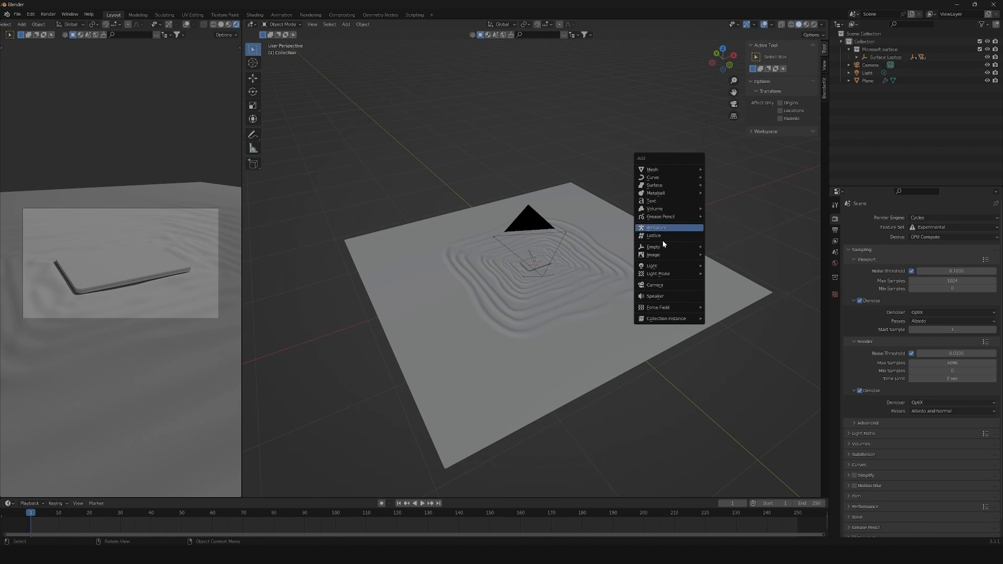
mouse_move(661, 268)
click(719, 292)
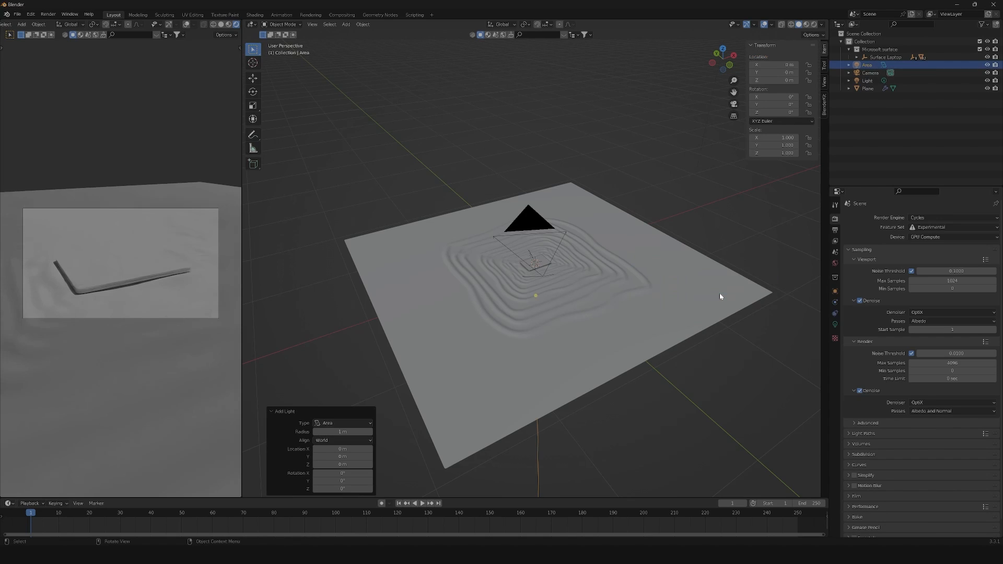
Step: Set the area light's location to X 1.7 m, Y 0.1 m and Z 0.4 m
click(835, 291)
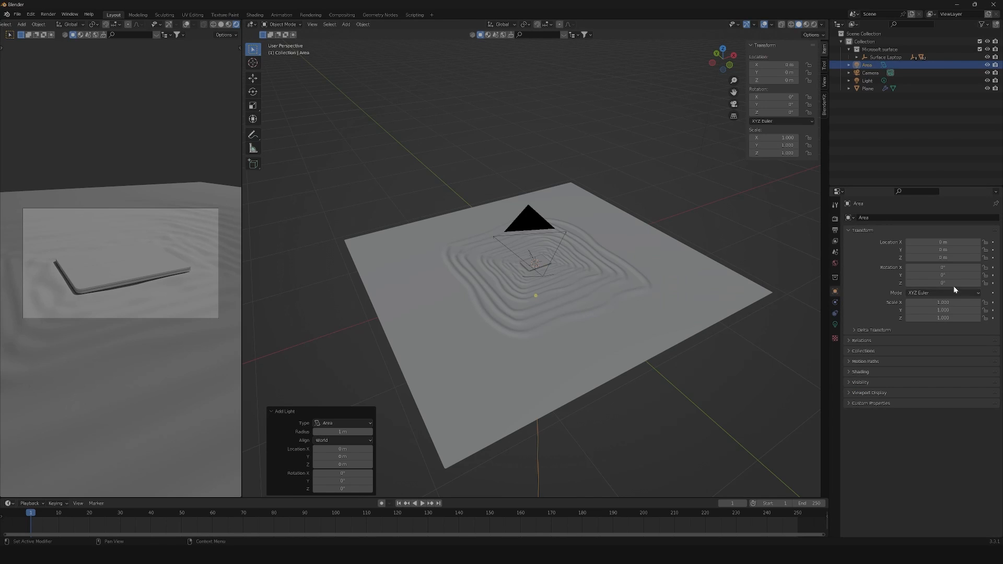
click(953, 247)
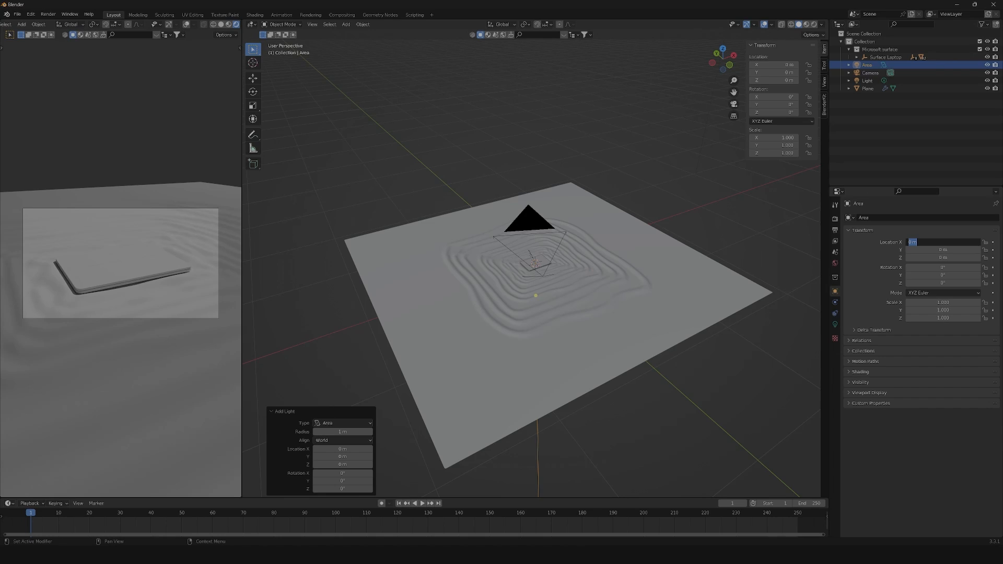
text(1.7)
key(Return)
click(946, 250)
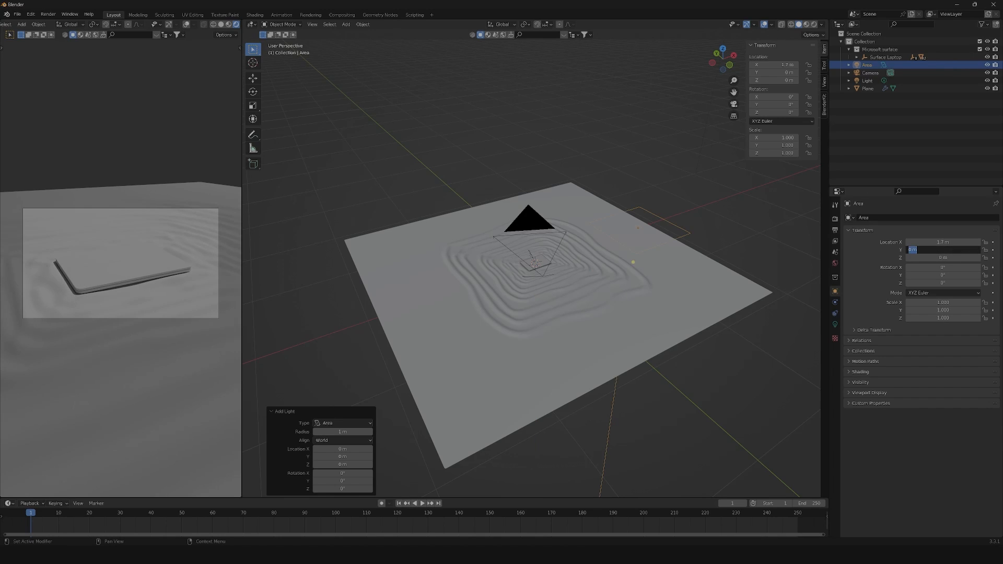
text(0.1)
key(Return)
click(945, 258)
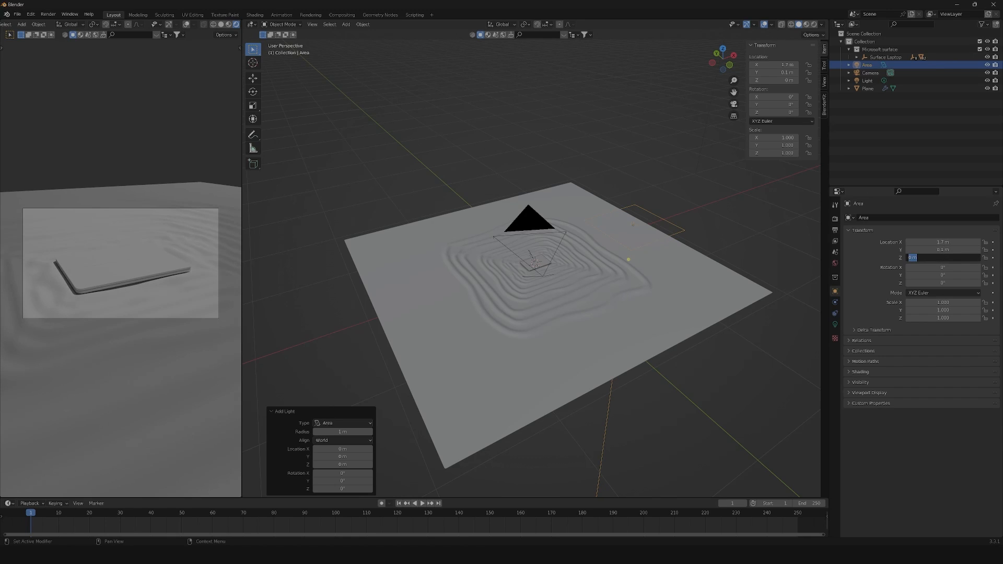
text(0.4)
key(Return)
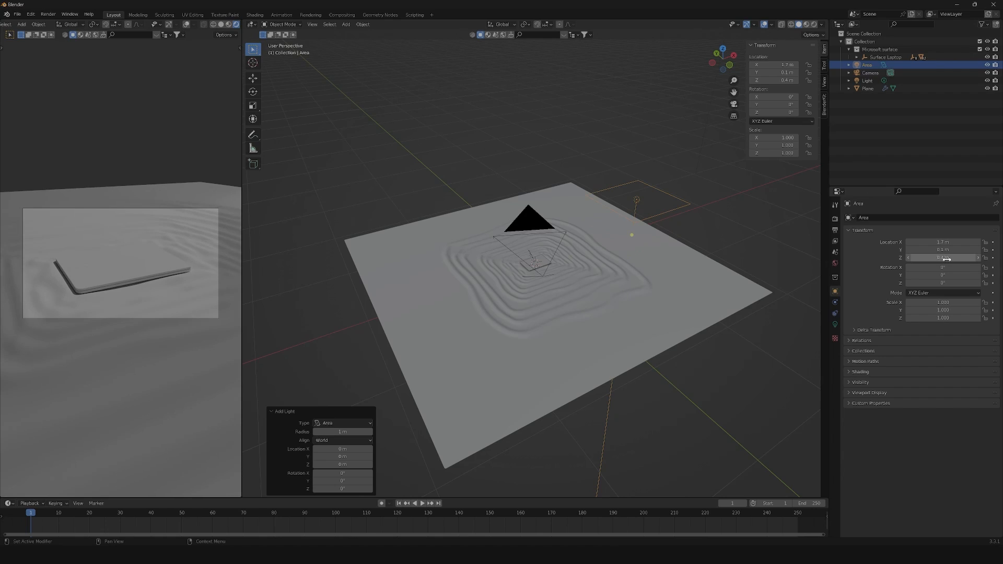
Step: Set the area light's Y rotation to 81° and its power to 35 W
click(950, 277)
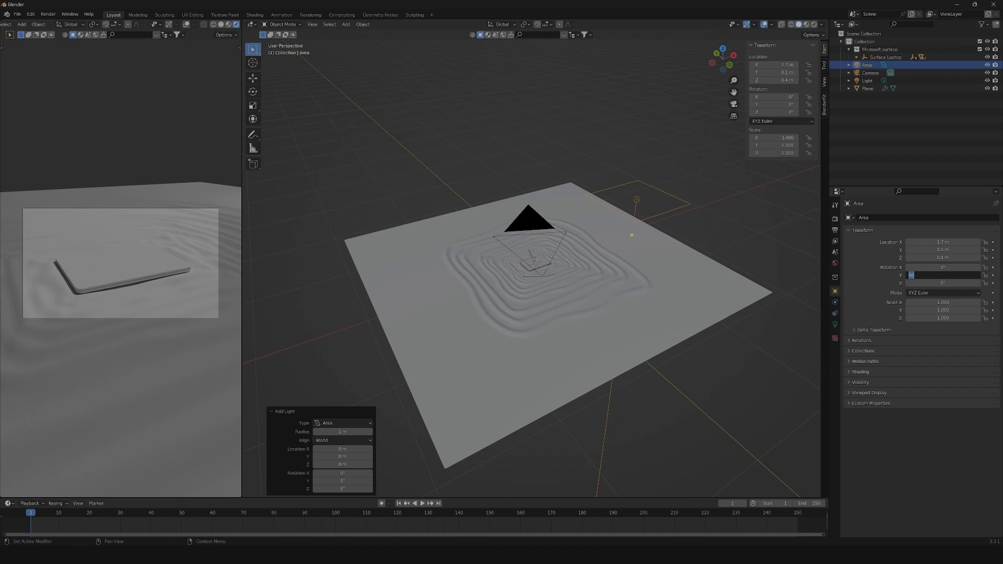
text(81)
key(Return)
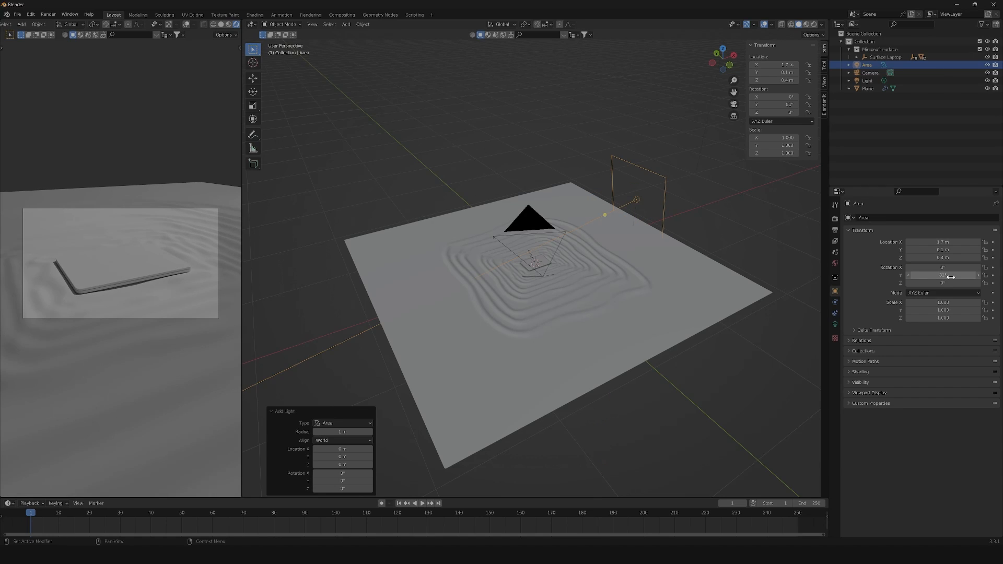
click(835, 324)
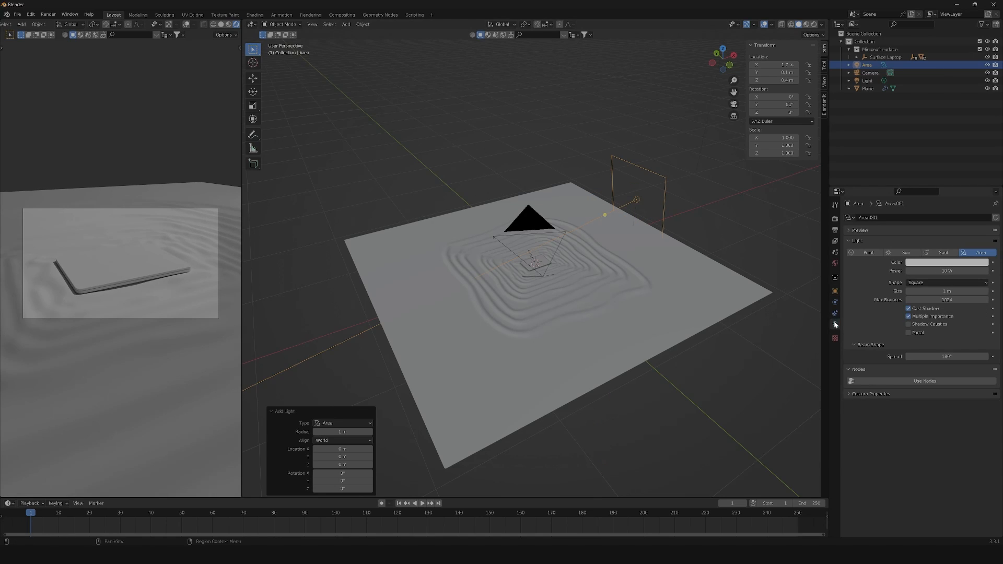
click(947, 270)
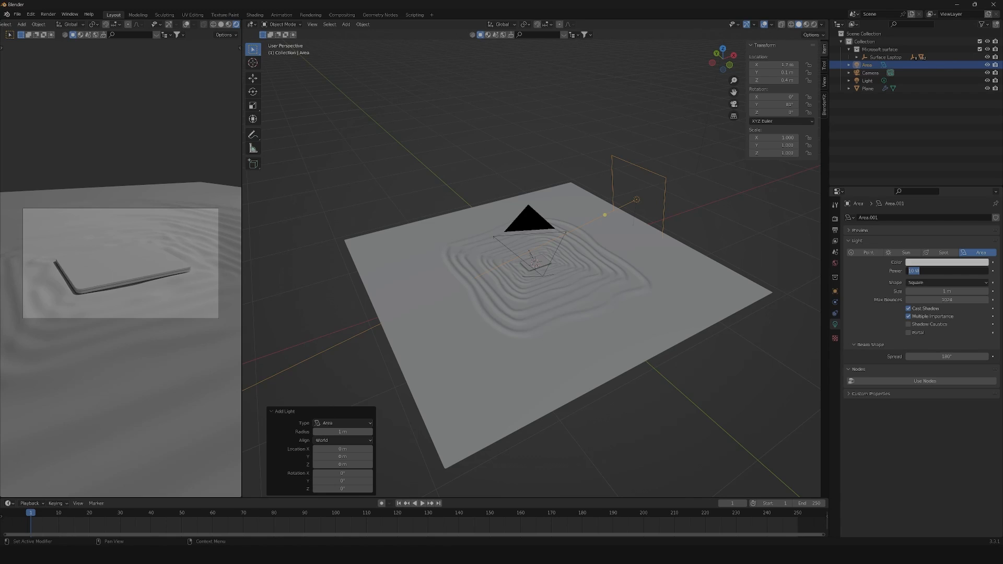
text(35)
key(Return)
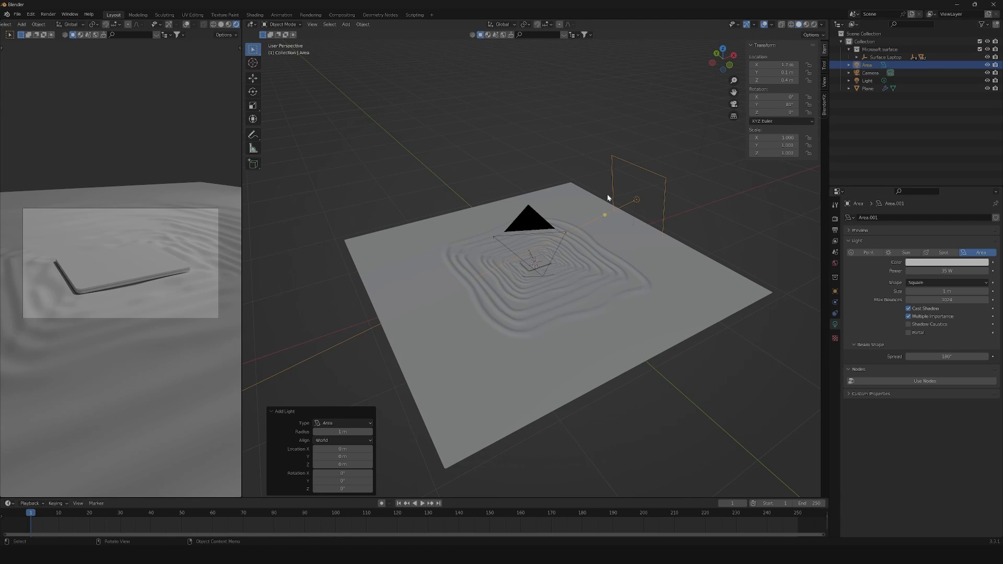
Step: Duplicate the area light and set the copy's location to X -1.1 m, Y 1.3 m and Z 0.6 m
key(shift+d)
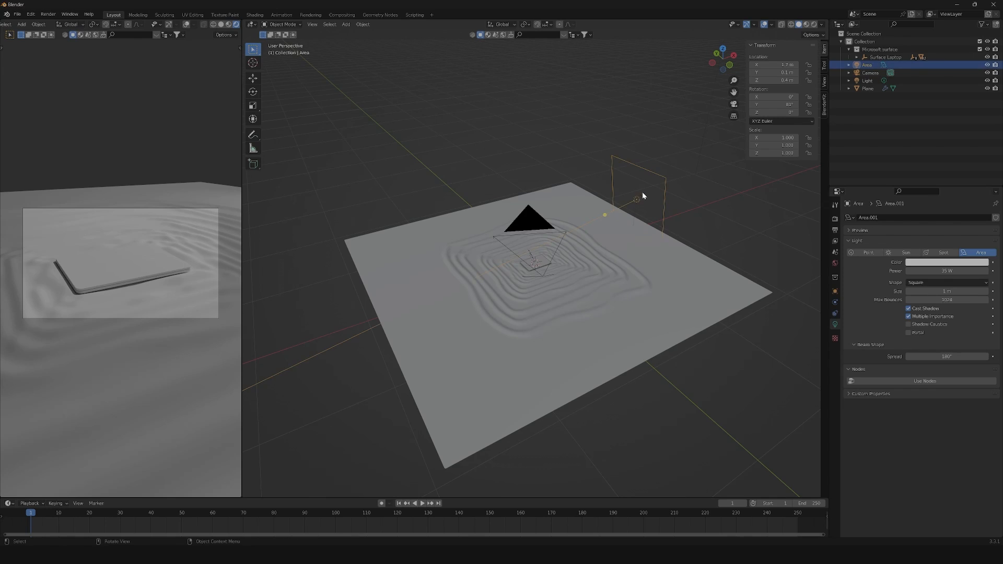
click(563, 126)
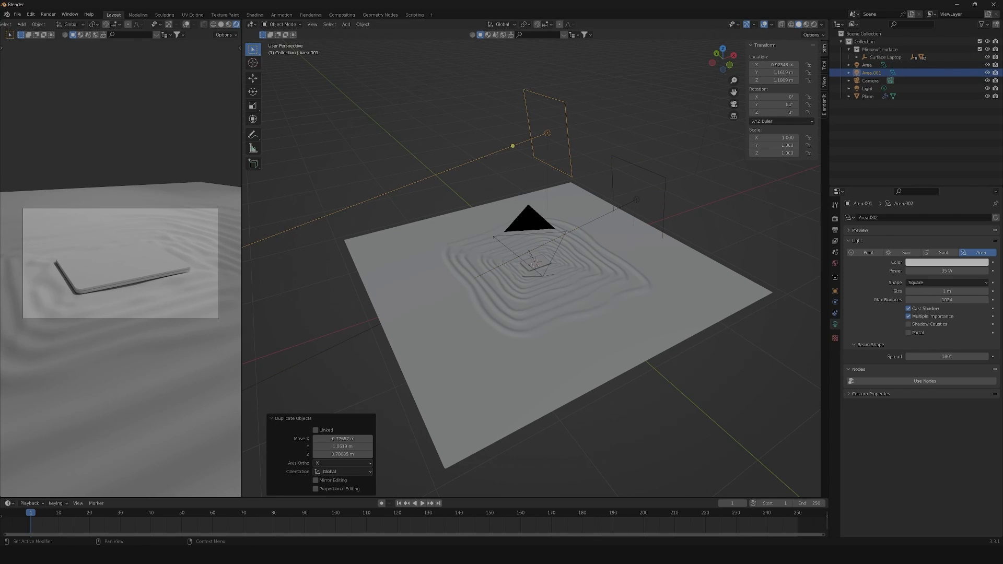
click(836, 292)
double_click(943, 242)
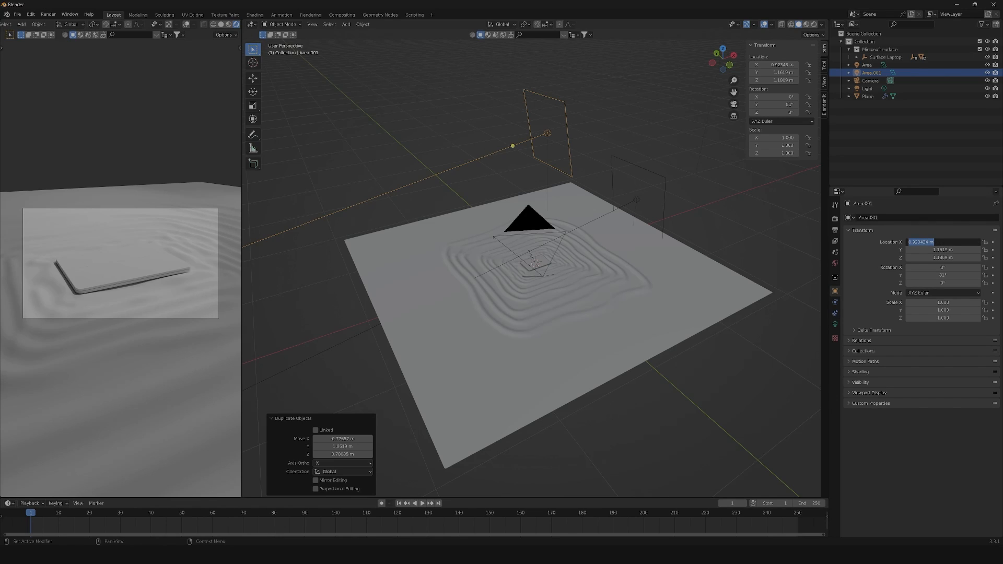
text(-1.1)
key(Return)
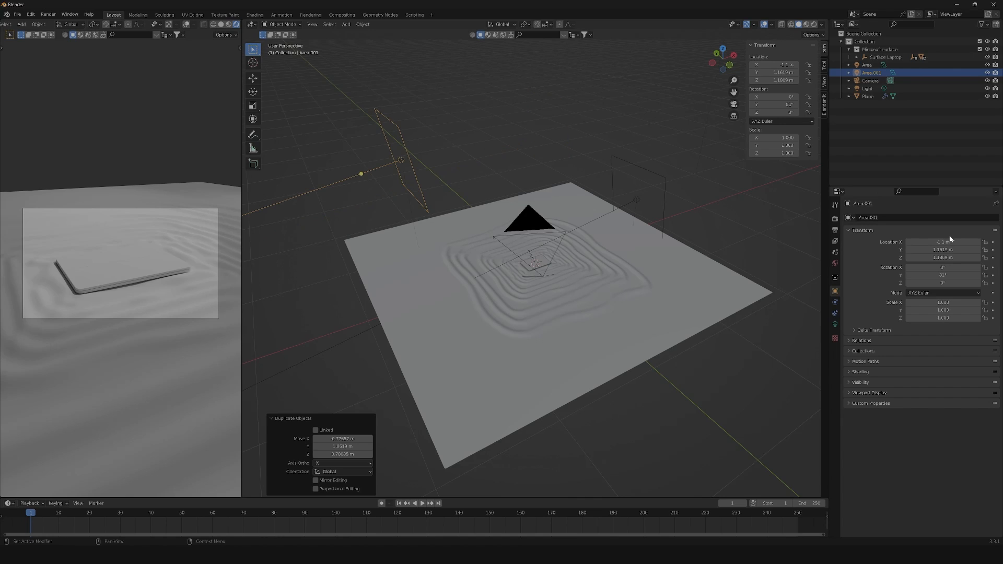
click(956, 249)
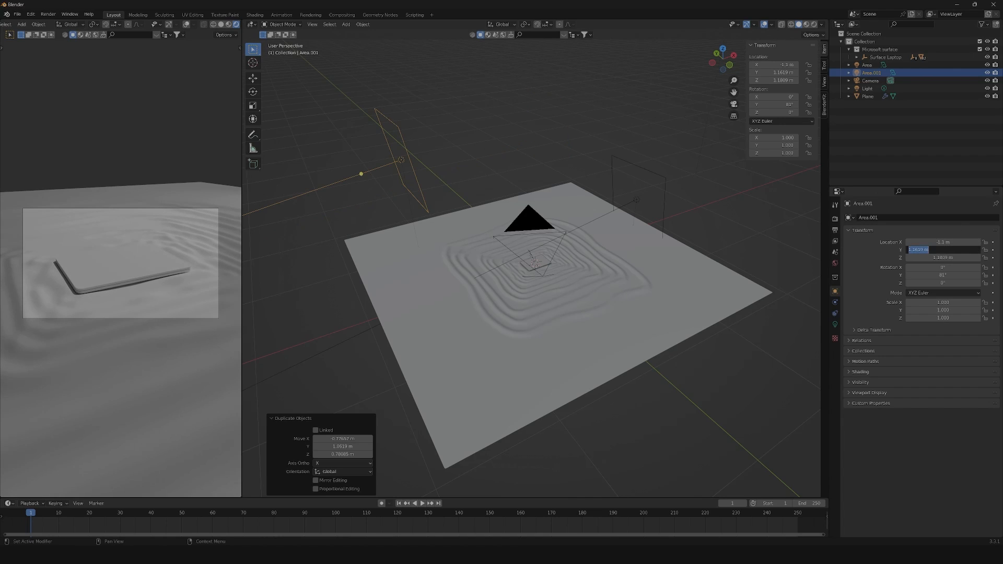
text(1.3)
key(Return)
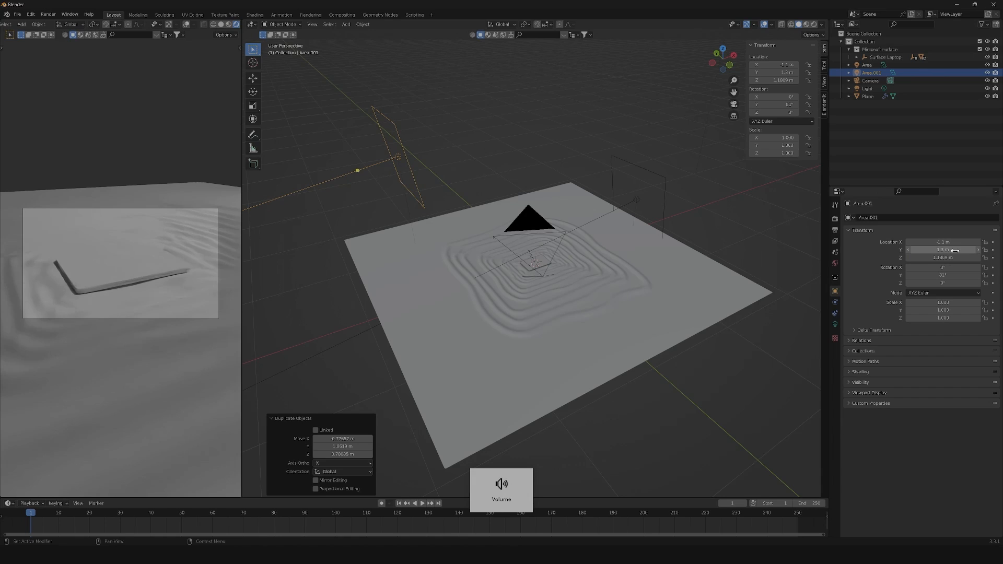
click(956, 258)
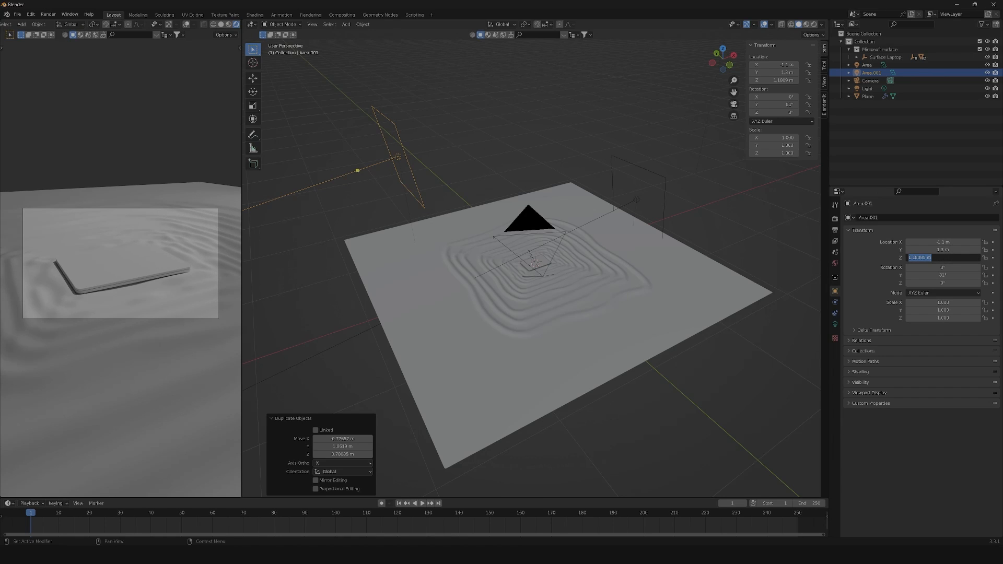
text(0.6)
key(Return)
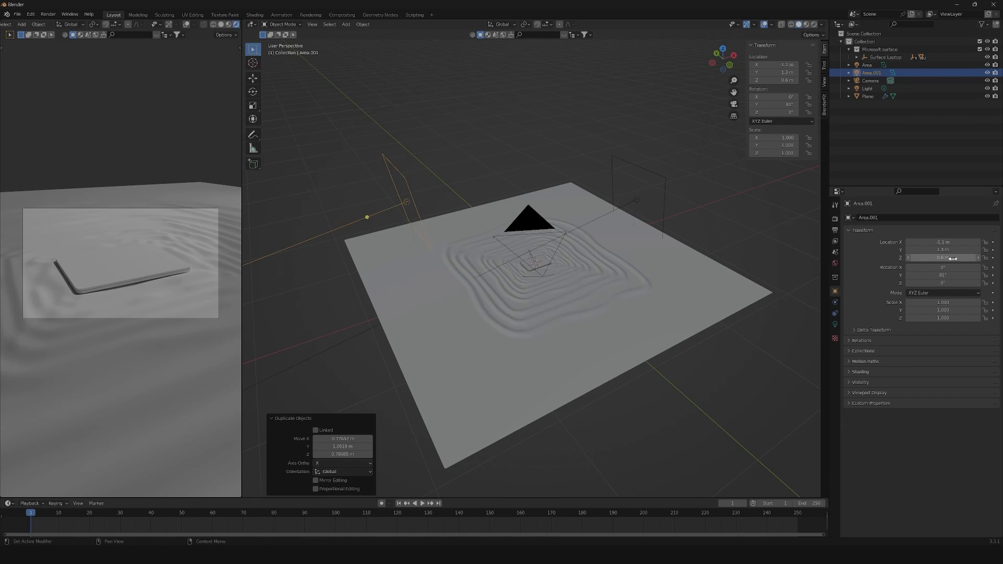
Step: Set the duplicated area light's rotation to X -25°, Y 65° and Z 104°, and deselect it
click(944, 267)
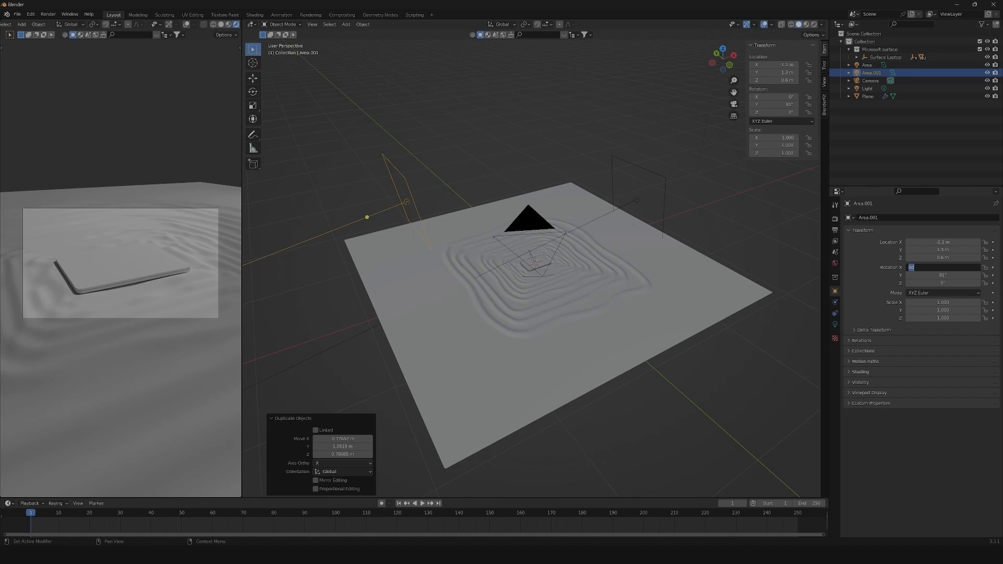
text(-25)
key(Return)
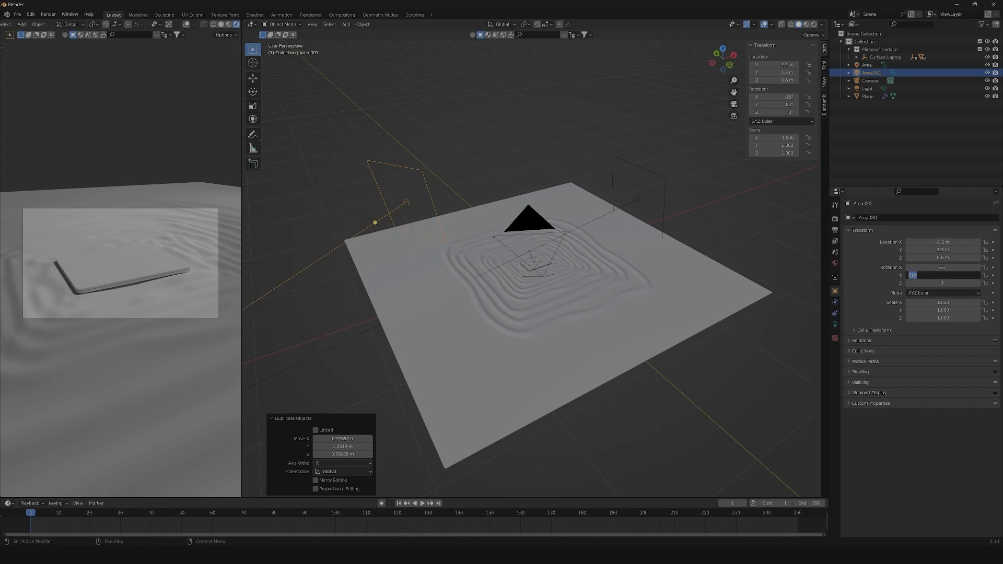
drag(944, 275, 940, 280)
click(940, 282)
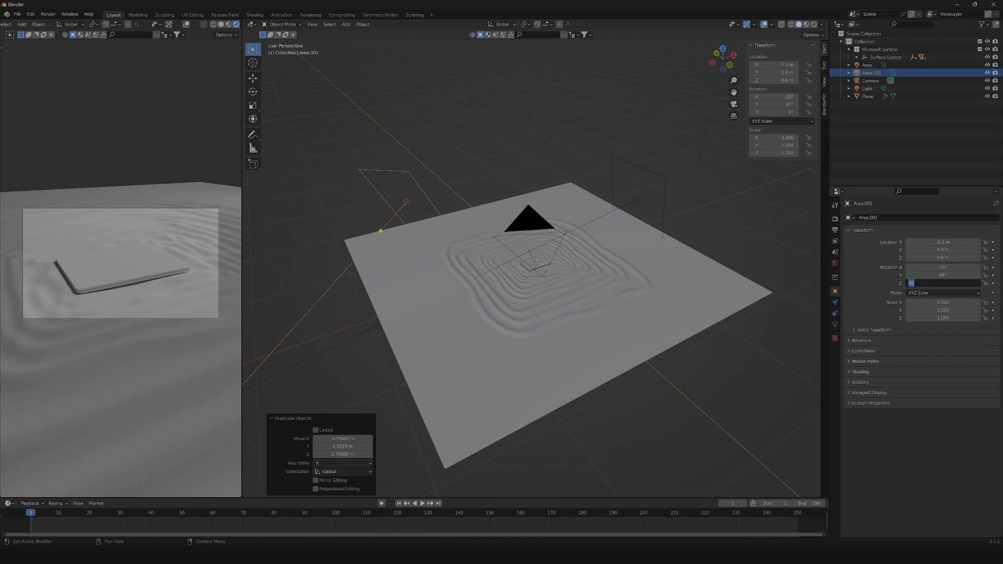
text(104)
key(Return)
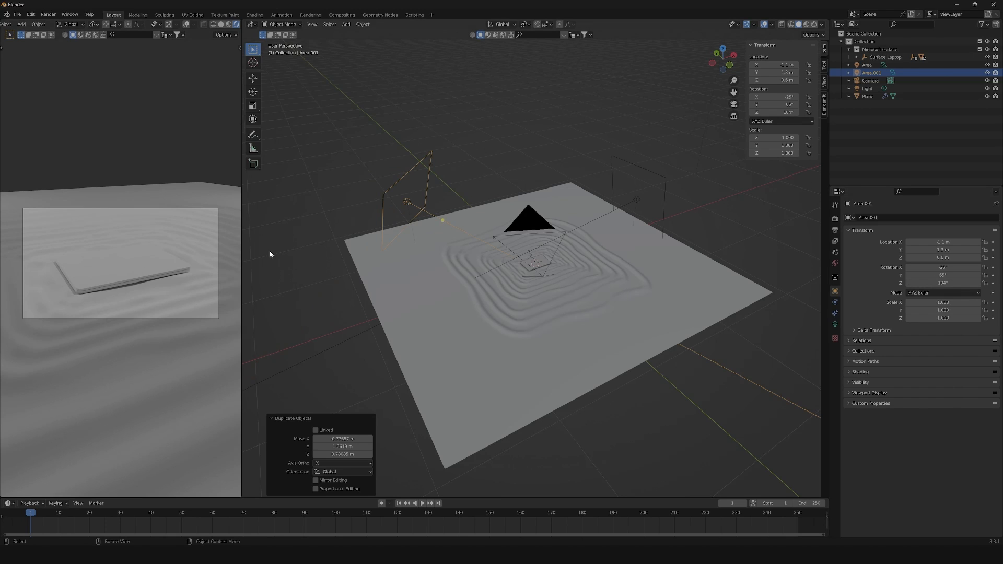
click(619, 131)
scroll(614, 141, down, 3)
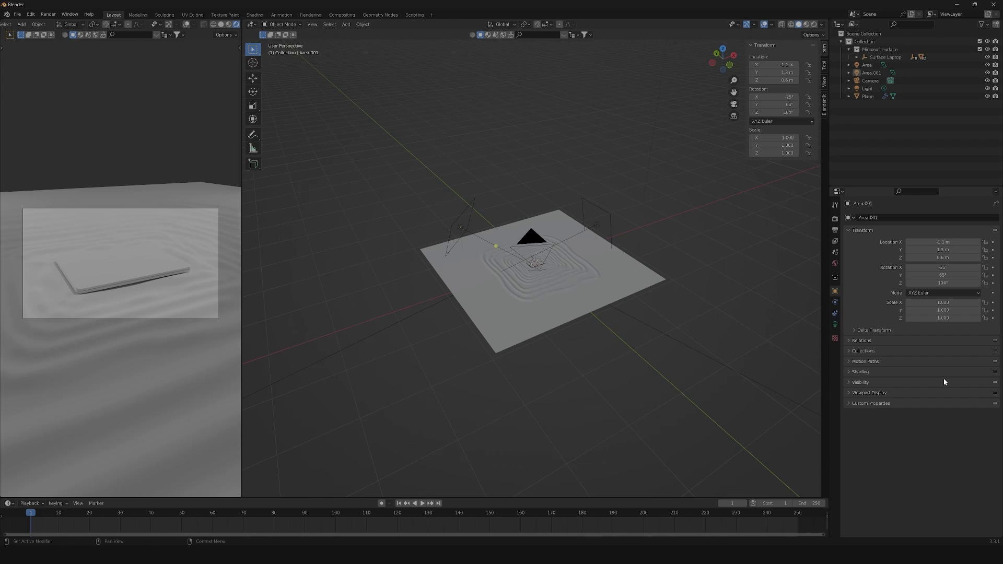
scroll(560, 262, down, 6)
scroll(616, 171, up, 3)
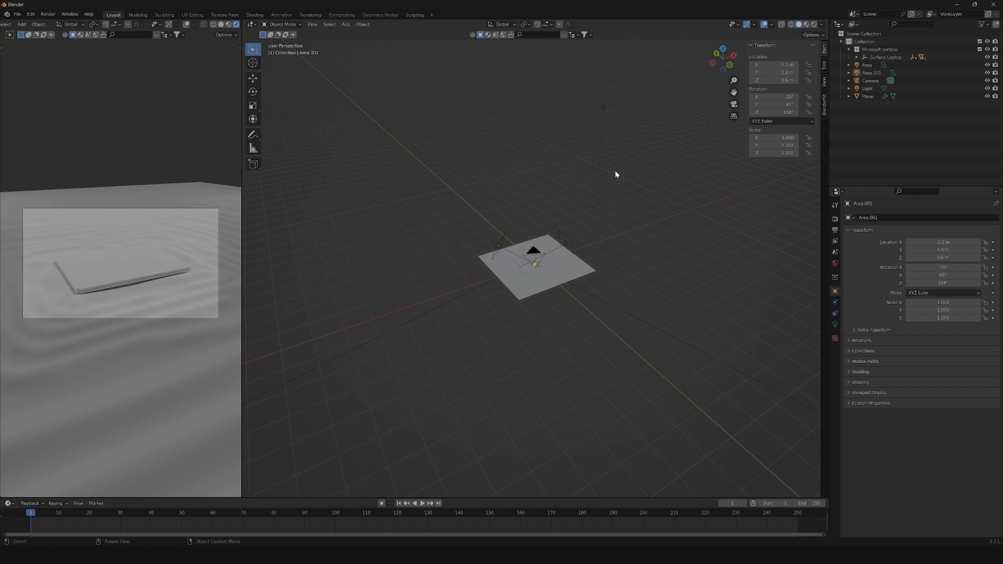
Step: Select the duplicated area light and set a new power value for it
click(604, 107)
scroll(606, 157, up, 4)
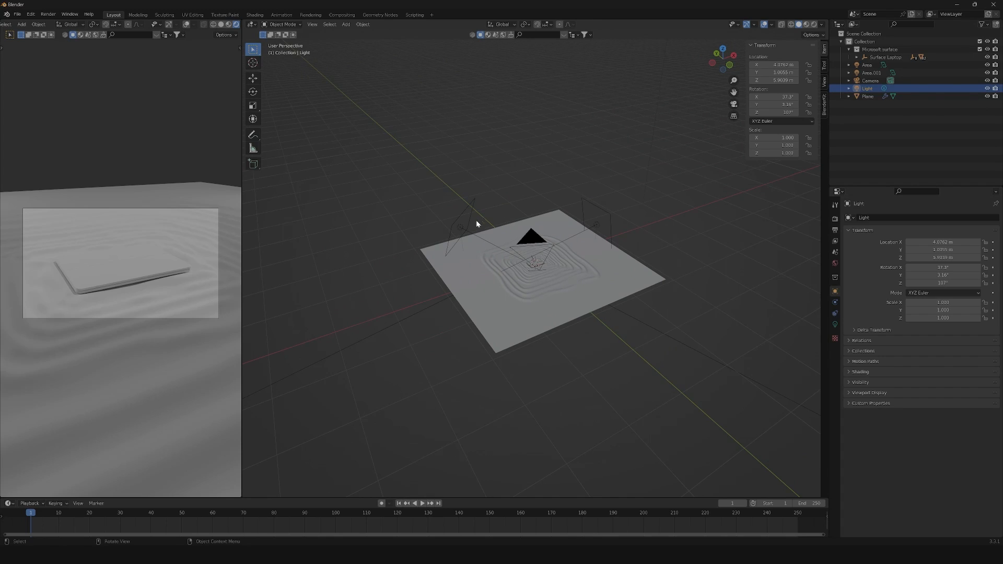
click(459, 224)
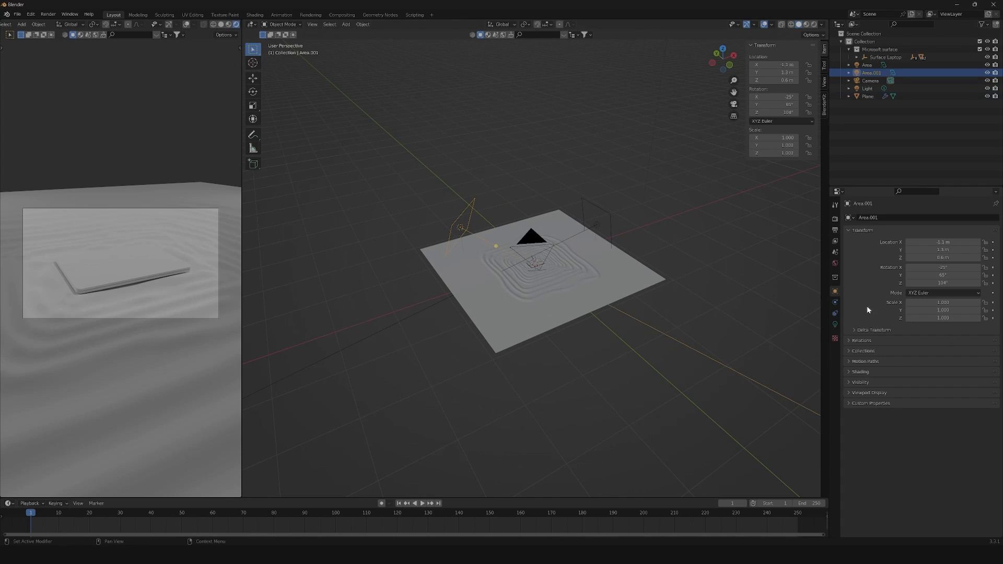
click(837, 325)
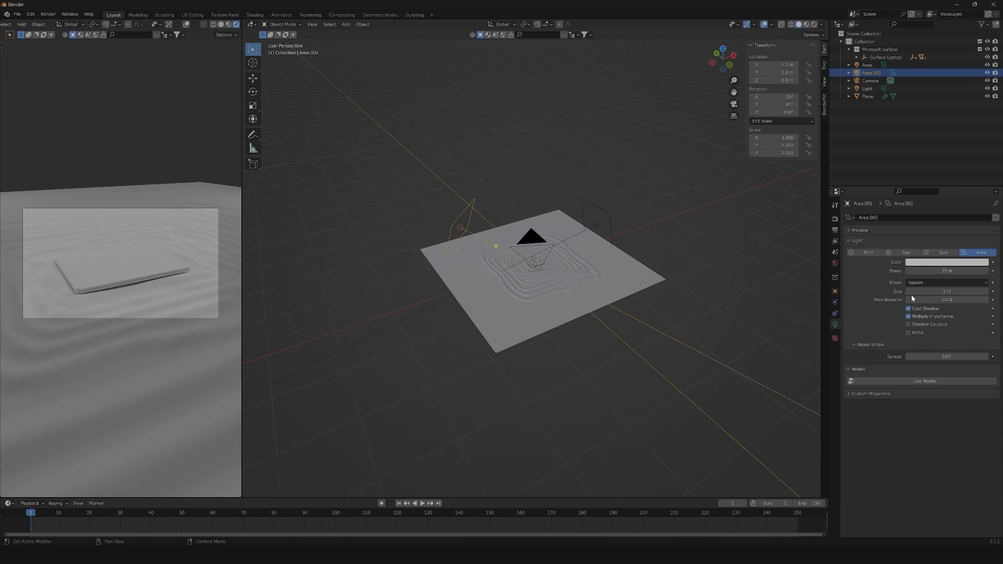
click(947, 271)
text(1)
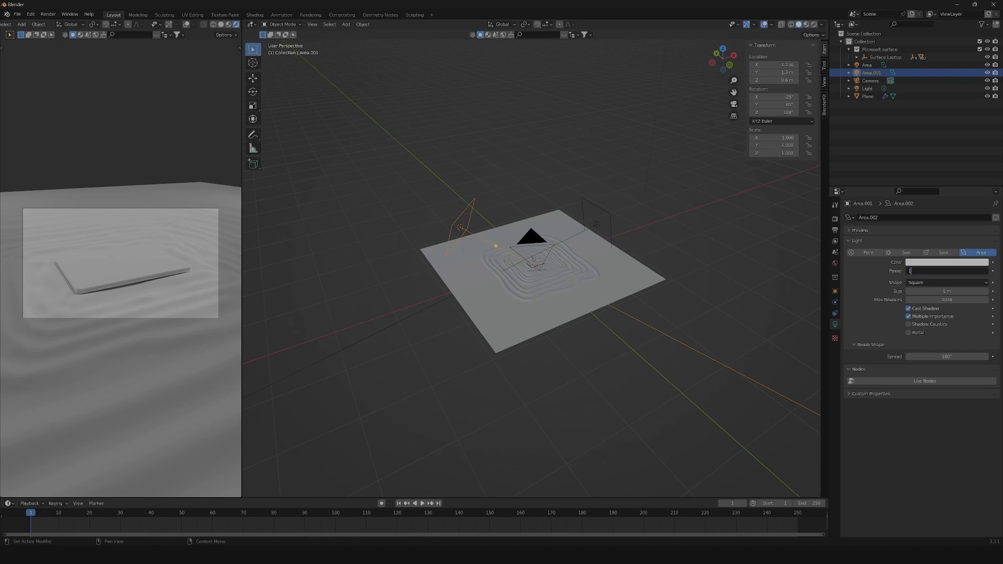
text(000)
key(Return)
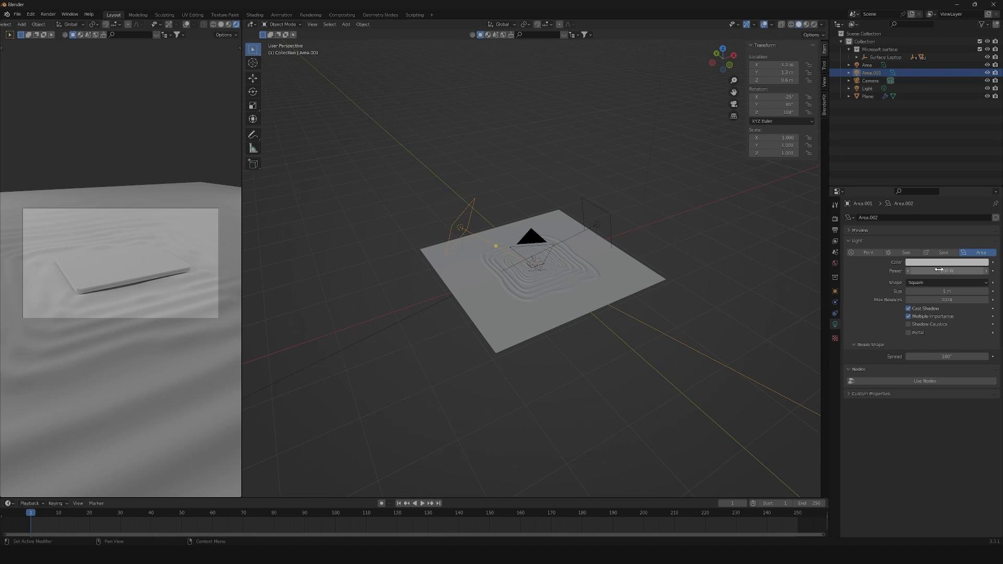
Step: Set the distant point light's location to X 0.6 m, Y 2.3 m and Z 0.4 m
scroll(598, 261, down, 3)
click(619, 74)
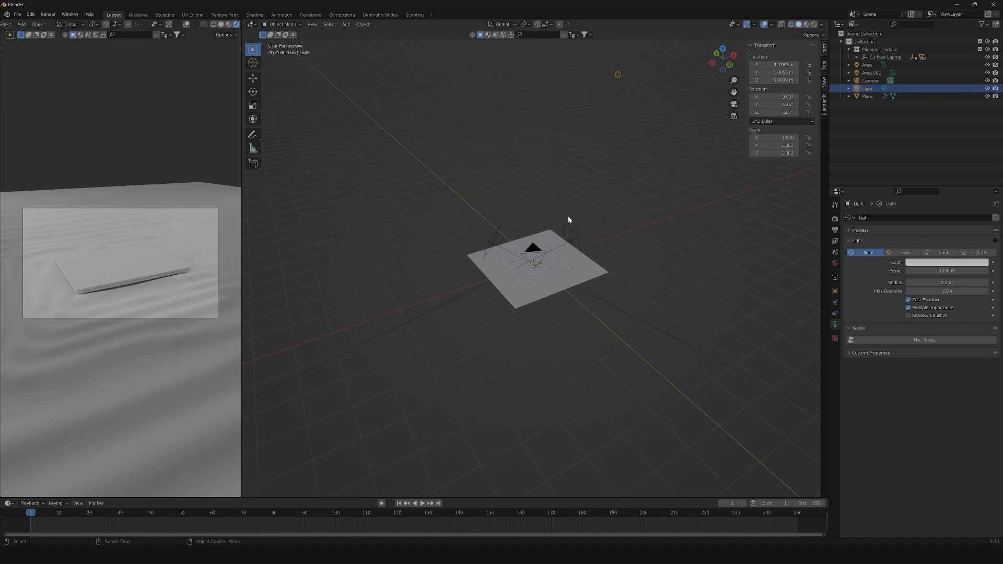
scroll(578, 191, down, 1)
scroll(587, 194, up, 2)
scroll(587, 195, up, 2)
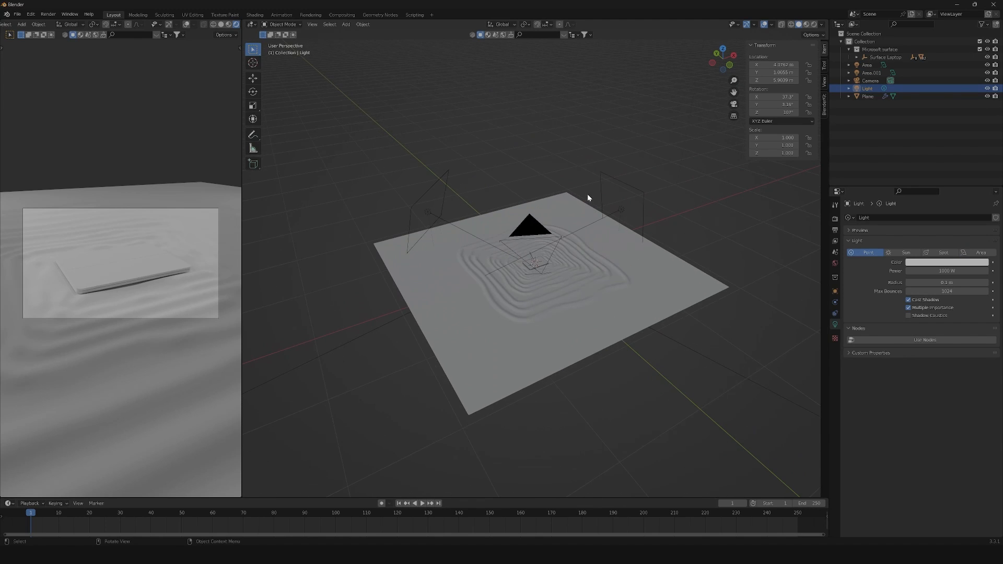
middle_drag(588, 195, 614, 197)
click(835, 292)
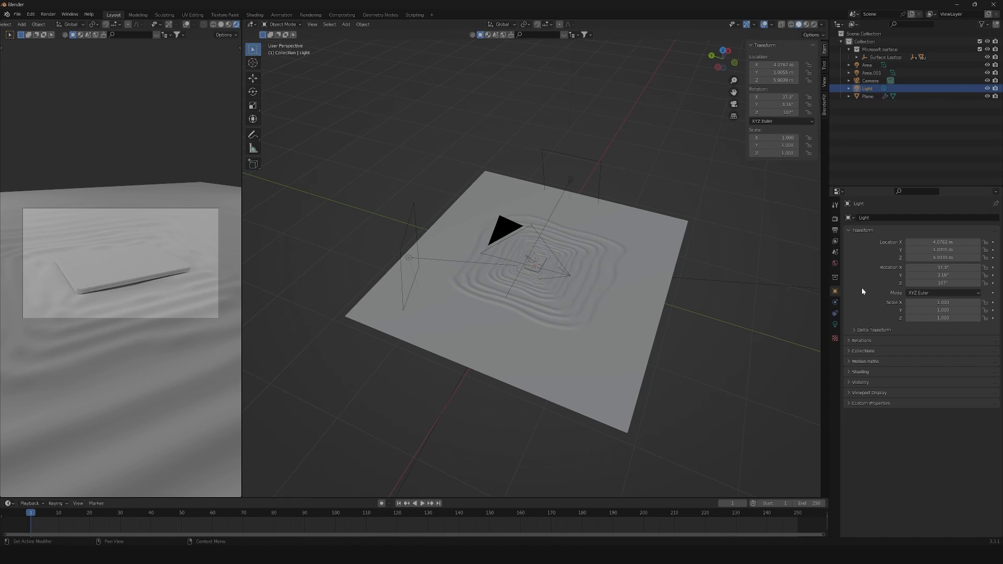
click(964, 242)
text(0.6)
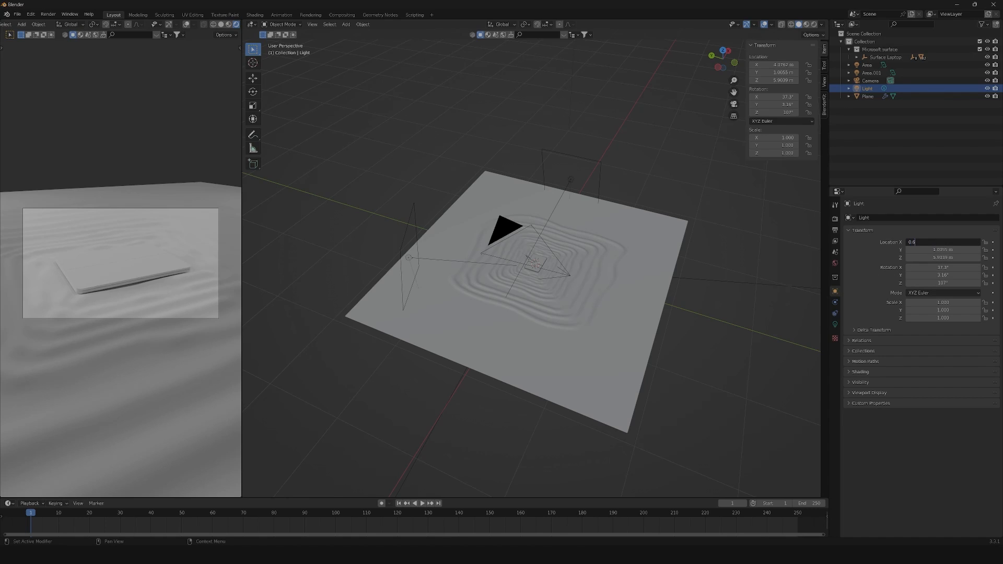
key(Tab)
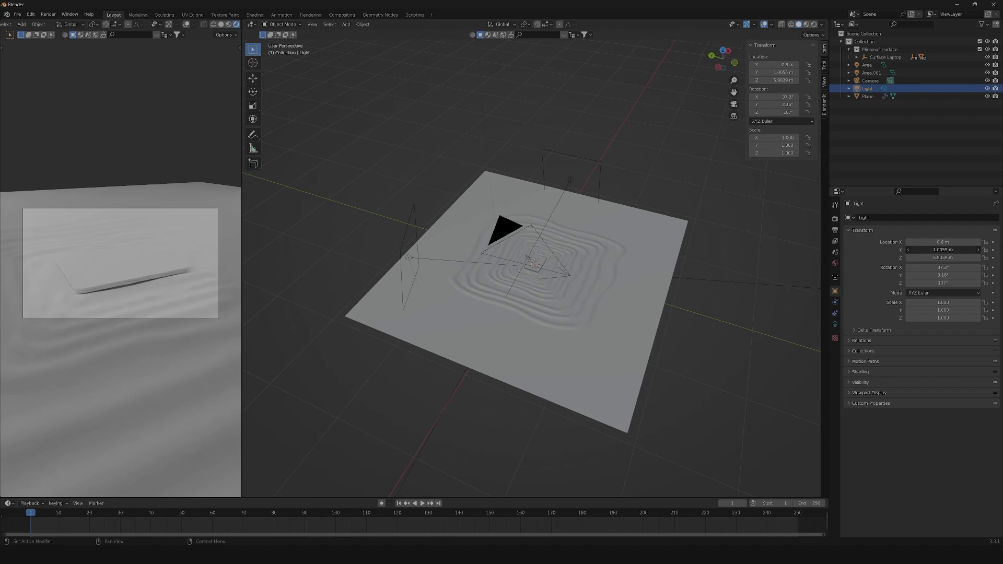
text(2.3)
key(Return)
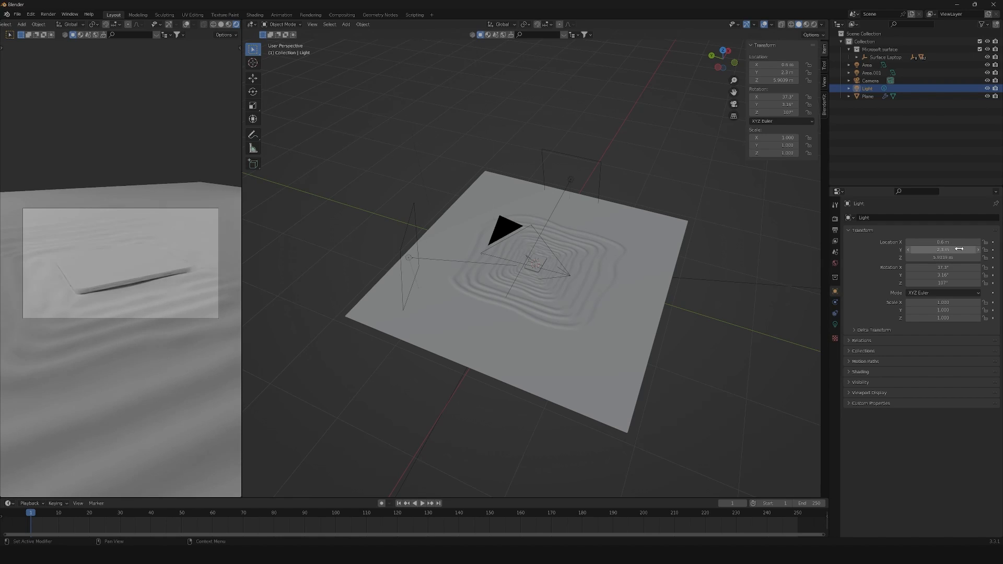
click(953, 257)
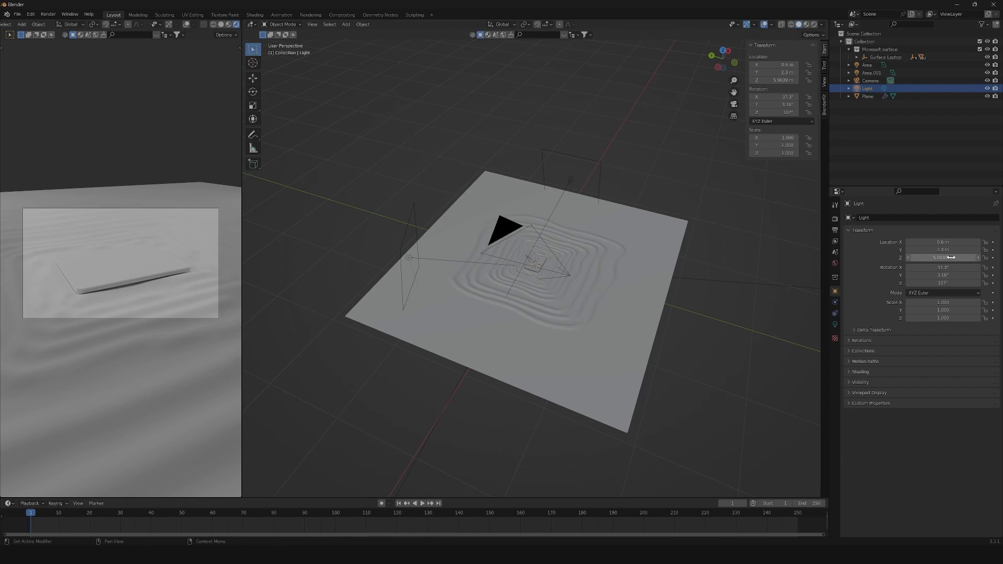
text(0.4)
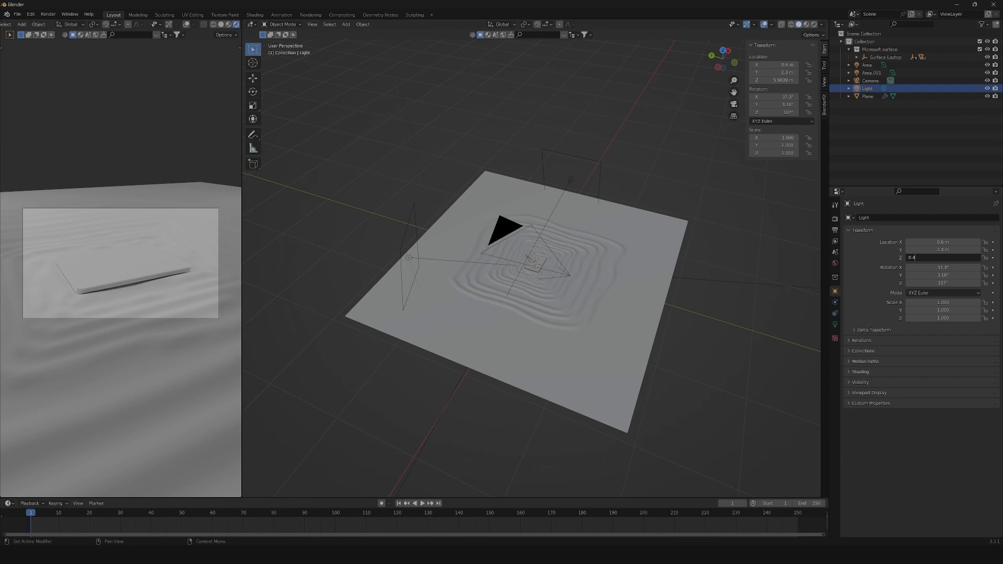
key(Return)
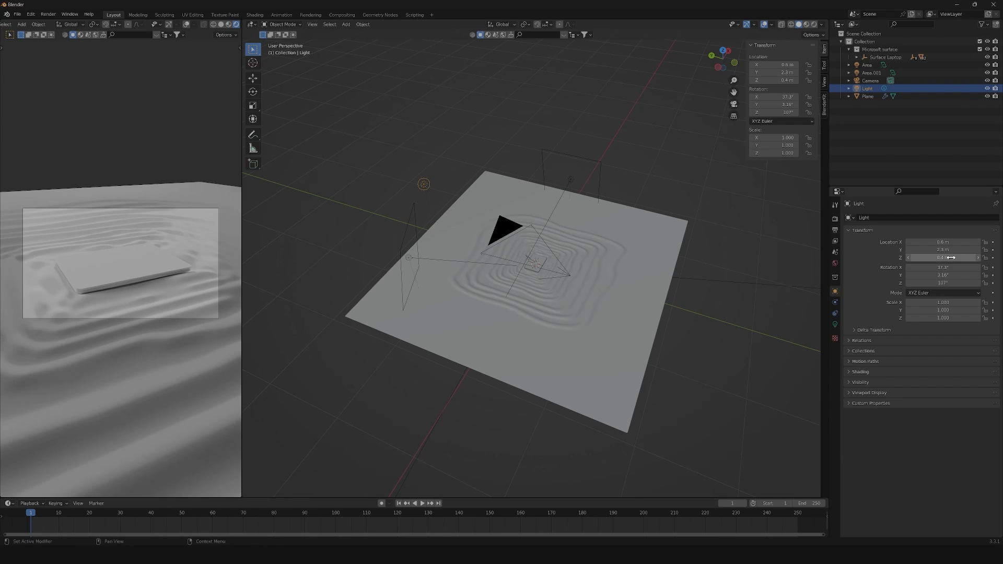
Step: Set the point light's power to 4 W
click(835, 324)
click(948, 270)
text(4)
key(Return)
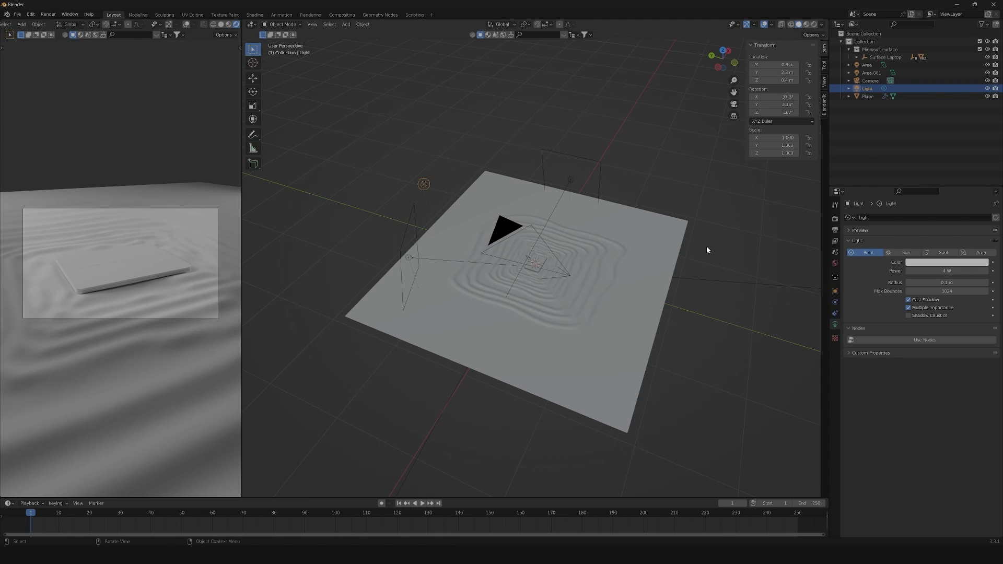
scroll(506, 211, down, 2)
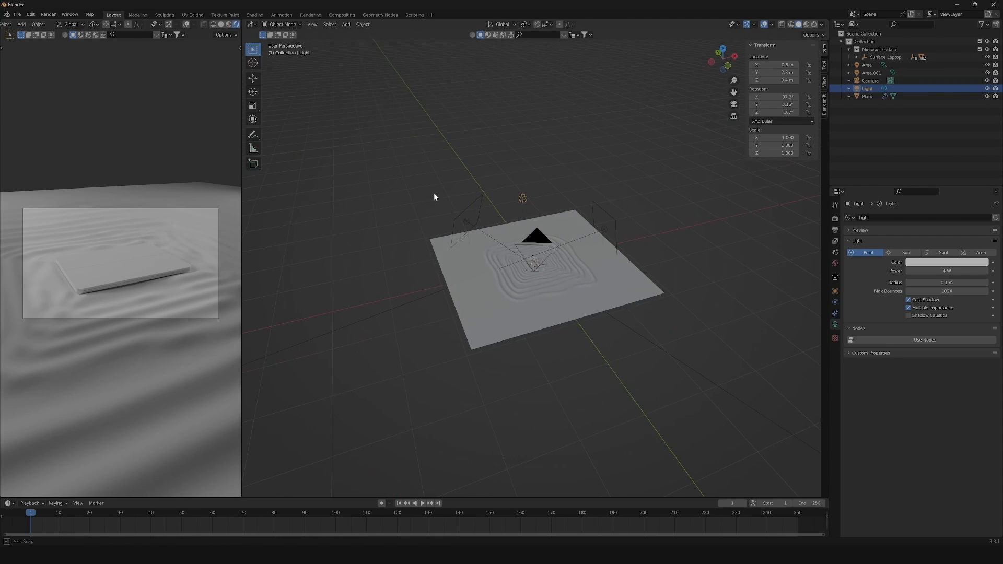
scroll(548, 256, up, 6)
middle_drag(519, 251, 571, 245)
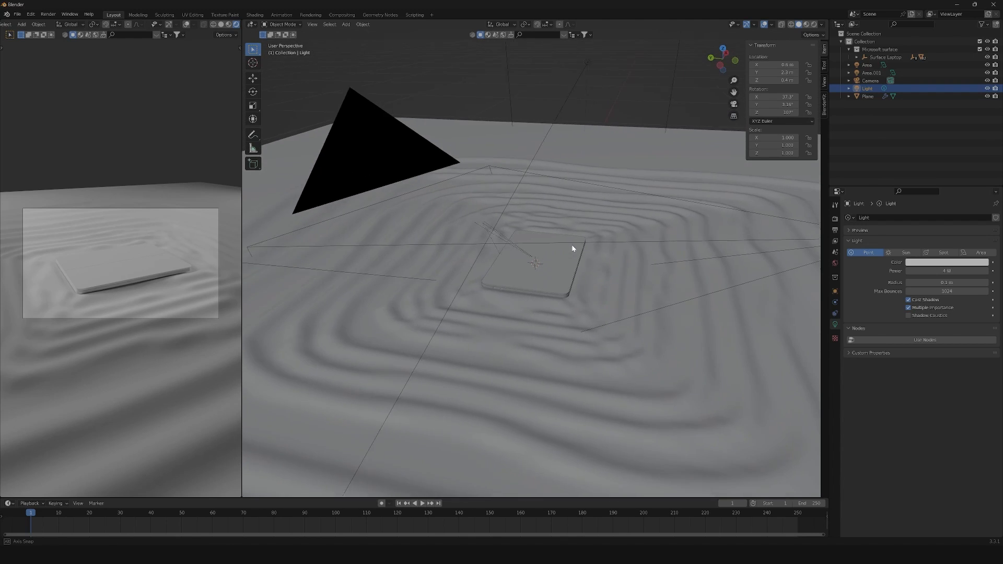
scroll(548, 271, up, 5)
scroll(521, 272, down, 5)
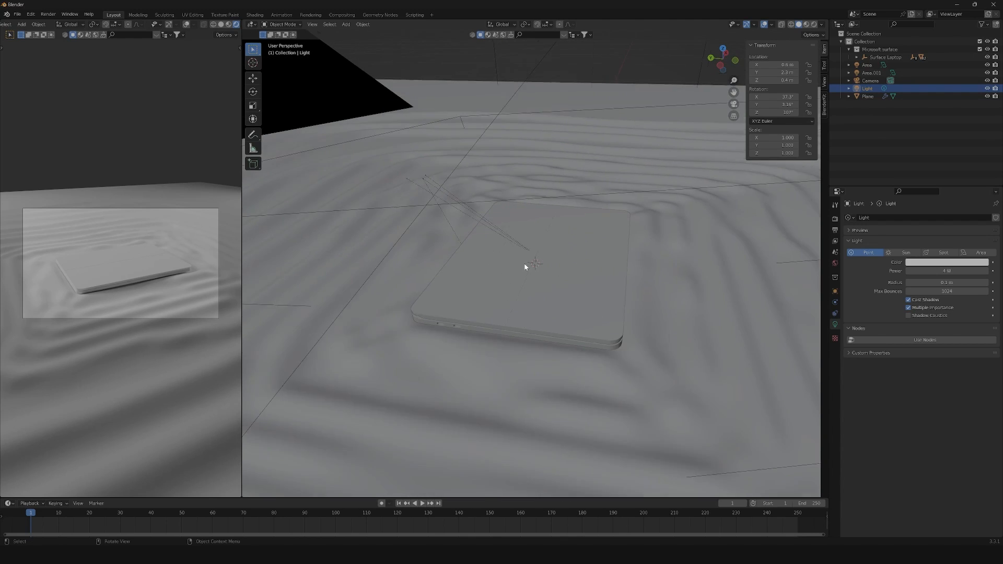
middle_drag(594, 262, 516, 280)
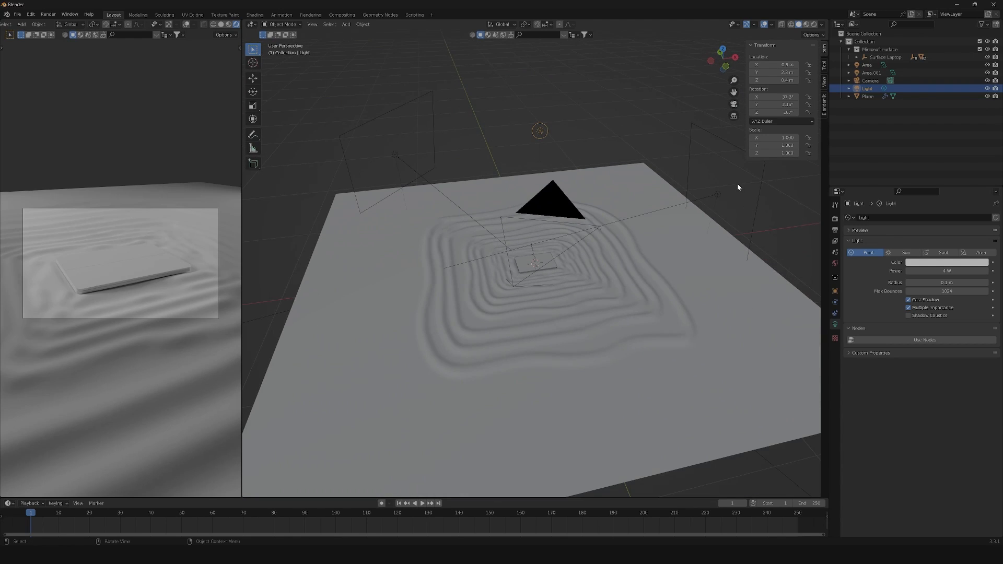
Step: Deselect the point light and set the render's color management look to Medium High Contrast
click(616, 98)
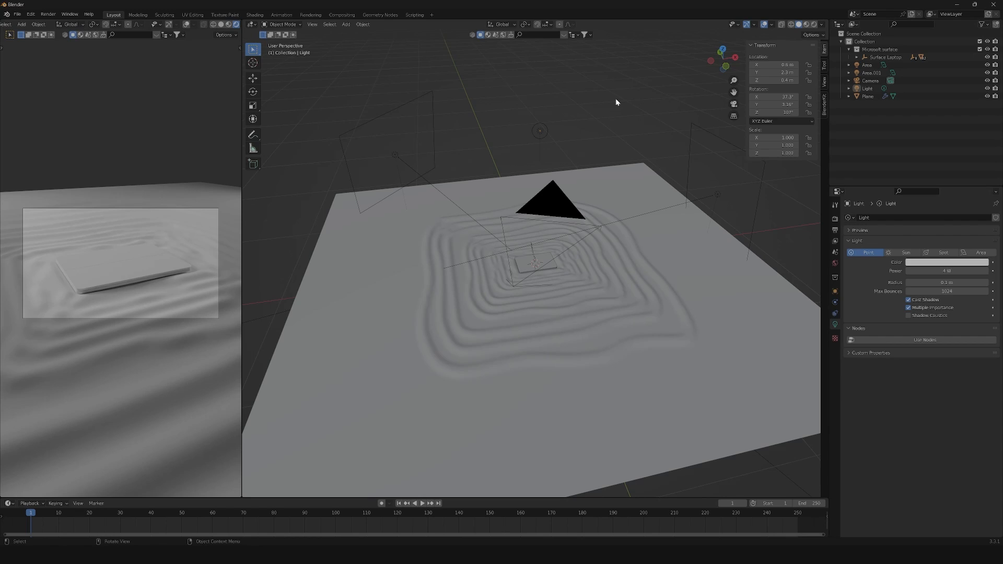
click(835, 219)
scroll(881, 465, down, 1)
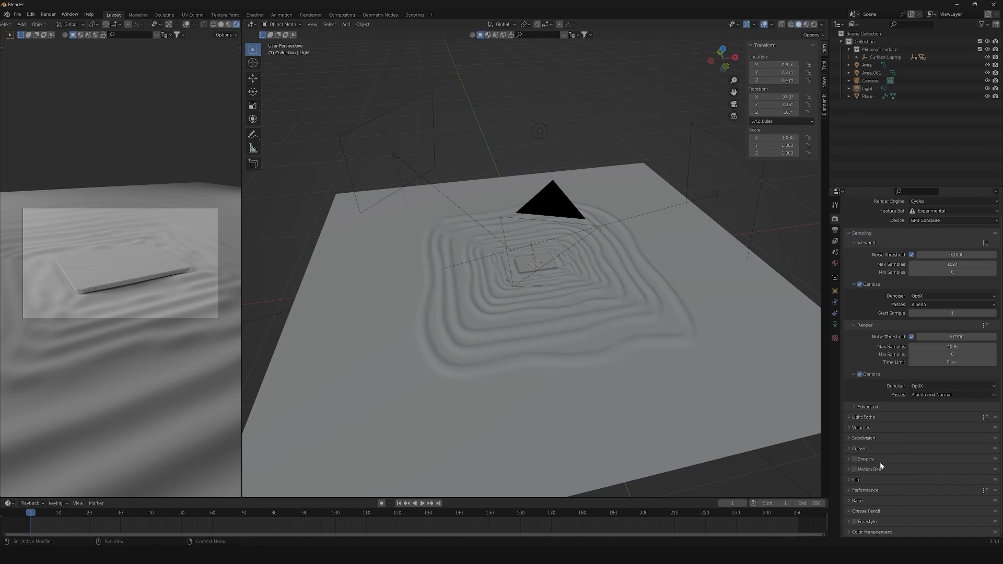
click(849, 532)
scroll(867, 514, down, 4)
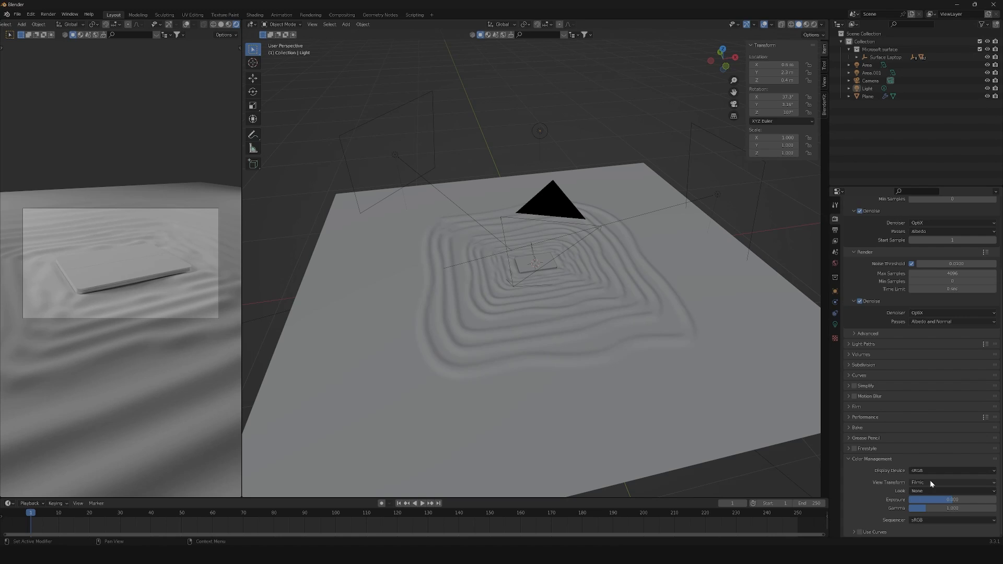
click(930, 491)
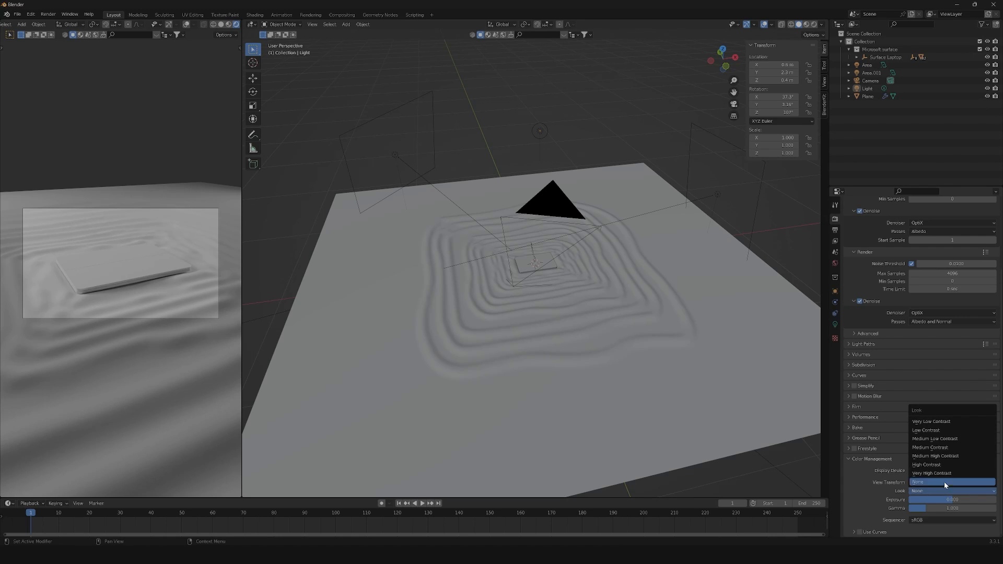
click(952, 455)
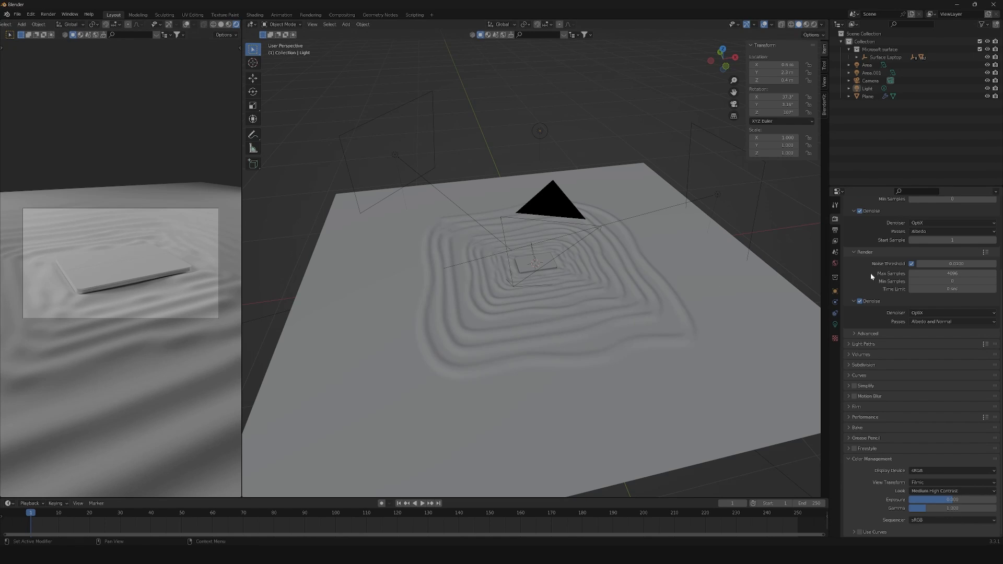
Step: Switch to the Shading workspace and show the World shader nodes in the node editor
click(835, 264)
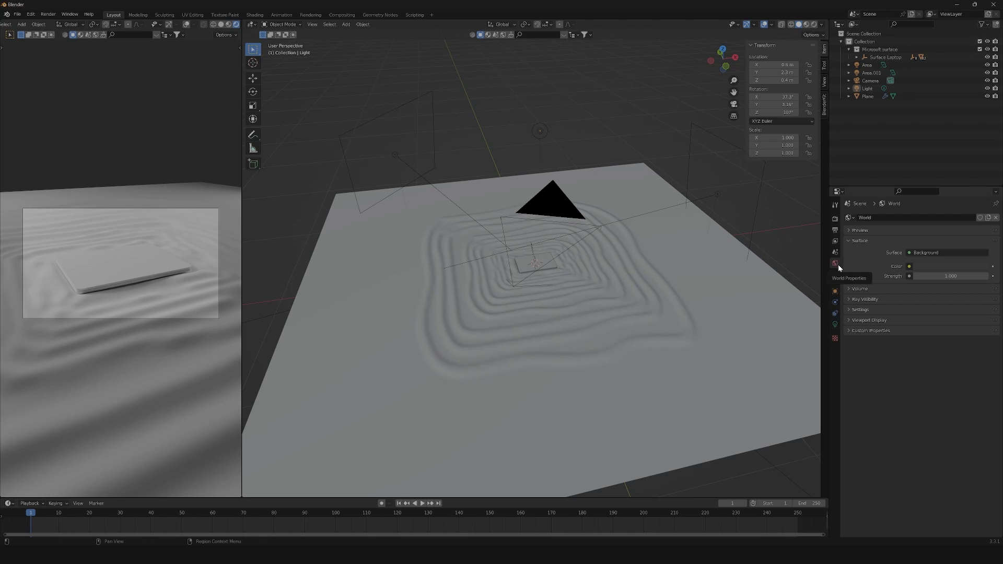
click(255, 15)
click(163, 319)
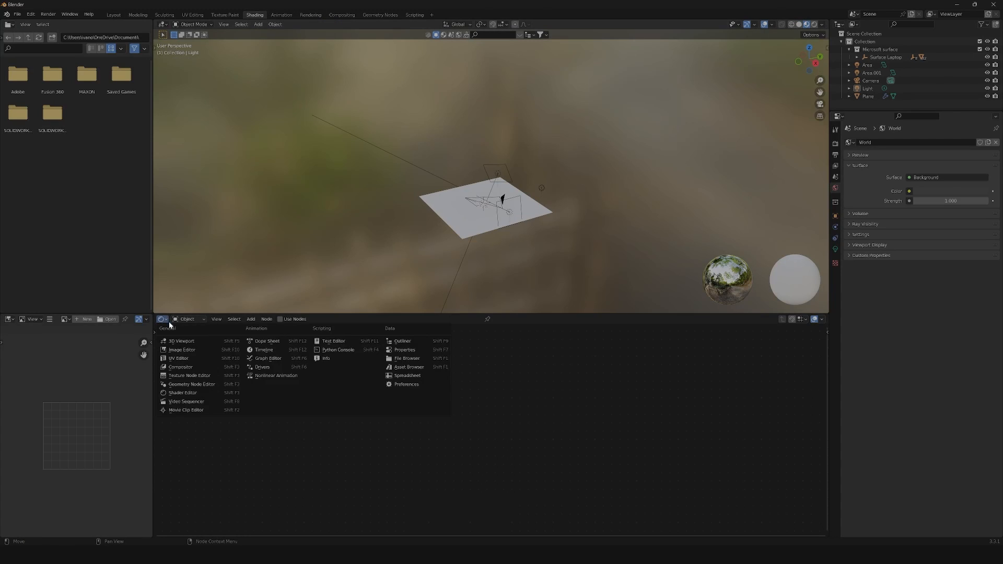
click(187, 319)
click(188, 336)
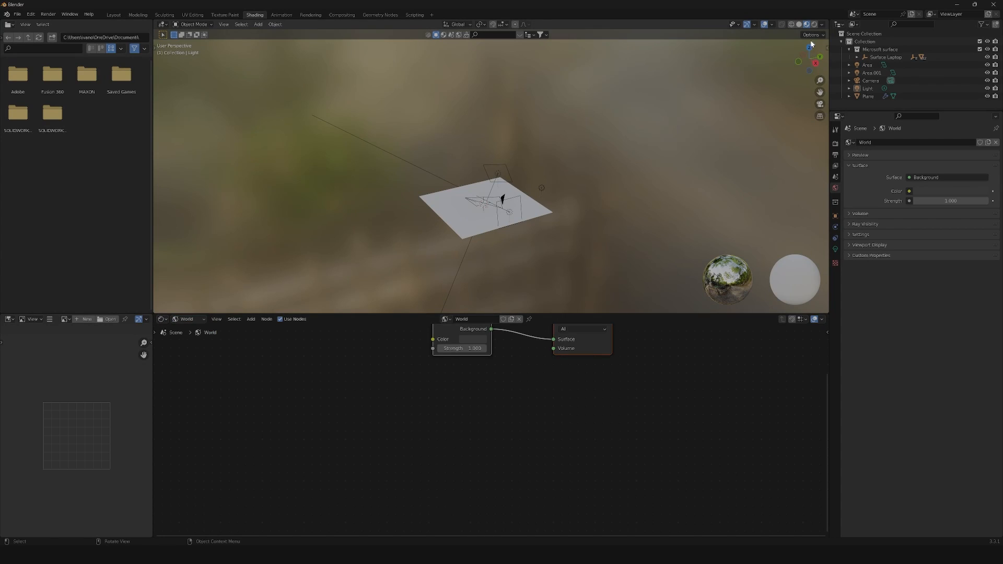
Step: Show the 3D view rendered through the camera and bring the world's Background and World Output nodes fully into view
click(815, 24)
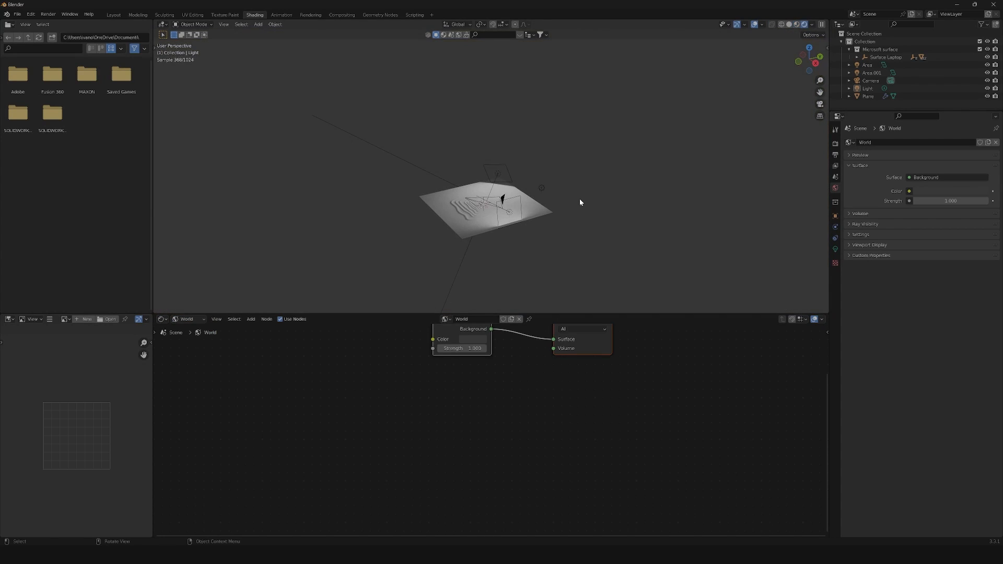
key(KP_0)
middle_drag(531, 374, 513, 431)
scroll(480, 427, up, 2)
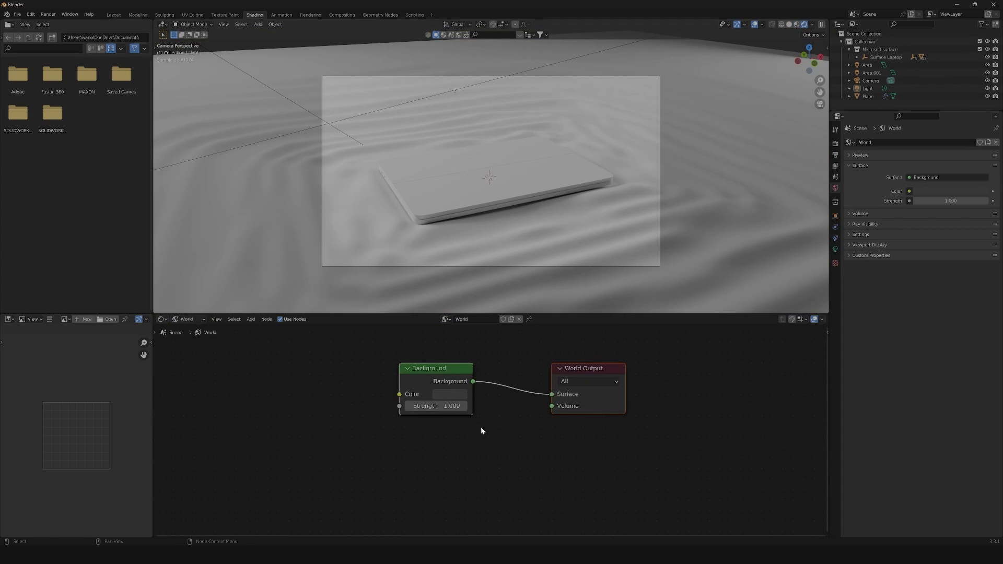
Step: Add a Sky Texture node before the Background node and connect its Color output to the Background's Color input
click(361, 402)
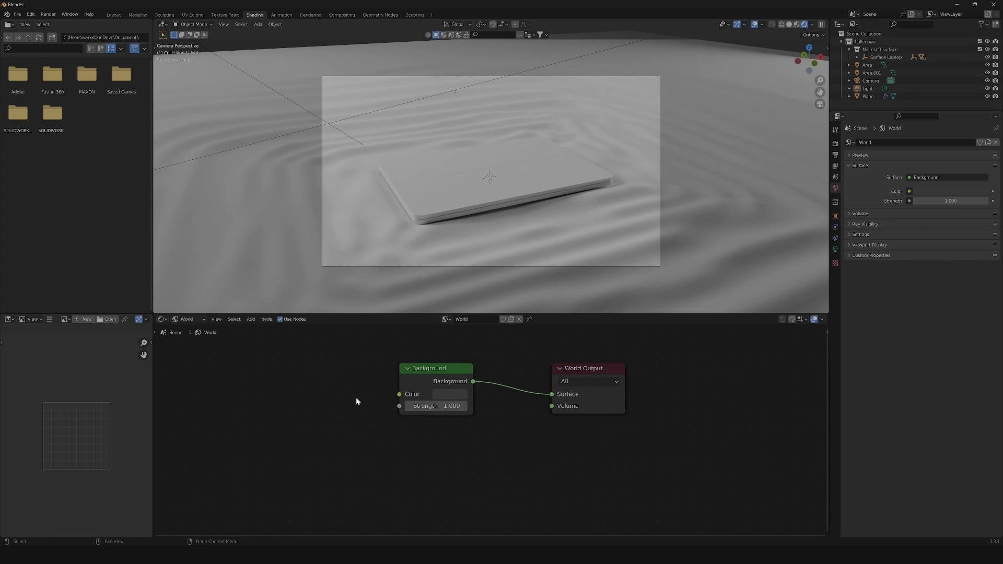
key(shift+a)
click(312, 388)
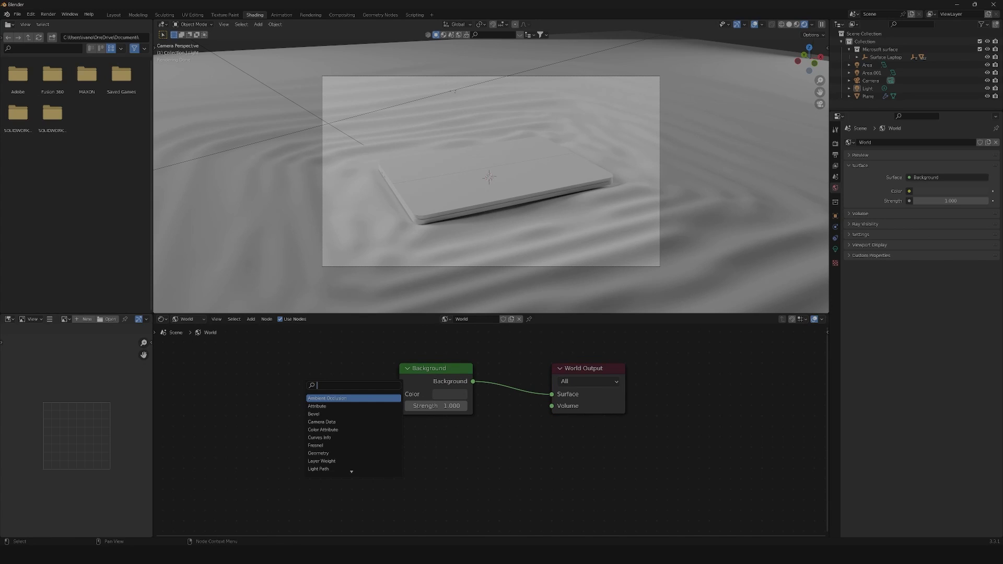
text(sky)
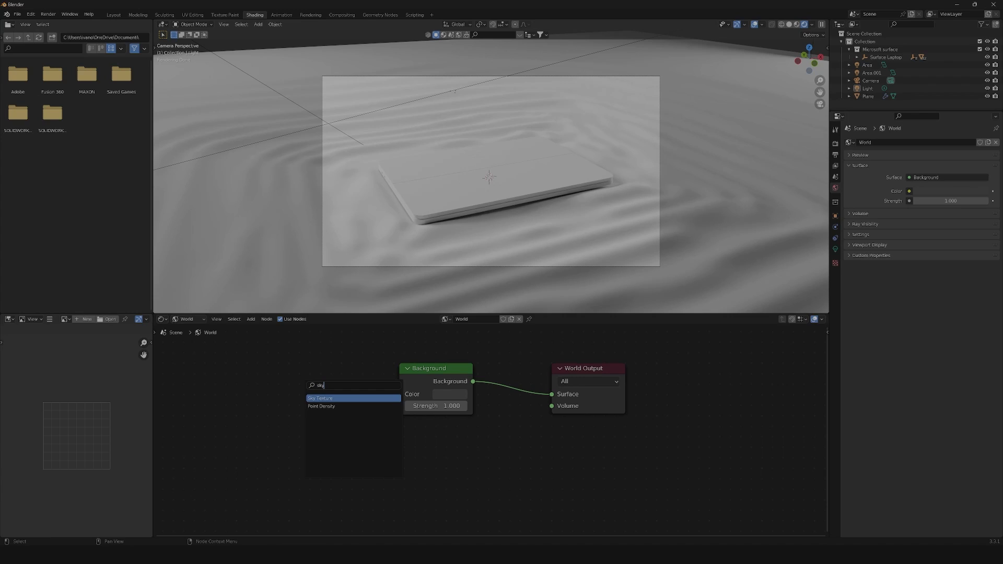
key(Return)
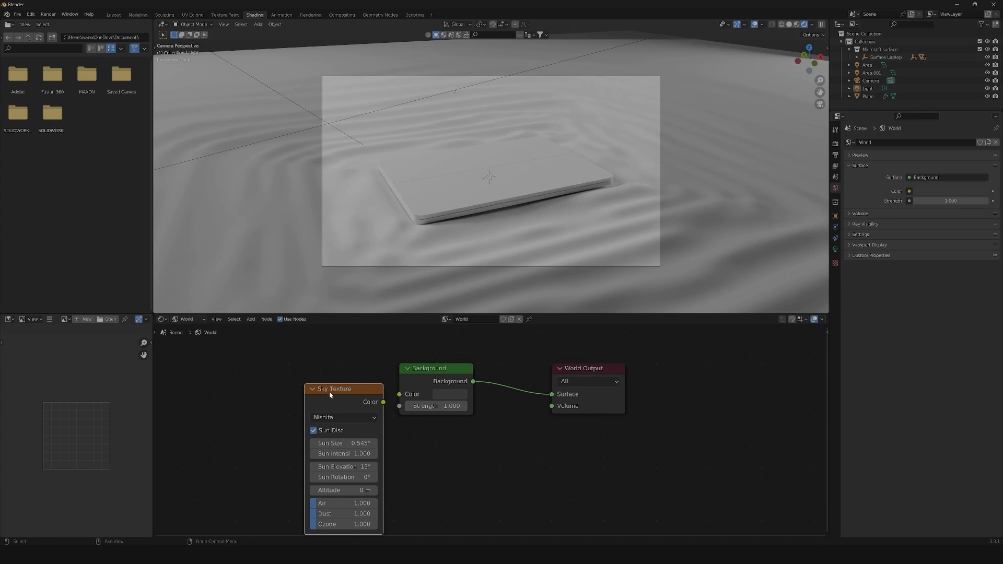
click(280, 375)
drag(334, 386, 400, 394)
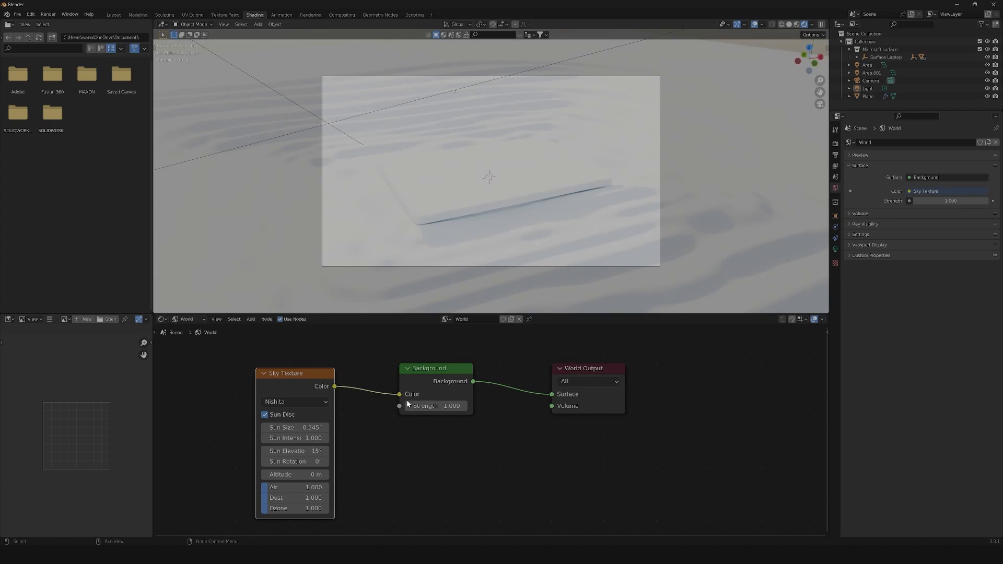
Step: Set the Sky Texture node to the Hosek / Wilkie sky type with turbidity 2 and ground albedo 0.54
click(310, 402)
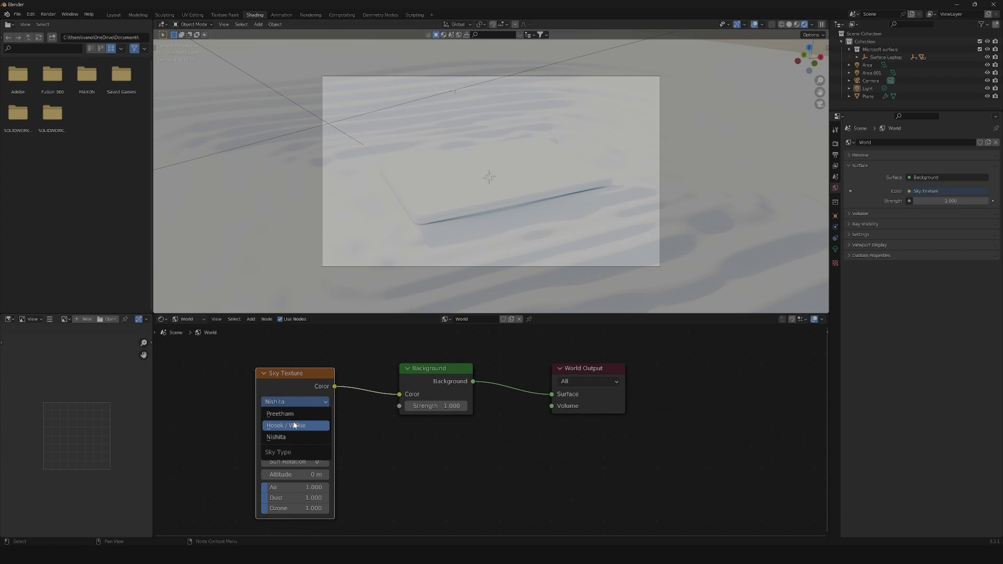
click(295, 426)
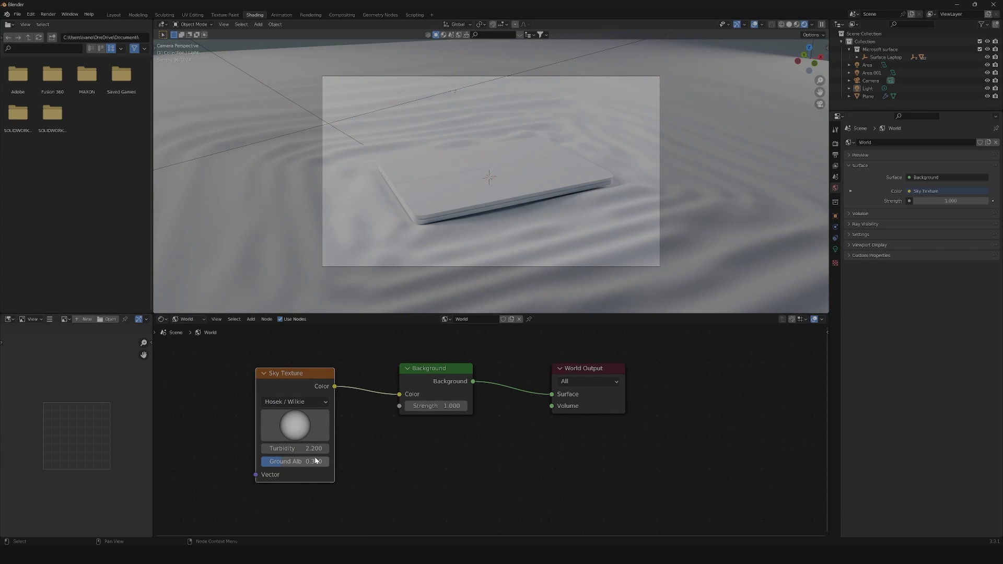
click(296, 448)
text(2)
key(Return)
click(303, 462)
click(275, 462)
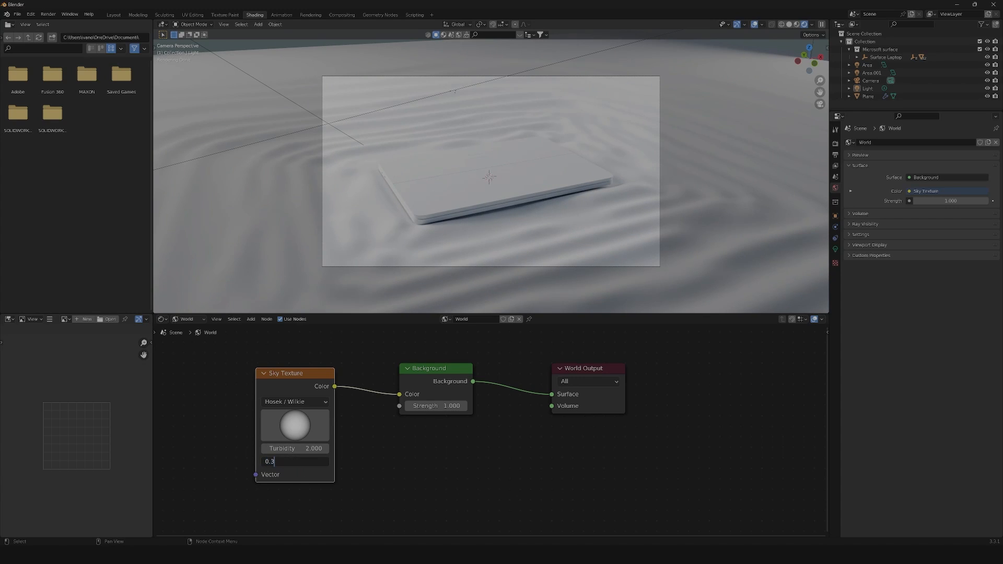
key(BackSpace)
text(54)
key(Return)
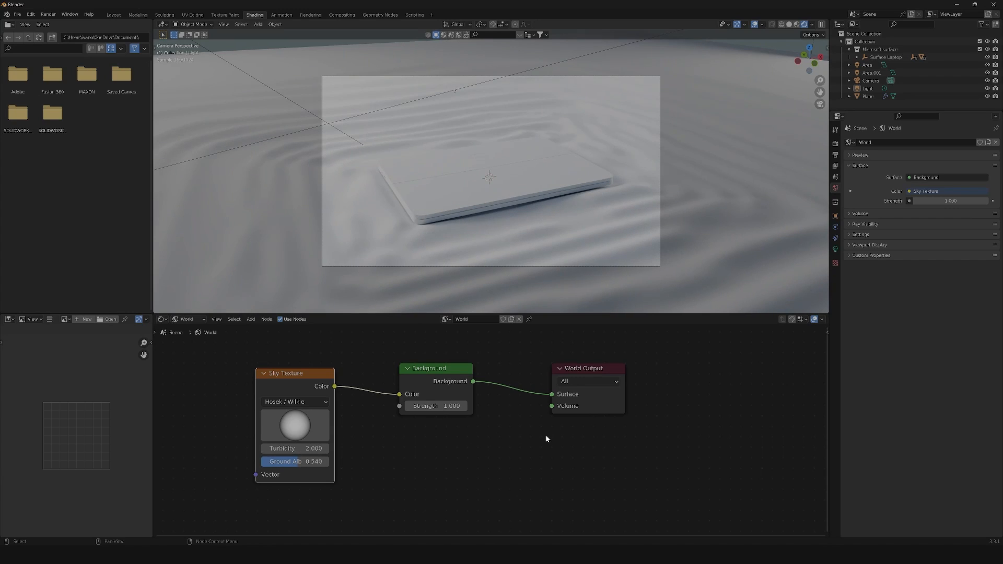
Step: Set the world Background node's strength to 0.3
click(460, 406)
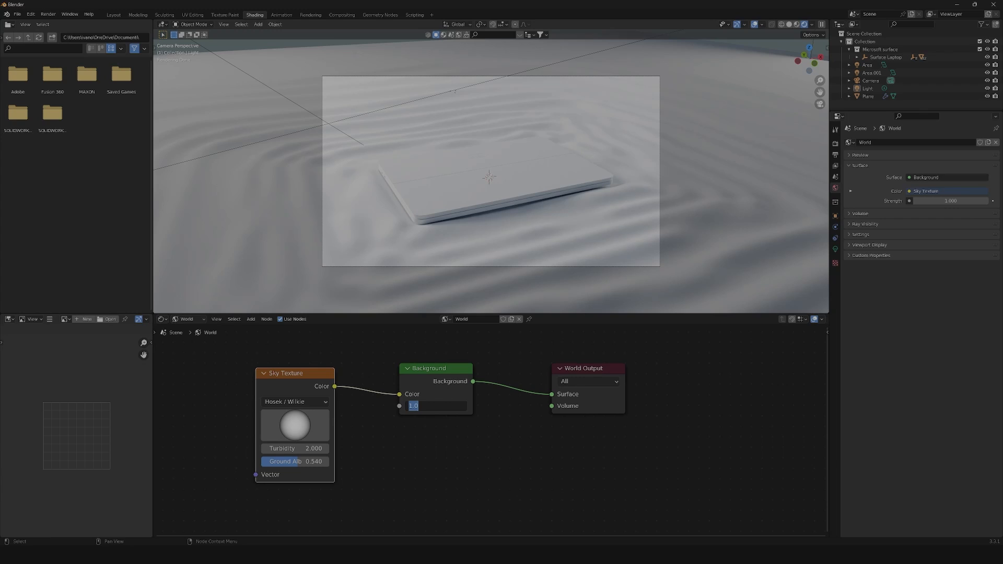
text(0.3)
key(Return)
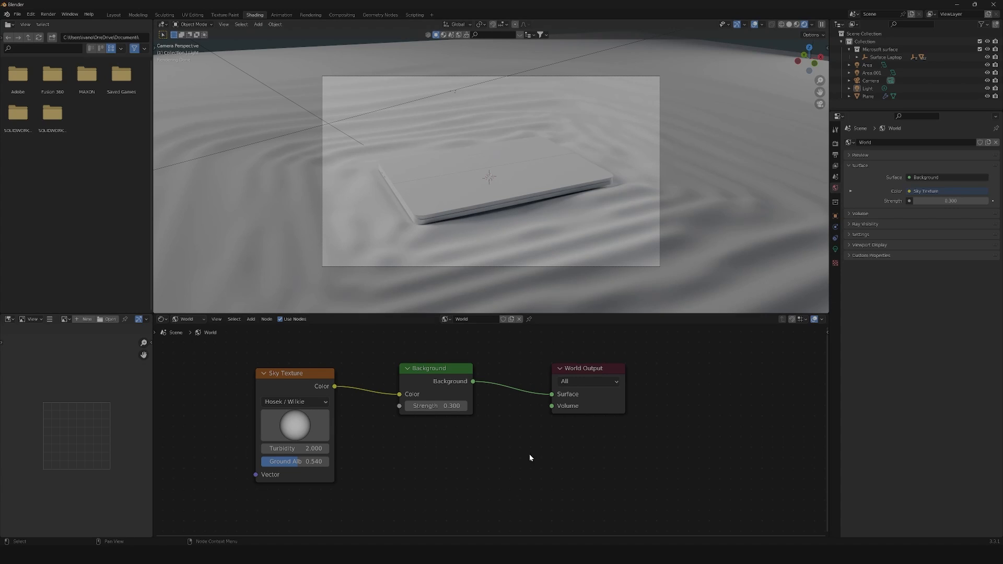
Step: In the Layout workspace, select the laptop's lid and give it a new material named "Metal laptop material"
middle_drag(528, 220, 479, 150)
scroll(460, 194, up, 2)
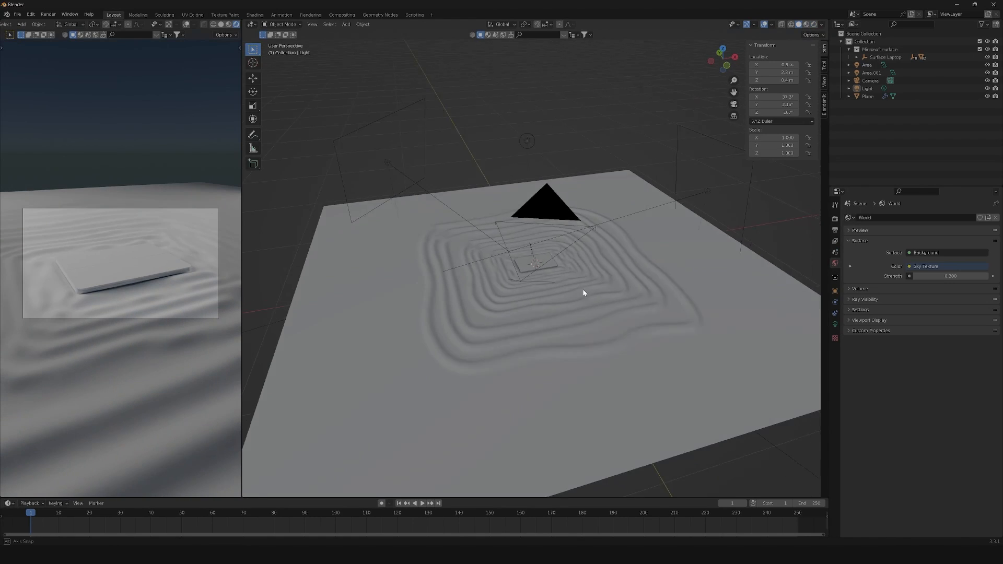
scroll(582, 289, up, 5)
middle_drag(521, 288, 550, 287)
scroll(554, 290, up, 2)
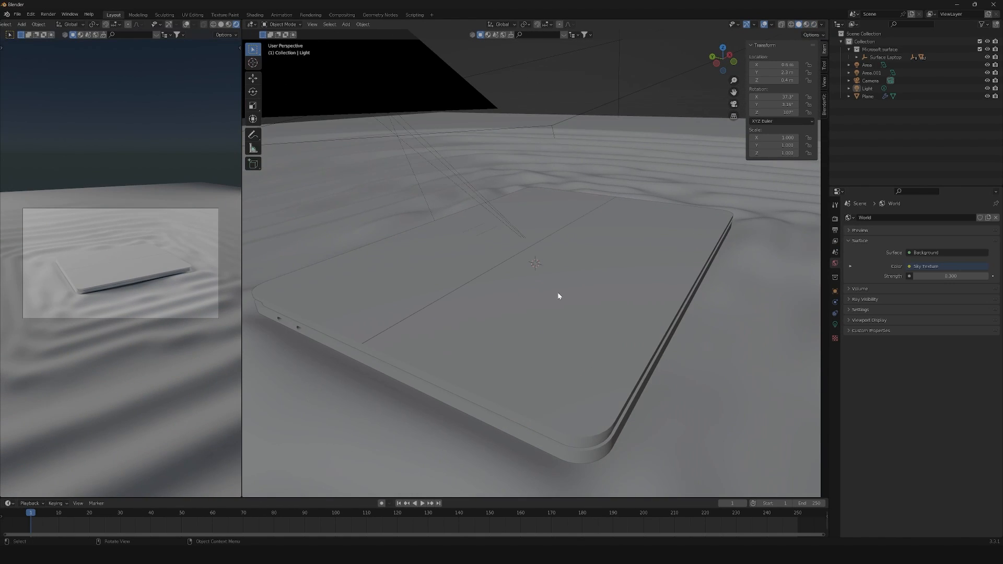
click(557, 292)
scroll(560, 292, down, 2)
click(835, 357)
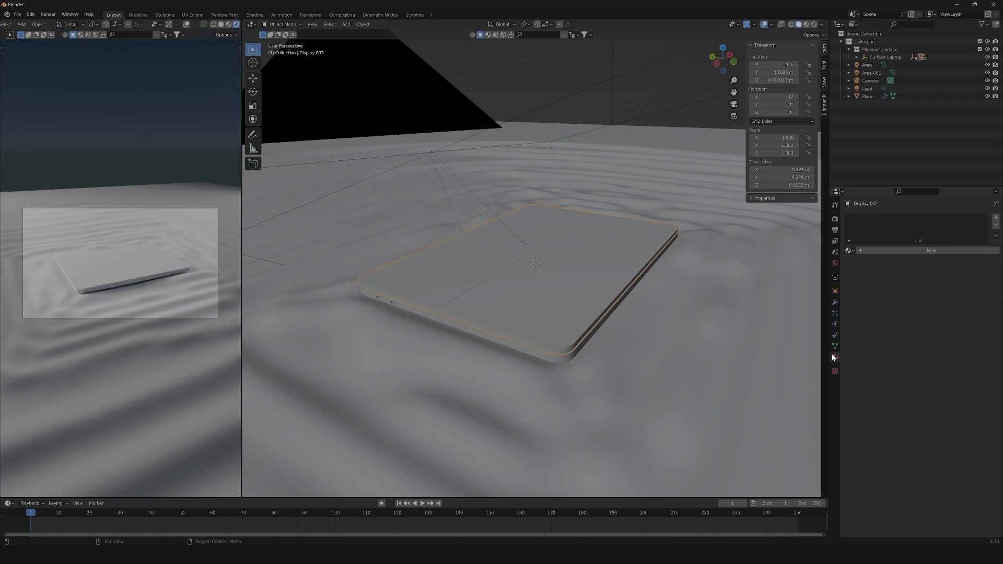
click(930, 250)
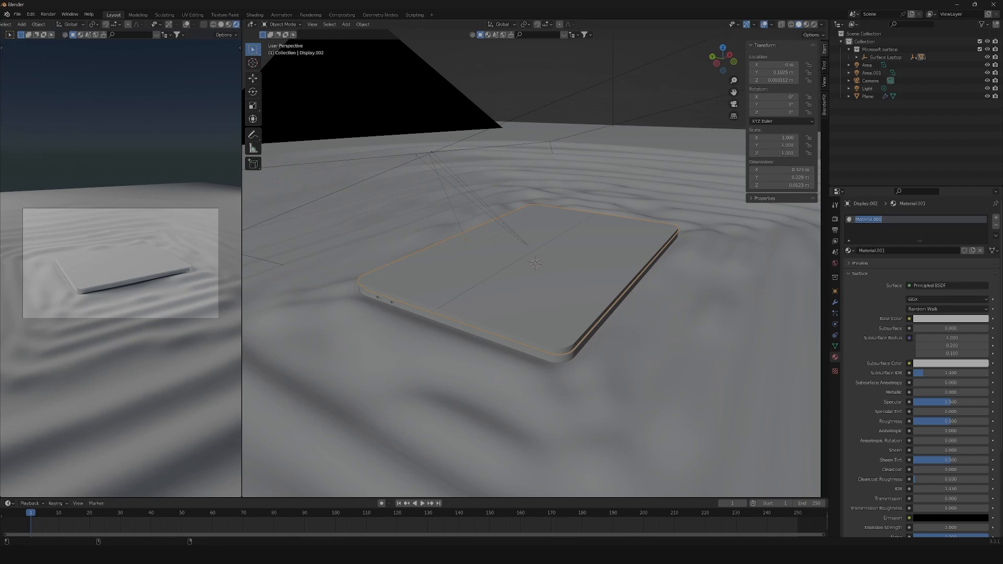
text(Metal laptop material)
key(Return)
Step: Return to the Shading workspace and show the lid's object material nodes, leaving free space before the Principled BSDF
click(262, 15)
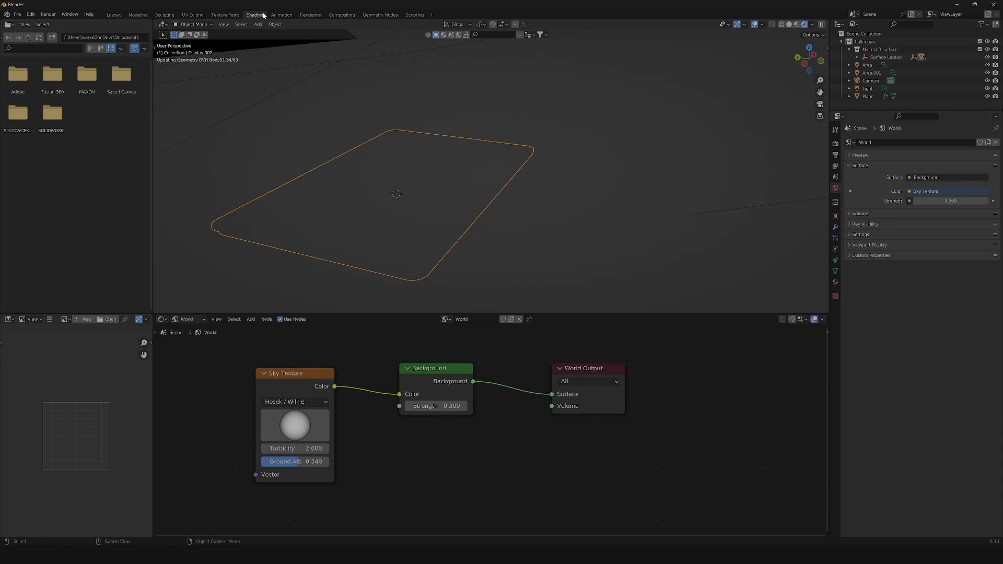
middle_drag(531, 209, 517, 212)
scroll(517, 213, up, 2)
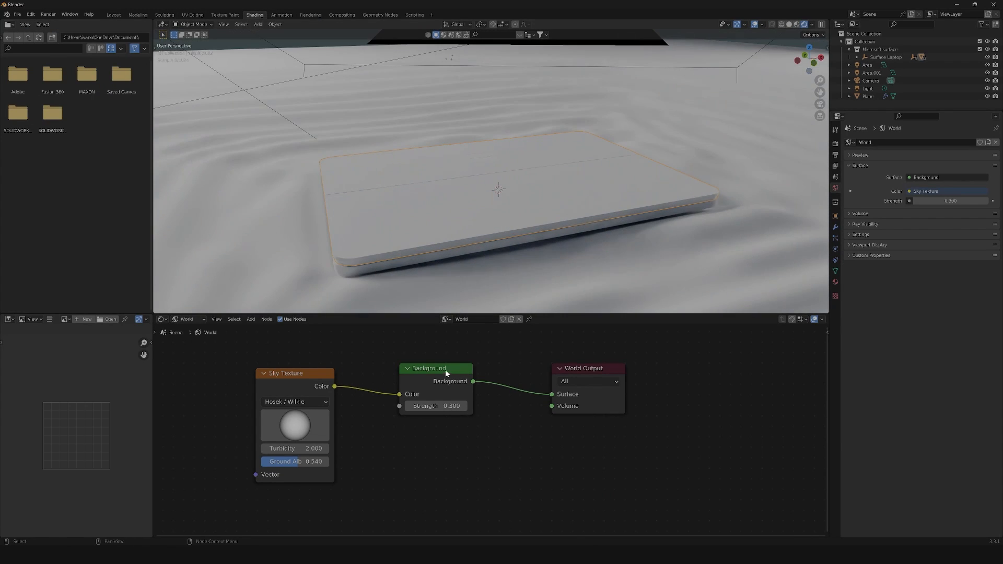
click(181, 323)
click(192, 332)
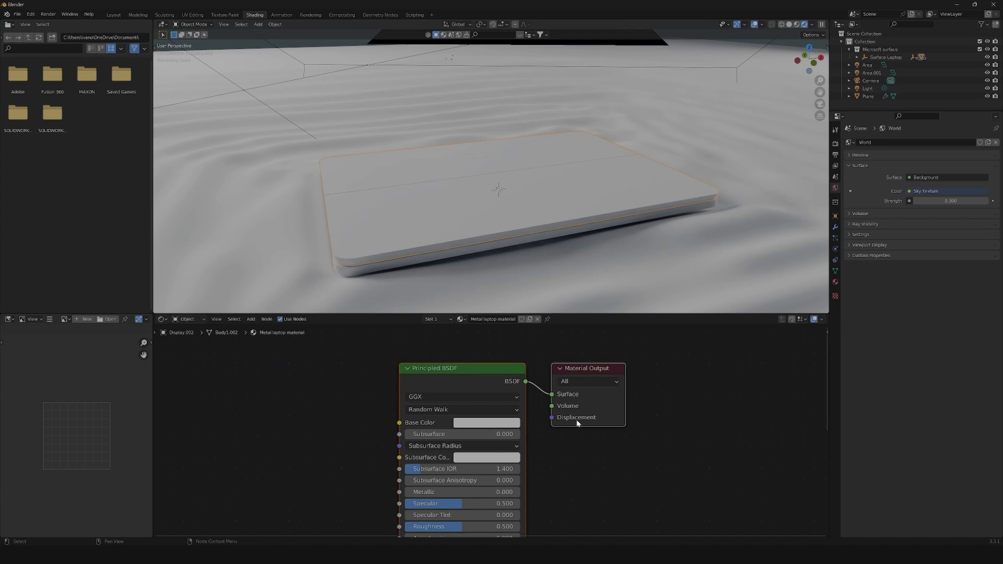
middle_drag(576, 420, 727, 389)
scroll(544, 403, down, 5)
middle_drag(482, 416, 576, 397)
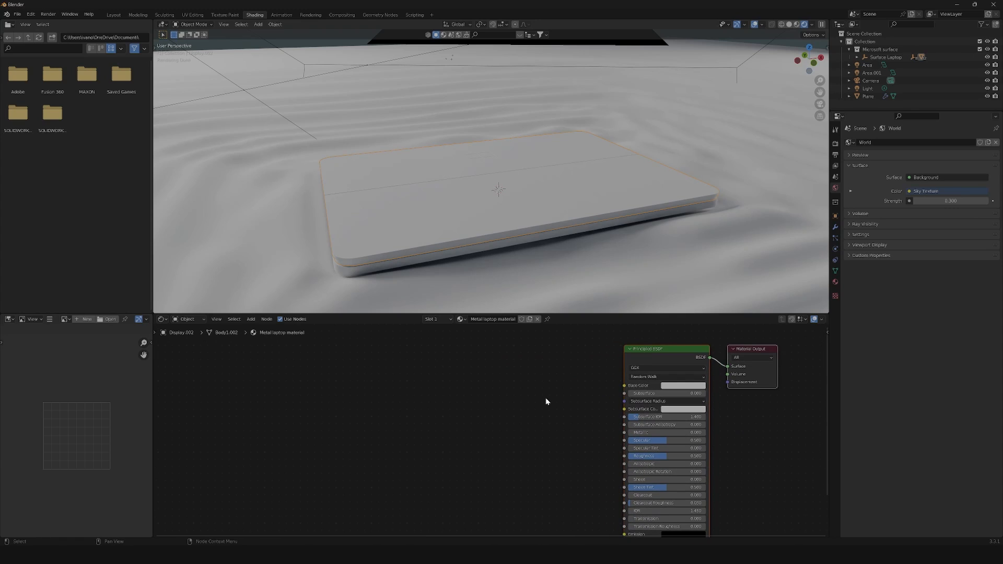
Step: Add a Noise Texture node well ahead of the Principled BSDF node in the lid's material
key(shift+a)
click(526, 399)
text(nois)
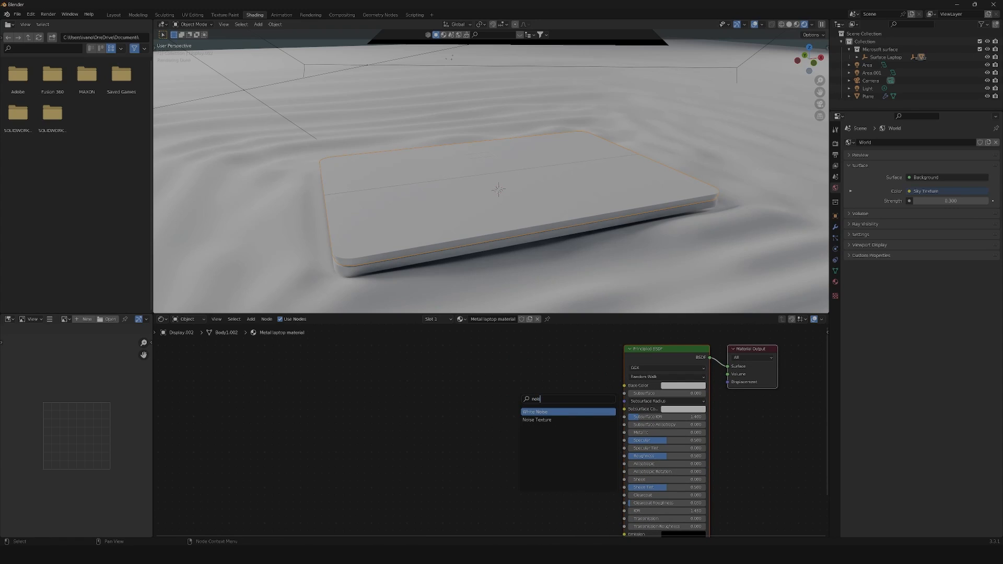
key(Down)
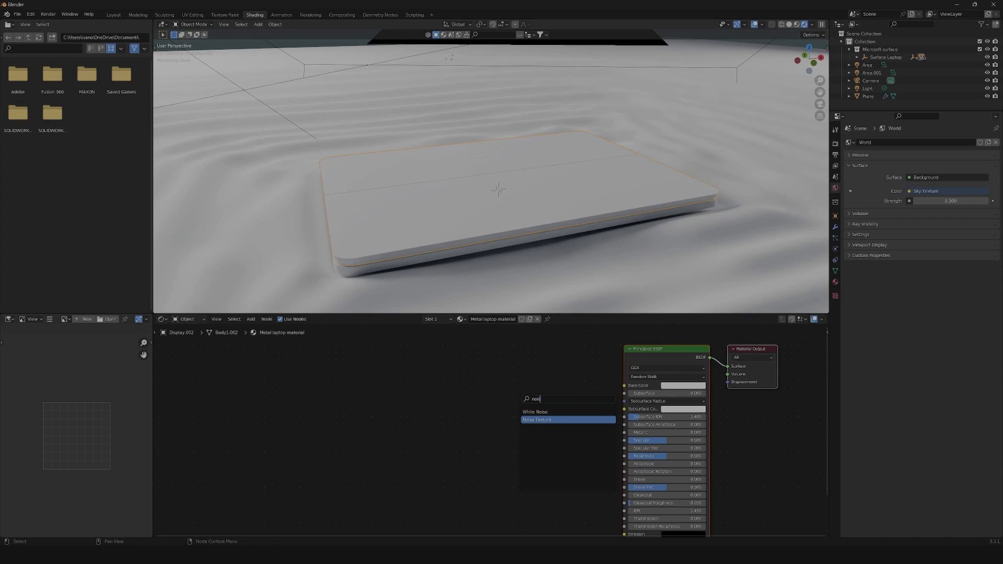
key(Return)
click(392, 410)
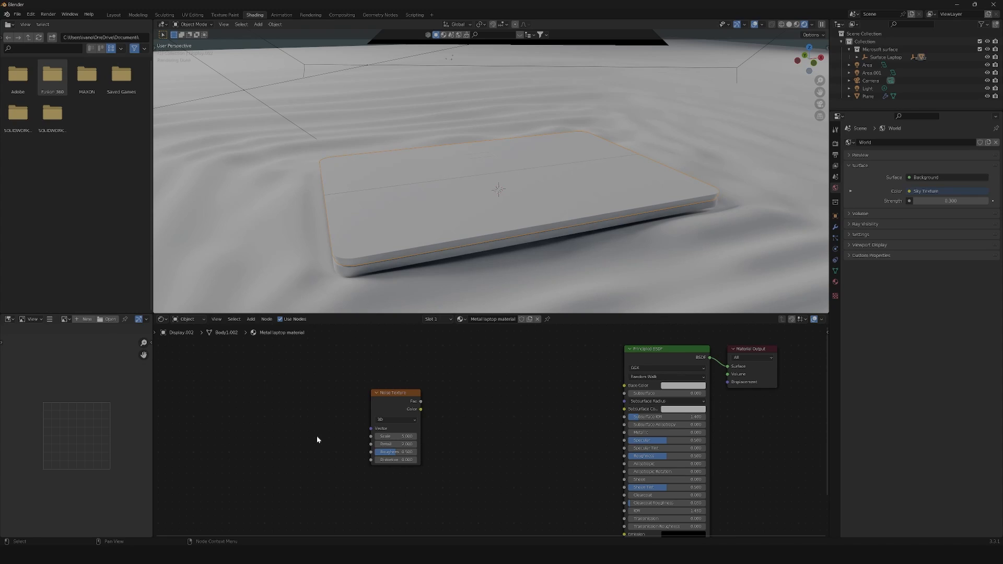
Step: Search the add-on preferences for "node" to check whether Node Wrangler is enabled
click(32, 15)
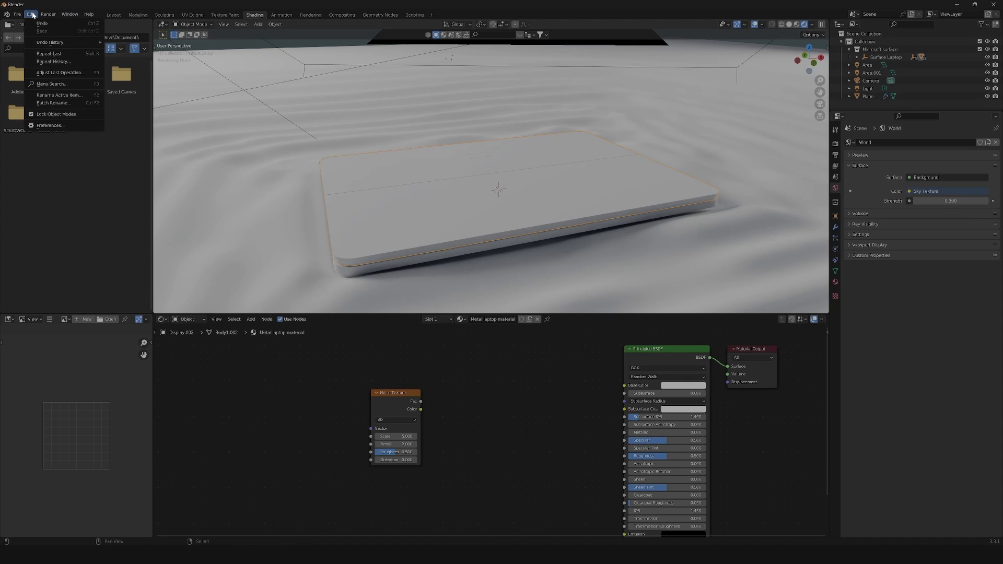
click(53, 125)
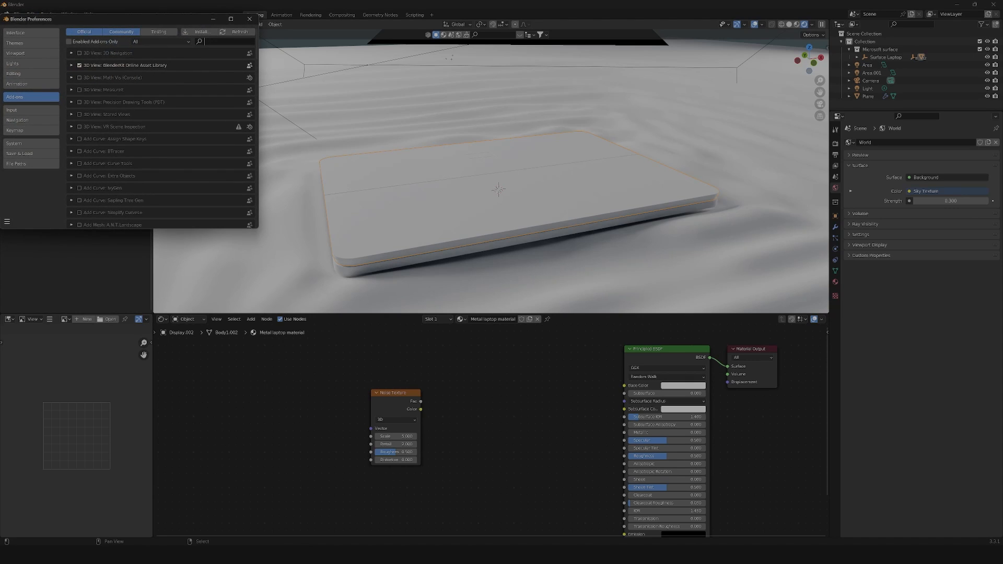
text(node)
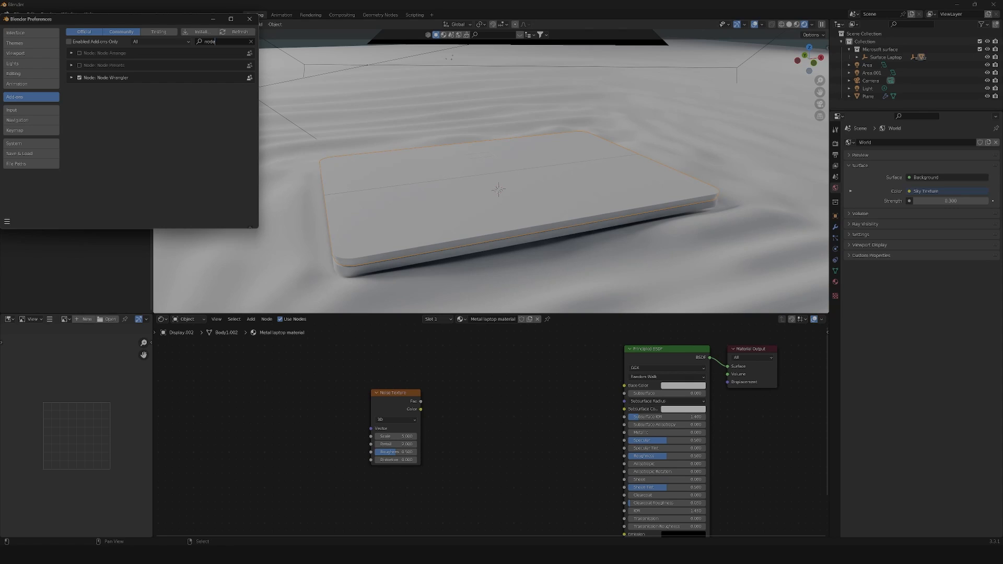
click(249, 19)
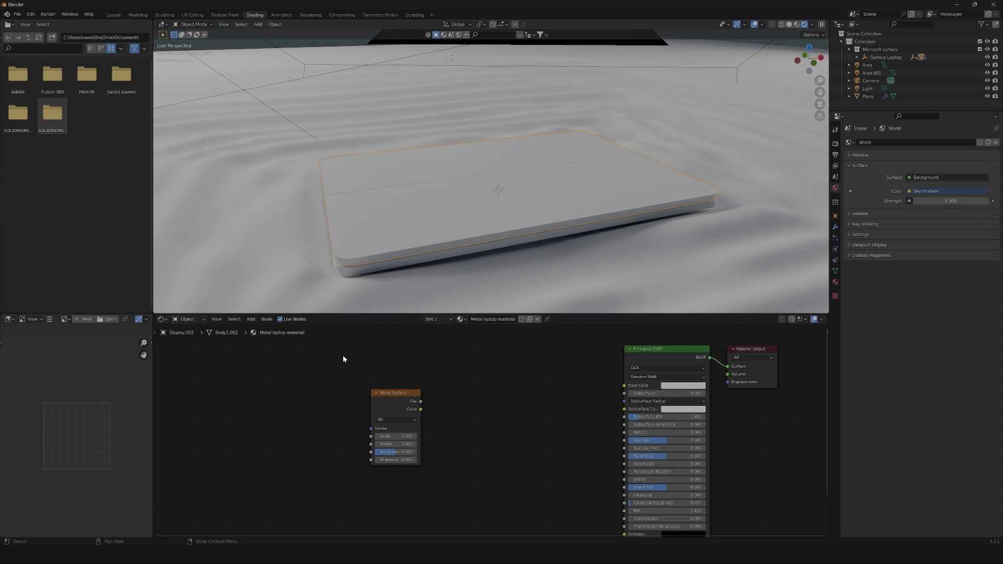
Step: Add Texture Coordinate and Mapping nodes to the Noise Texture and feed the Object coordinates into the Mapping vector
click(397, 396)
key(ctrl+t)
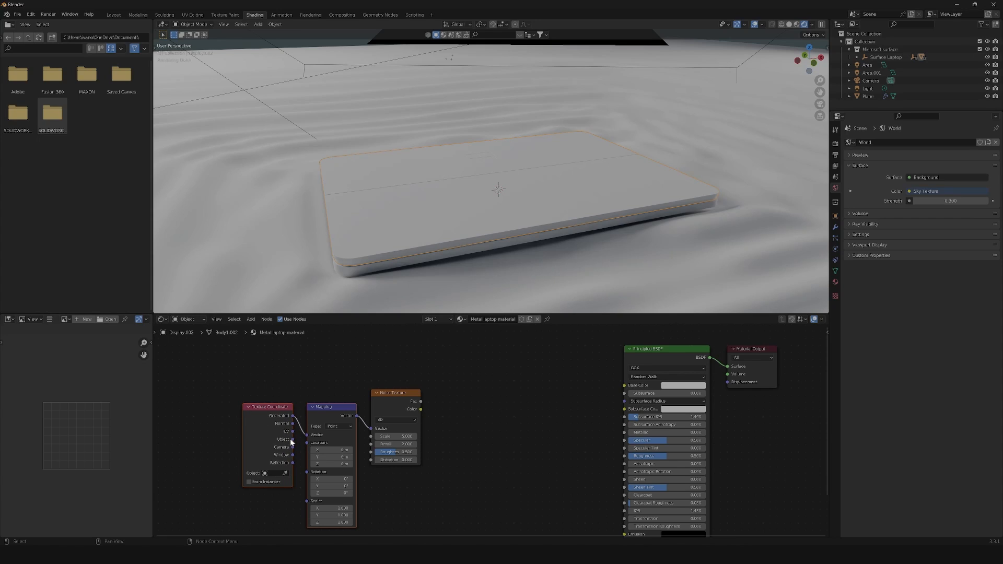
drag(293, 440, 307, 435)
Step: Add a ColorRamp node, feeding it the Noise Texture's Fac output and connecting its Color output to the Principled BSDF's Roughness
scroll(494, 428, down, 2)
key(shift+a)
click(496, 428)
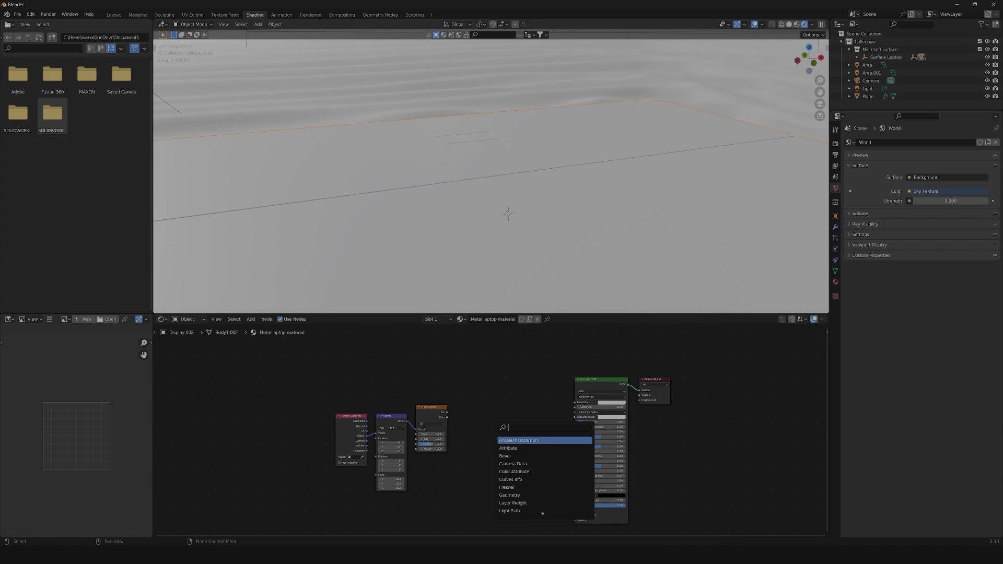
text(color)
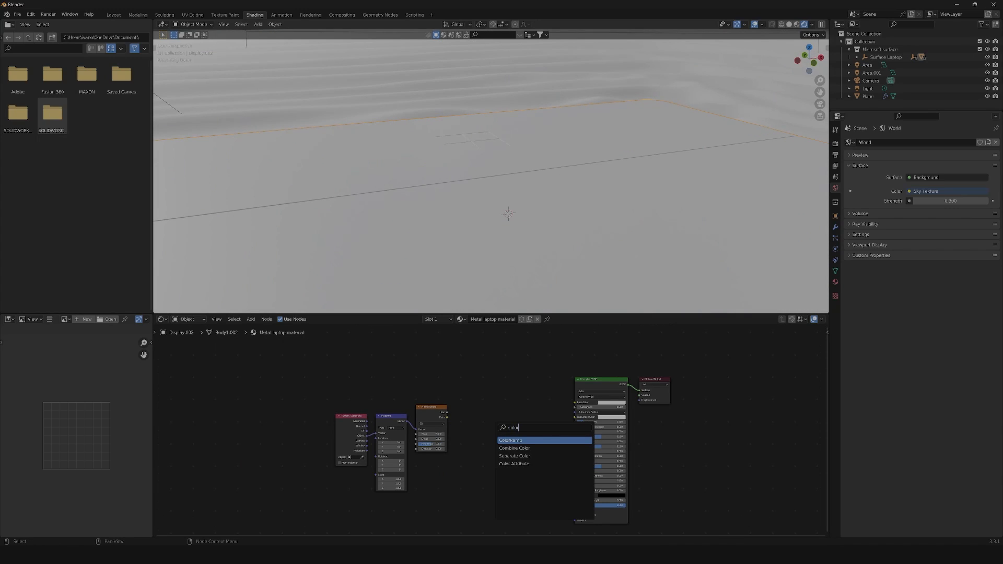
key(Return)
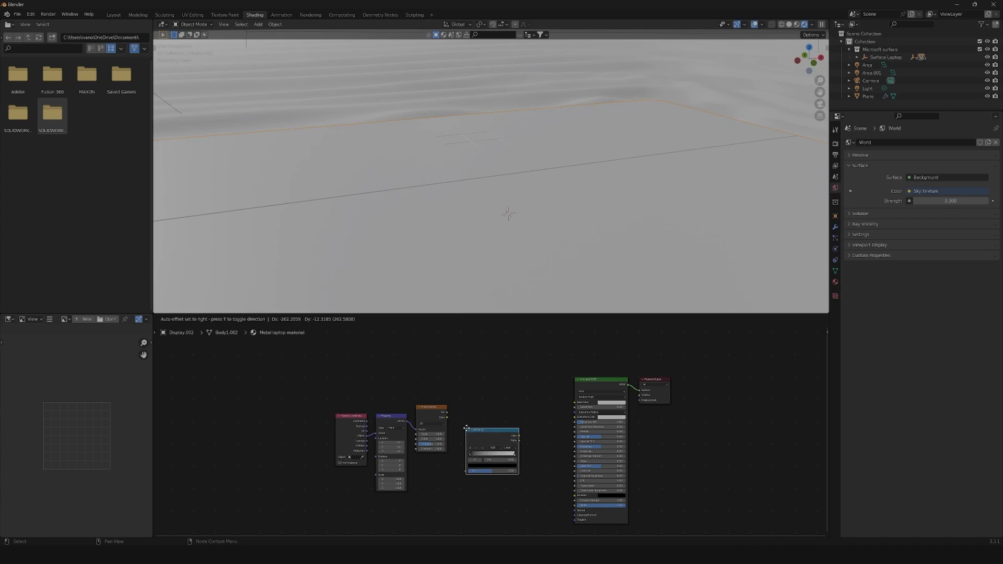
click(456, 409)
drag(447, 412, 473, 462)
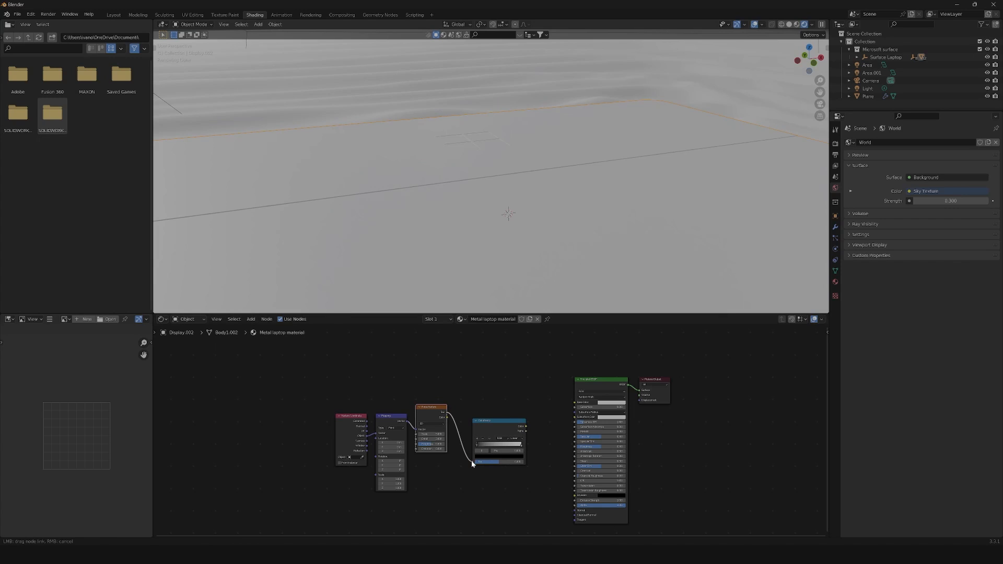
drag(527, 427, 574, 447)
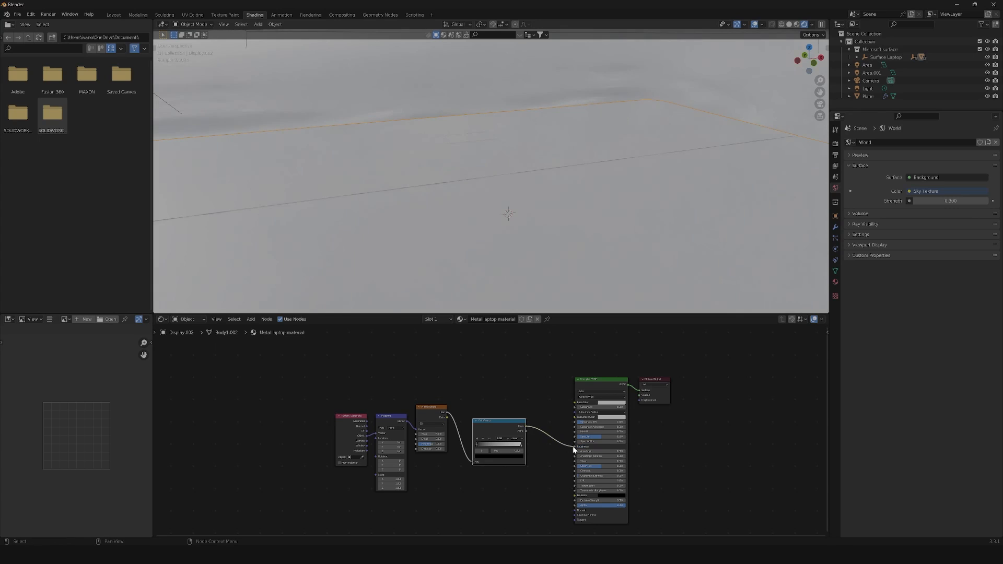
Step: Raise the Noise Texture's scale to a very high value and move the ColorRamp's black stop slightly toward the white one
scroll(516, 262, down, 4)
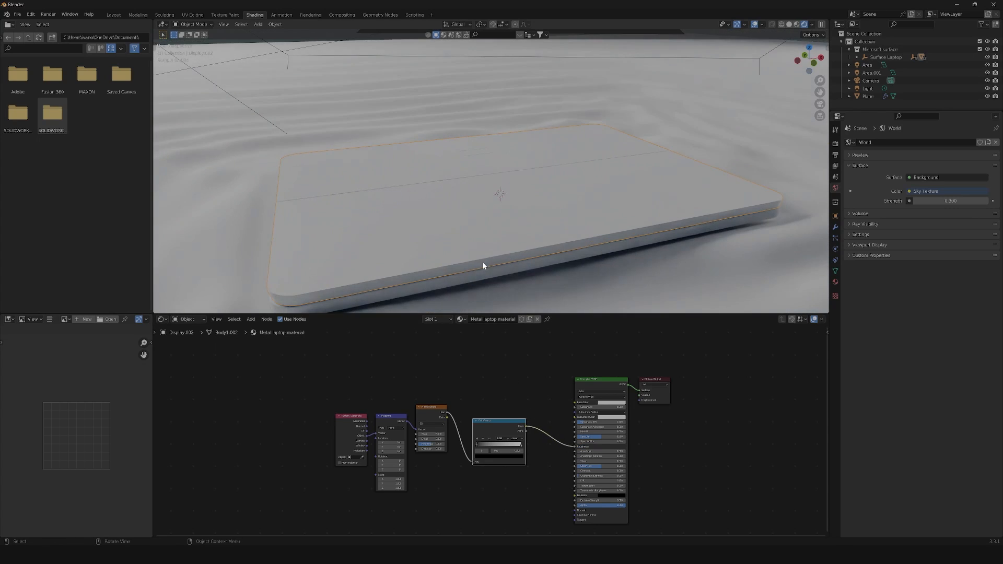
middle_drag(437, 269, 456, 273)
scroll(457, 272, up, 3)
scroll(465, 287, up, 3)
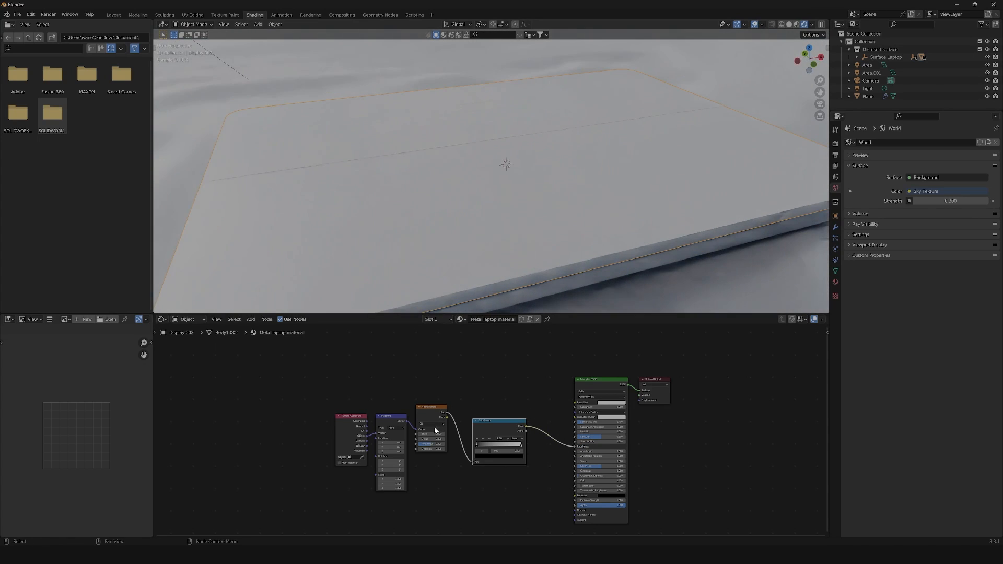
click(433, 435)
key(Return)
drag(477, 445, 478, 447)
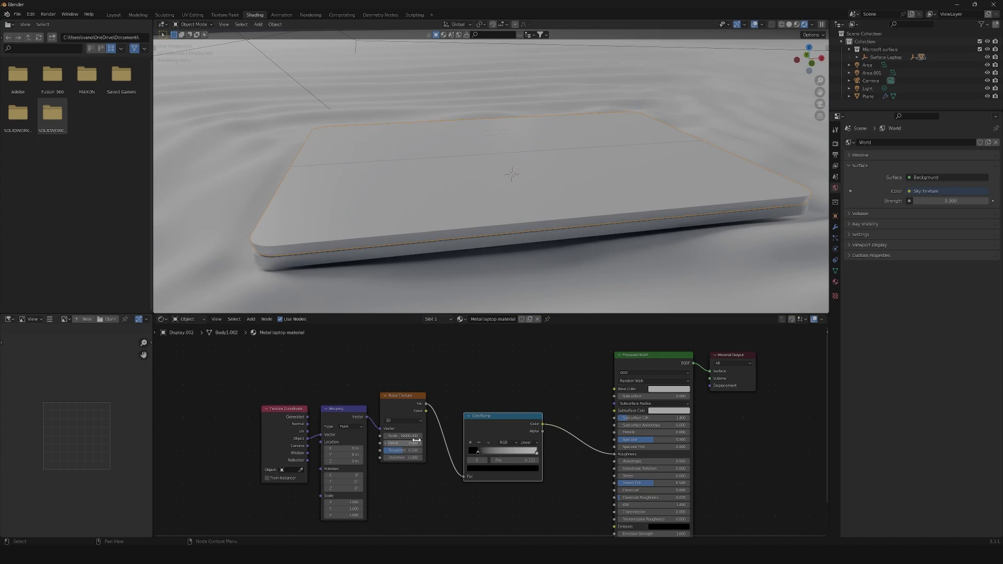
Step: Adjust the Noise Texture's detail and set its roughness and distortion to 1
mouse_move(413, 443)
mouse_down()
mouse_move(392, 443)
mouse_move(418, 450)
mouse_up()
click(401, 457)
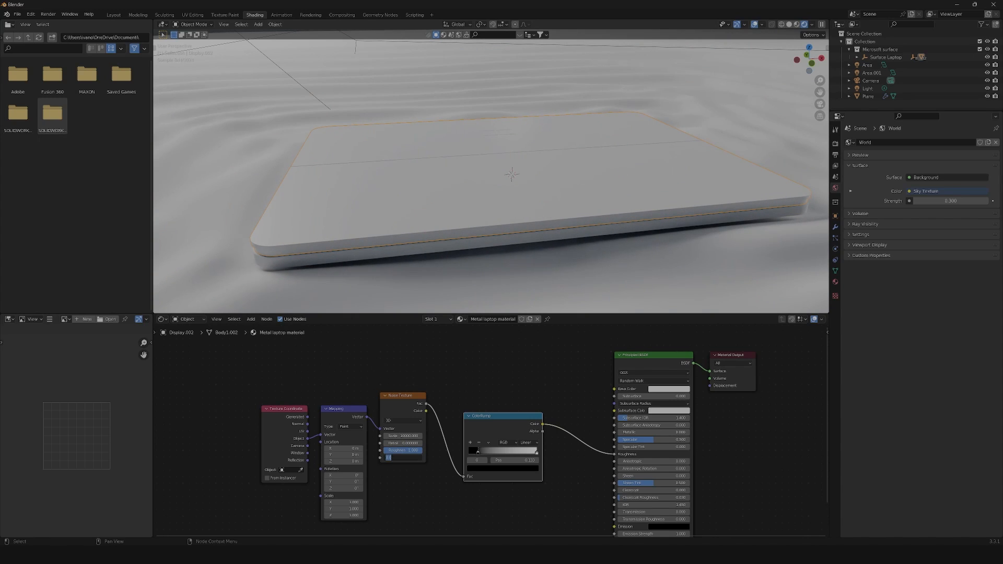
text(1)
key(Return)
Step: Set the metal laptop material's Metallic to 1 and lighten its base color
drag(638, 433, 691, 432)
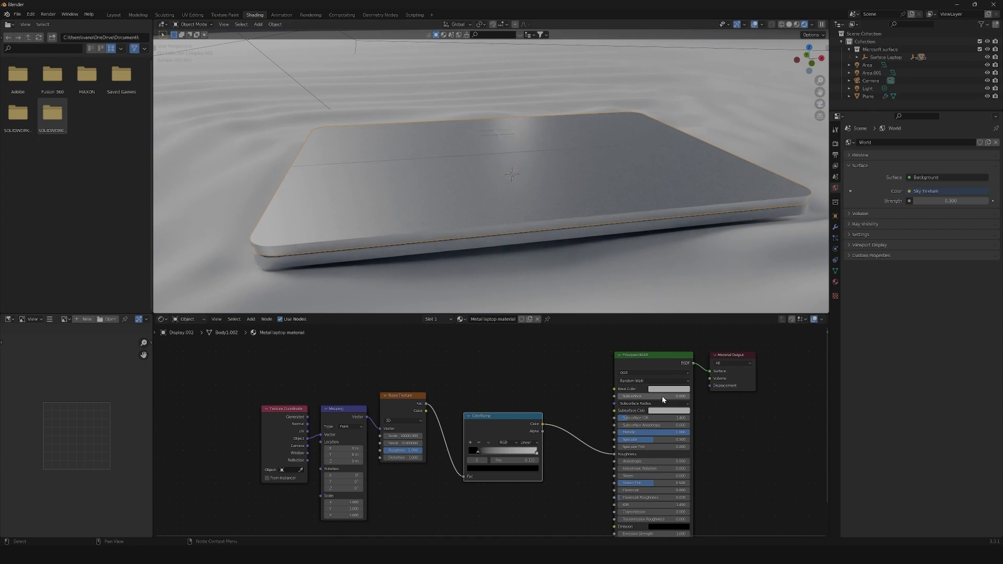
scroll(548, 296, up, 3)
scroll(549, 287, up, 2)
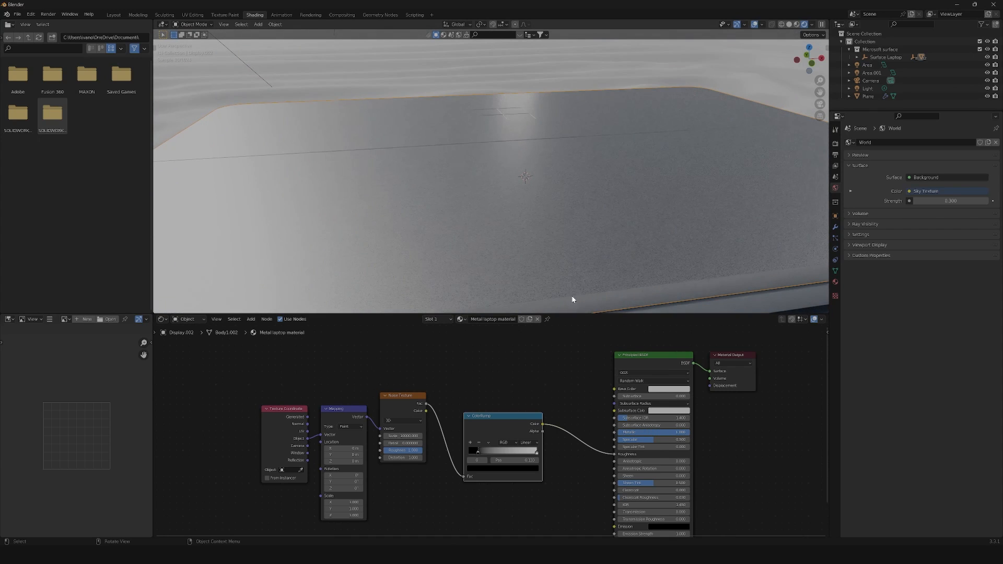
scroll(598, 282, down, 2)
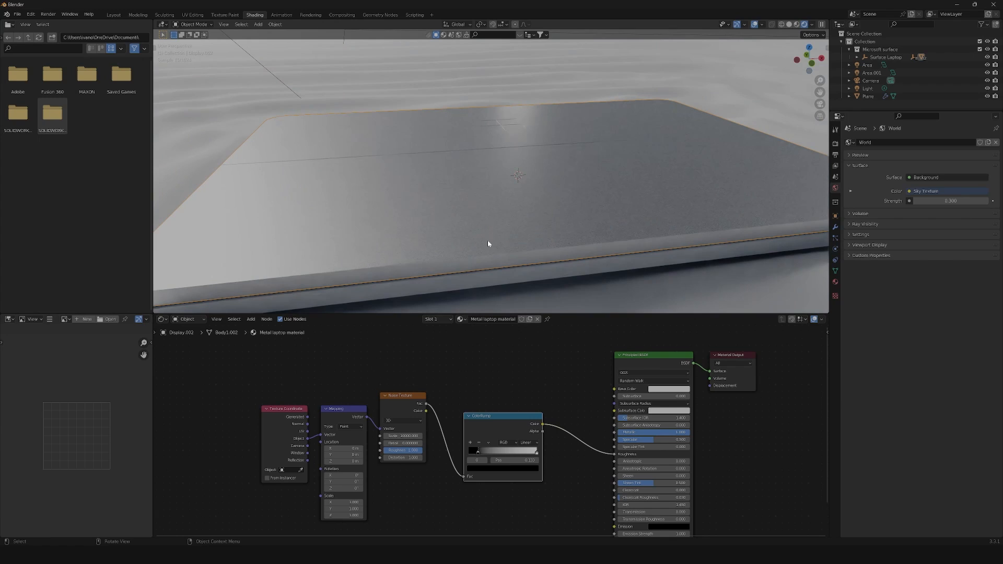
click(671, 390)
click(674, 389)
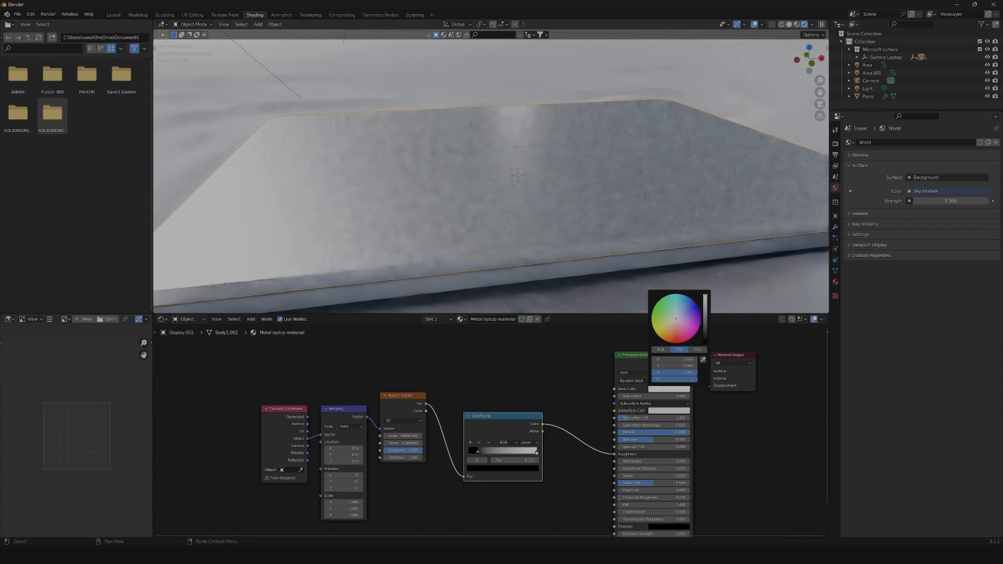
Step: Examine the metal finish on the laptop lid from a side angle and up close through the camera view
scroll(598, 251, down, 1)
middle_drag(612, 273, 631, 277)
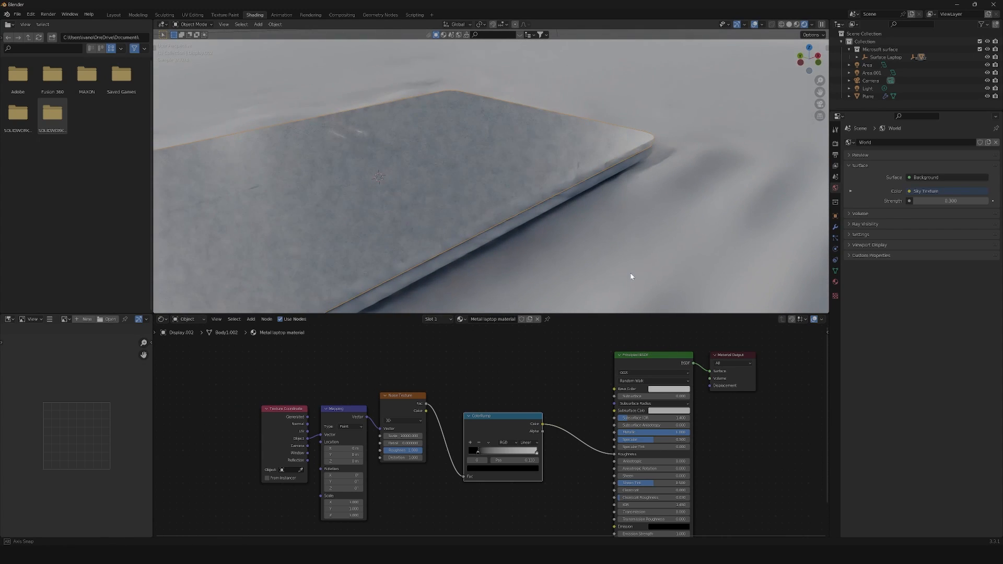
scroll(628, 279, down, 3)
key(KP_0)
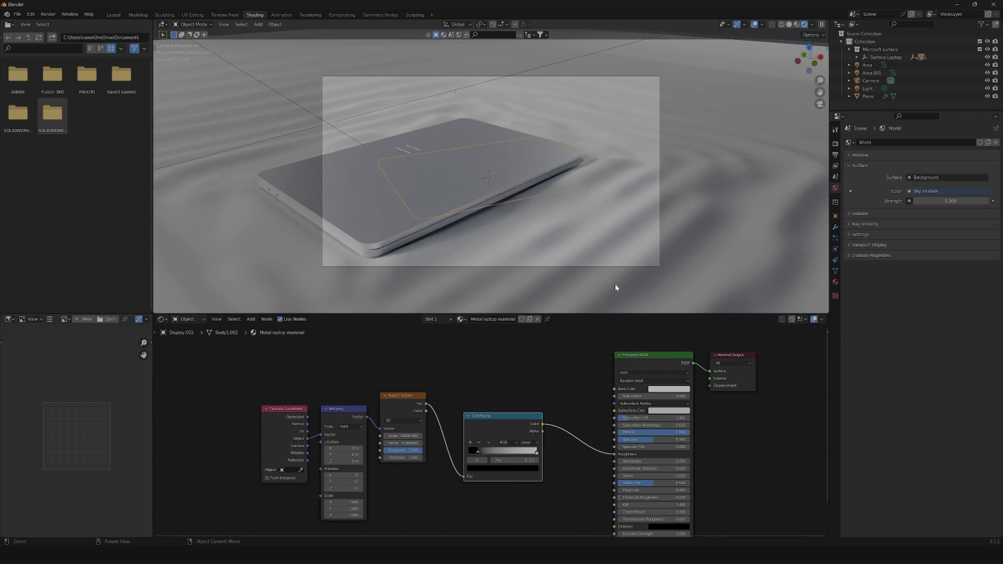
scroll(496, 225, up, 6)
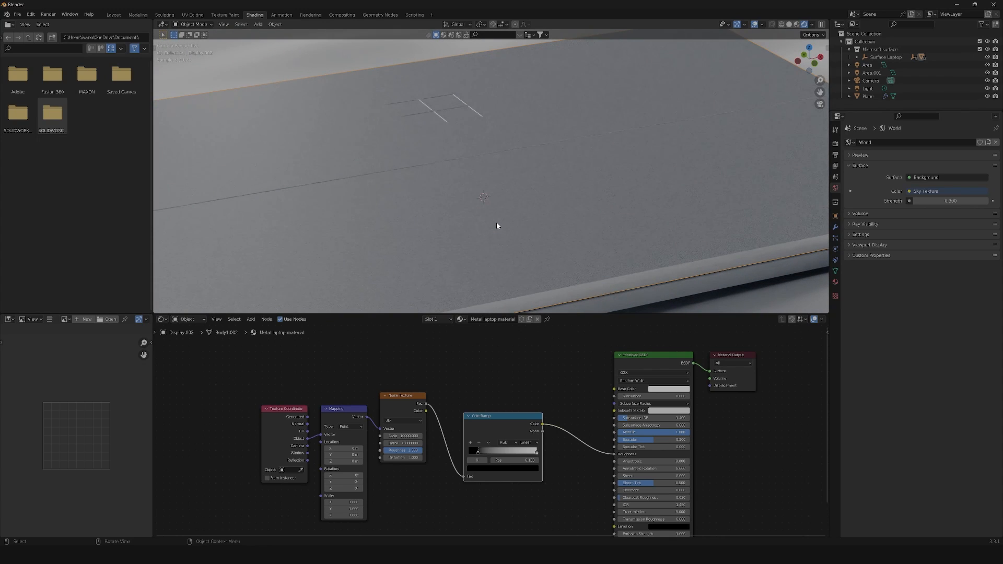
scroll(497, 225, down, 6)
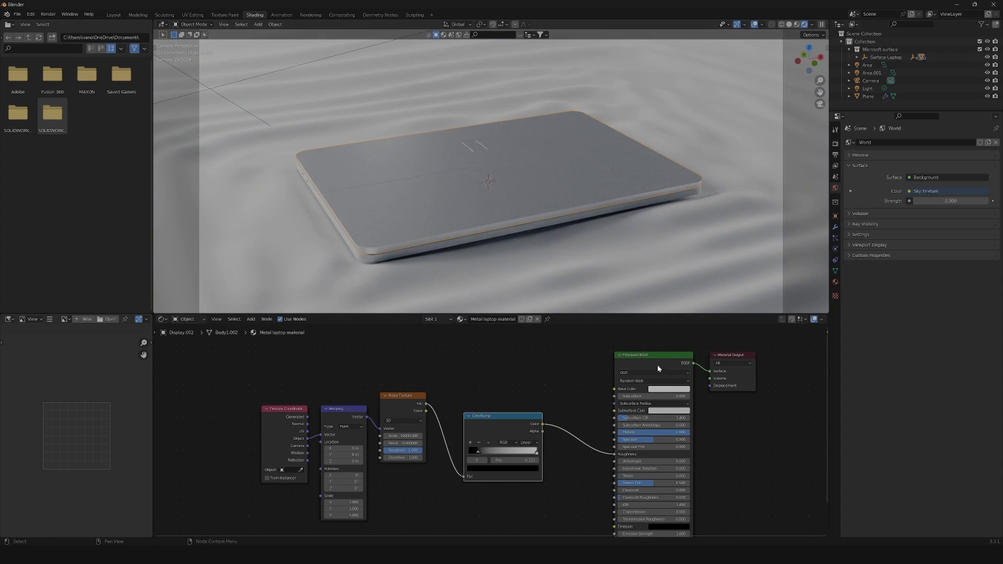
click(548, 392)
Step: Add a second material slot to the laptop's display part with a new material named "Logo material"
middle_drag(529, 164, 671, 217)
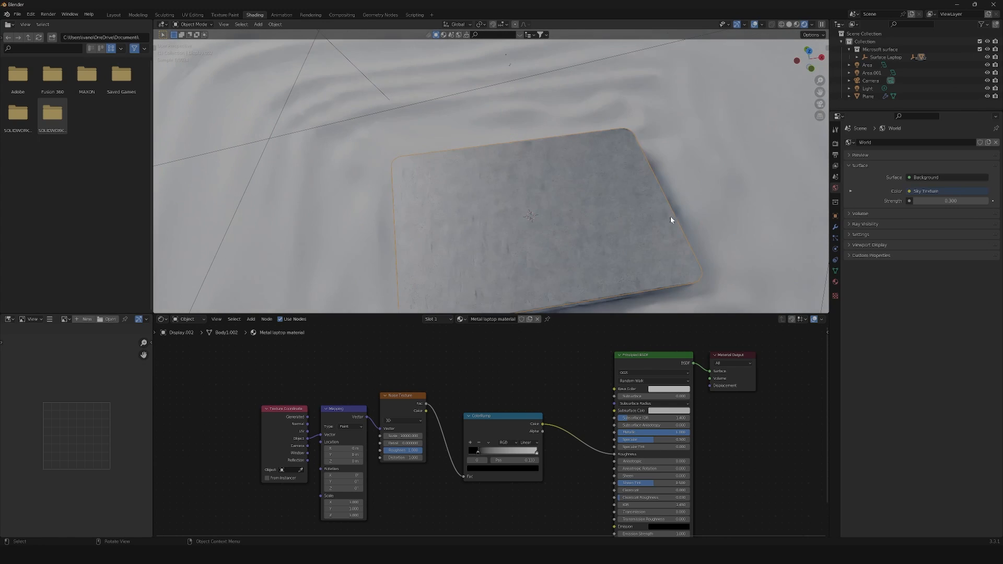
click(835, 282)
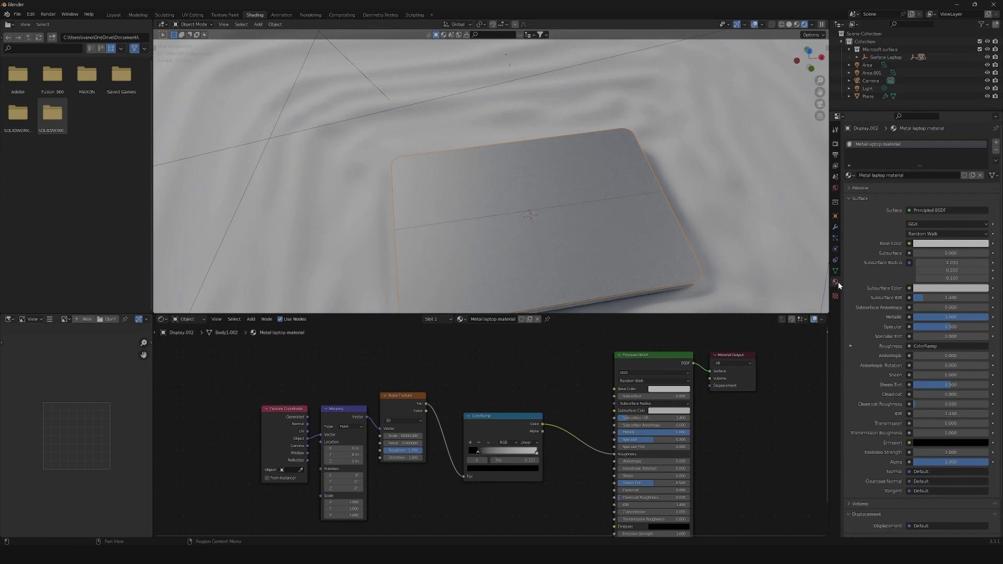
click(996, 142)
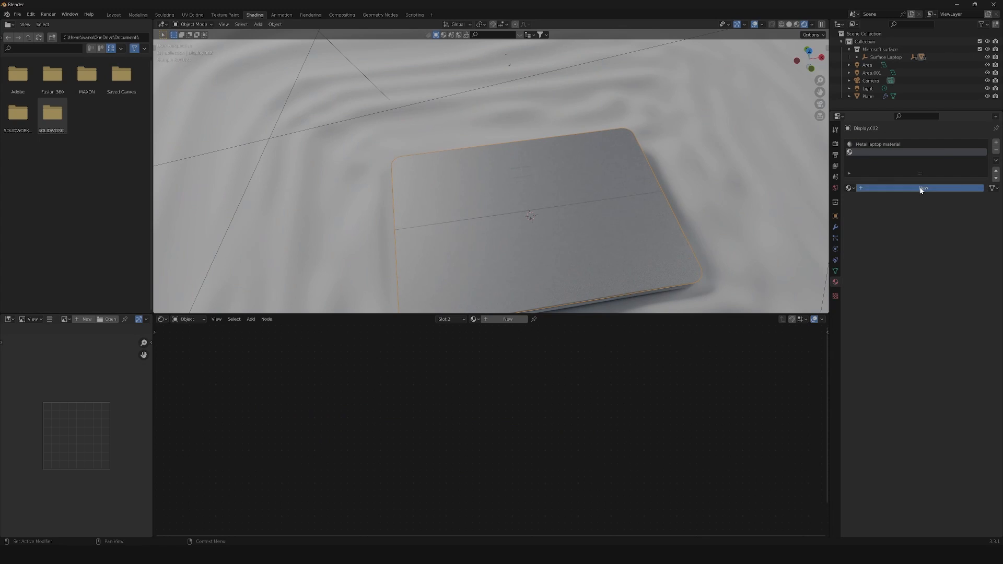
click(922, 188)
double_click(870, 152)
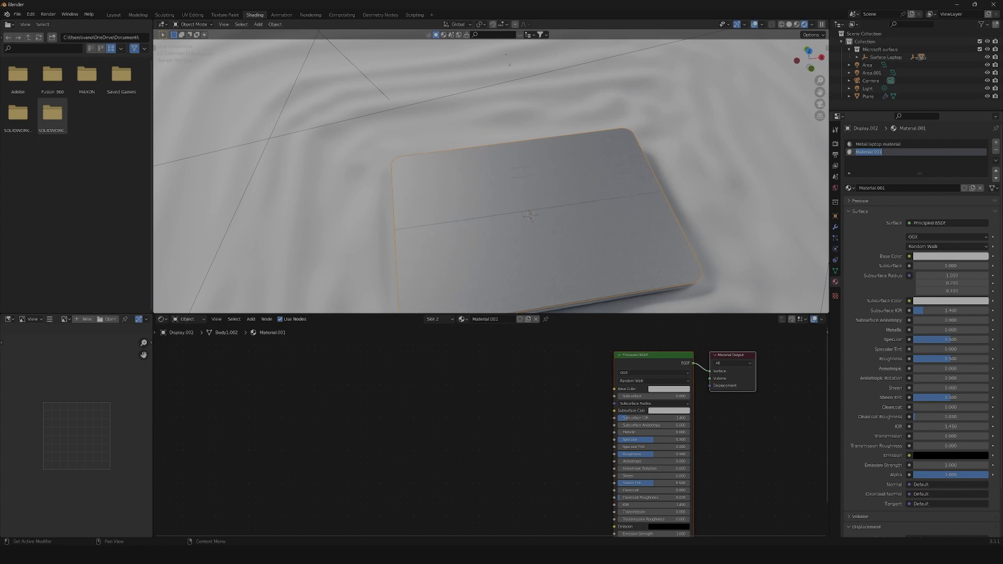
text(Logo mater)
key(Return)
Step: Select the four square faces of the Windows logo on the lid and assign the Logo material to them
scroll(570, 189, up, 3)
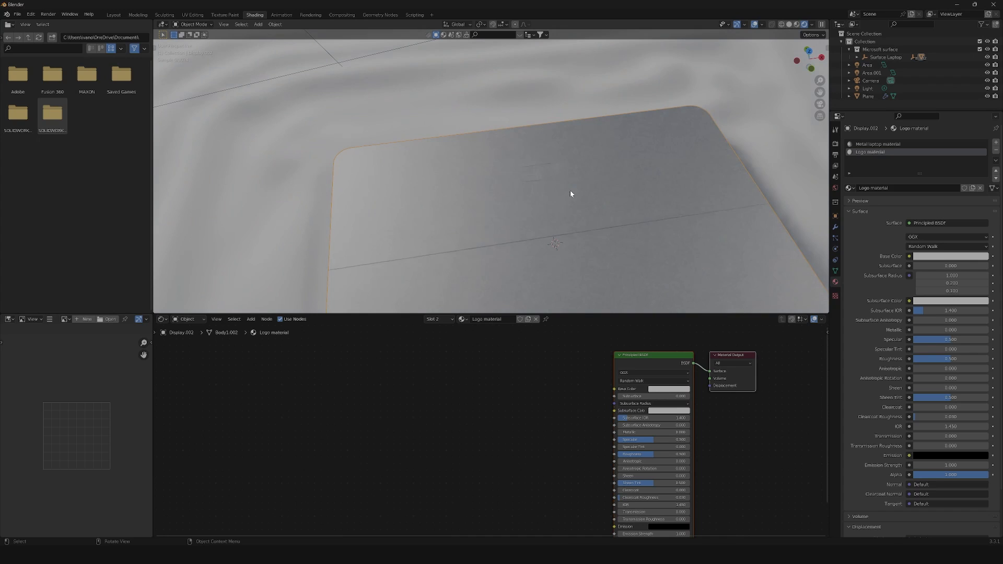
key(Tab)
key(KP_Decimal)
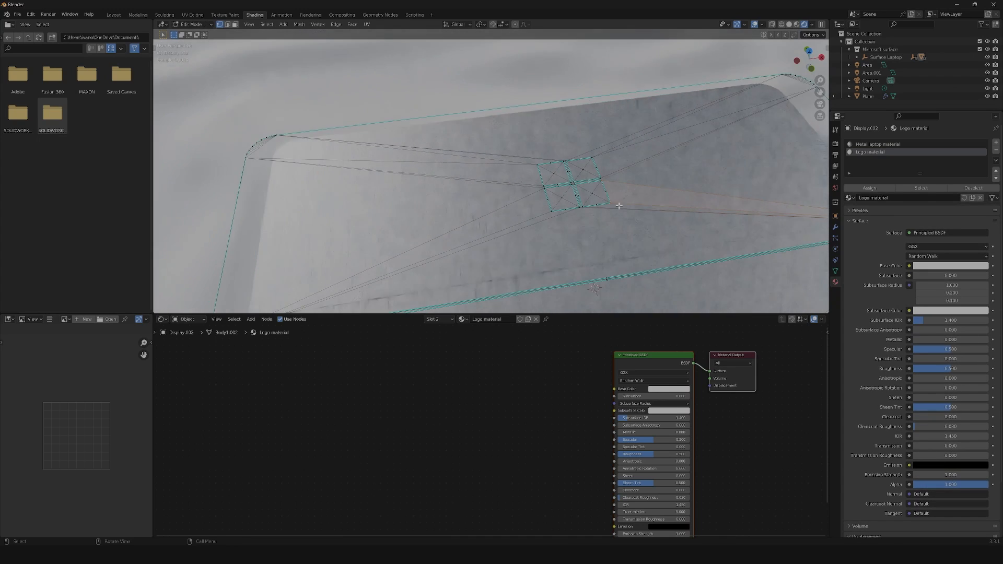
click(235, 24)
scroll(585, 177, up, 1)
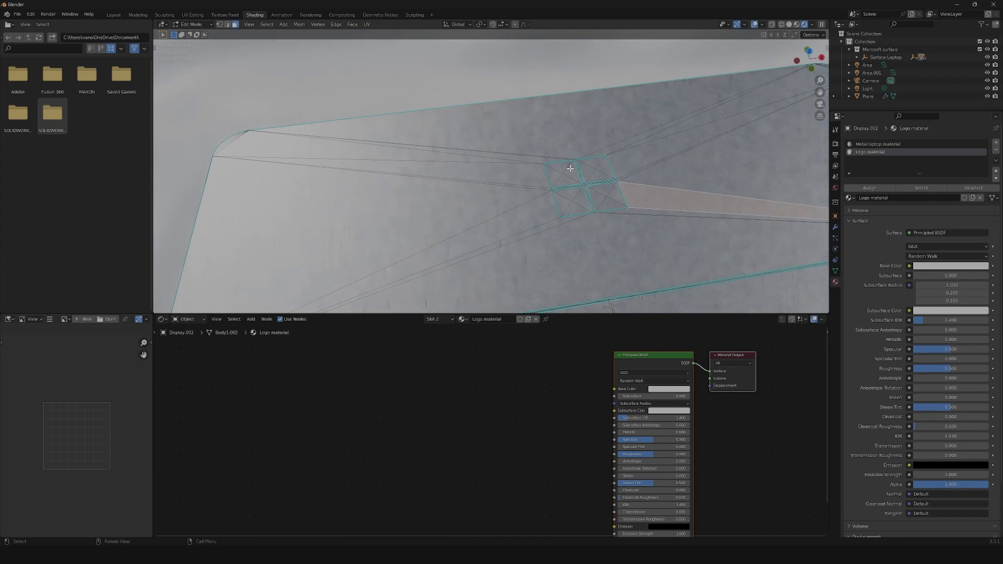
drag(557, 168, 613, 208)
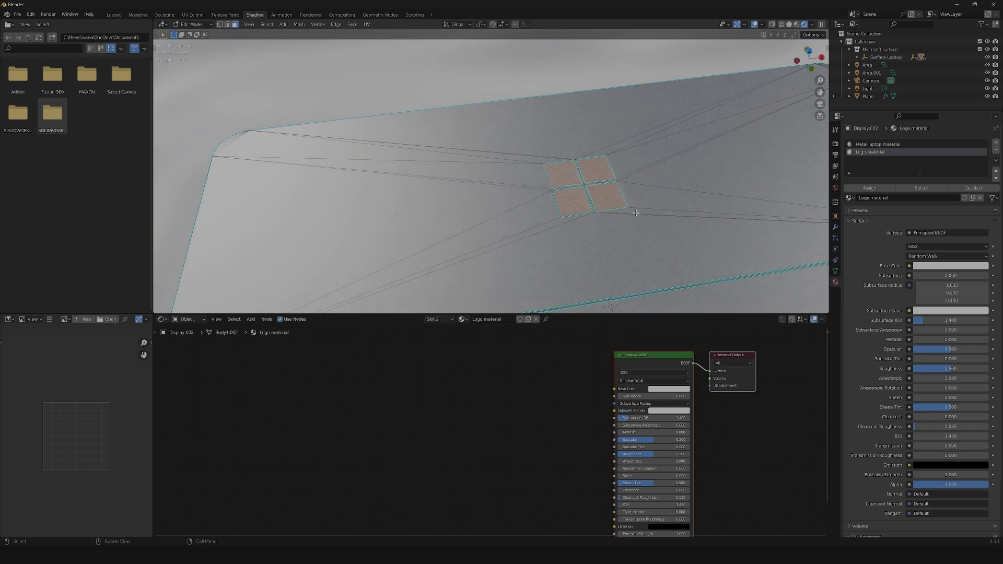
click(876, 188)
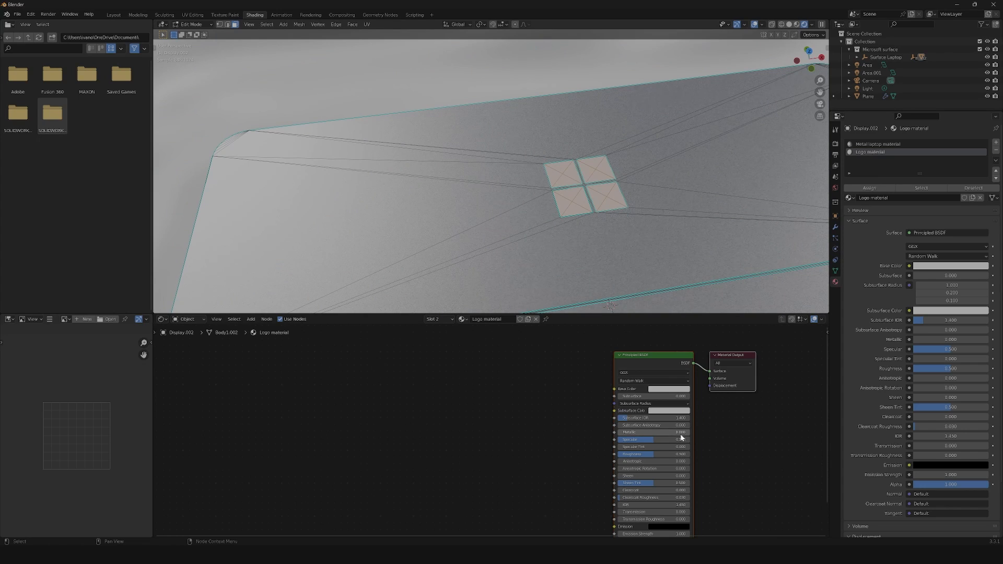
Step: Set the Logo material's Metallic to 1 and its Roughness to 0, and check the logo in the camera view
drag(653, 433, 690, 432)
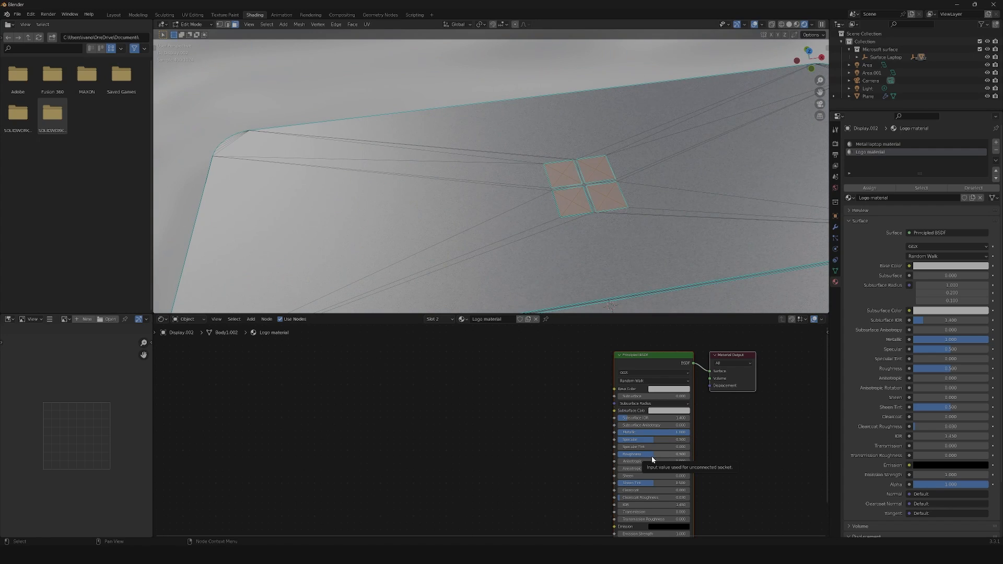
drag(651, 456, 622, 456)
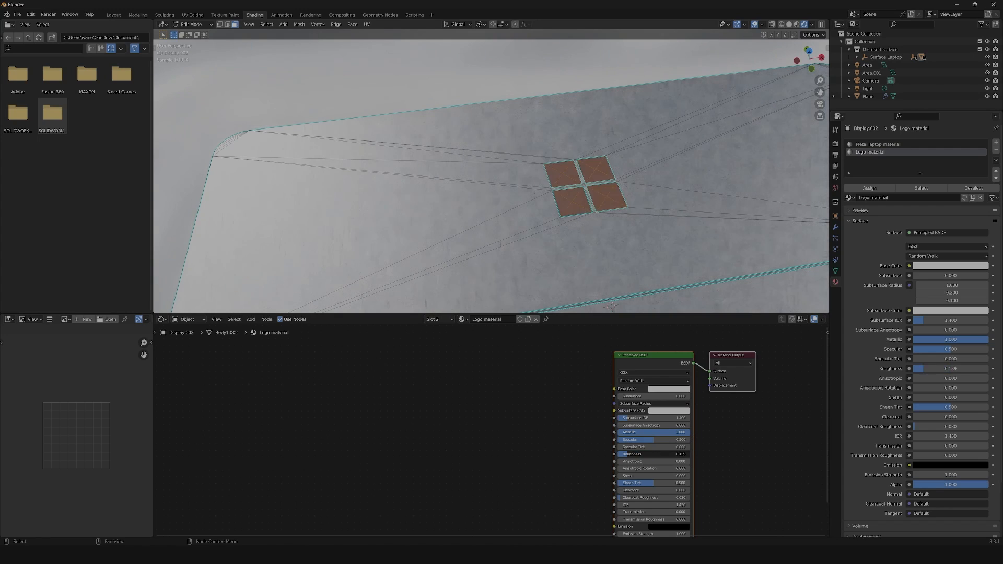
click(635, 250)
key(Tab)
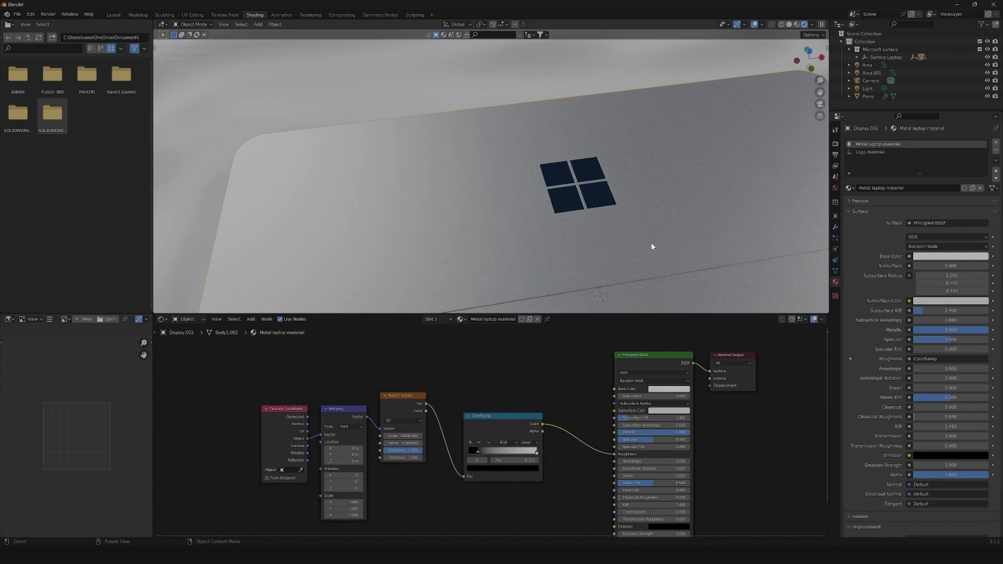
key(KP_0)
scroll(466, 145, up, 9)
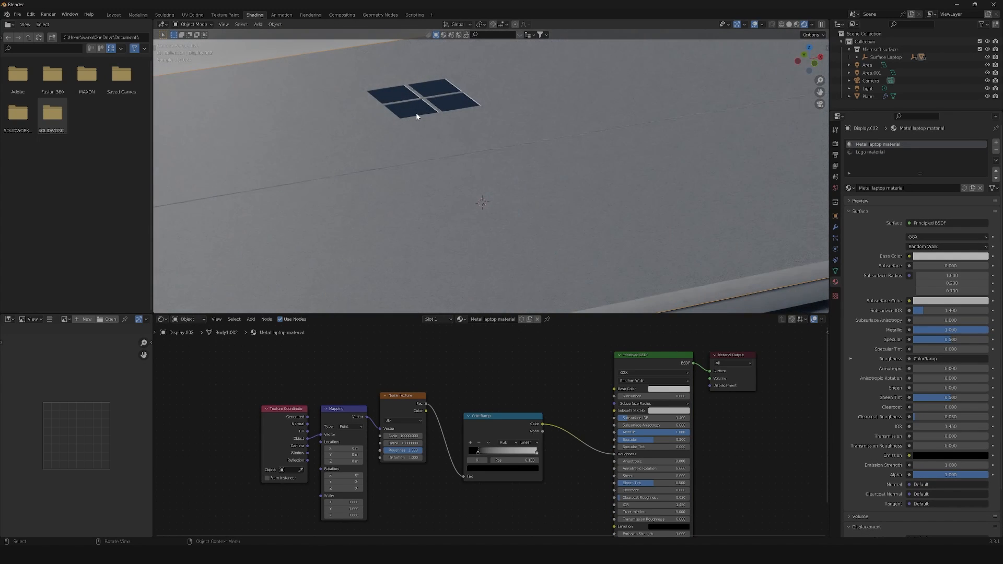
scroll(431, 168, down, 9)
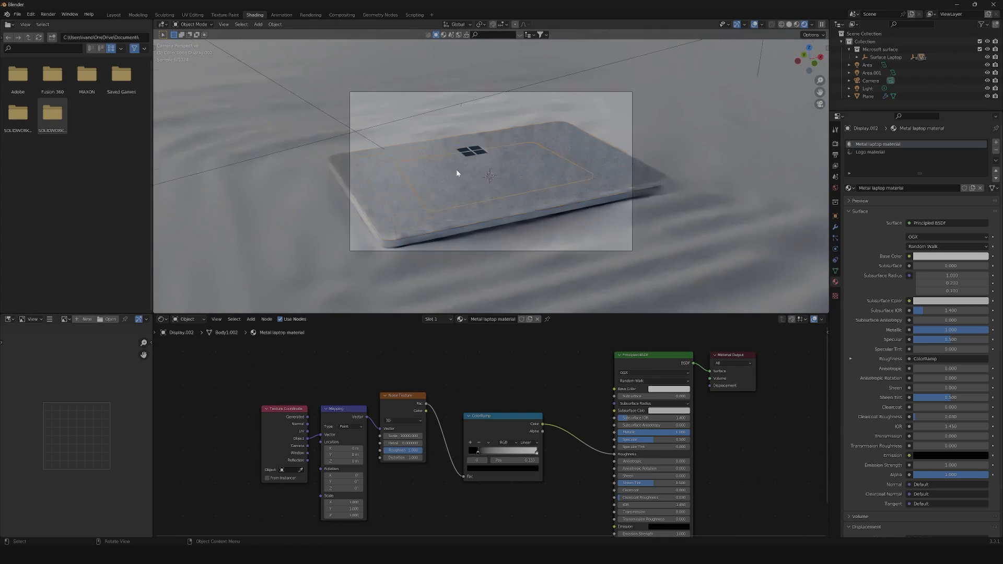
scroll(495, 198, up, 5)
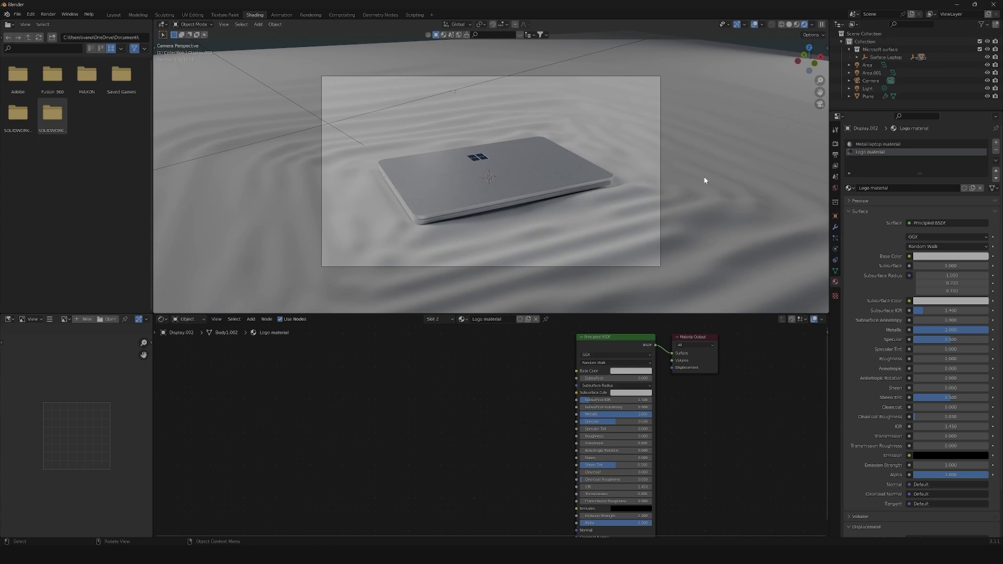
middle_drag(640, 191, 516, 186)
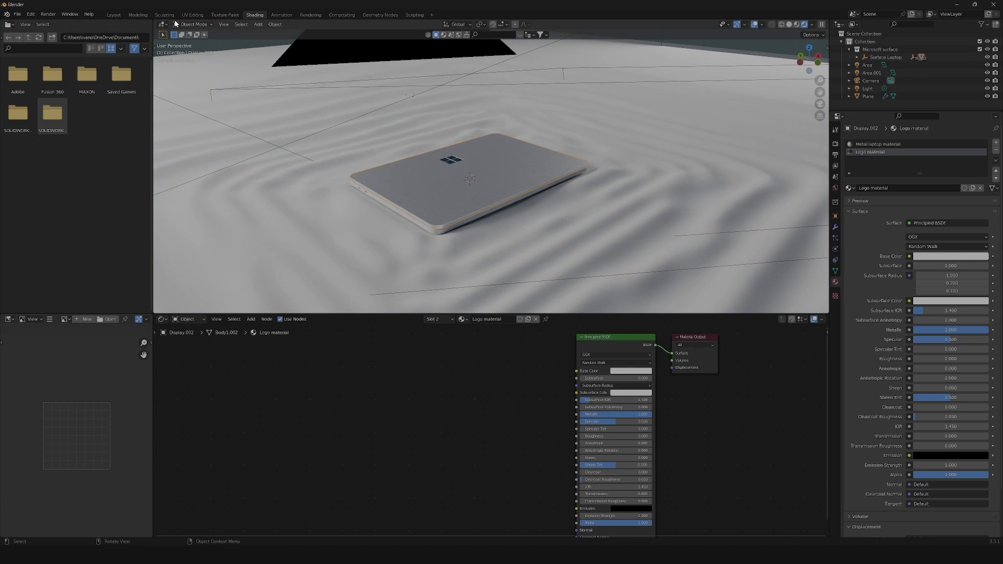
Step: Open the laptop slightly by rotating the display part about 3.18° around the global X axis
click(116, 15)
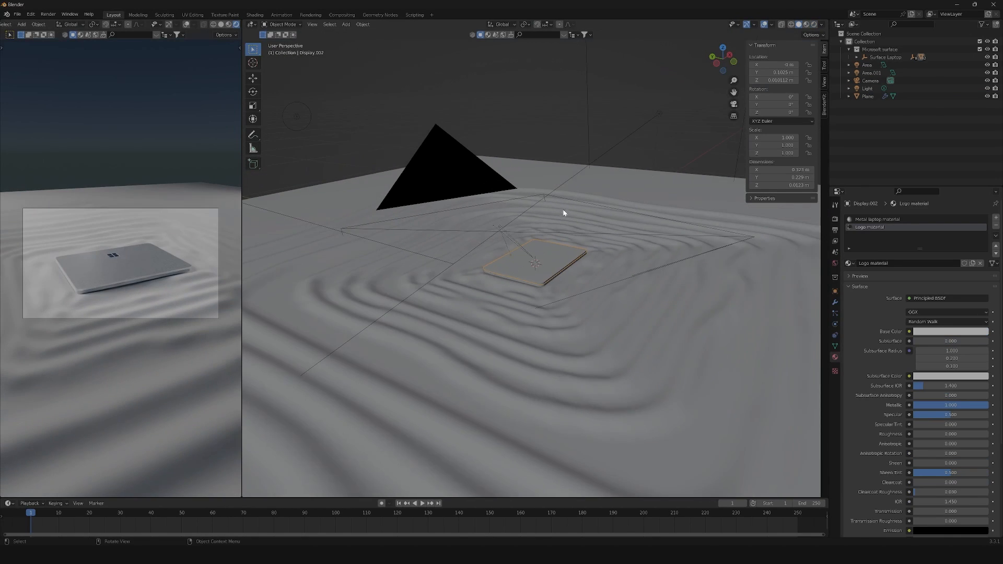
middle_drag(564, 213, 661, 152)
key(KP_0)
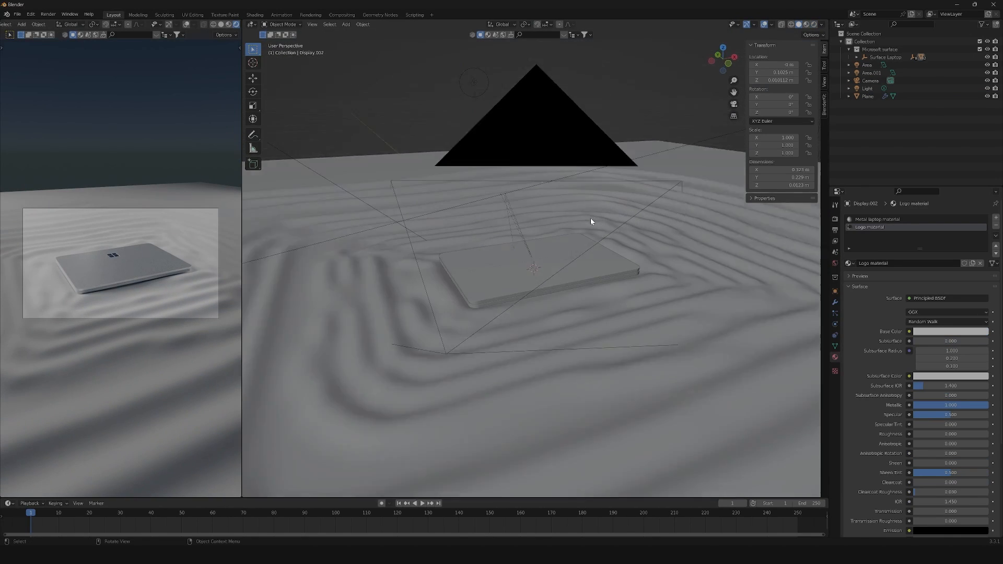
click(513, 272)
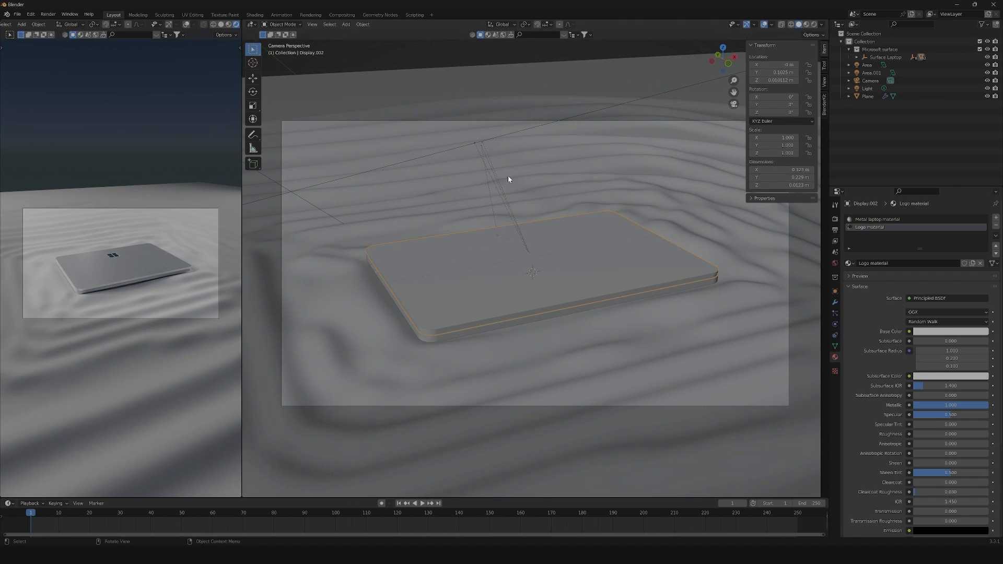
click(253, 92)
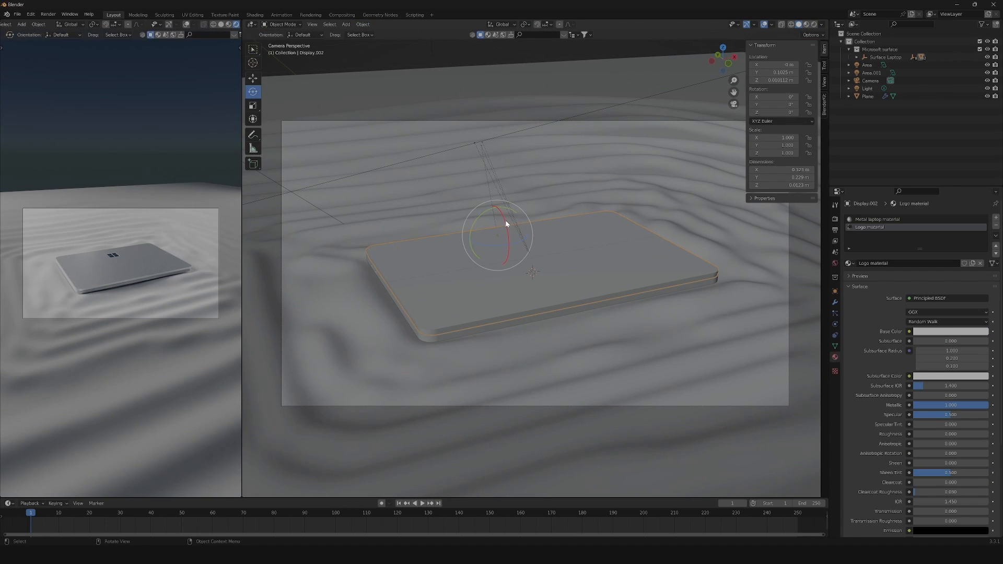
drag(506, 223, 502, 211)
scroll(102, 329, up, 5)
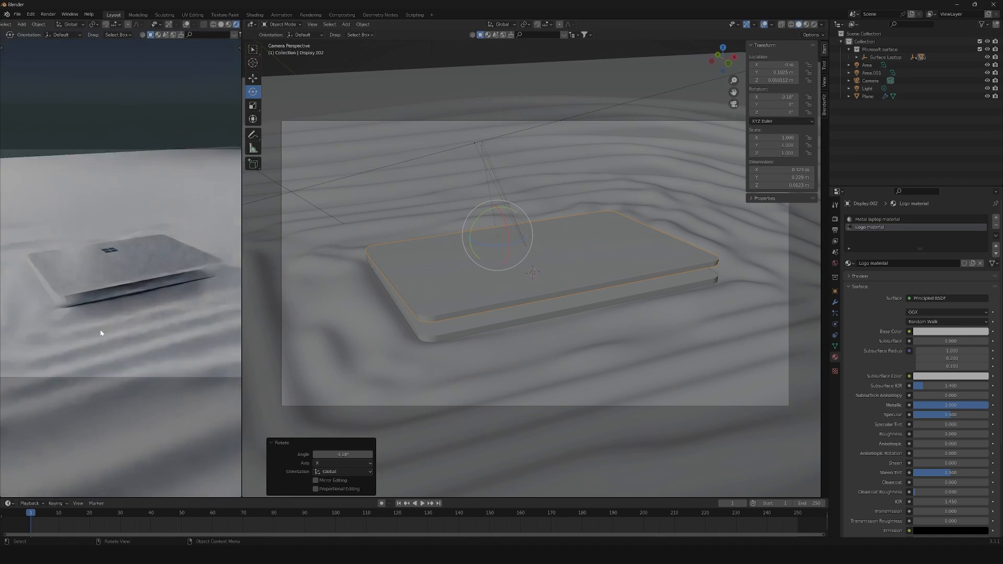
scroll(173, 285, down, 5)
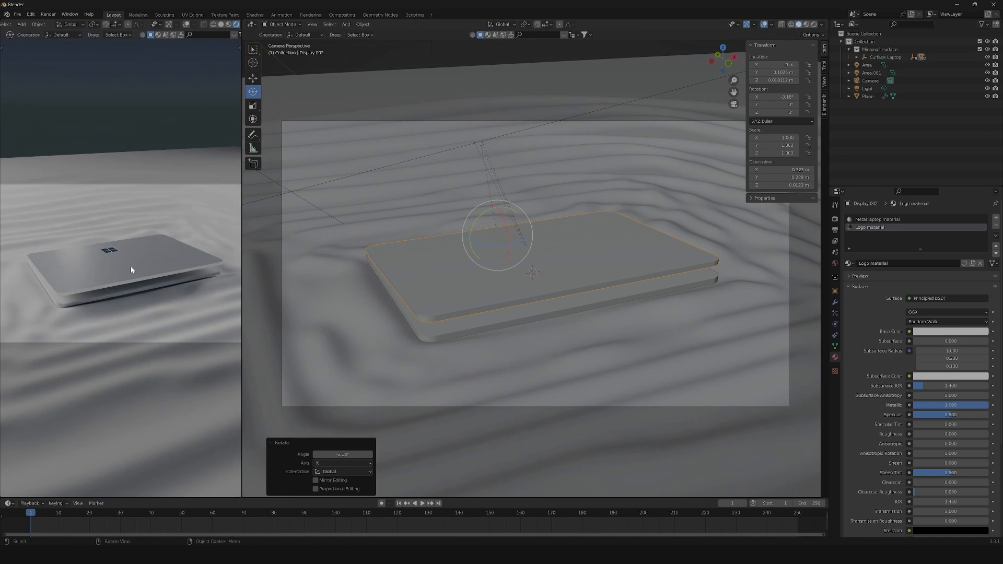
Step: Give the displaced plane a new material named "Sand material"
scroll(130, 266, down, 4)
click(206, 259)
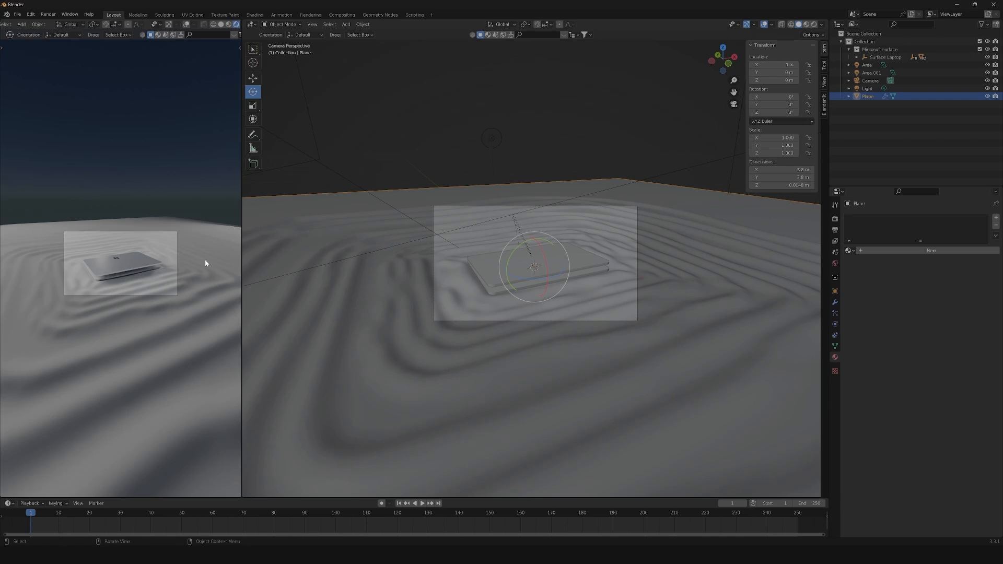
click(611, 159)
click(696, 231)
click(941, 252)
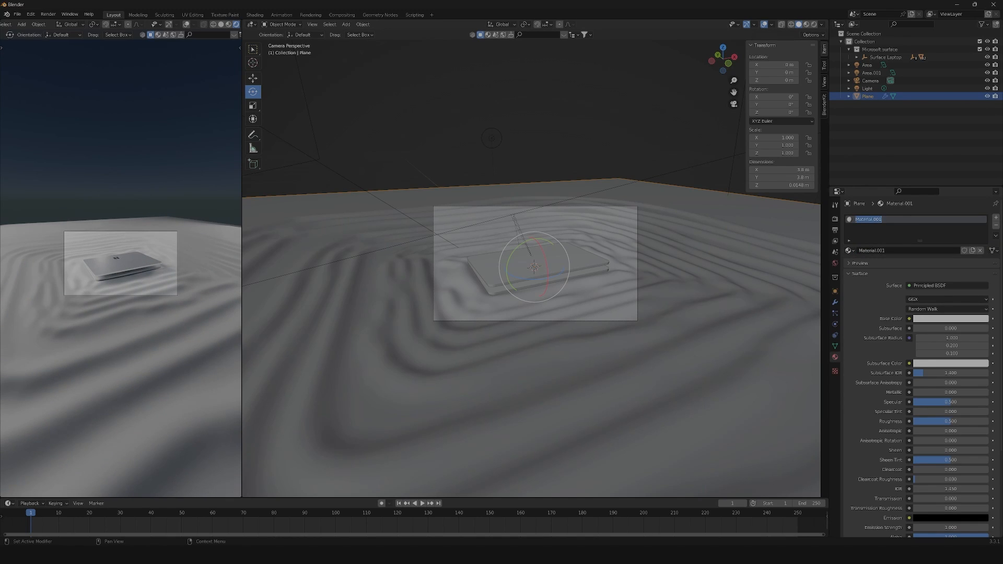
text(Sand m)
key(Return)
Step: In the Sand material's shader nodes, add a Noise Texture node with linked Texture Coordinate and Mapping nodes driving its vector
click(255, 14)
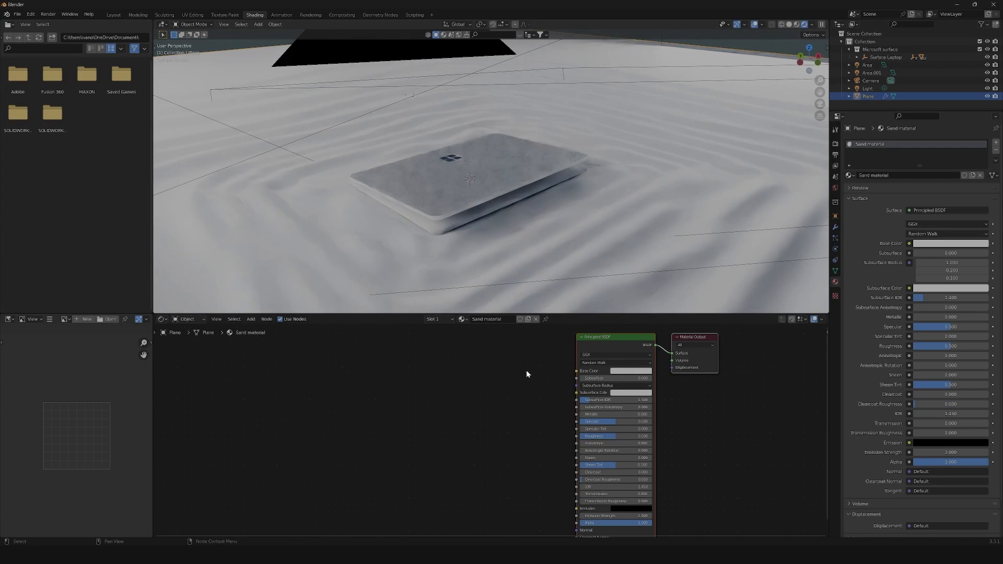
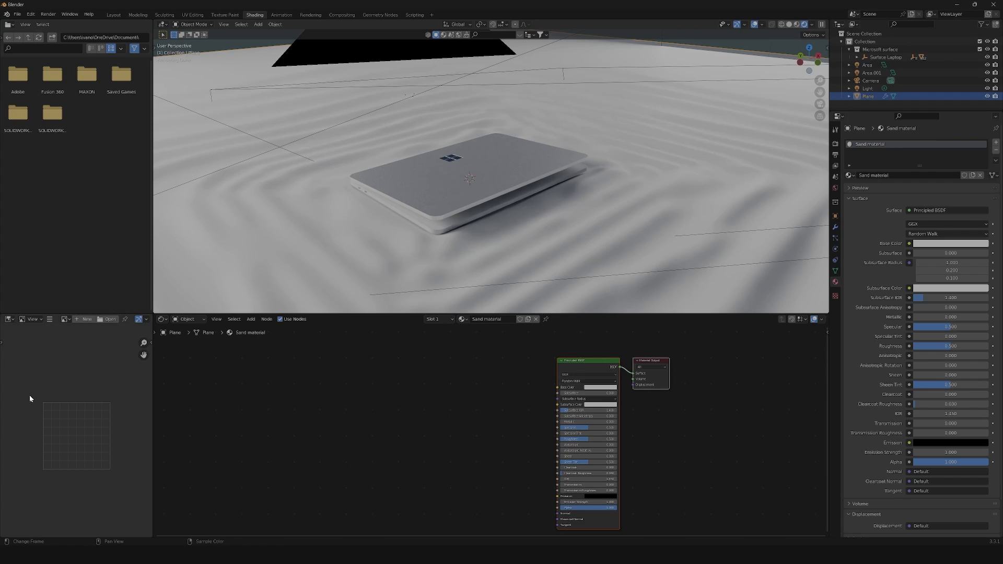
key(shift+a)
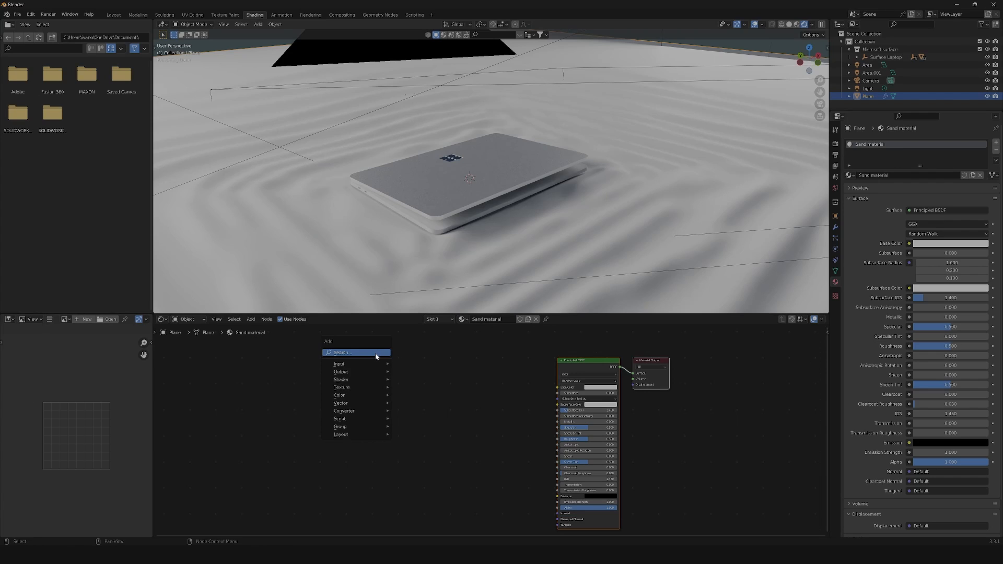
click(355, 353)
text(noise)
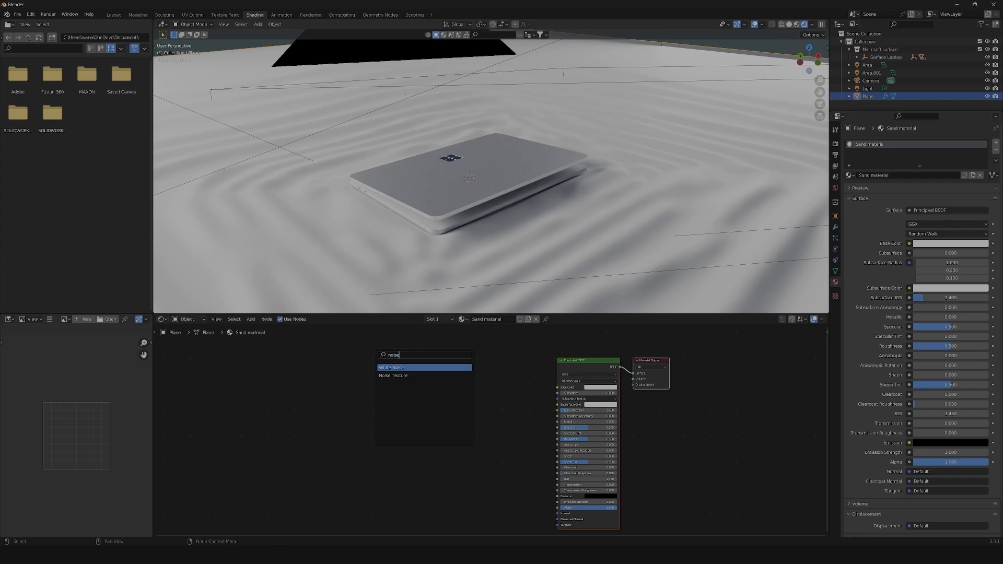
click(397, 375)
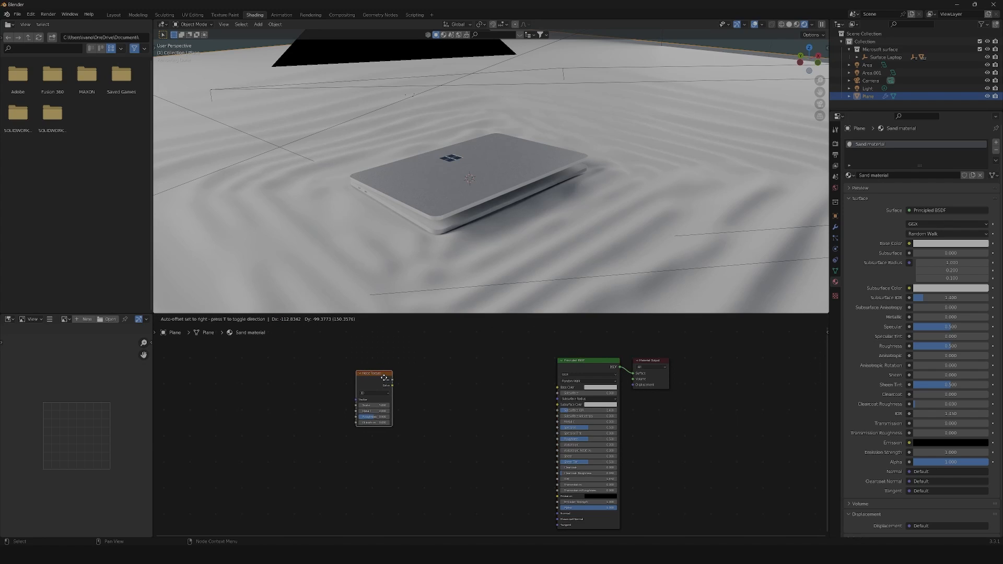
click(384, 378)
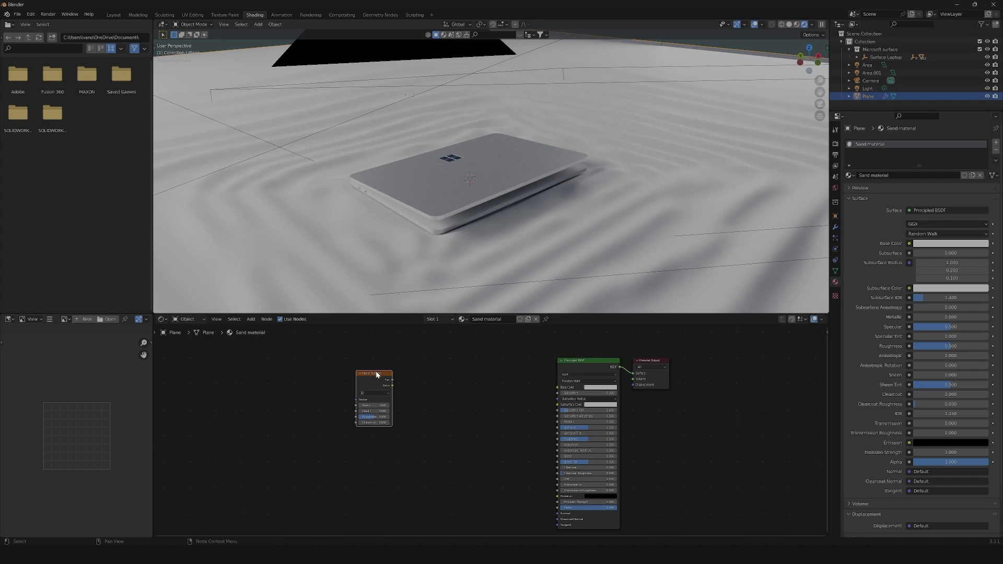
key(ctrl+t)
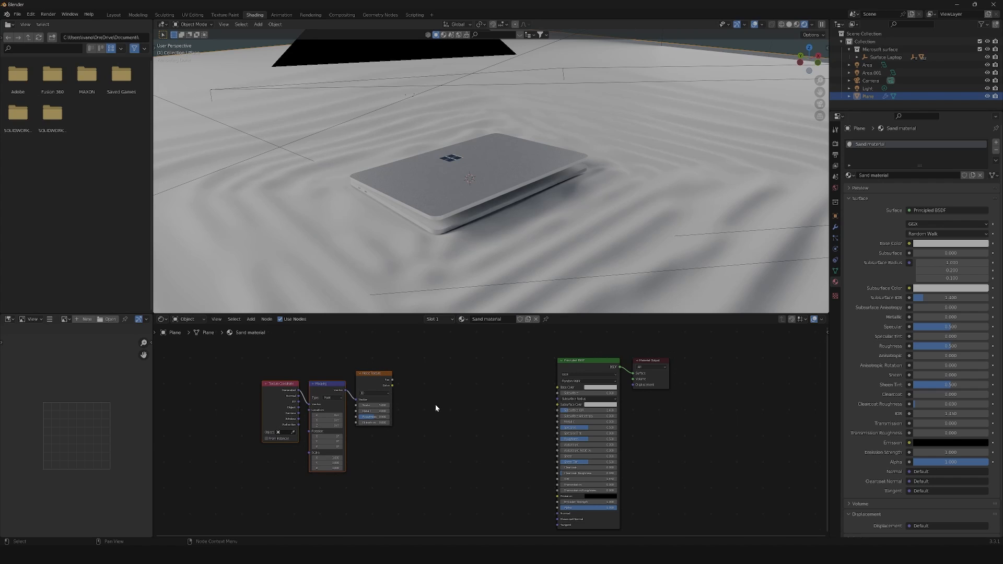
Step: Add a ColorRamp node between the Noise Texture and the Principled BSDF in the Sand material
key(shift+a)
text(c)
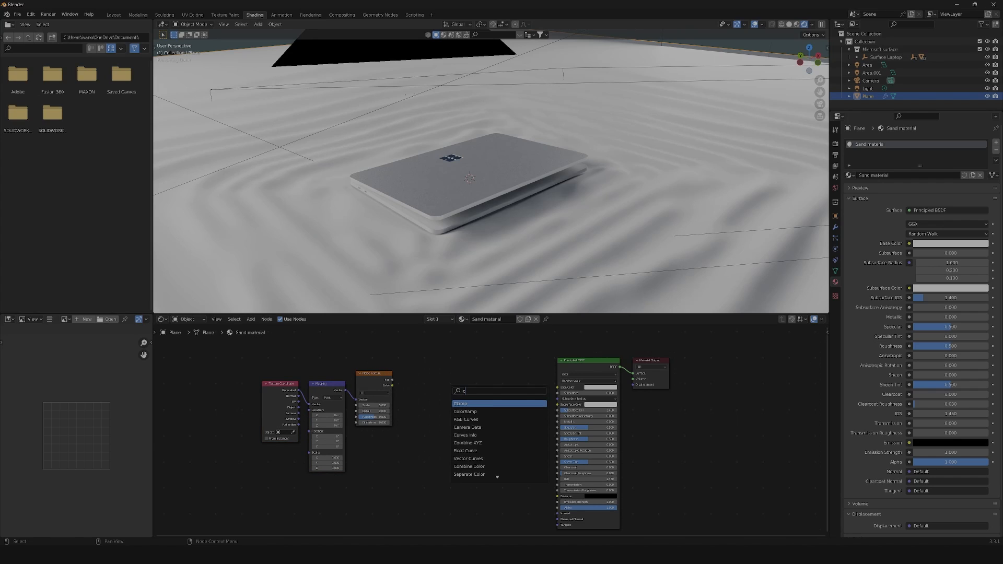
text(olo)
key(Return)
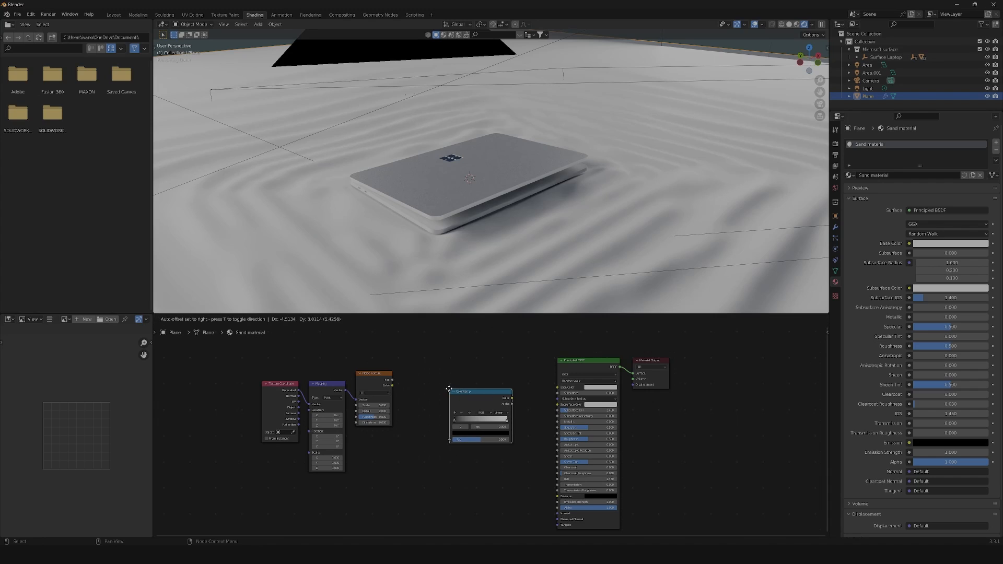
Step: Place the ColorRamp between the Noise Texture's Fac output and the Principled BSDF's Base Color, linking it to both nodes
click(436, 387)
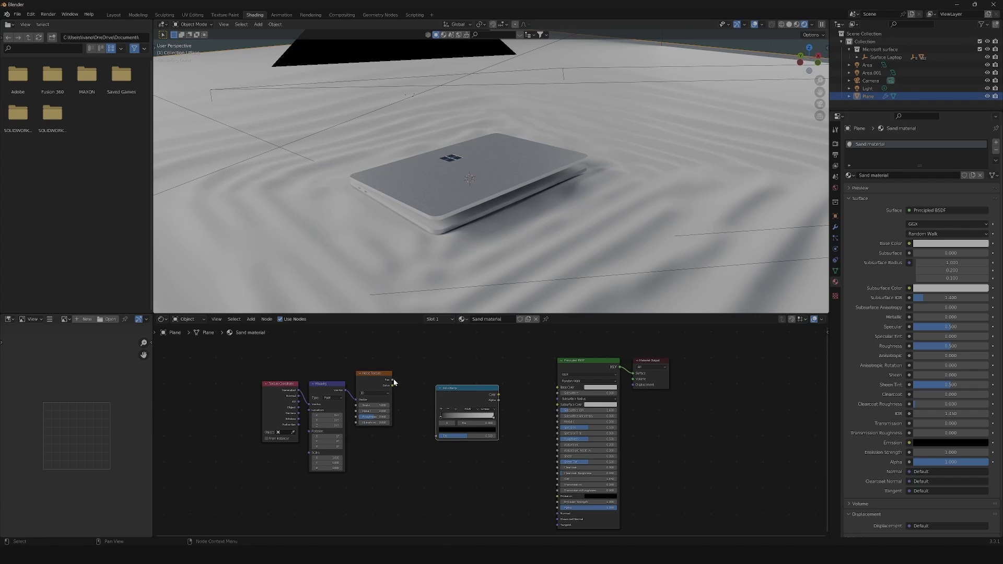
drag(394, 383, 436, 436)
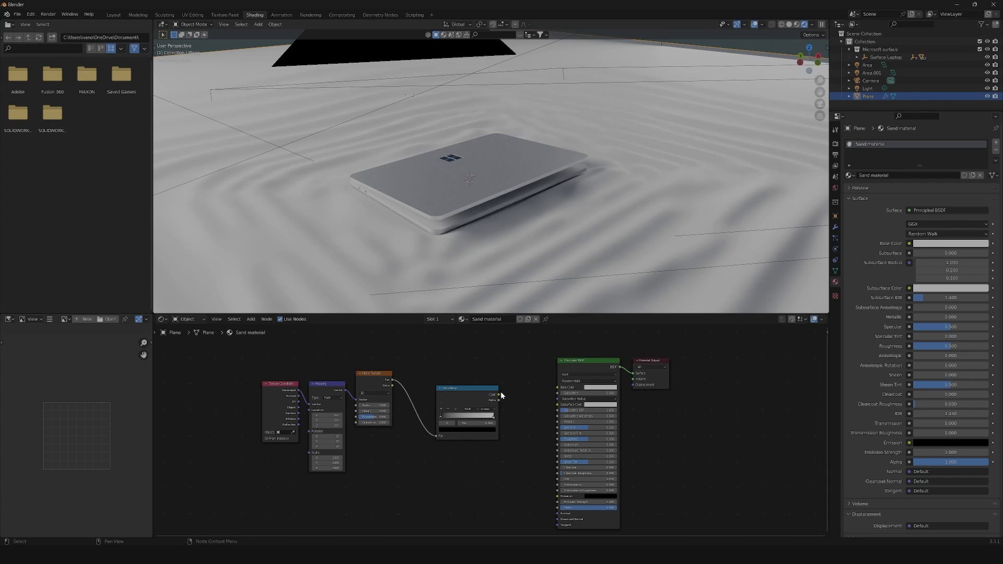
drag(499, 395, 559, 388)
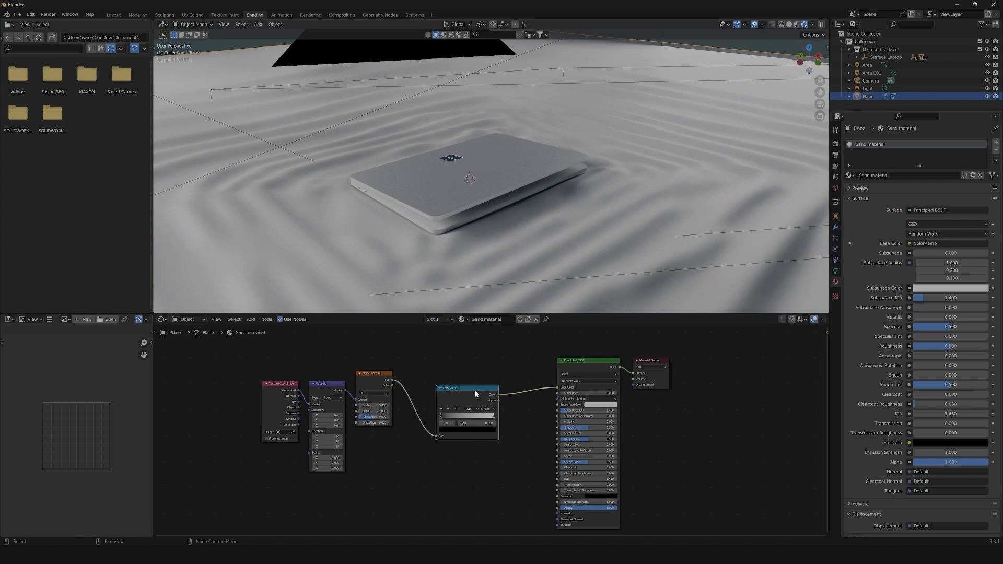
drag(475, 390, 483, 383)
Step: Set the Noise Texture's Scale to 2 and its Detail to 15
scroll(387, 428, up, 2)
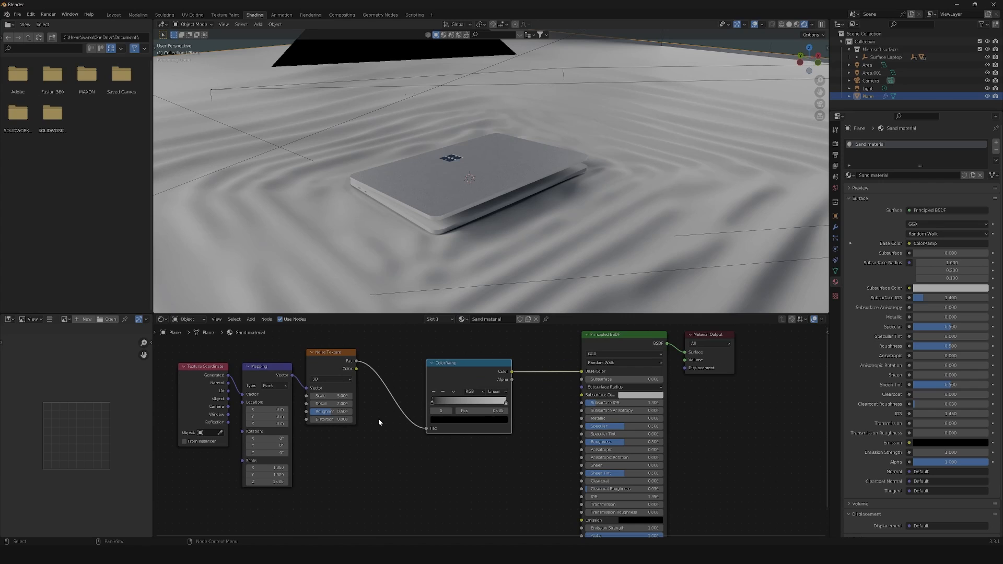
click(334, 396)
text(2)
key(Return)
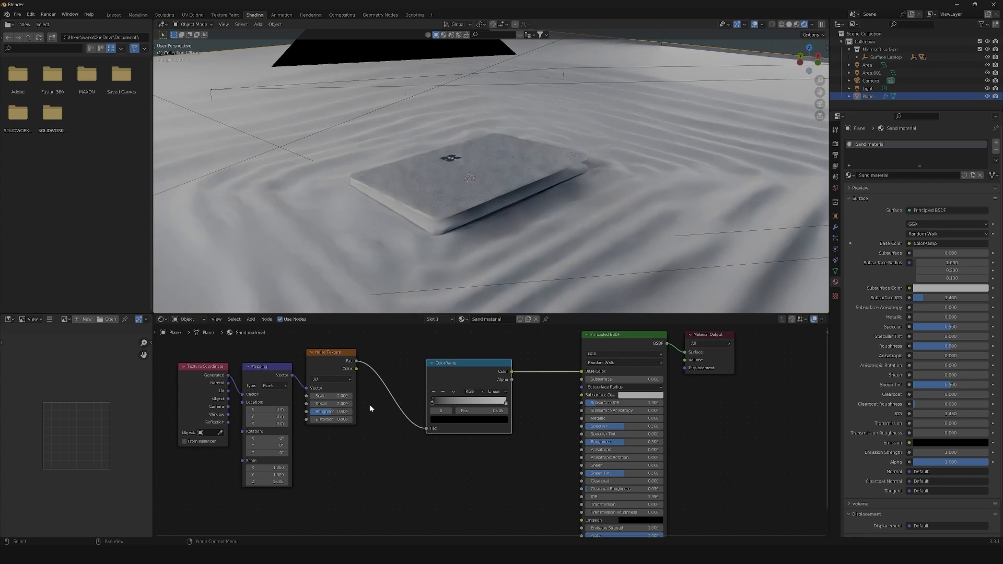
click(335, 404)
text(1)
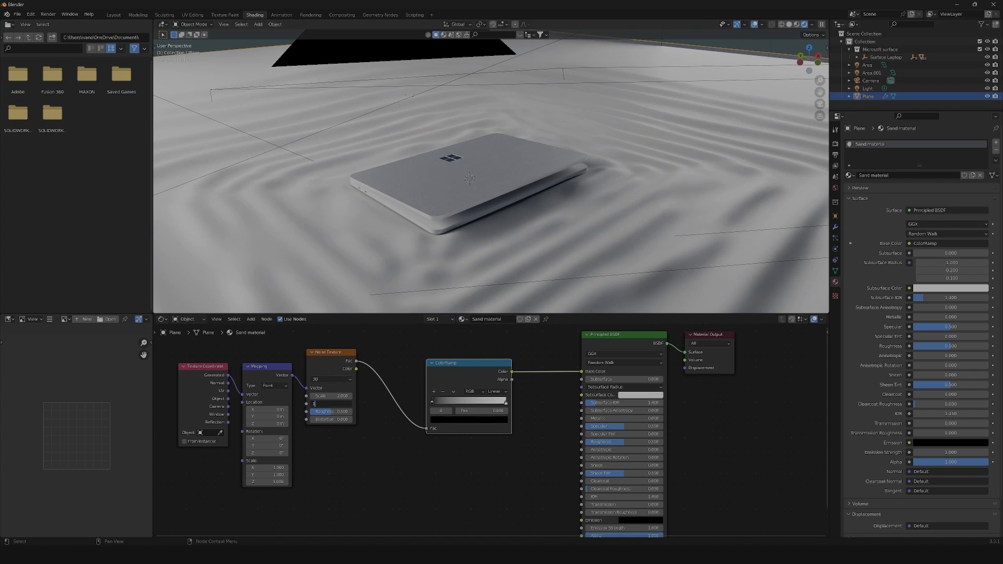
text(5)
key(Return)
Step: Set the Noise Texture's Roughness to 0.25 and its Distortion to 7
click(339, 411)
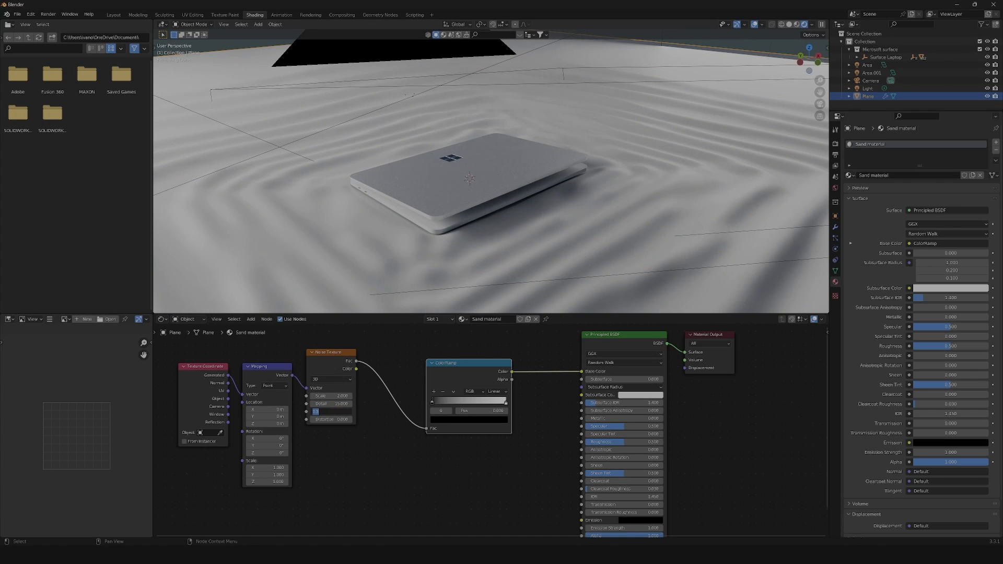
text(0.25)
key(Return)
click(335, 420)
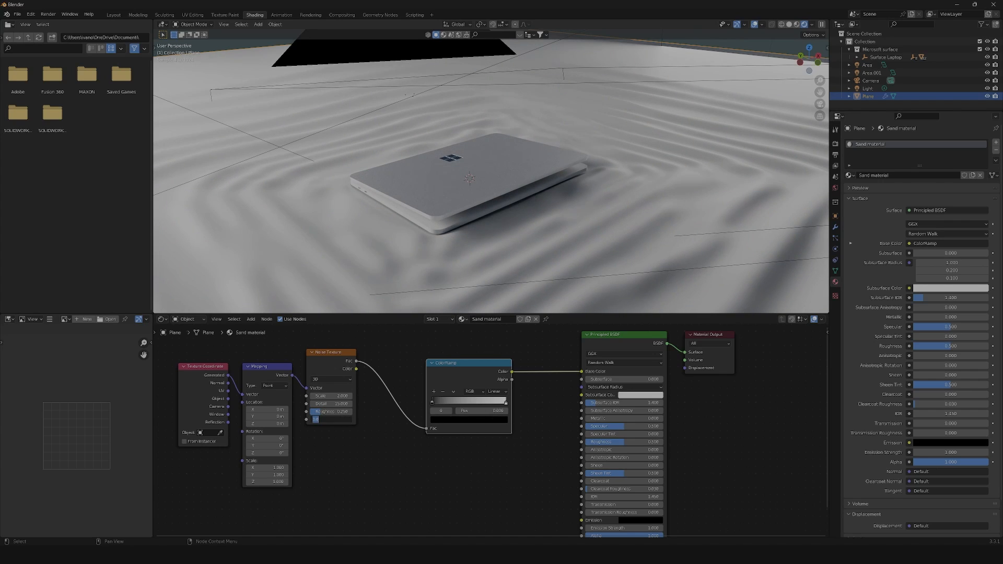
text(7)
key(Return)
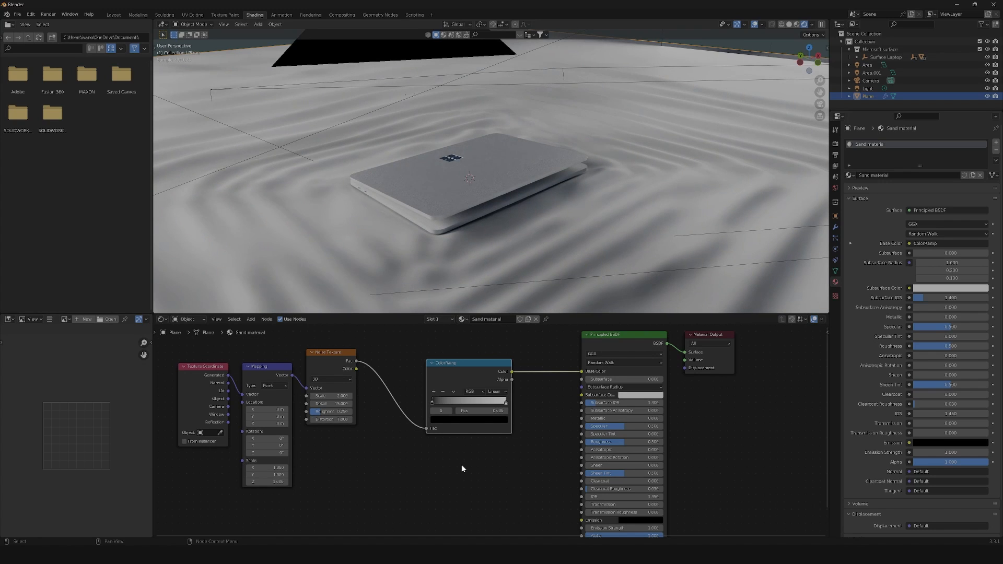
Step: Examine the noise shading across the whole sand plane from a distance and return to the camera view
scroll(462, 469, down, 2)
middle_drag(528, 295, 497, 277)
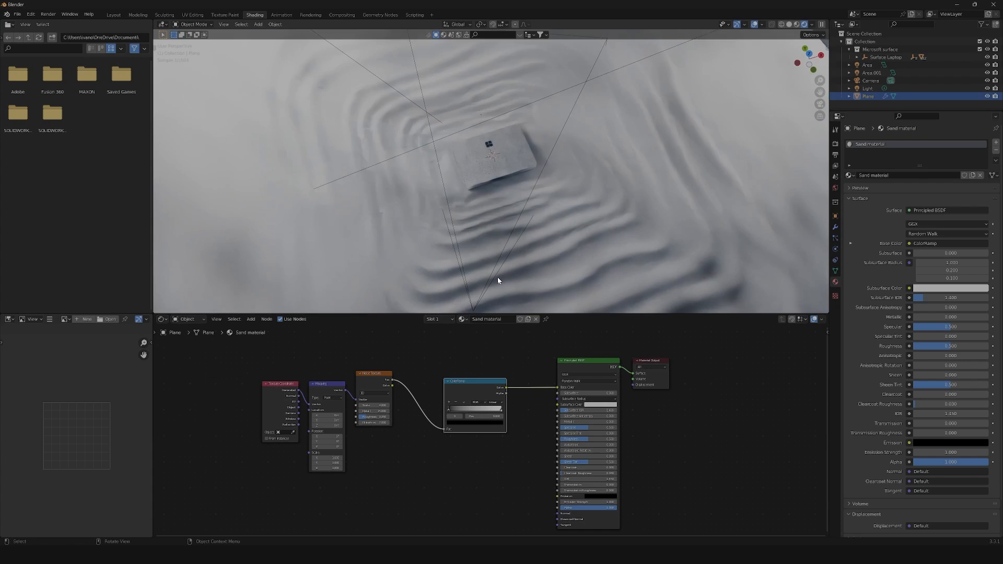
scroll(497, 277, down, 8)
middle_drag(525, 204, 533, 181)
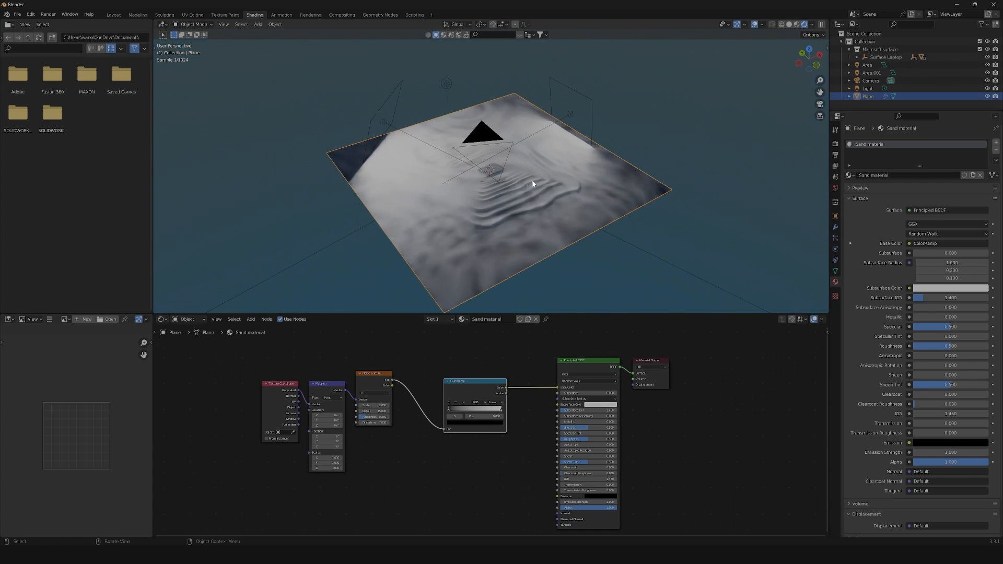
scroll(474, 202, up, 6)
key(KP_0)
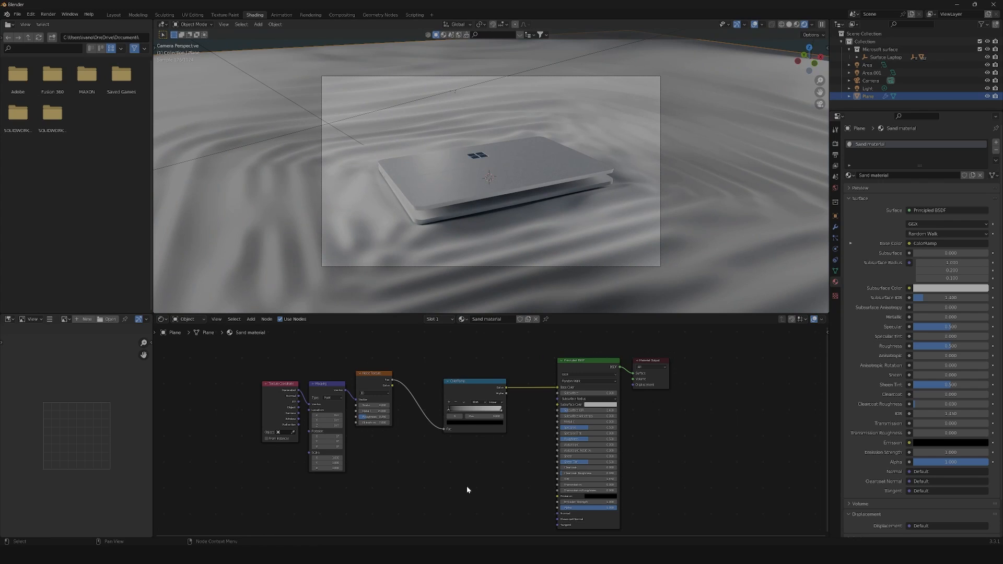
Step: Add a Voronoi Texture node below the existing nodes and attach Texture Coordinate and Mapping nodes to it
middle_drag(489, 476, 575, 405)
scroll(575, 406, down, 3)
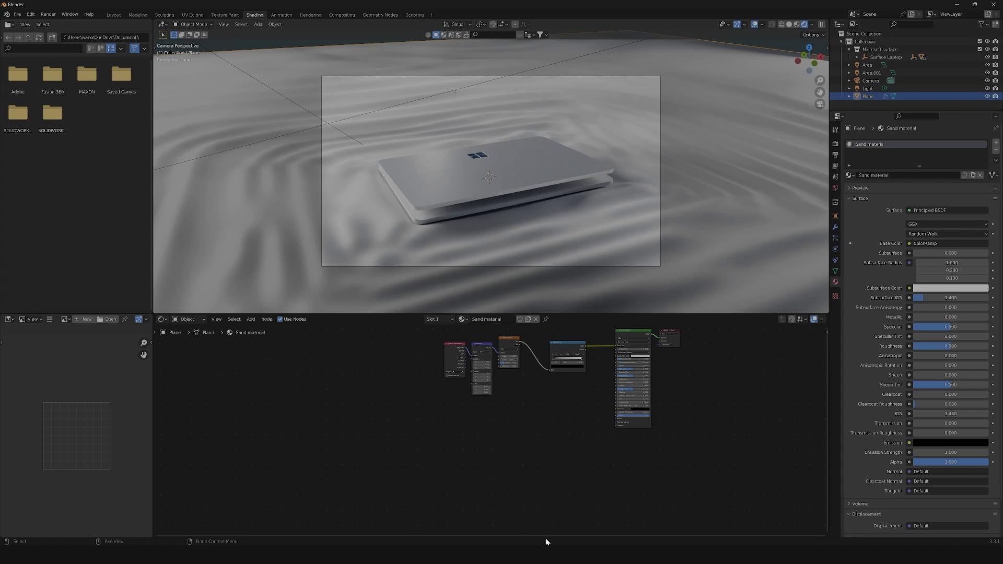
scroll(476, 434, up, 3)
key(shift+a)
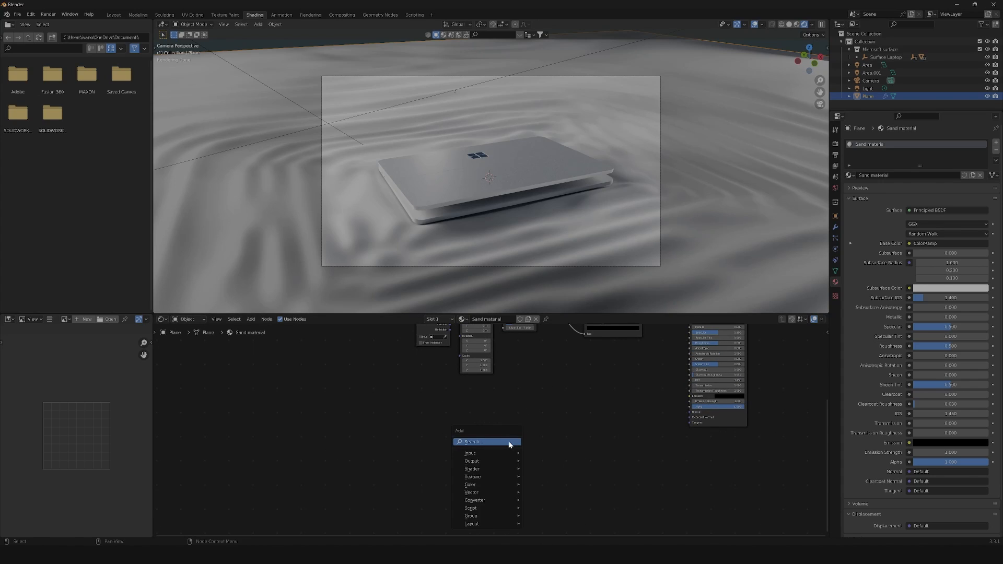
click(509, 443)
text(boro)
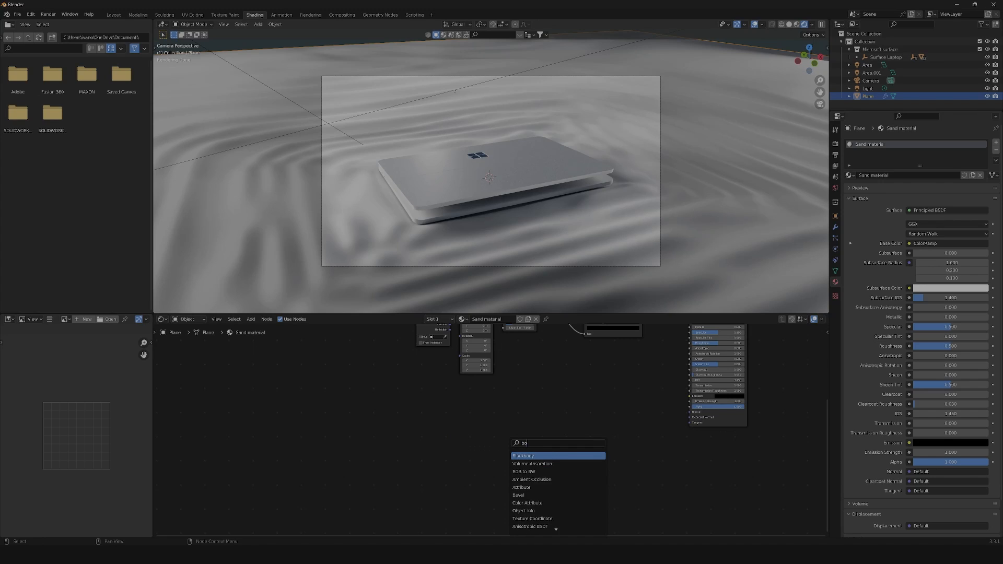
key(BackSpace)
key(BackSpace)
key(BackSpace)
key(BackSpace)
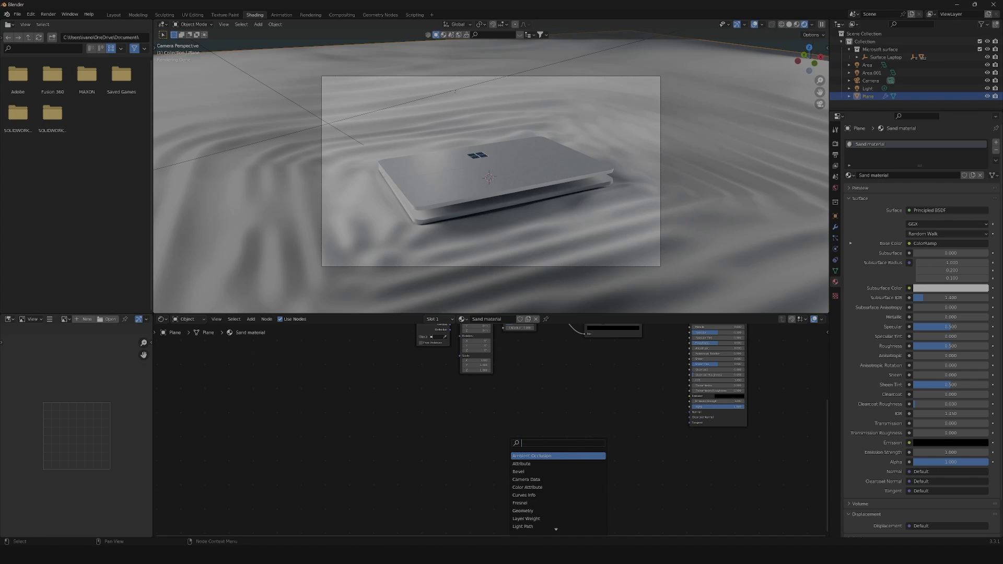
text(voro)
key(Return)
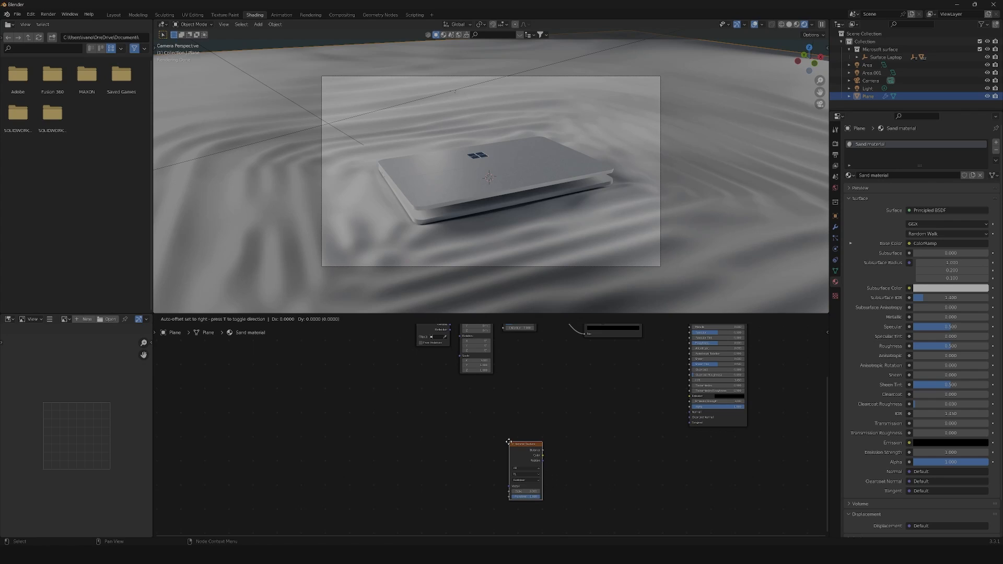
click(549, 422)
scroll(517, 429, up, 2)
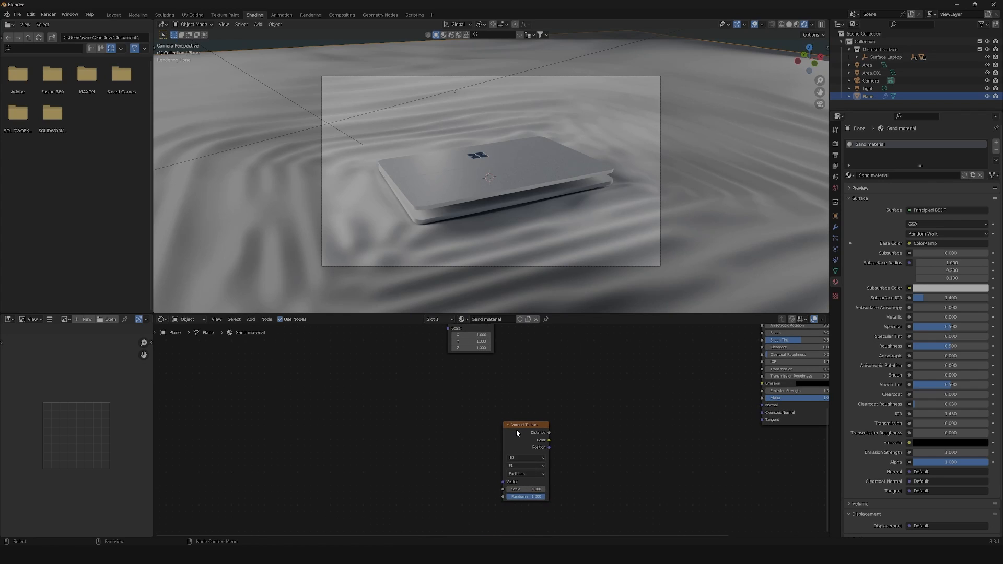
key(ctrl+t)
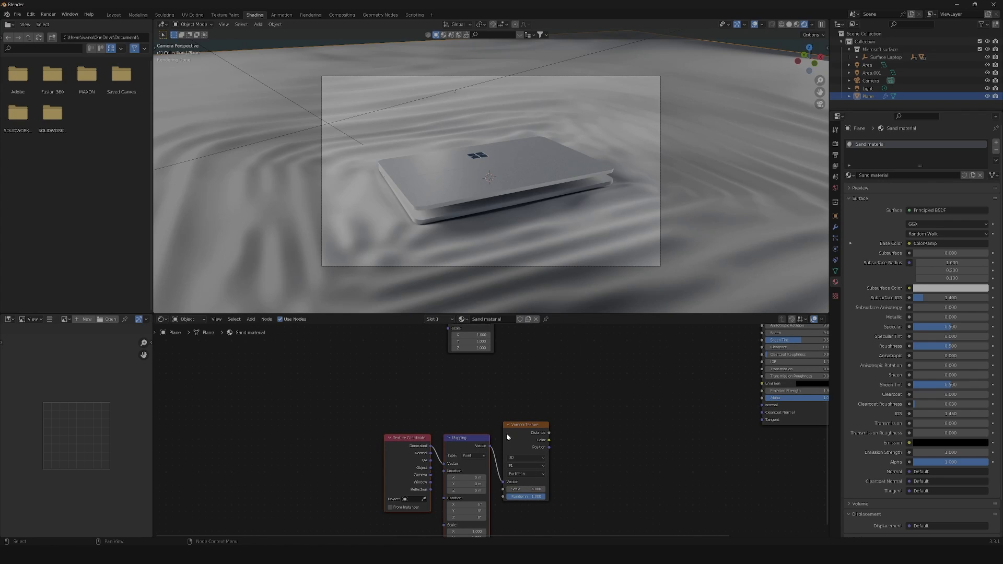
Step: Add a ColorRamp beside the Voronoi Texture and connect the Voronoi Color output to the ramp's Fac input
middle_drag(620, 447, 495, 454)
scroll(537, 446, up, 2)
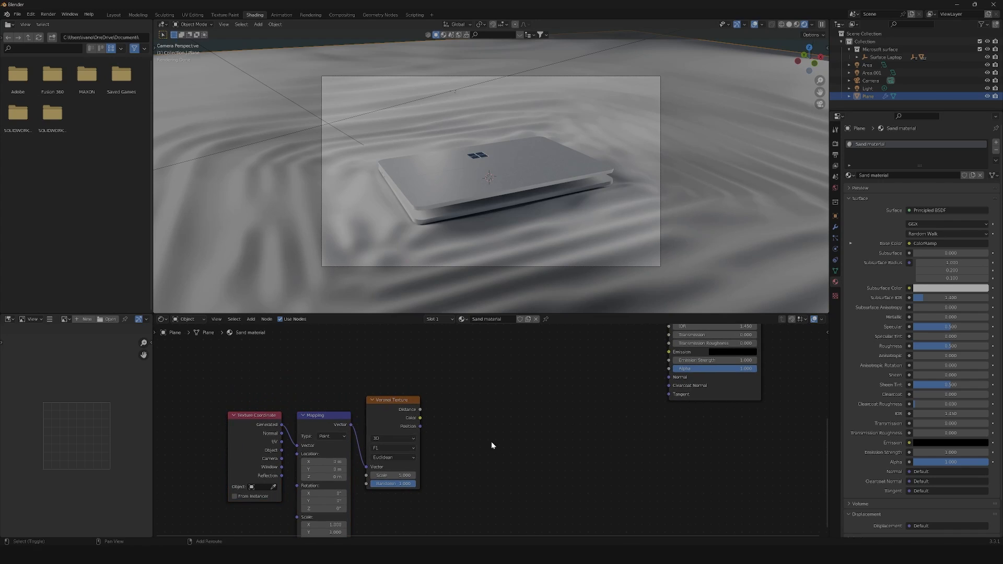
key(shift+a)
text(color)
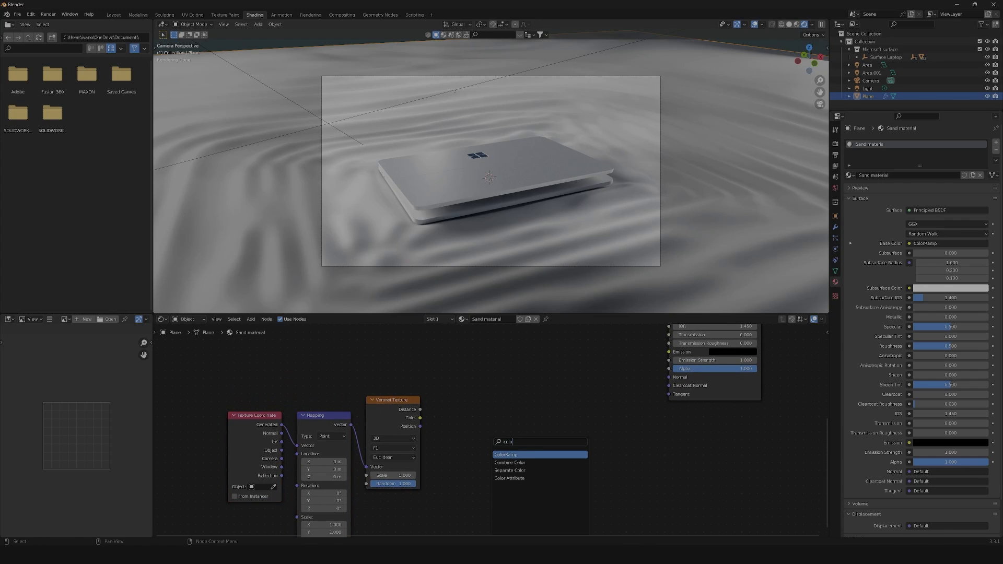
key(Return)
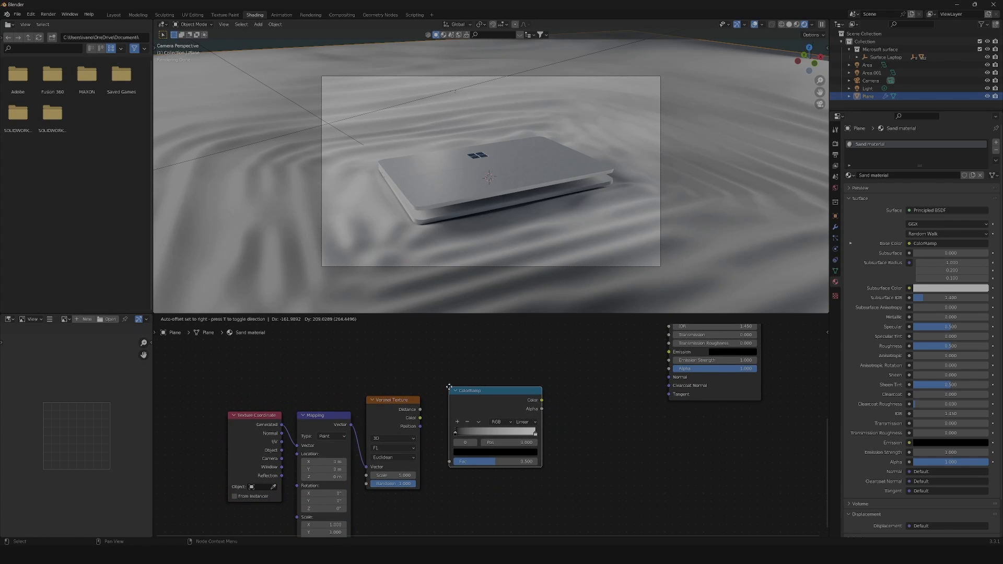
click(449, 384)
drag(420, 418, 449, 461)
Step: Add a Bump node between the Voronoi branch's ColorRamp and the Principled BSDF
middle_drag(567, 460, 417, 454)
scroll(513, 446, up, 2)
scroll(472, 436, down, 3)
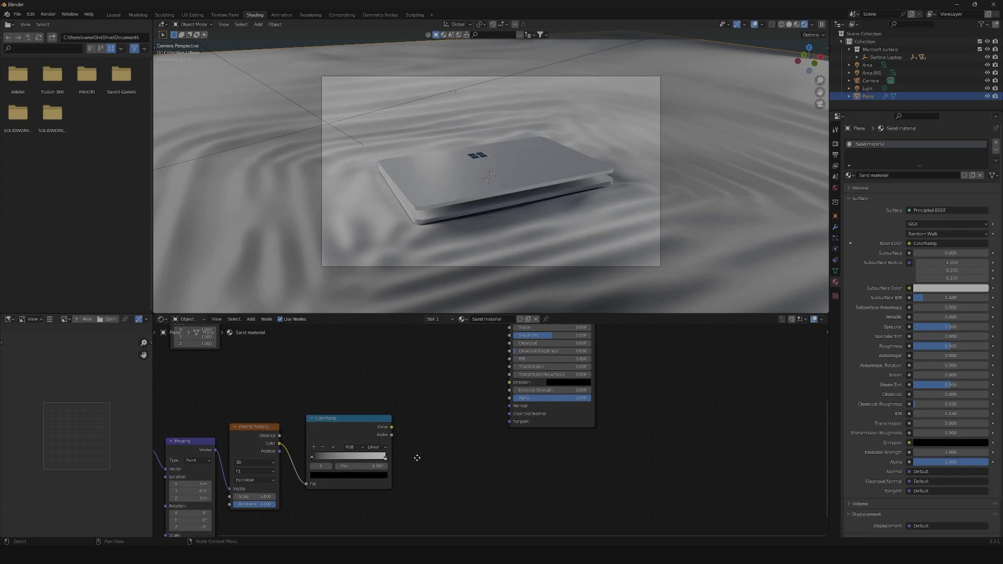
scroll(451, 441, down, 1)
key(shift+a)
click(457, 436)
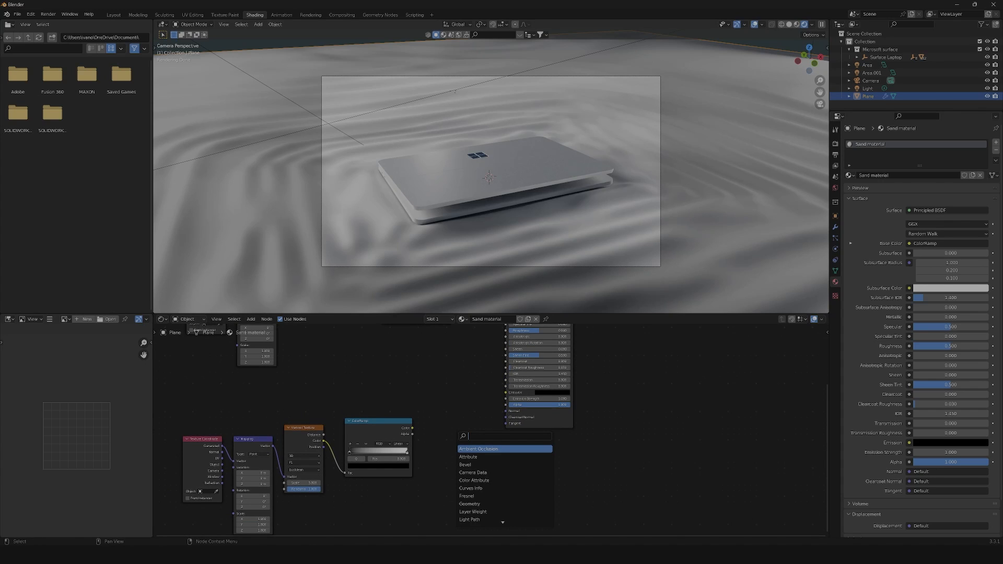
text(bump)
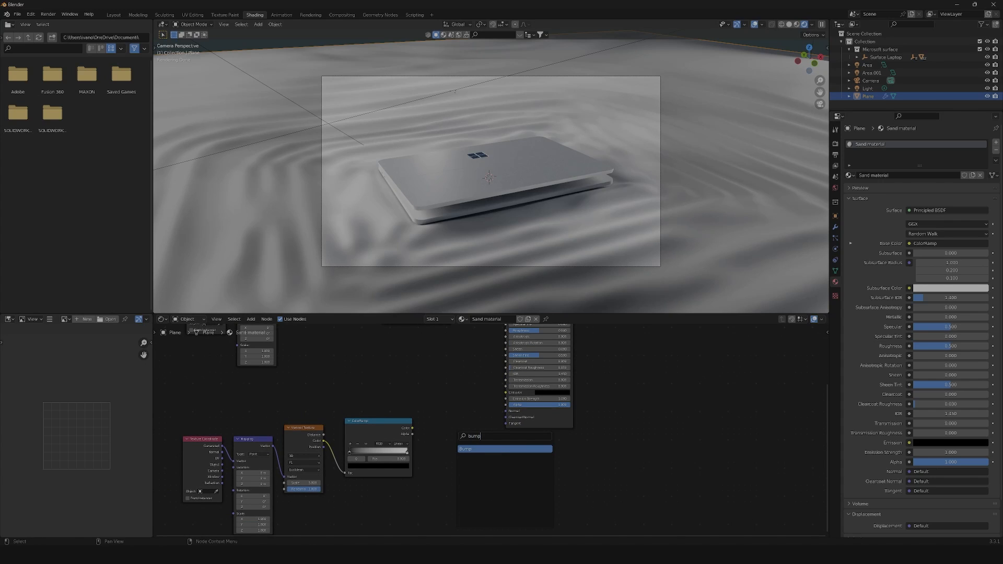
key(Return)
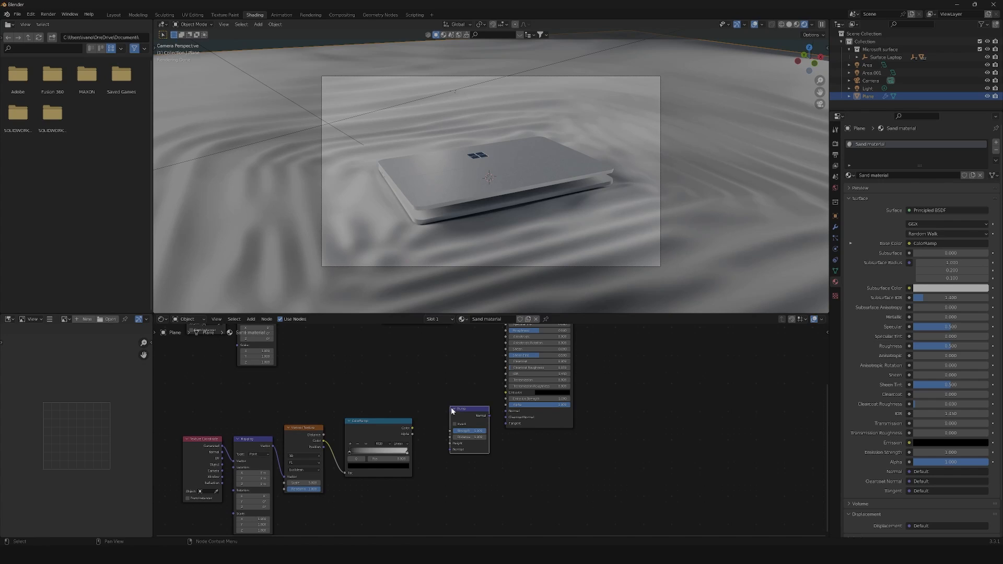
Step: Select the four Voronoi branch nodes and shift them away from the Bump node to make room between them
scroll(336, 453, down, 3)
drag(211, 420, 415, 485)
drag(400, 432, 335, 435)
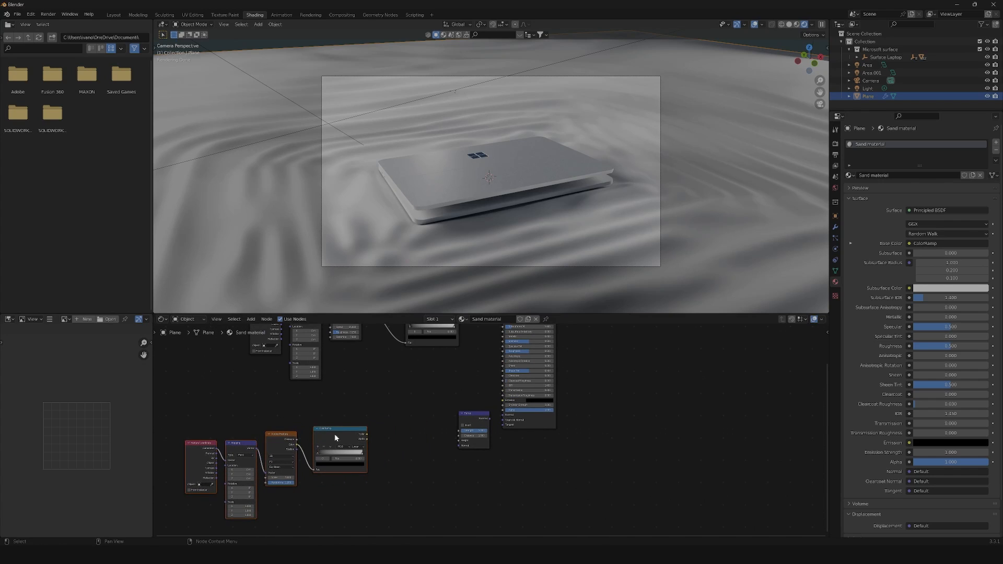
click(306, 455)
Step: Add a MixRGB node between the Voronoi branch's ColorRamp and the Bump node
middle_drag(276, 468, 401, 418)
scroll(398, 416, up, 5)
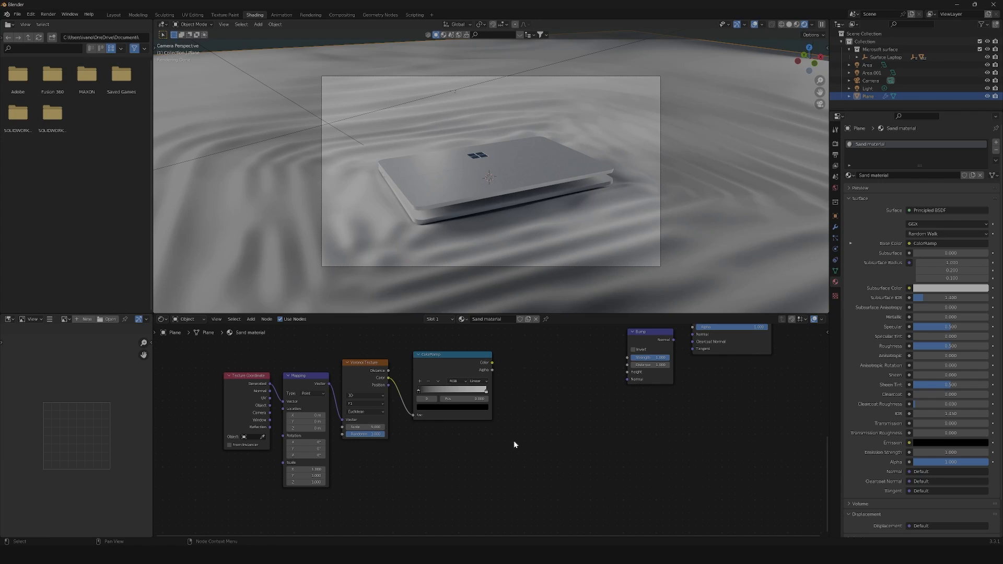
middle_drag(523, 433, 471, 454)
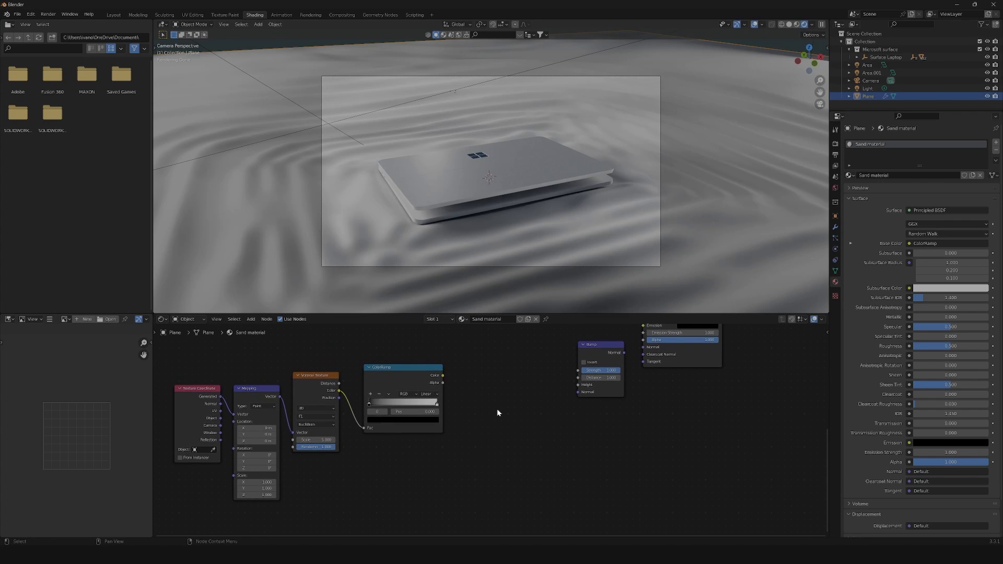
key(shift+a)
click(499, 410)
text(mix)
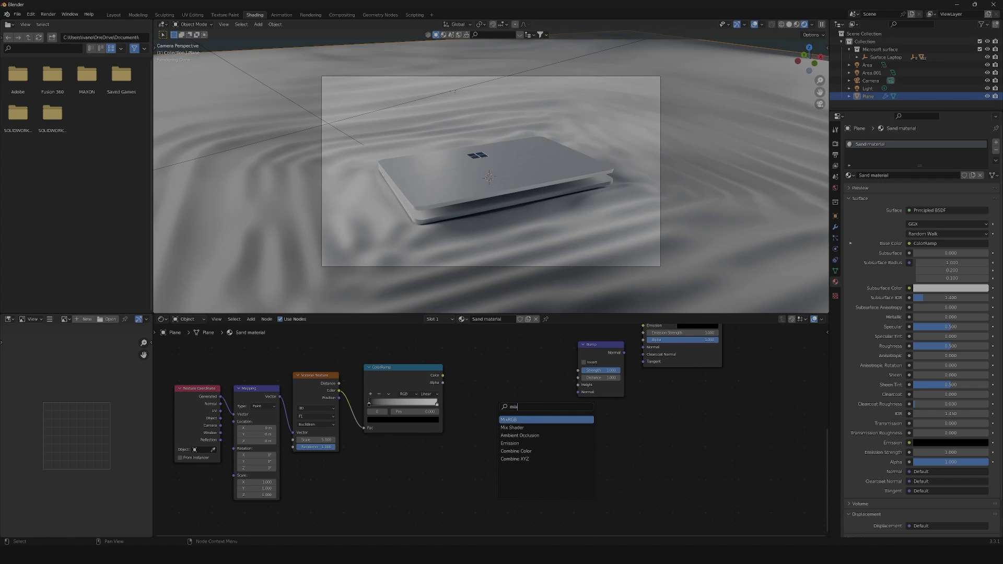
key(Return)
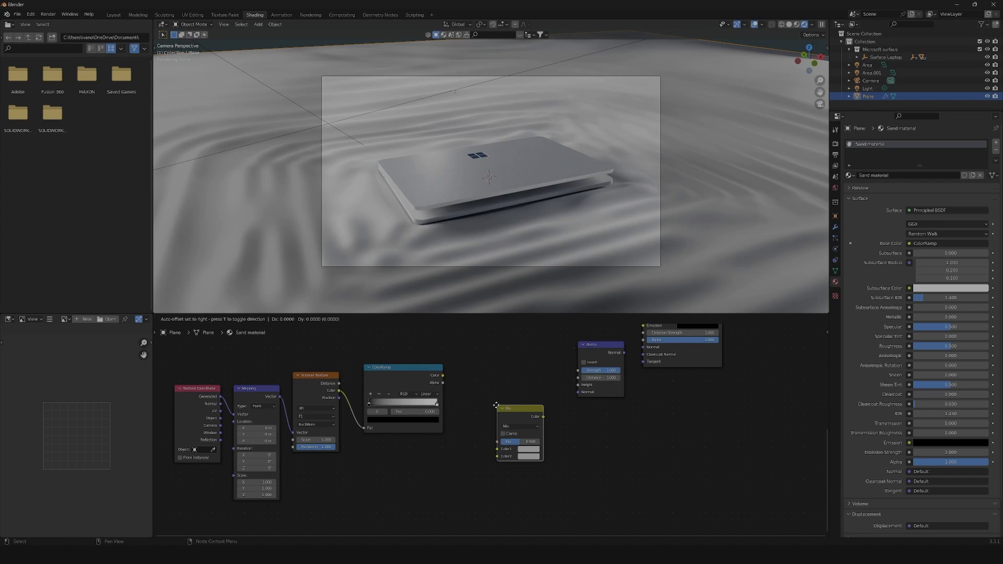
click(474, 373)
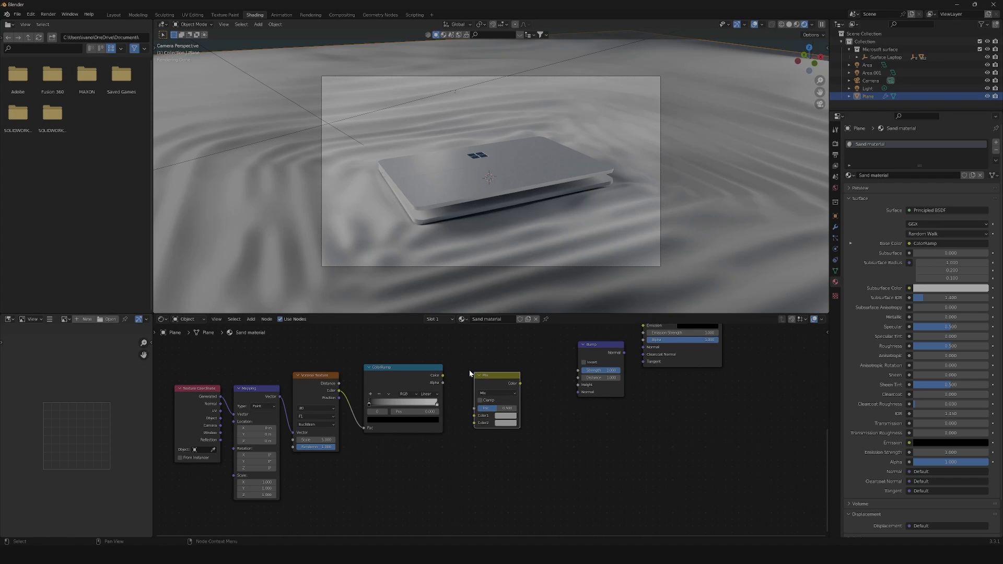
Step: Link the Voronoi ColorRamp's Color to Mix Color1, the Mix output to Bump Height, and Bump Normal to the Principled BSDF's Normal
drag(442, 376, 474, 416)
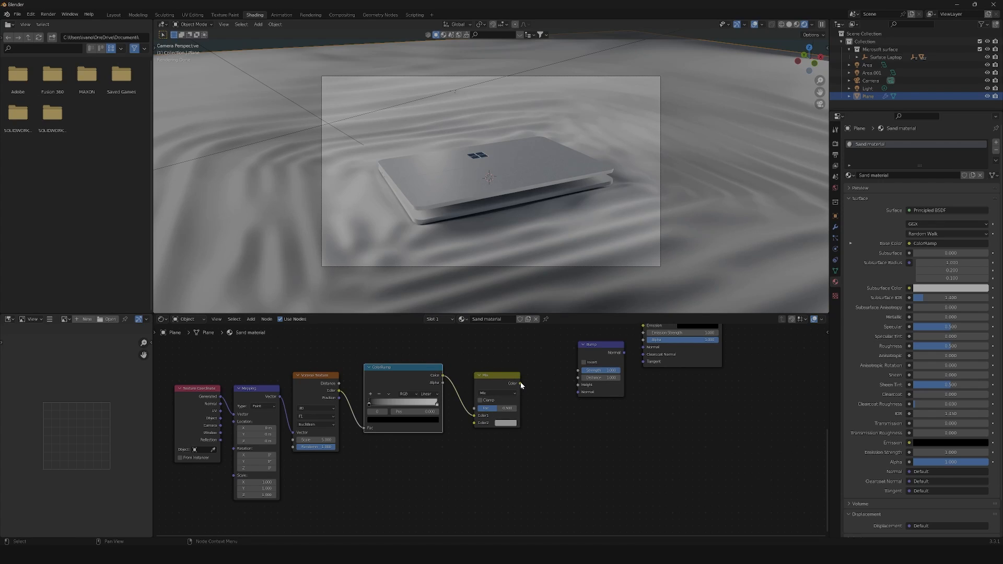
drag(520, 383, 578, 385)
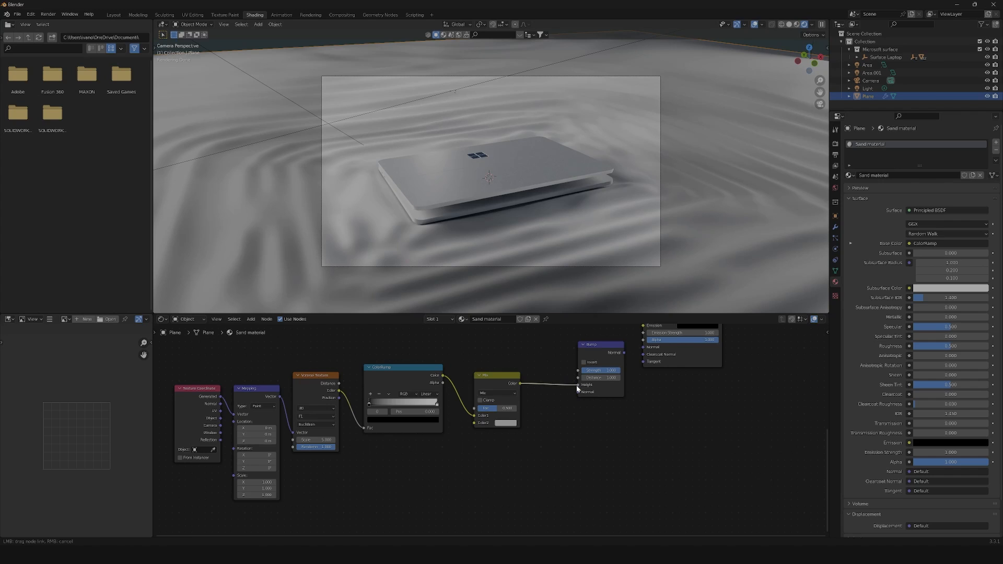
drag(622, 353, 643, 347)
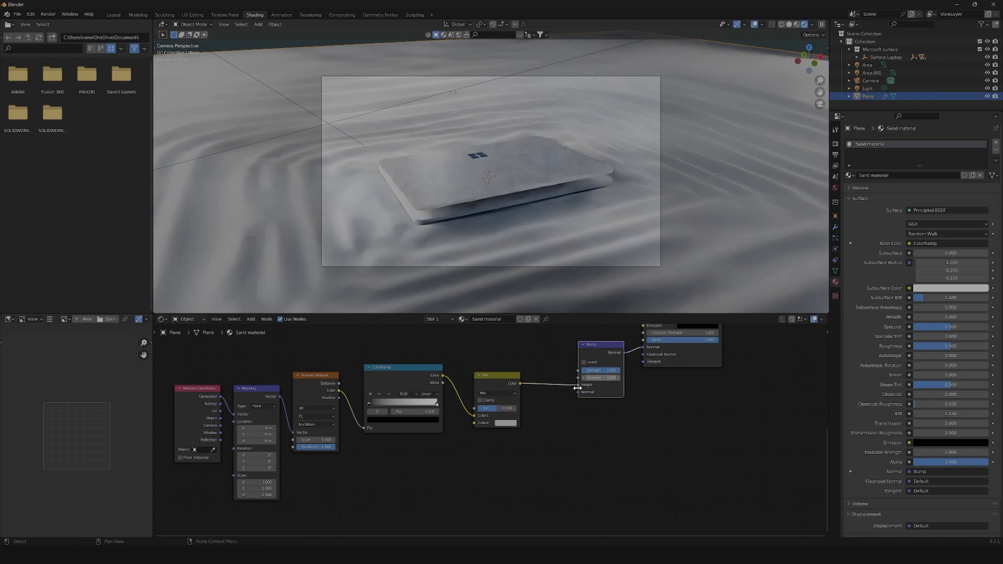
Step: Add a Noise Texture node below the Voronoi branch's ColorRamp and link its Color output to the Mix node's Color2
scroll(531, 437, down, 2)
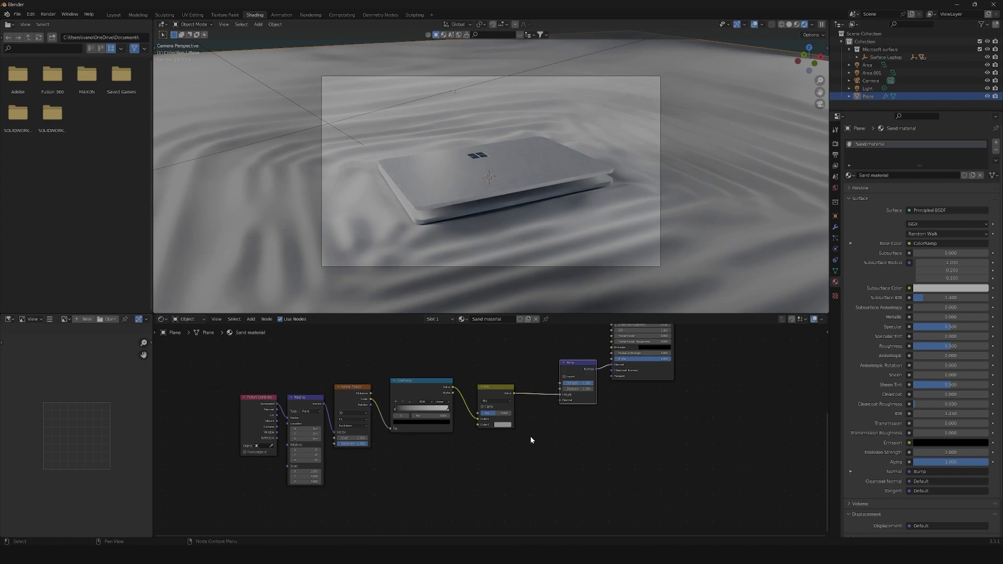
key(shift+a)
click(492, 450)
text(noi)
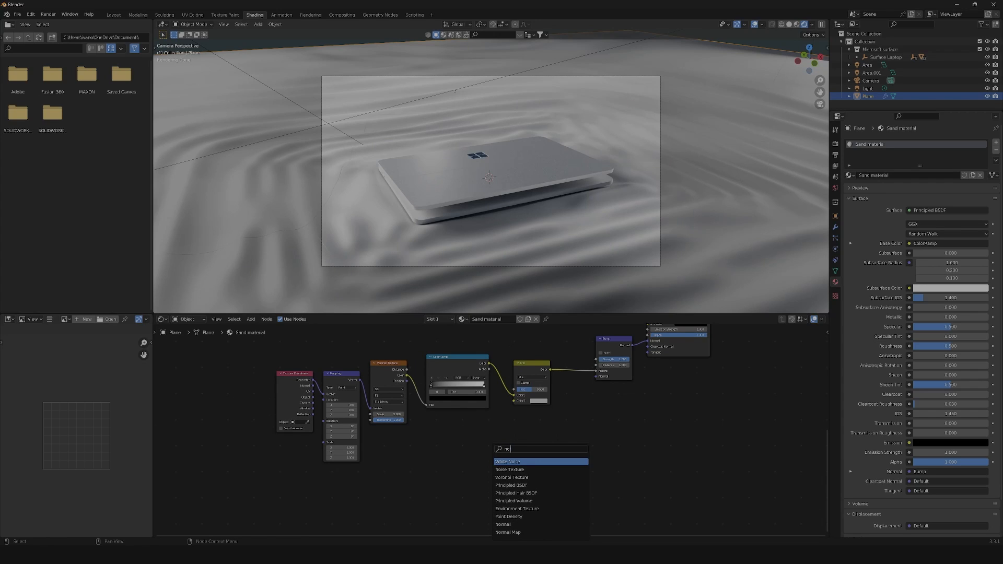
key(Down)
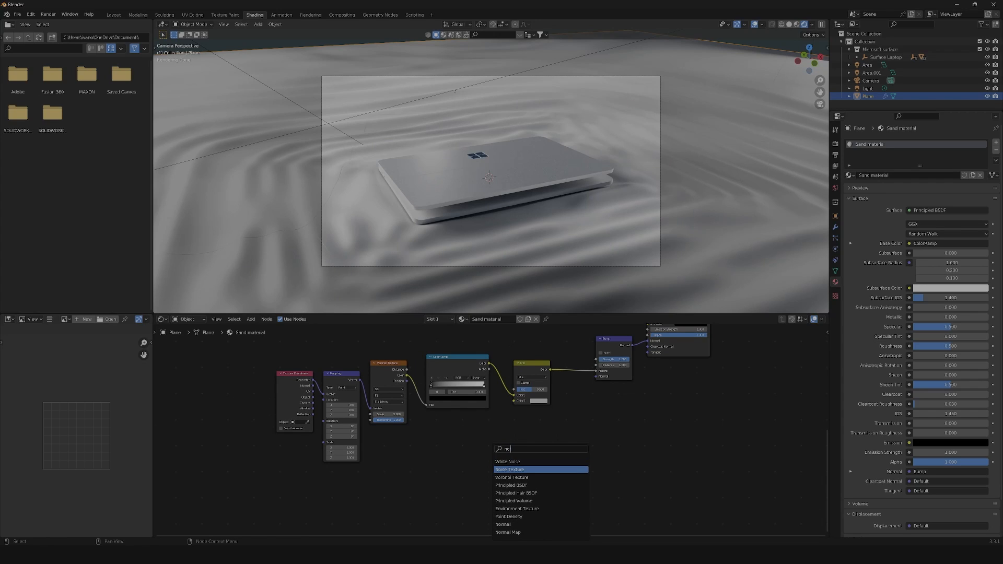
key(Return)
click(451, 431)
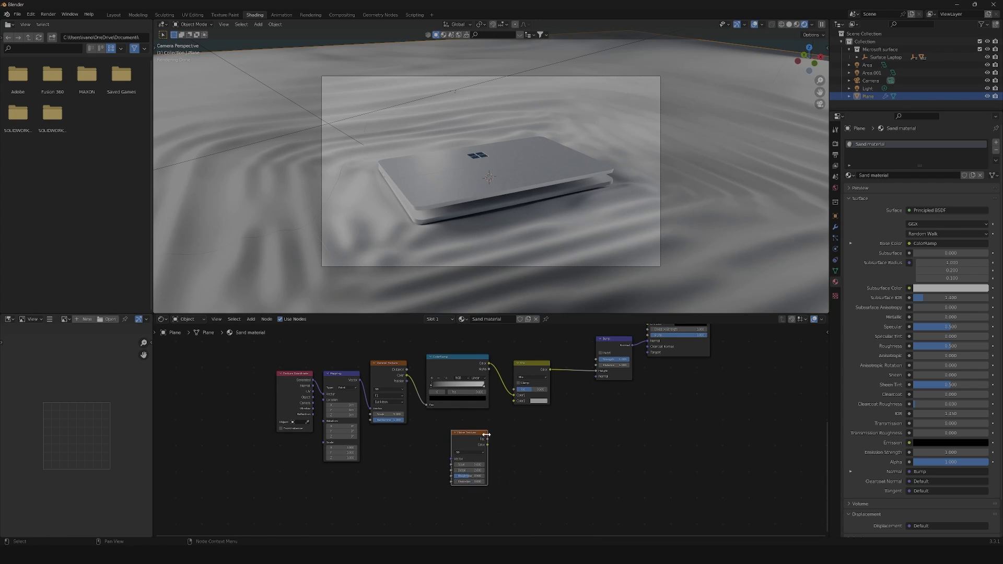
drag(488, 445, 514, 401)
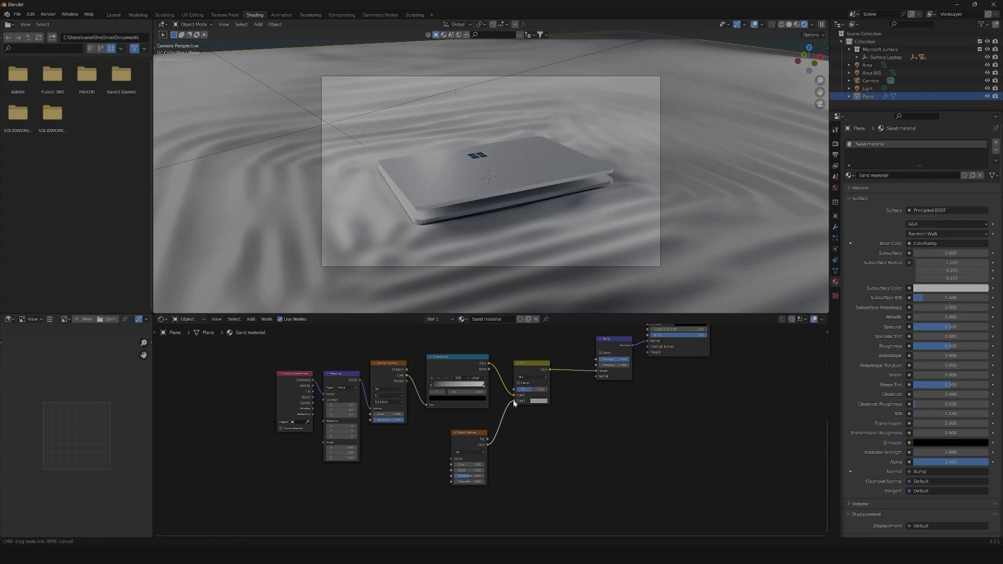
Step: Set the Mix node's Fac to 0.94
click(541, 391)
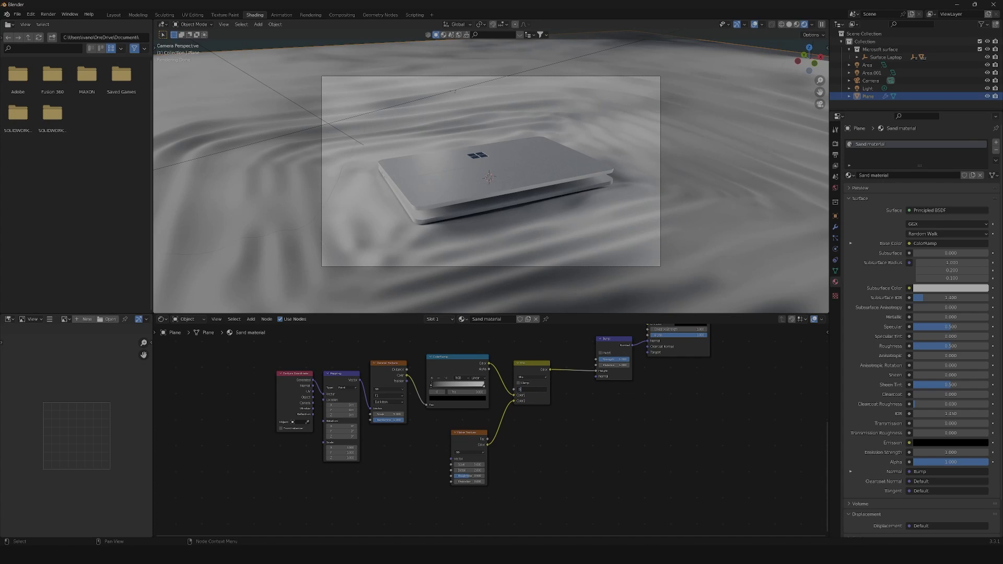
text(0.4)
key(Return)
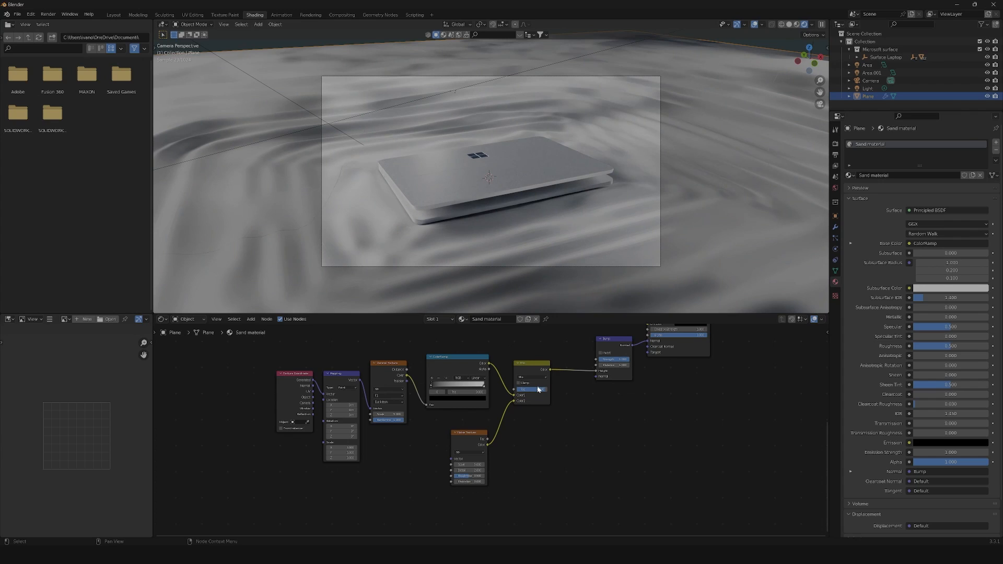
scroll(460, 265, up, 5)
scroll(440, 262, down, 2)
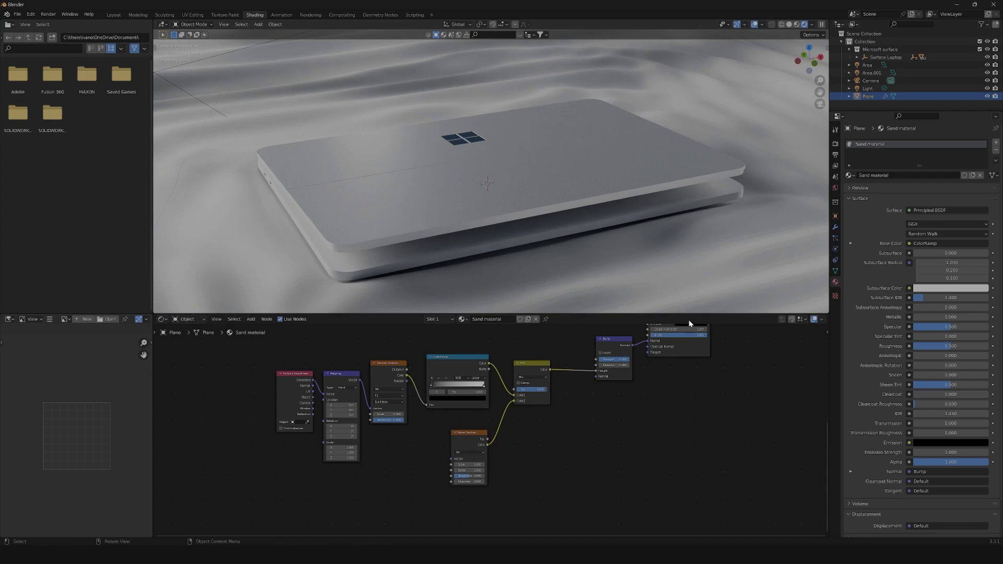
Step: Set the Bump node's Strength to 0.2 and change its Distance
click(614, 359)
key(Return)
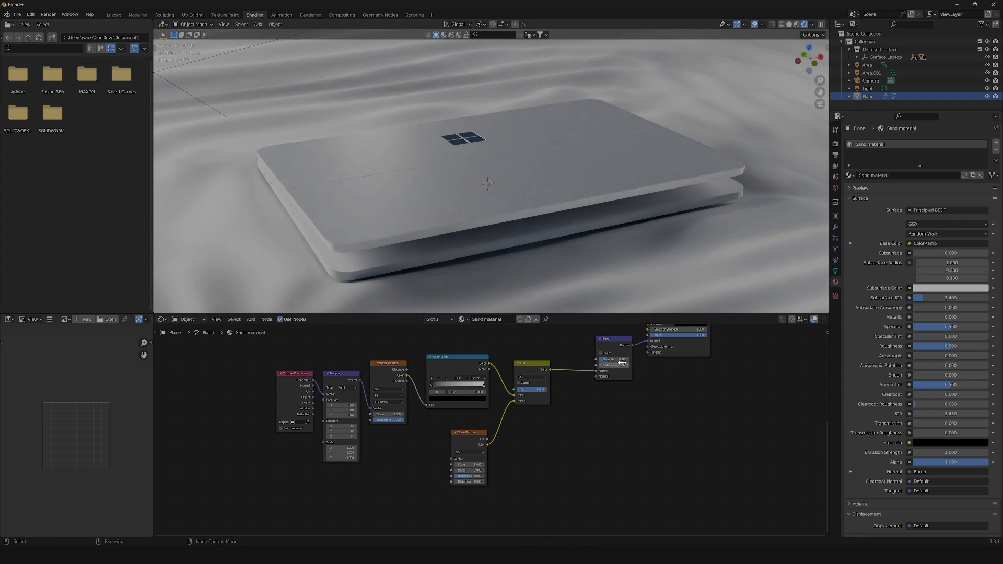
click(625, 365)
key(Return)
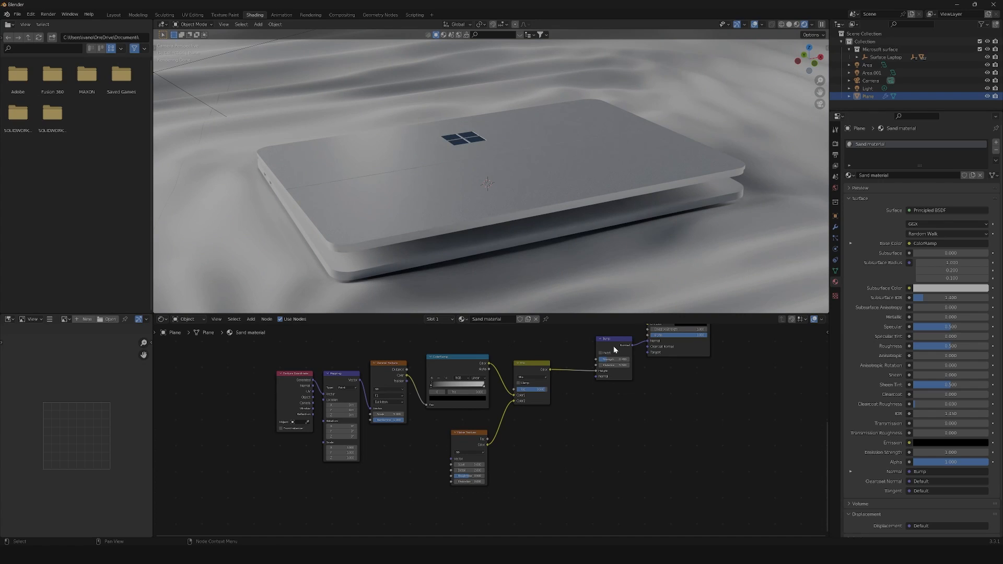
Step: Set the Voronoi Texture's Scale to 10000 and examine the sand grain close up beside the laptop's corner
click(388, 414)
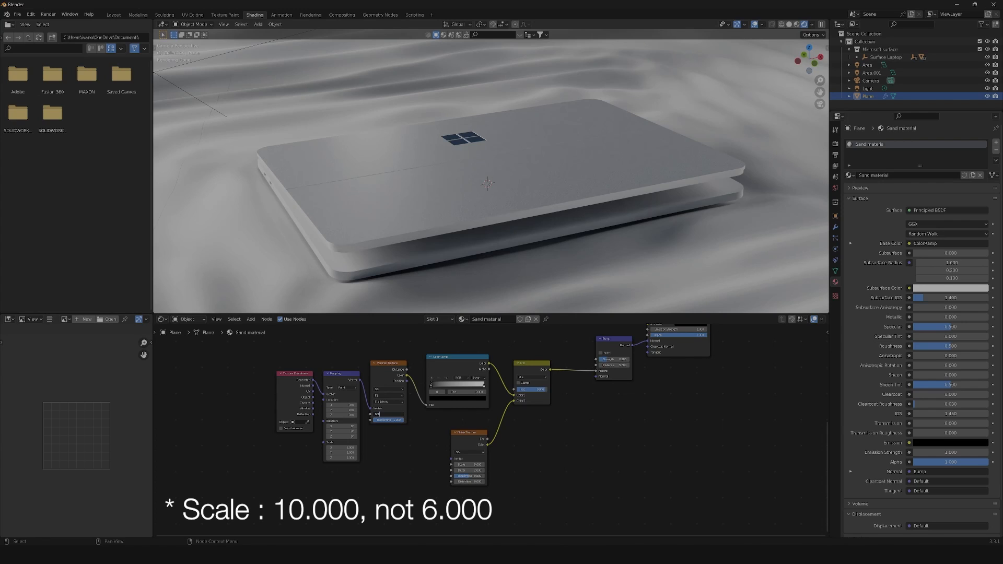
key(Return)
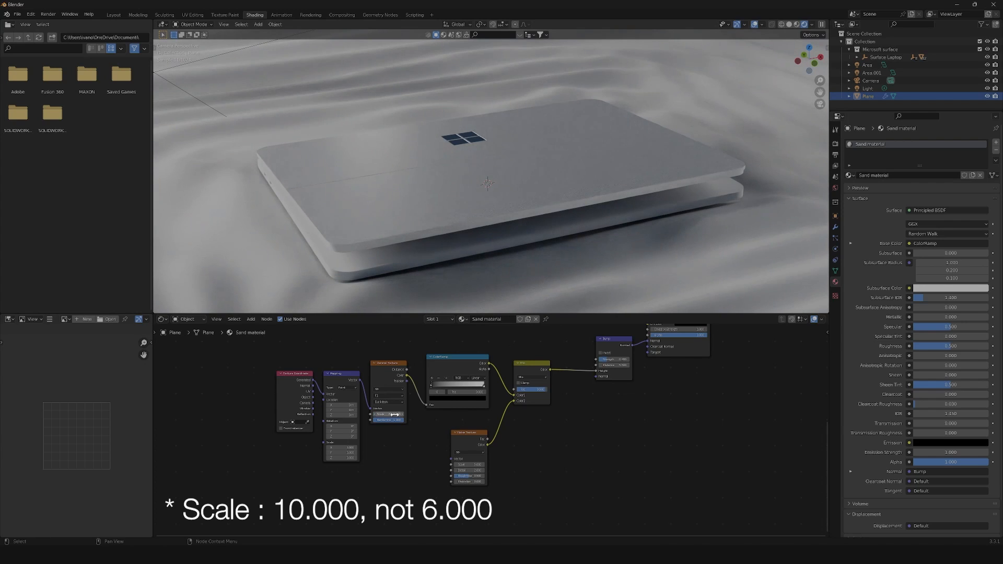
scroll(317, 270, up, 5)
scroll(334, 268, down, 4)
scroll(355, 270, up, 3)
shift+middle_drag(355, 270, 585, 148)
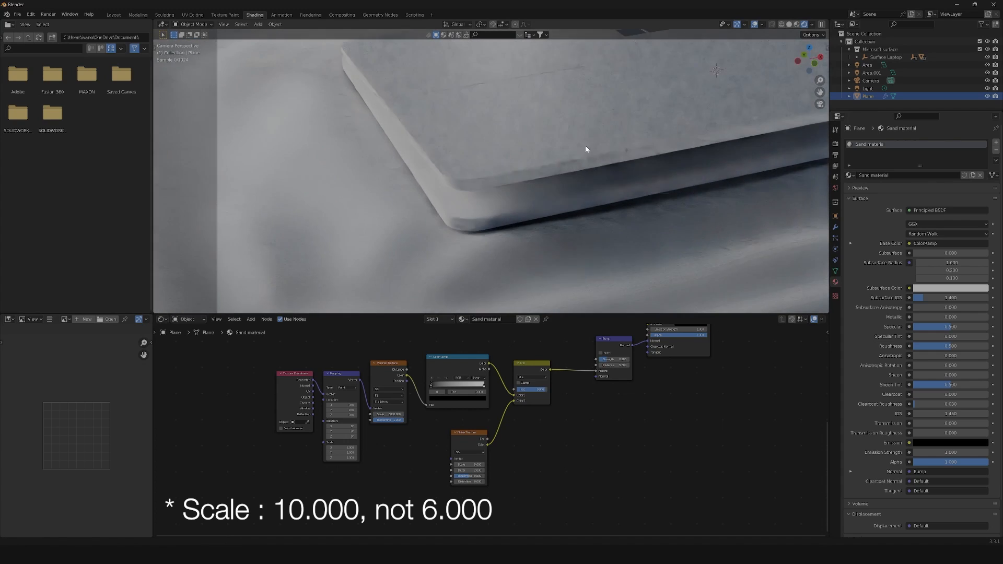
shift+middle_drag(314, 264, 439, 228)
scroll(460, 237, up, 2)
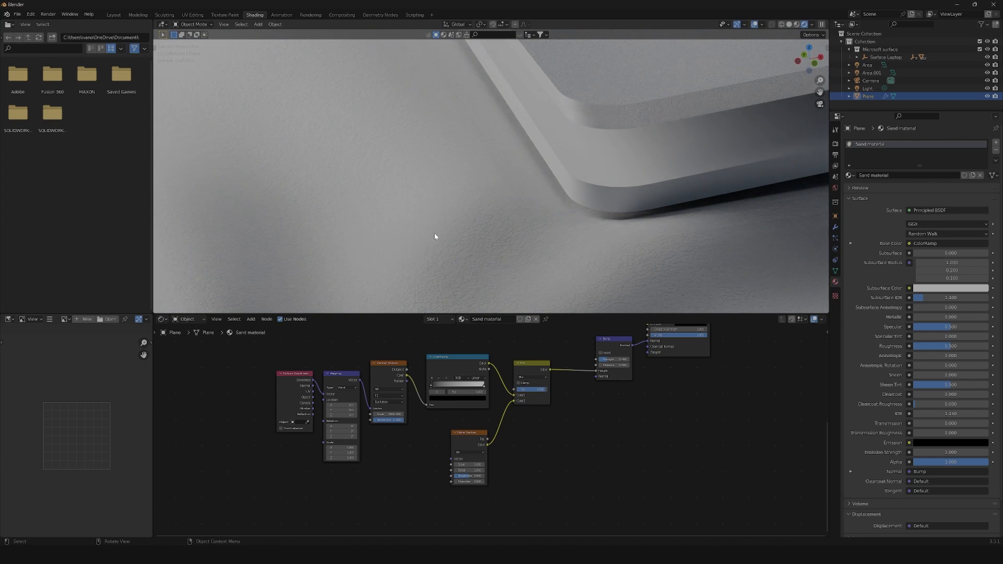
scroll(434, 236, down, 2)
scroll(431, 236, up, 3)
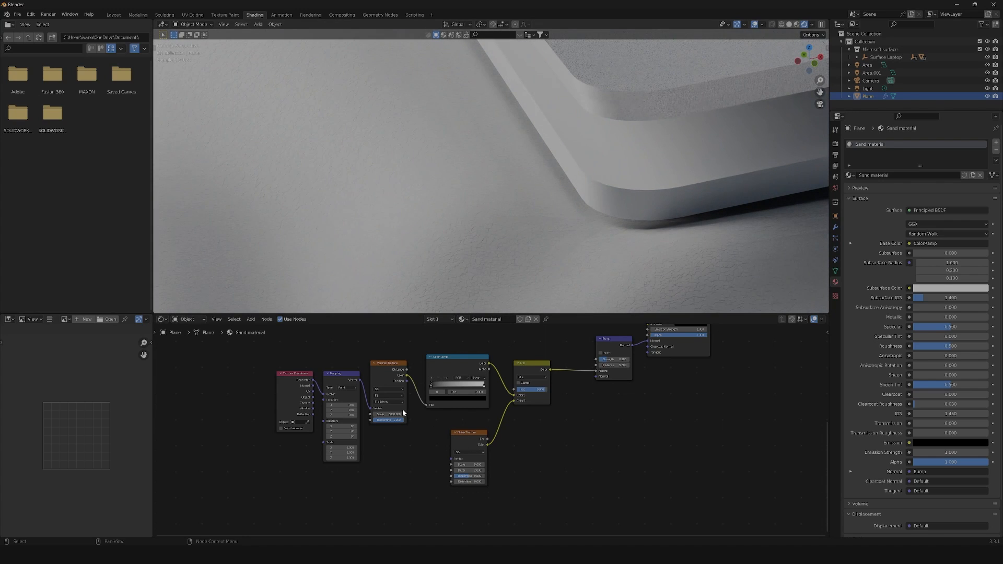
Step: Switch the Voronoi Texture's feature to Smooth F1 and reduce its Smoothness
click(388, 396)
click(387, 413)
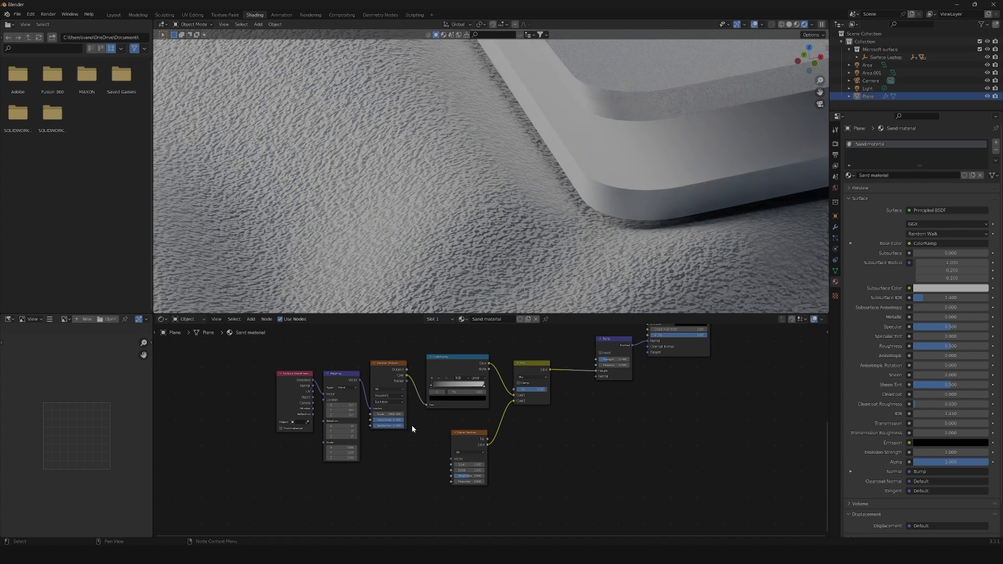
click(388, 421)
text(0.05)
key(Return)
Step: Adjust the new Noise Texture's Scale, set its Detail to 15 and its Roughness to 0.3
click(477, 463)
click(477, 470)
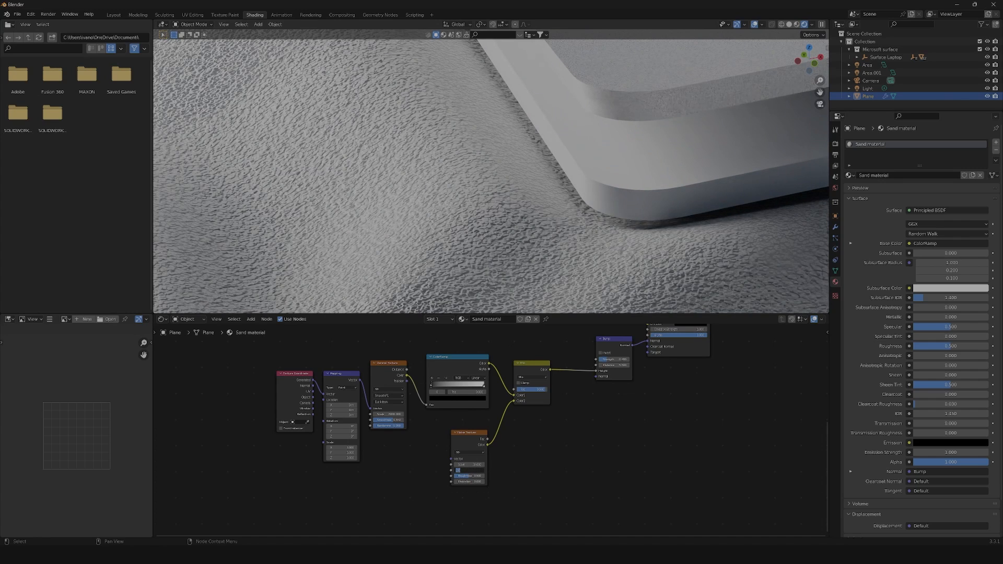
text(15)
key(Return)
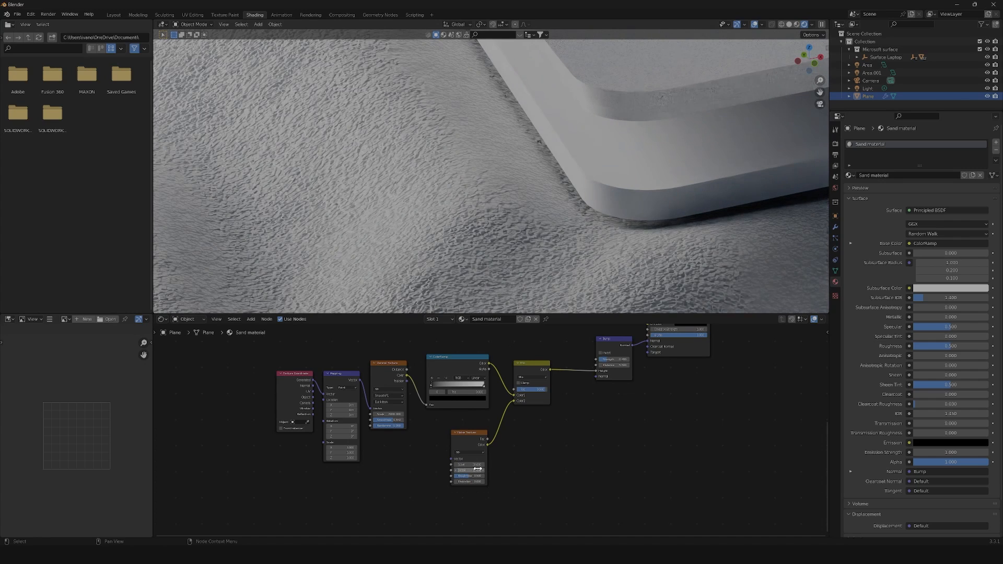
click(473, 476)
text(0.)
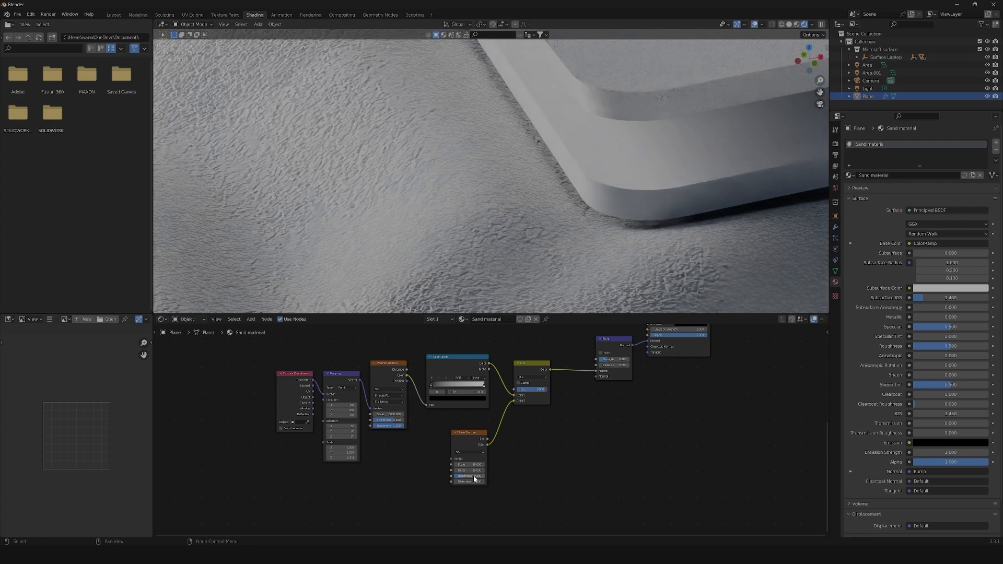
text(3)
key(Return)
Step: Move the black stop of the Voronoi branch's ColorRamp to position 0.2
scroll(507, 483, down, 2)
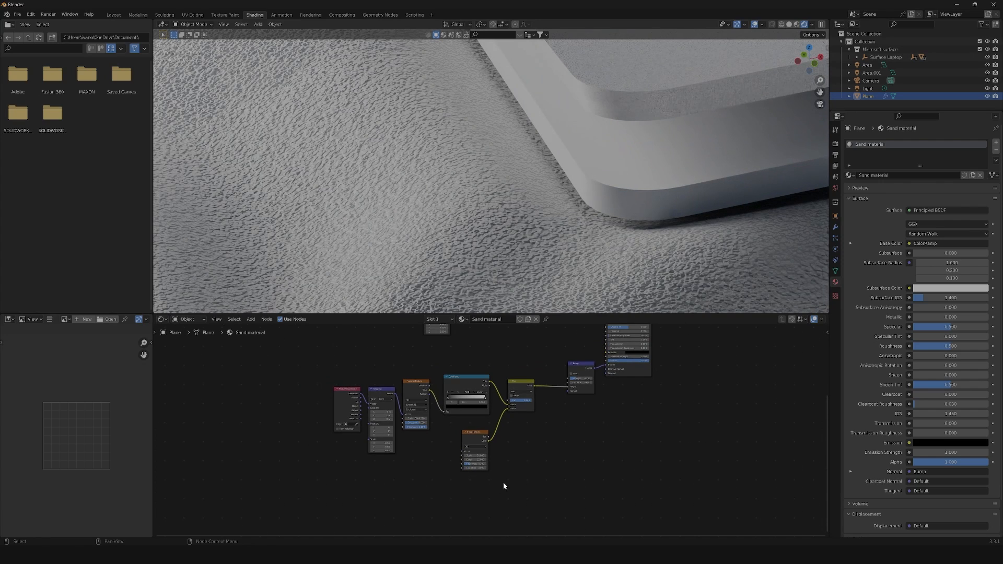
middle_drag(548, 430, 554, 435)
scroll(501, 374, up, 3)
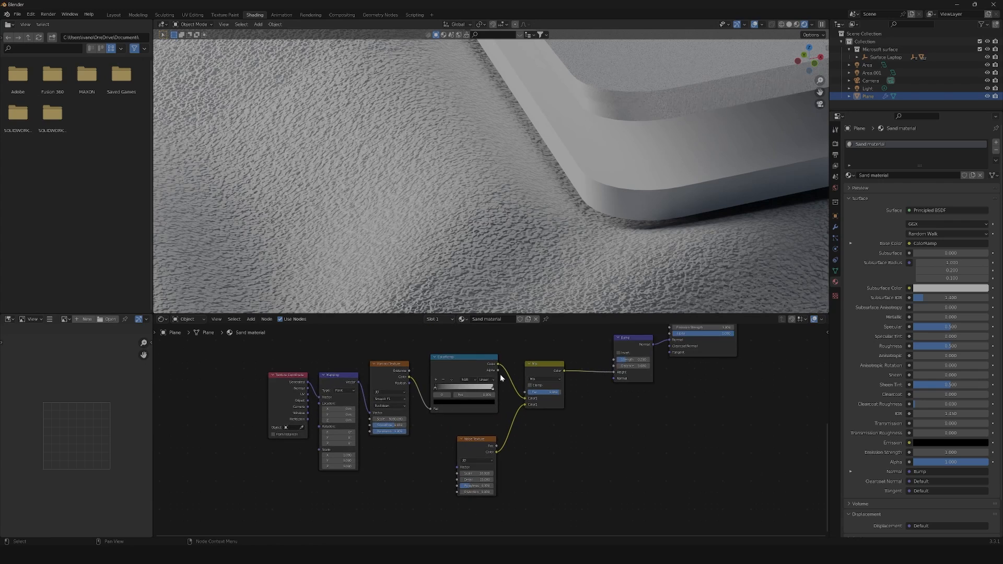
middle_drag(435, 332, 435, 384)
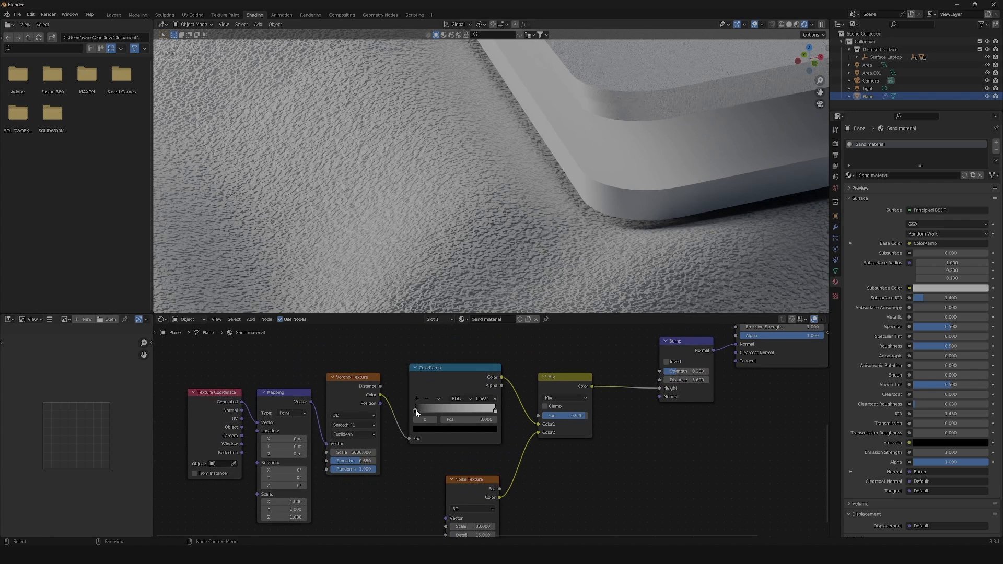
drag(416, 410, 425, 412)
double_click(468, 419)
text(0.2)
key(Return)
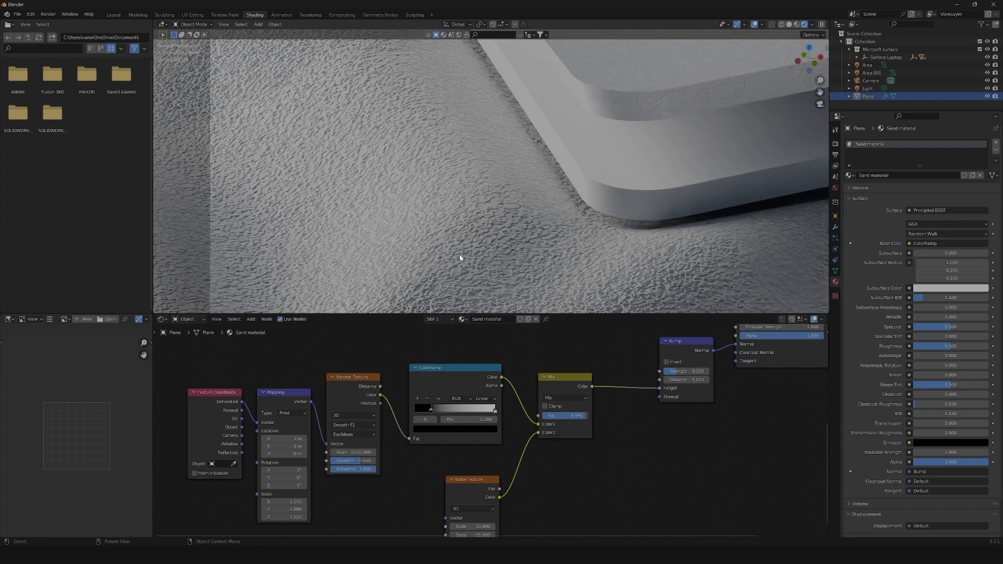
Step: Raise the Principled BSDF's Roughness to 1 and set its Metallic to 0.015
key(KP_0)
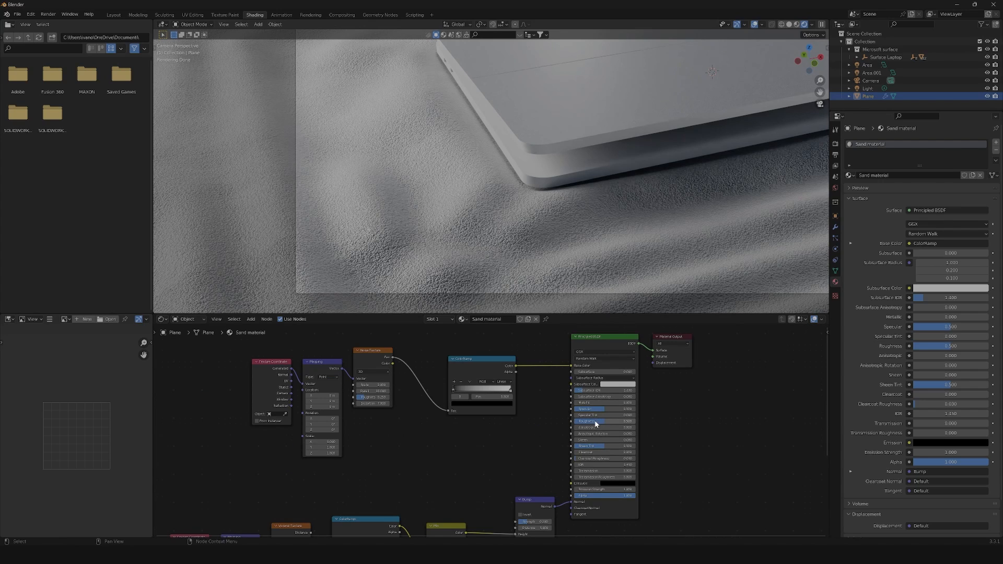
drag(597, 422, 635, 421)
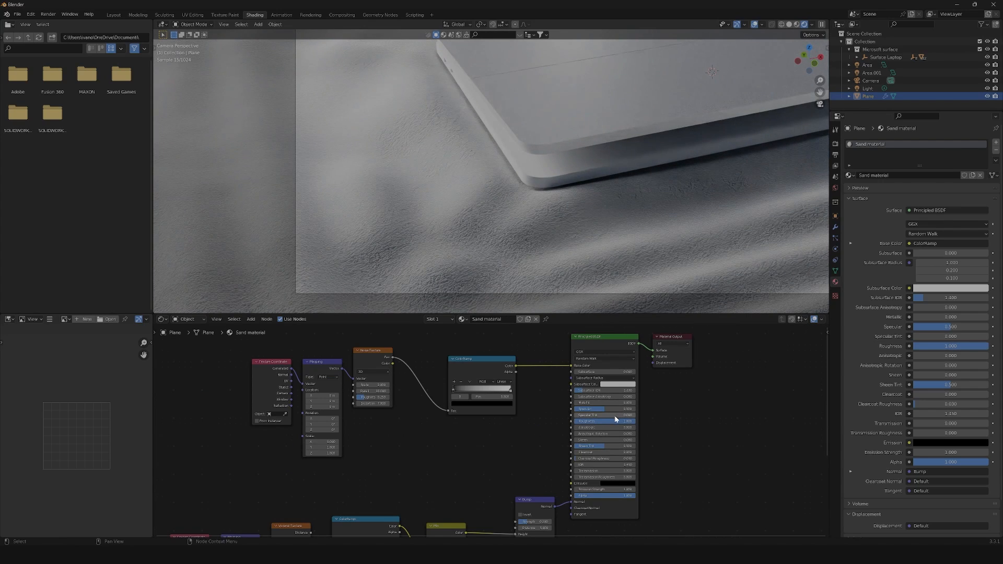
double_click(612, 402)
click(581, 402)
key(Return)
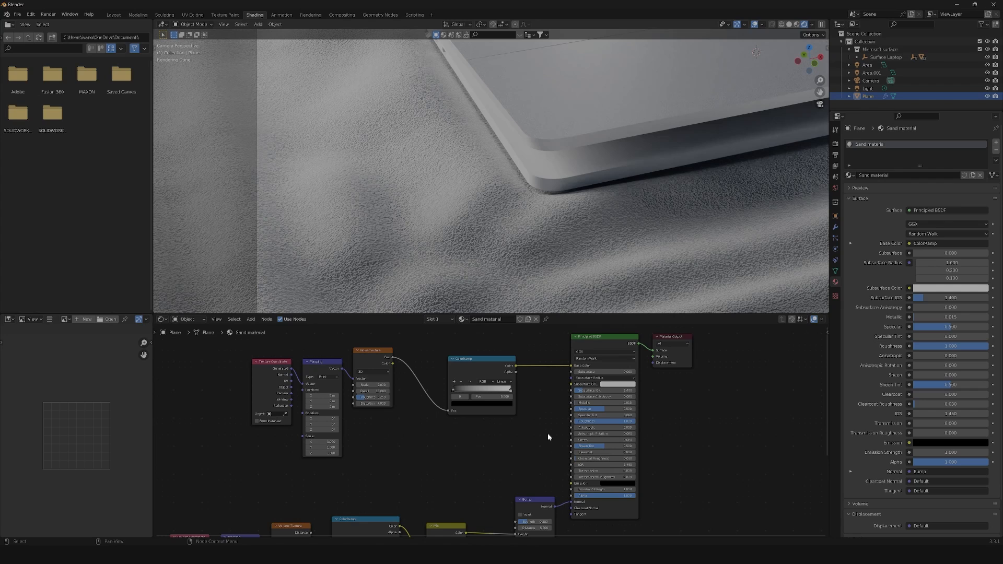
Step: Set the black stop of the base-color ColorRamp to hex color C5D3EB
click(468, 405)
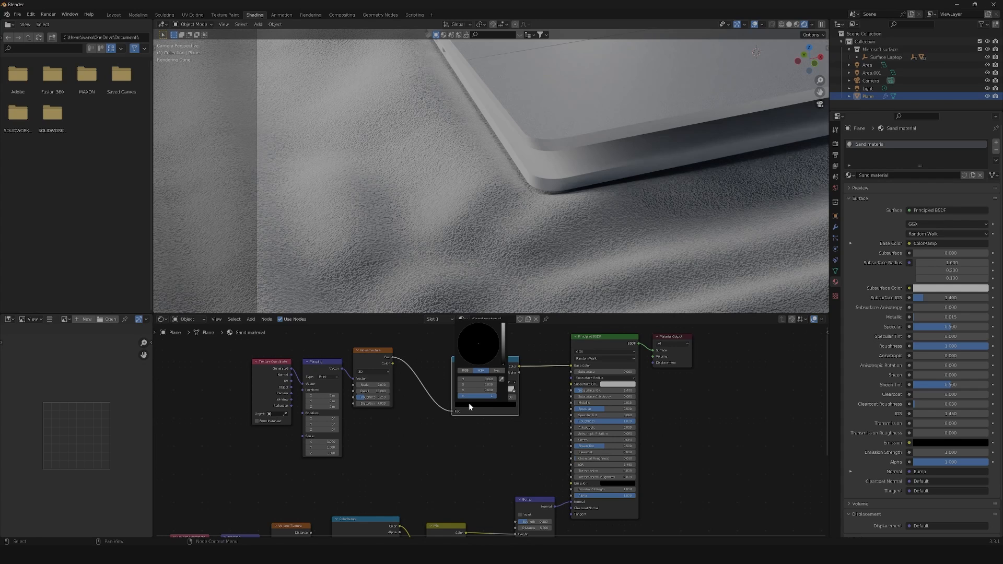
click(513, 388)
click(468, 405)
click(496, 371)
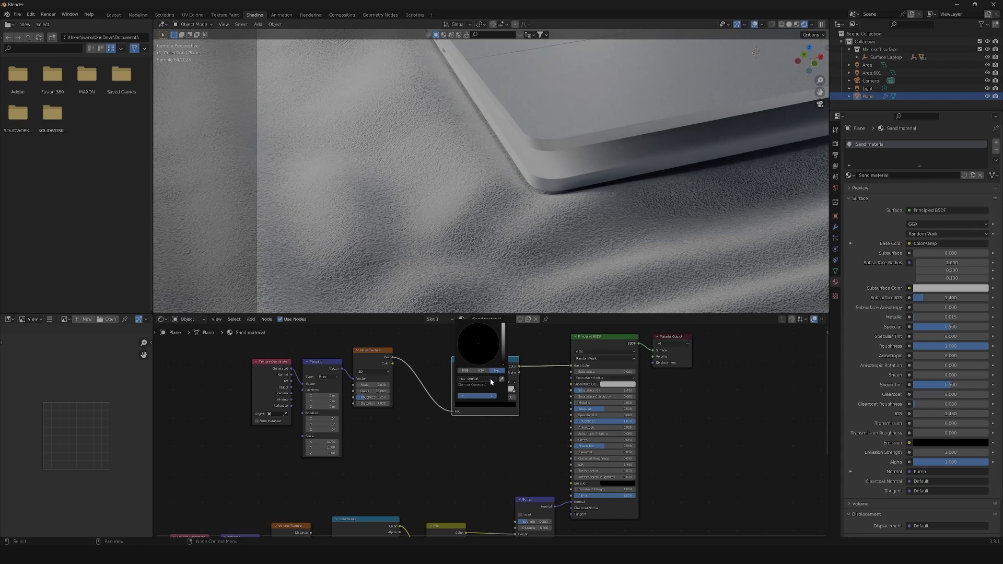
click(473, 379)
text(c)
text(5d3eb)
key(Return)
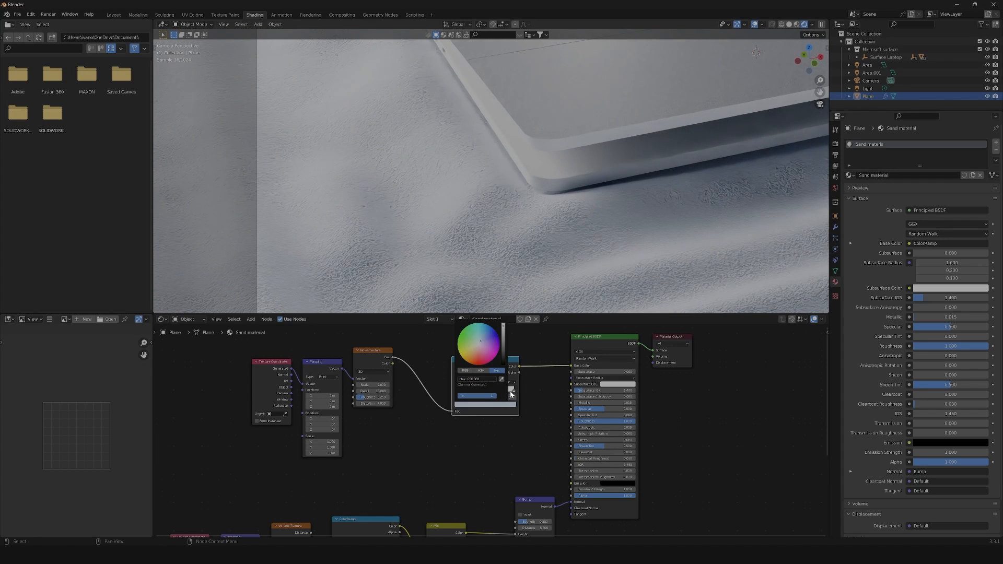
Step: Select the base-color ColorRamp's end stop and give it a muted lavender hex color
click(510, 392)
click(511, 393)
click(508, 405)
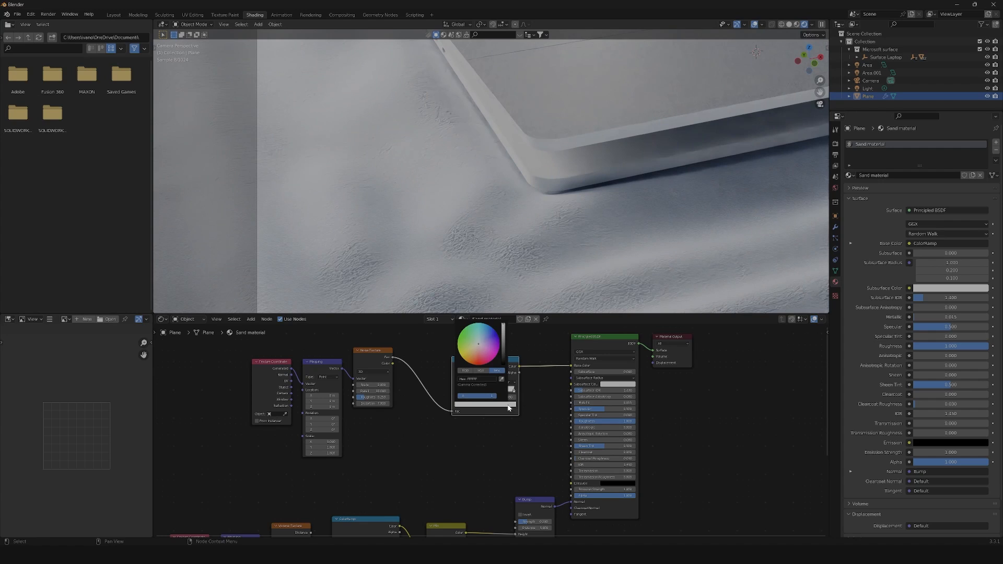
click(487, 379)
text(c)
key(Return)
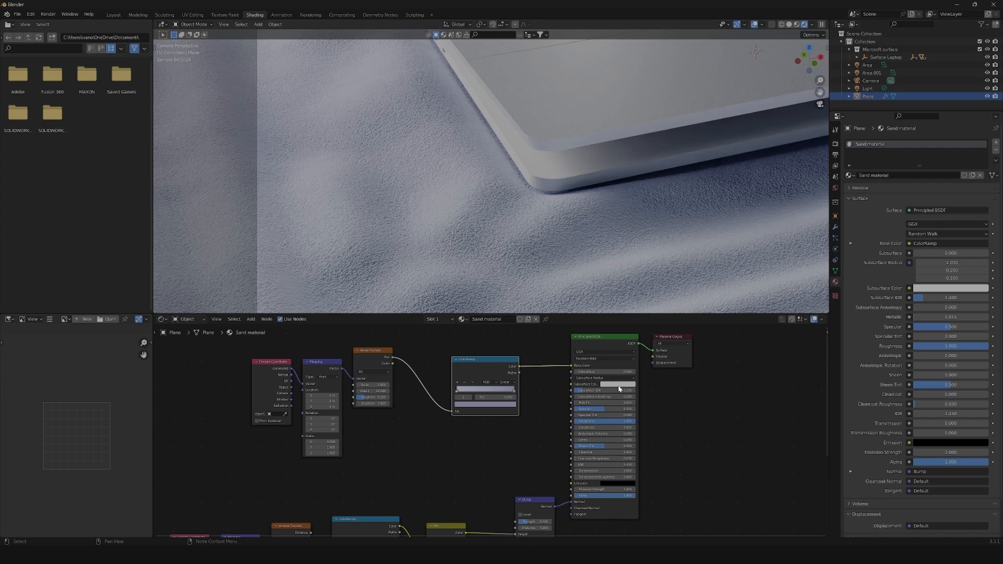
Step: Set the Principled BSDF's Subsurface Color to hex 81B4E7
click(616, 385)
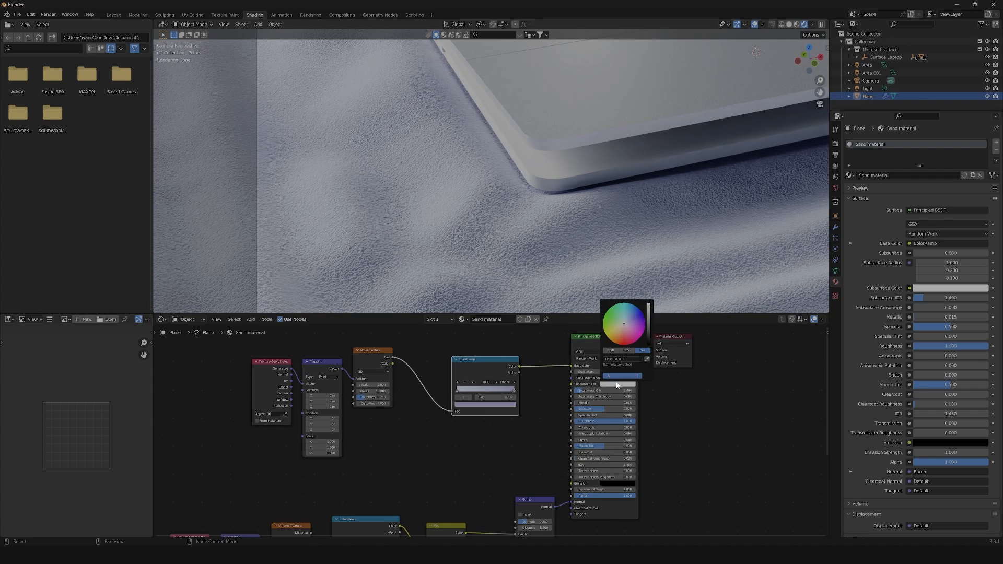
click(639, 360)
text(8)
text(1b4e7)
key(Return)
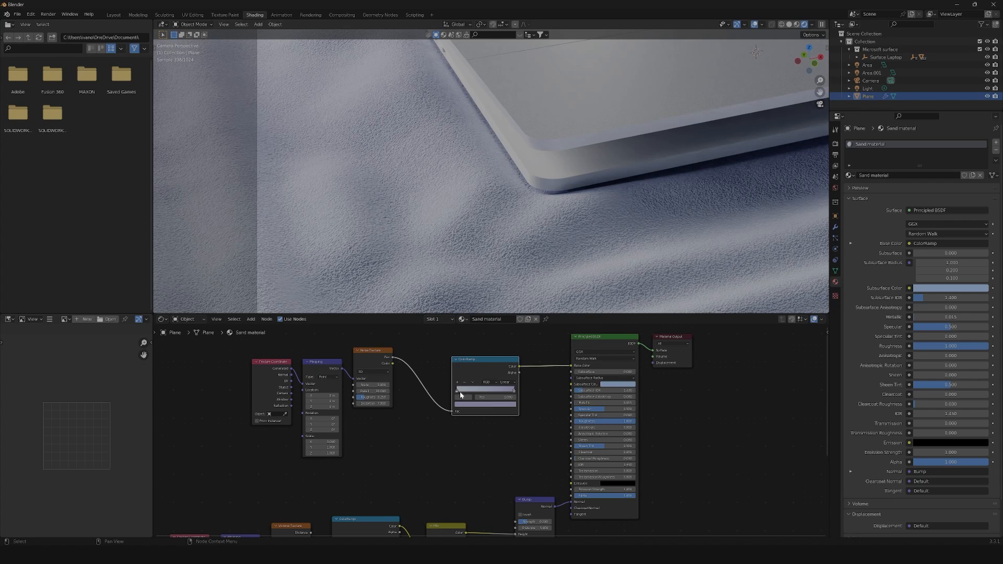
Step: Move the first stop of the base-color ColorRamp to about the middle of the gradient
drag(458, 390, 509, 393)
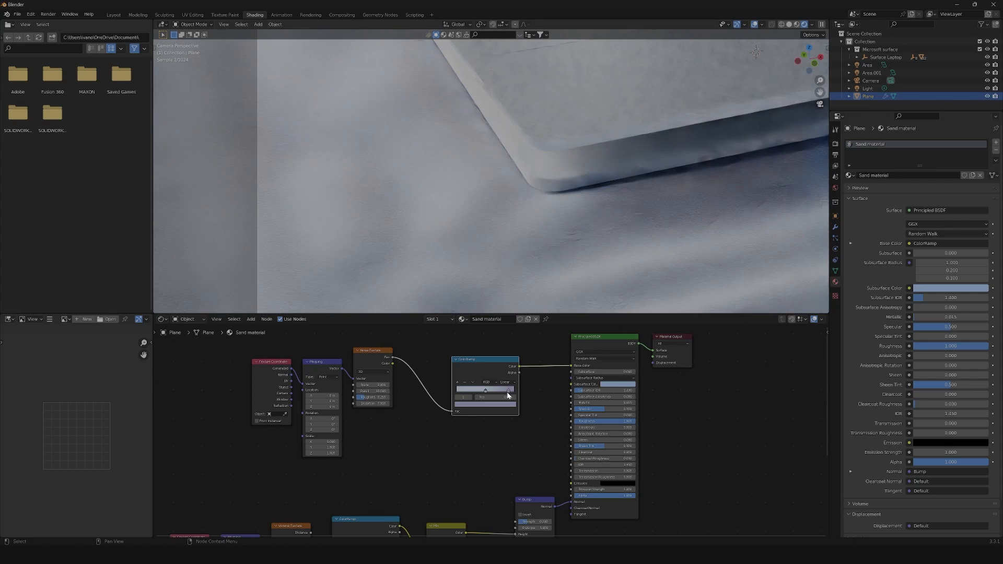
scroll(549, 282, down, 6)
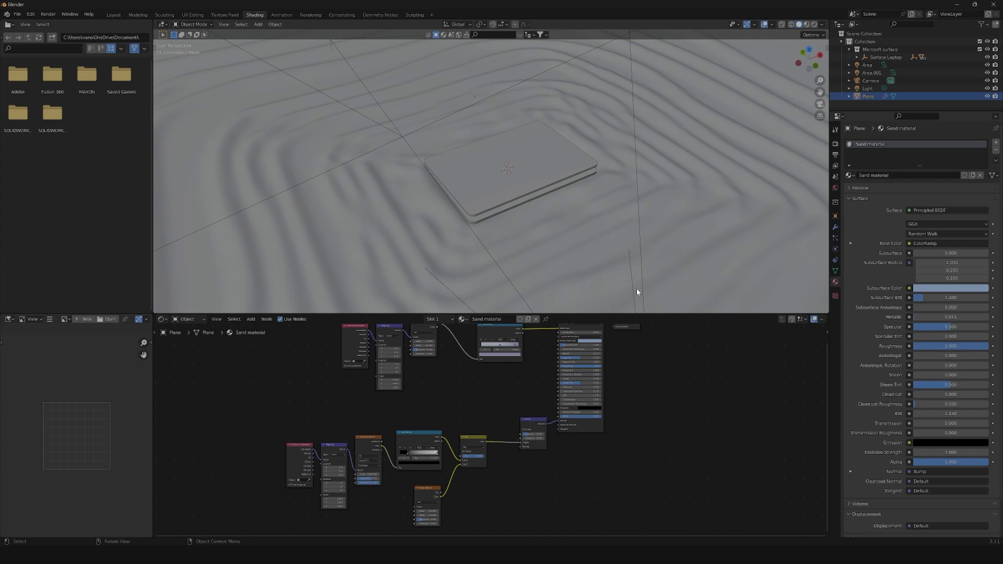
Step: Add a cube mesh at the laptop and scale it down to about 0.314 m per side
scroll(635, 290, up, 6)
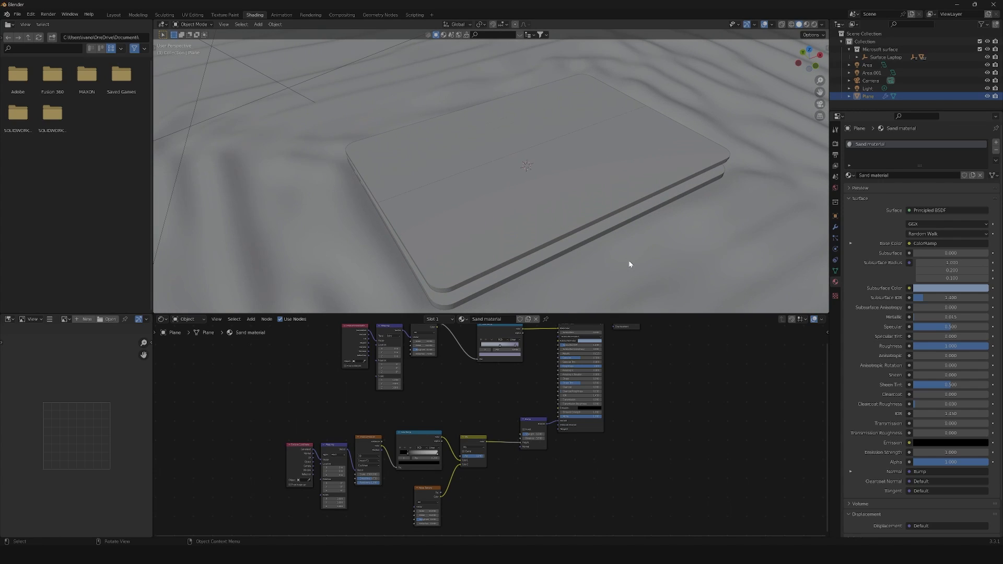
key(shift+a)
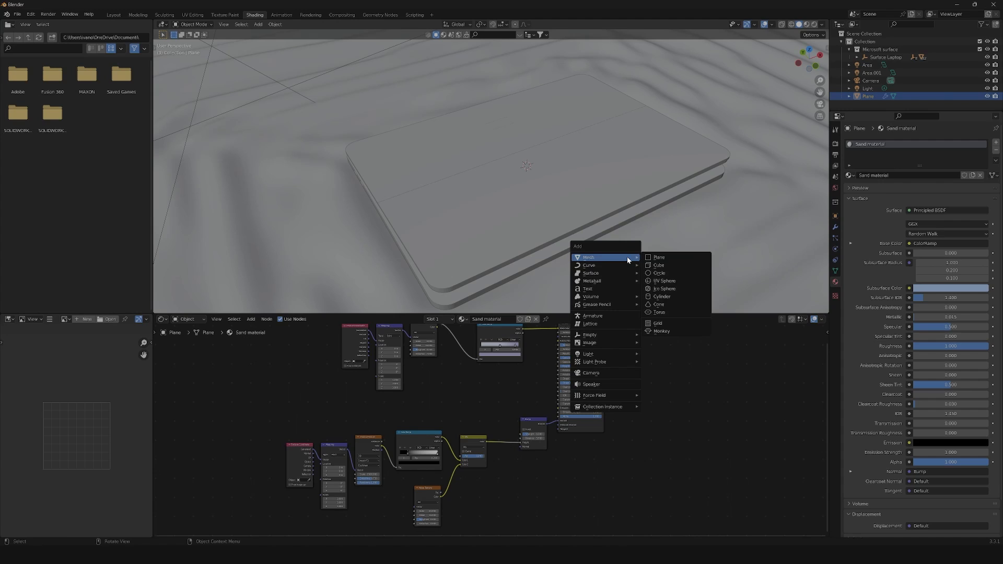
click(660, 265)
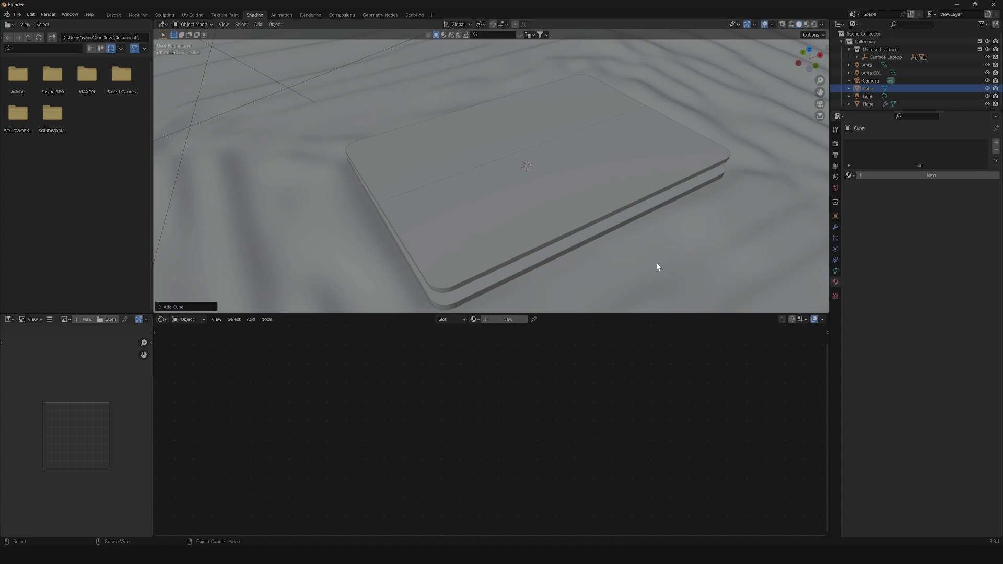
scroll(556, 207, down, 3)
scroll(556, 207, down, 4)
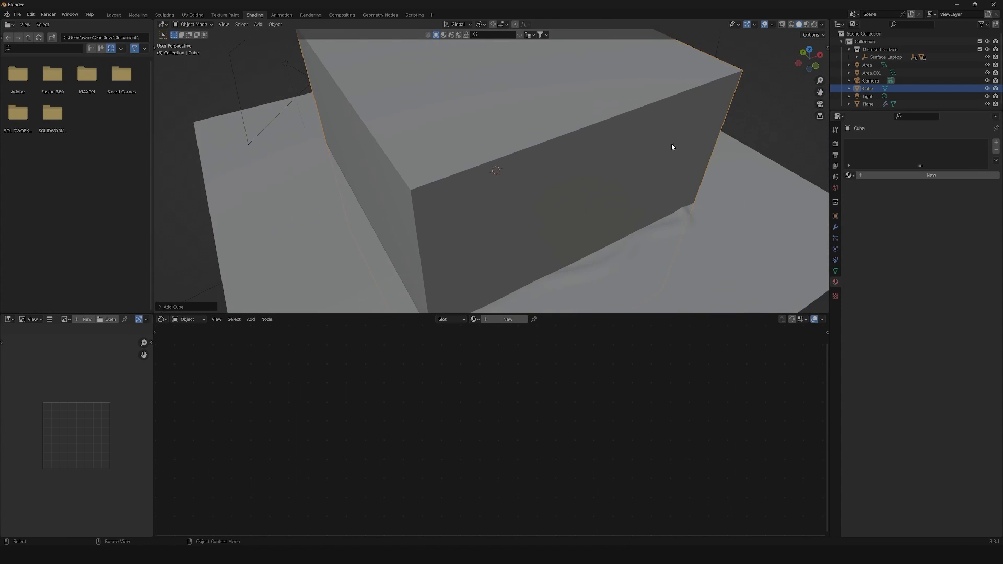
scroll(637, 158, down, 4)
key(s)
click(515, 182)
scroll(515, 182, up, 4)
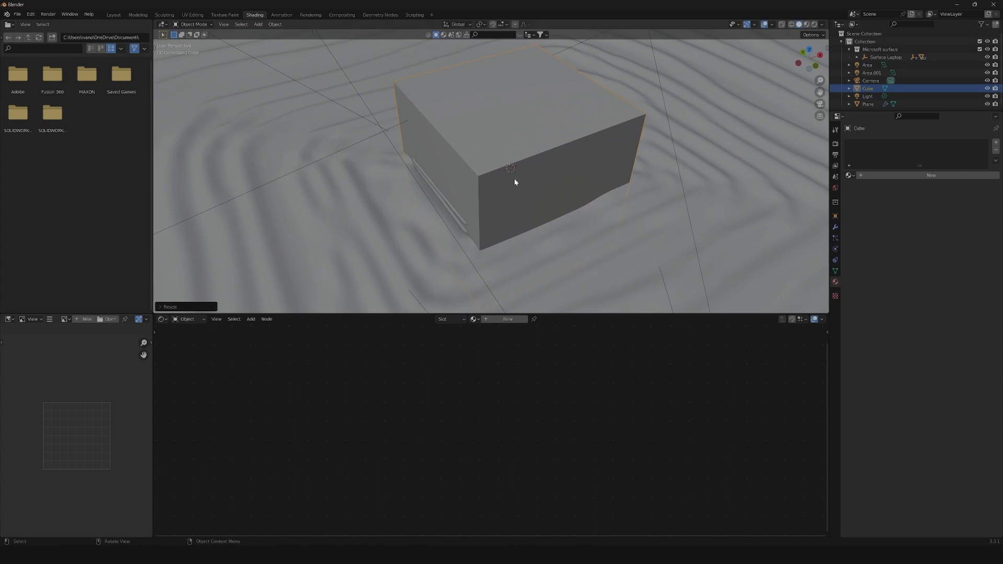
Step: Raise the cube above the laptop toward its far side
key(g)
click(542, 107)
scroll(572, 140, up, 3)
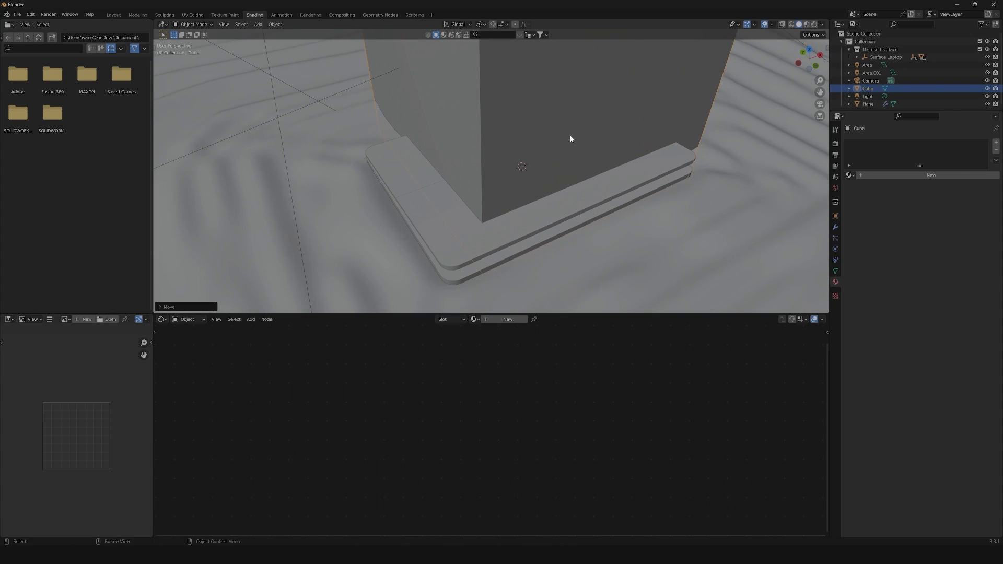
middle_drag(572, 141, 571, 253)
Step: Set the cube's X, Y and Z dimensions to 0.001 m each
click(823, 48)
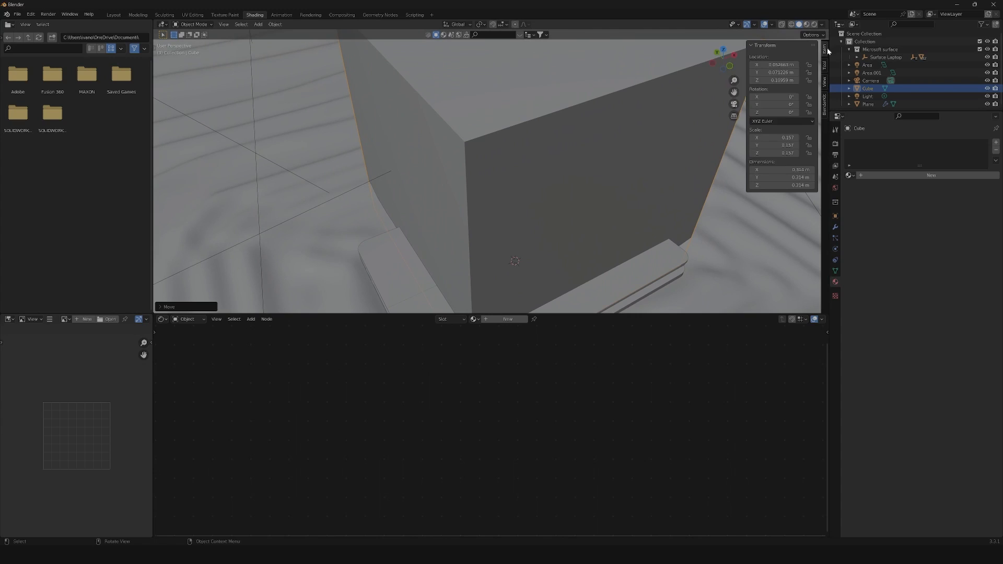
click(792, 170)
text(0)
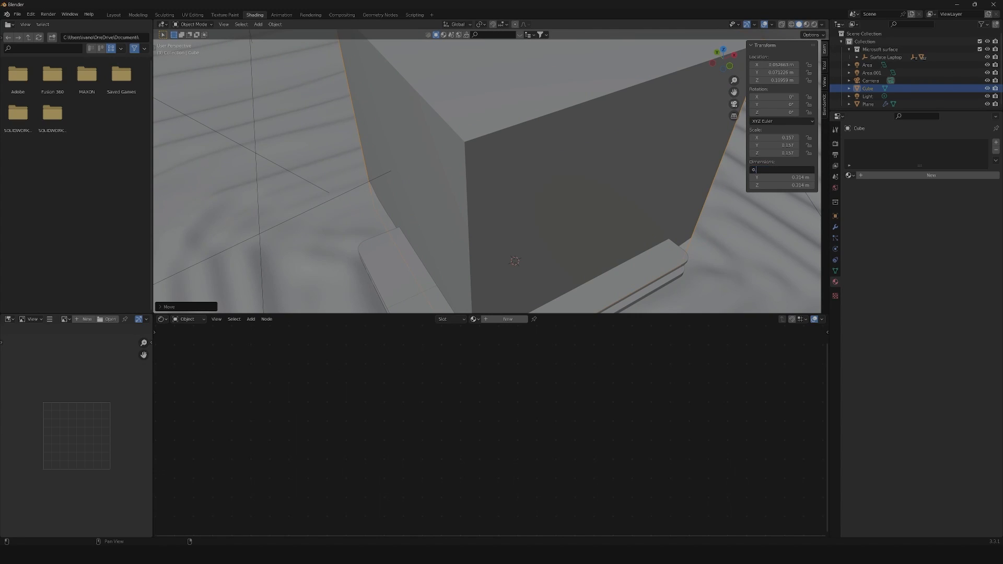
text(.001)
key(Return)
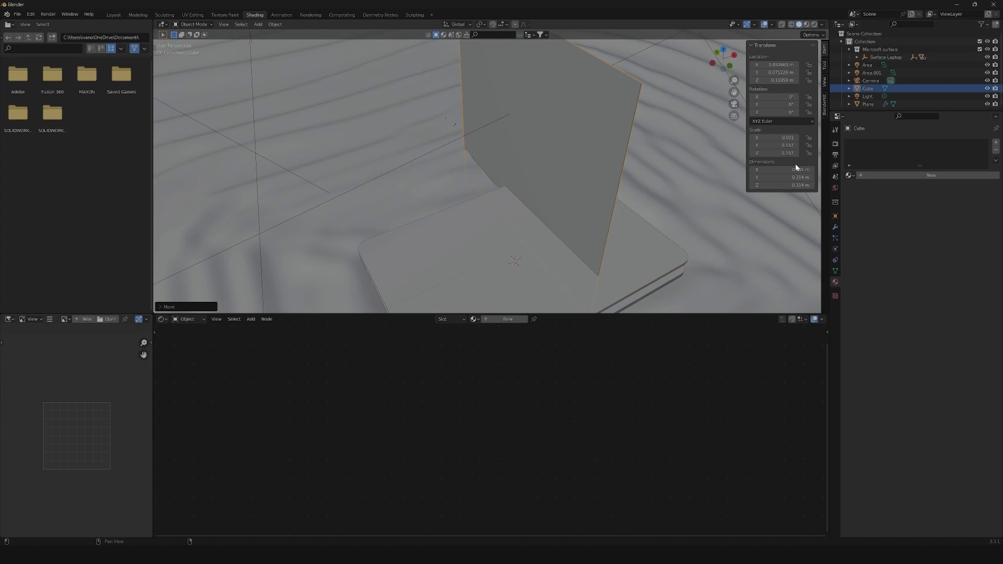
click(794, 169)
key(ctrl+c)
key(Tab)
key(ctrl+v)
key(Tab)
key(ctrl+v)
key(Return)
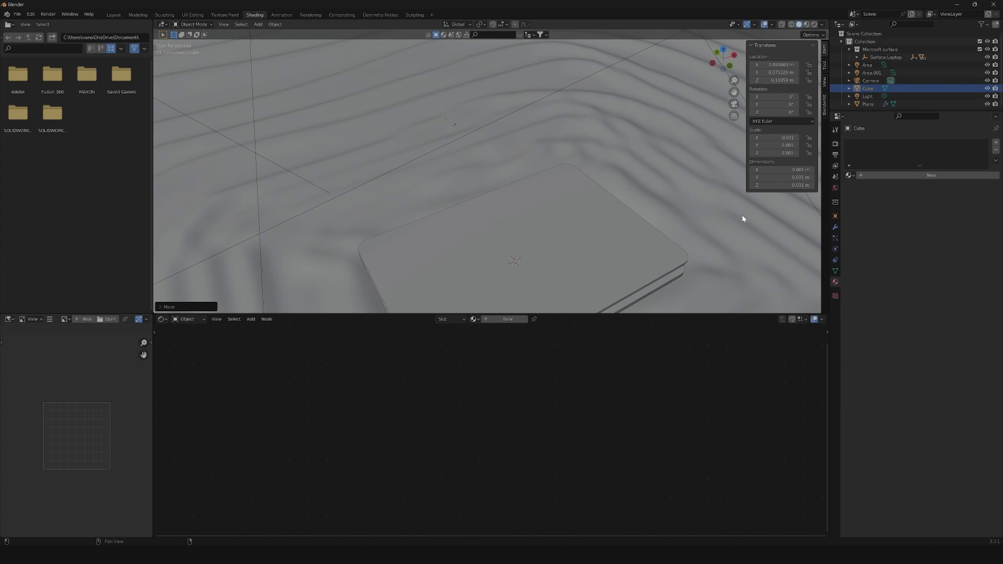
Step: Add a Bevel modifier to the tiny cube in the Modeling workspace
scroll(528, 222, up, 8)
shift+middle_drag(586, 89, 437, 233)
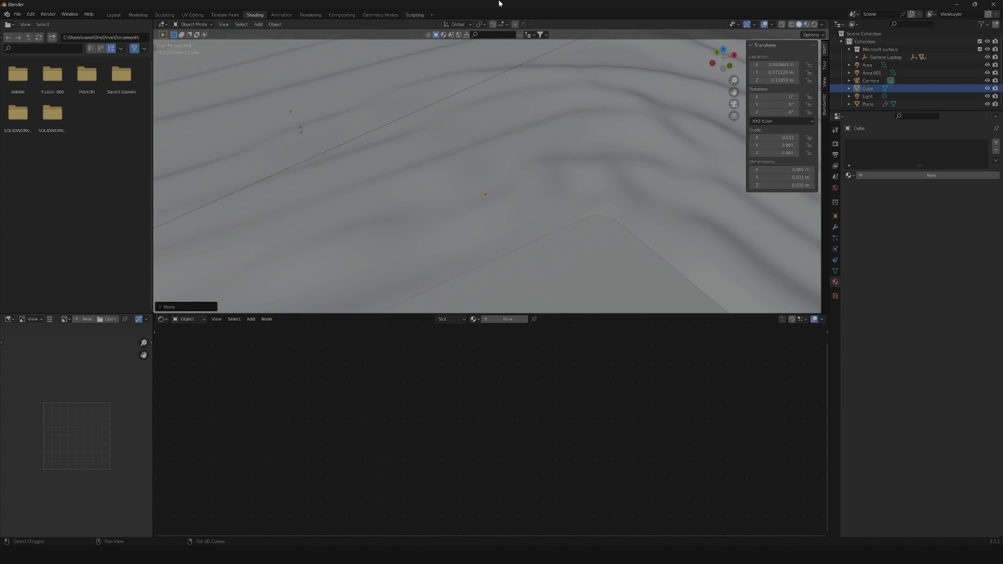
scroll(437, 152, up, 4)
click(488, 213)
click(482, 209)
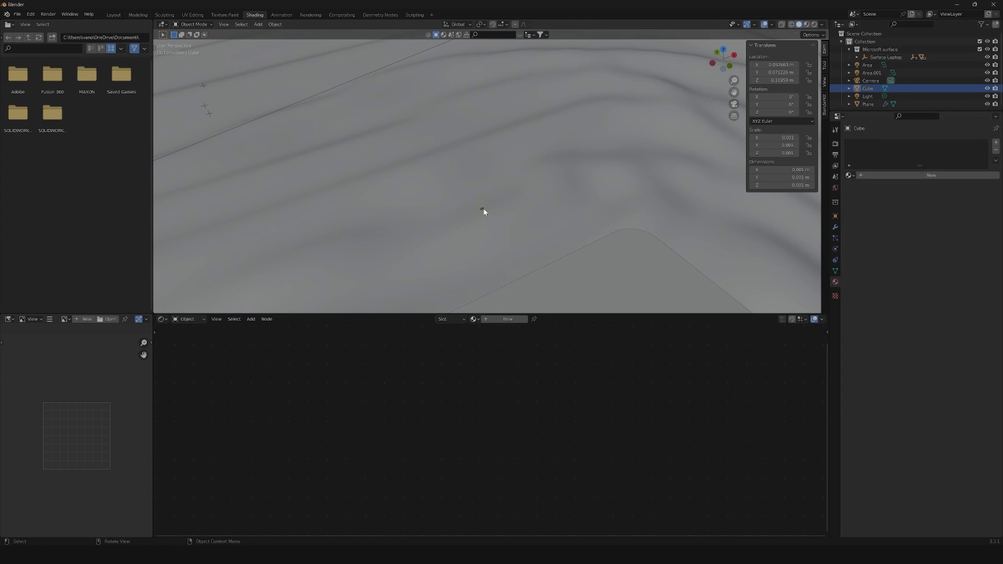
click(921, 143)
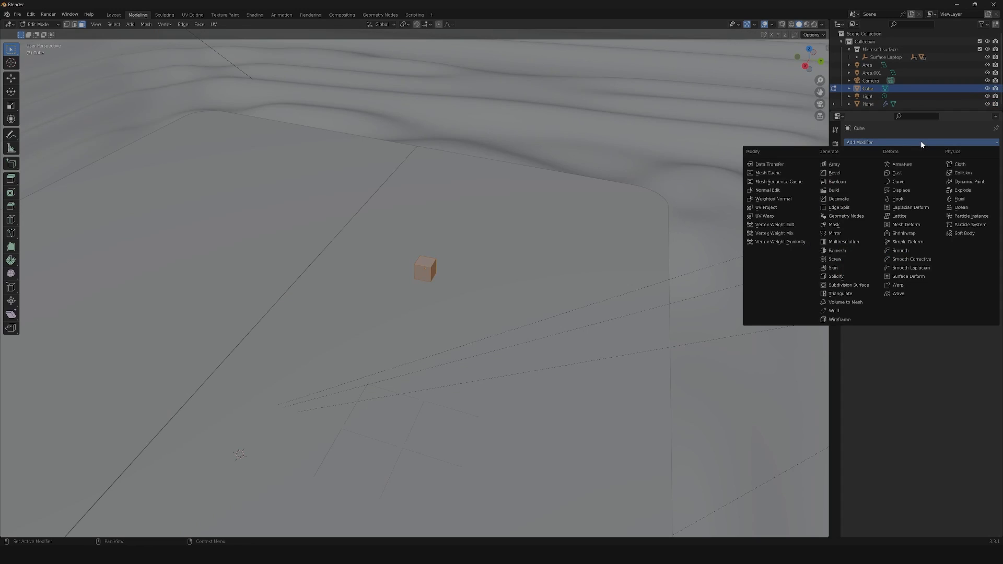
click(843, 172)
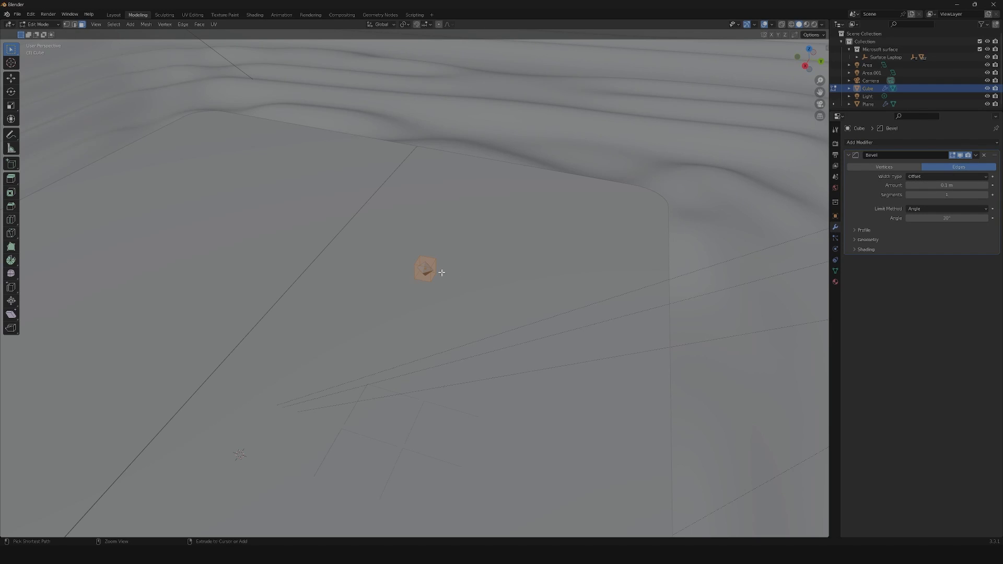
Step: Apply the tiny cube's object transform in Object Mode and return to editing its mesh
key(Tab)
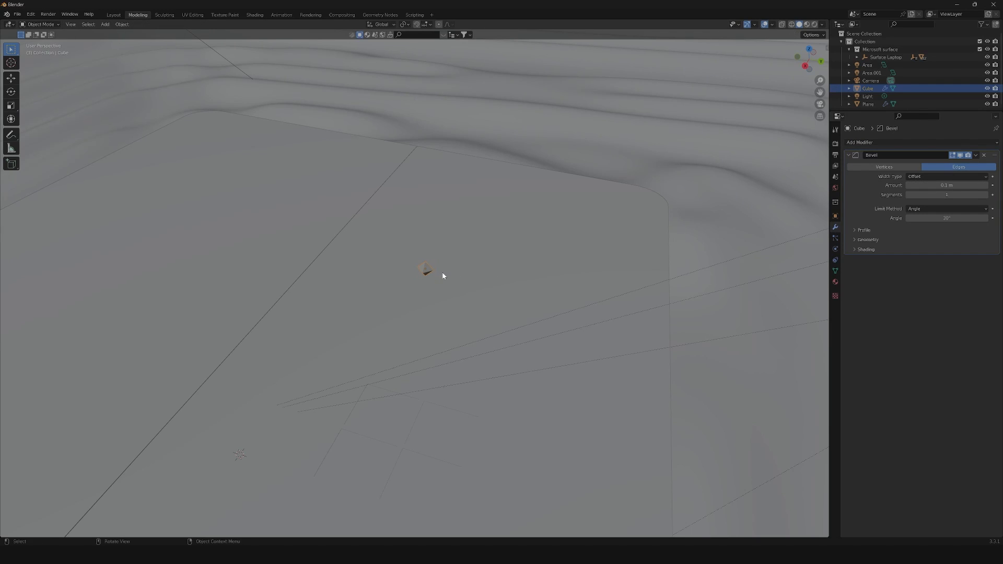
key(ctrl+a)
click(443, 274)
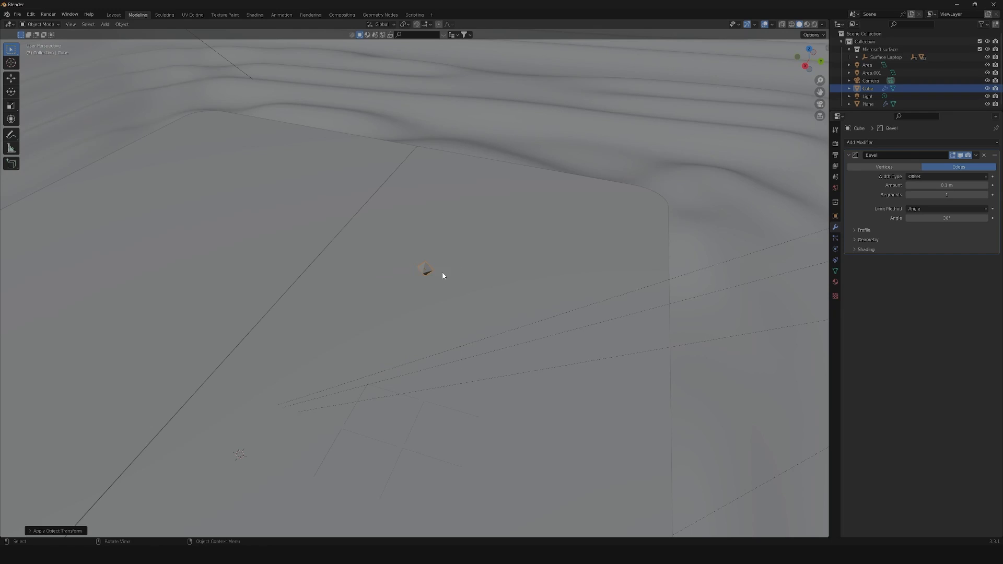
key(Tab)
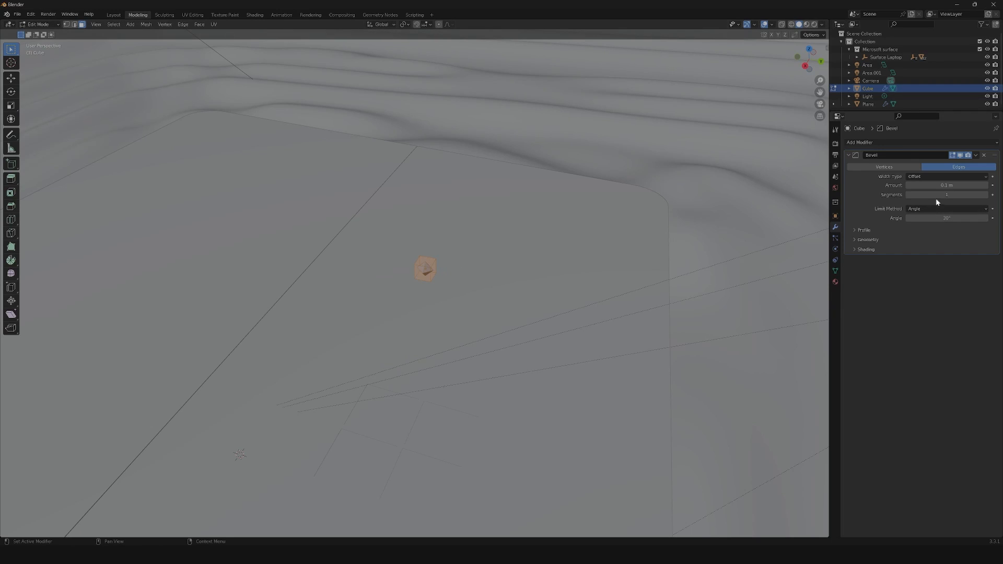
Step: Set the Bevel modifier's amount to 0.0003 m and increase its segments for a rounded grain shape
click(947, 185)
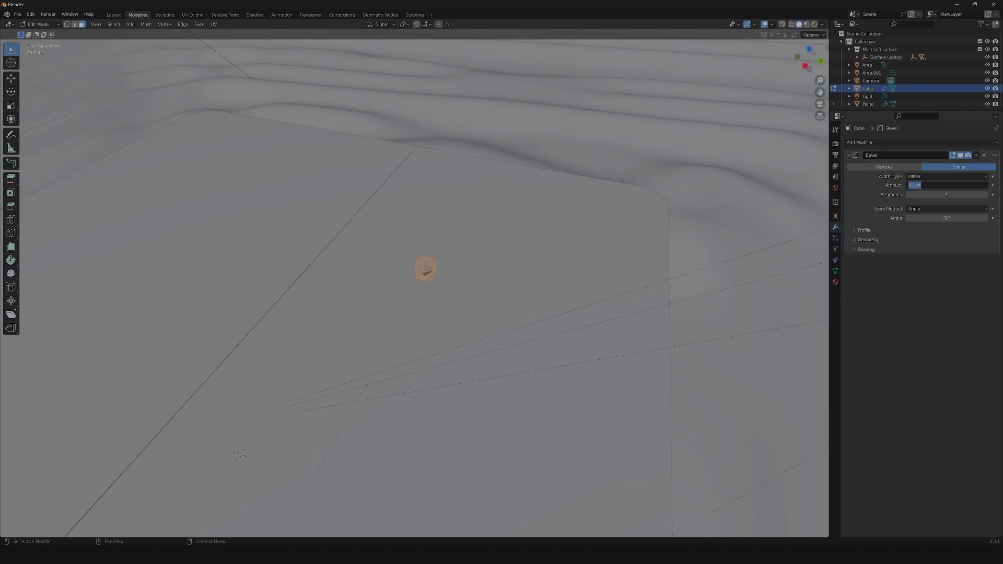
text(0.0001)
key(Return)
click(951, 185)
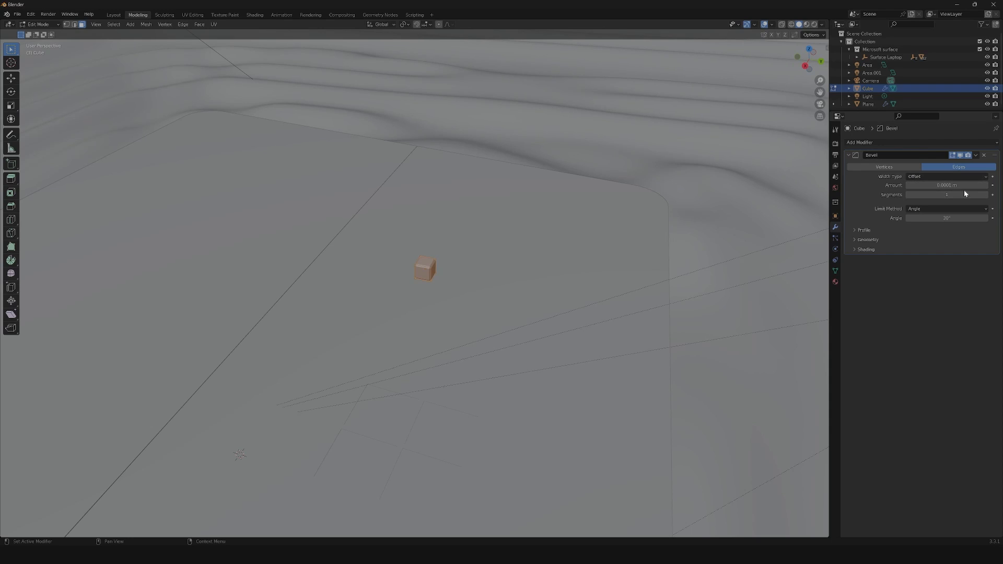
drag(924, 185, 921, 185)
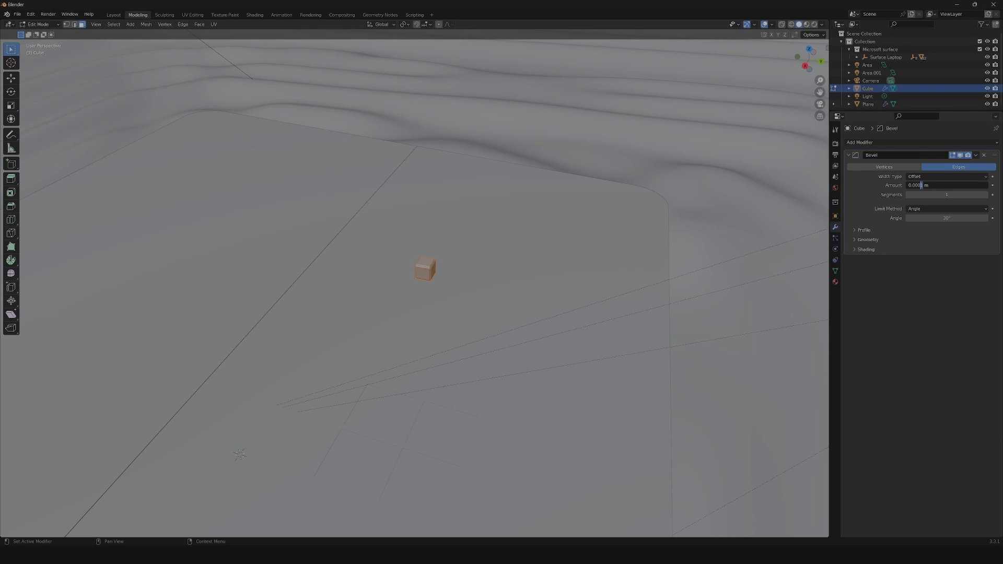
text(3)
key(Return)
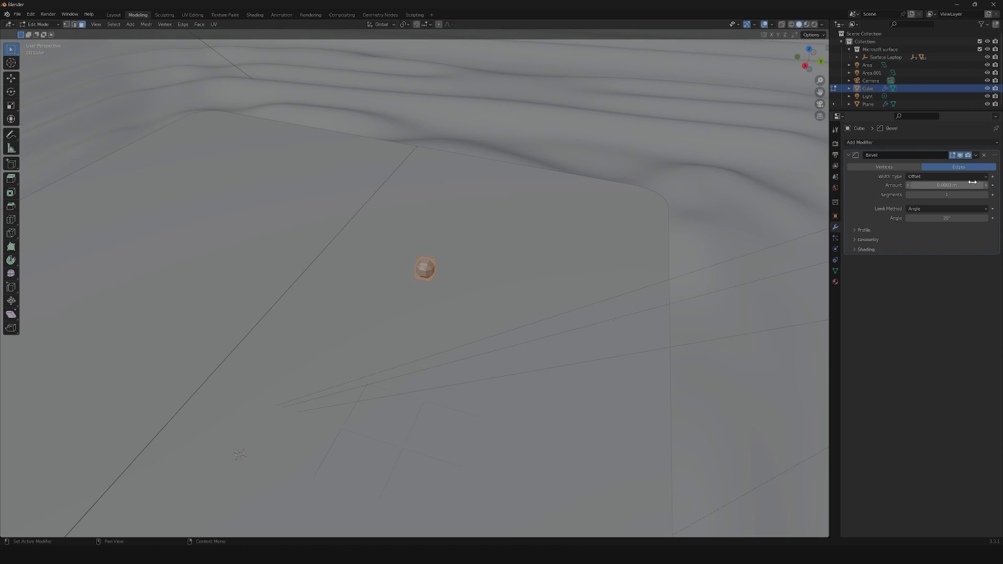
drag(971, 195, 991, 194)
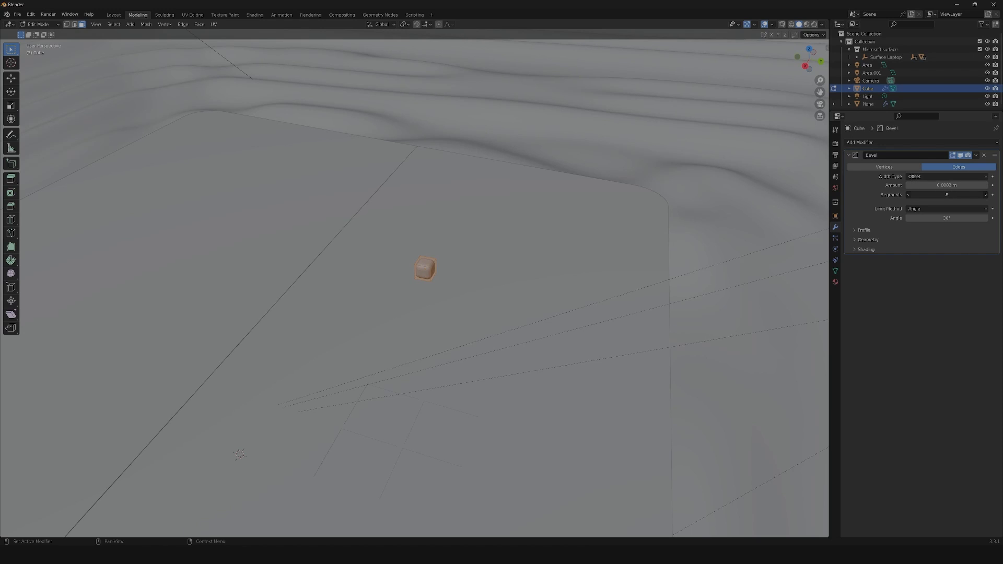
Step: Return the beveled cube to Object Mode and shade it smooth
click(673, 217)
scroll(406, 303, down, 2)
scroll(425, 289, up, 6)
scroll(425, 289, down, 4)
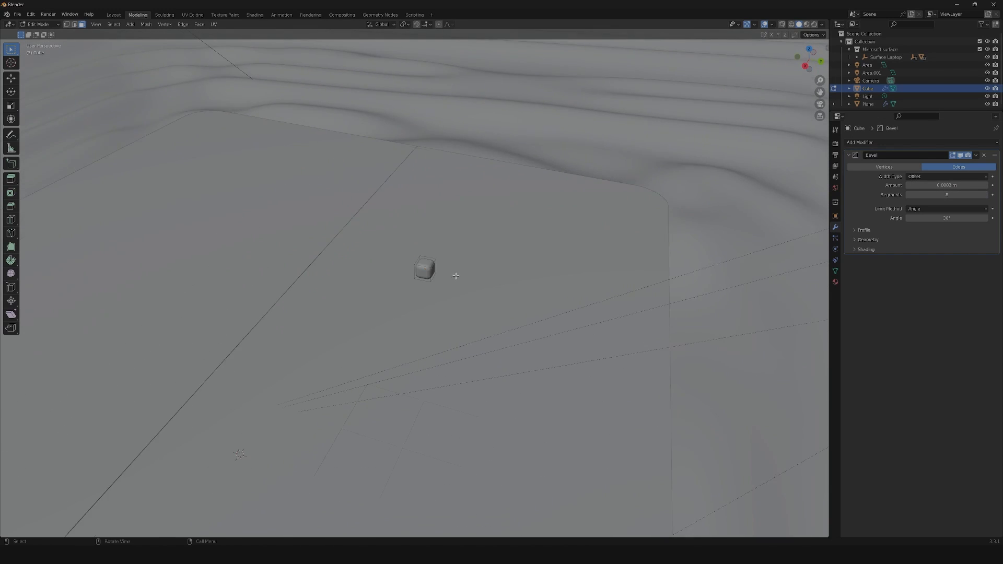
scroll(433, 280, up, 2)
scroll(433, 280, down, 2)
key(Caps_Lock)
key(Caps_Lock)
key(Tab)
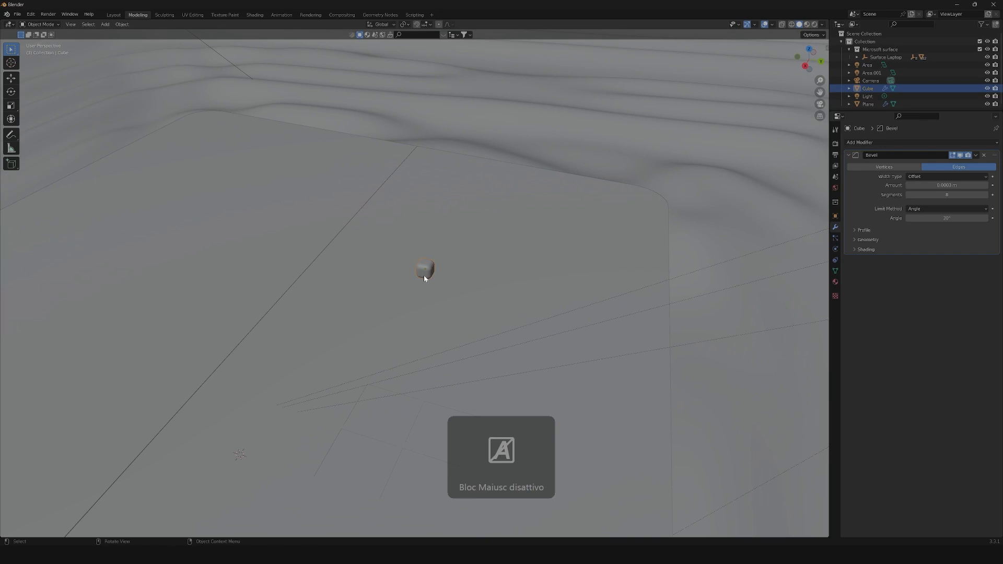
right_click(424, 279)
click(425, 274)
scroll(484, 265, up, 5)
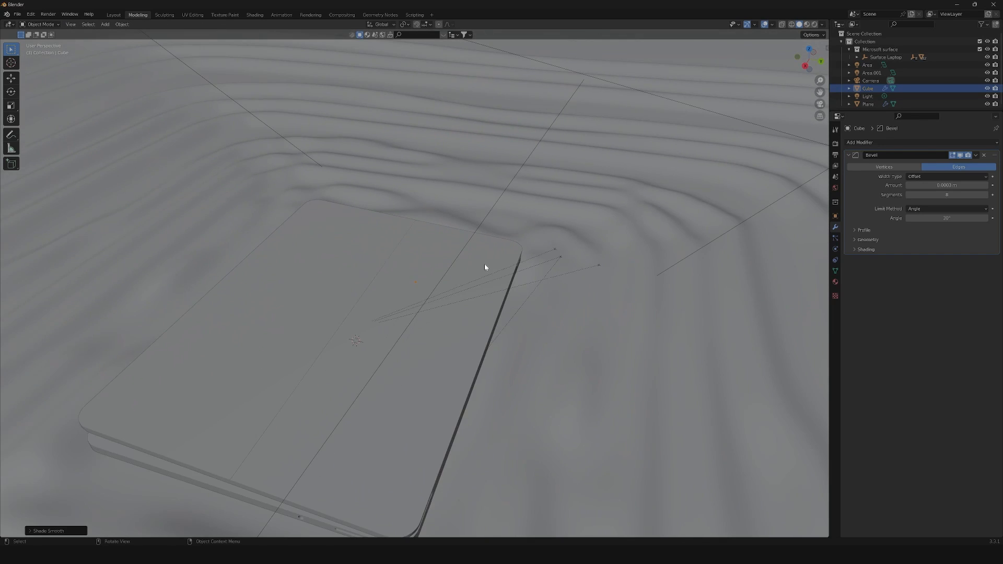
Step: Select the sand plane and add a Geometry Nodes modifier with a new node group
scroll(484, 265, down, 5)
click(692, 173)
click(873, 143)
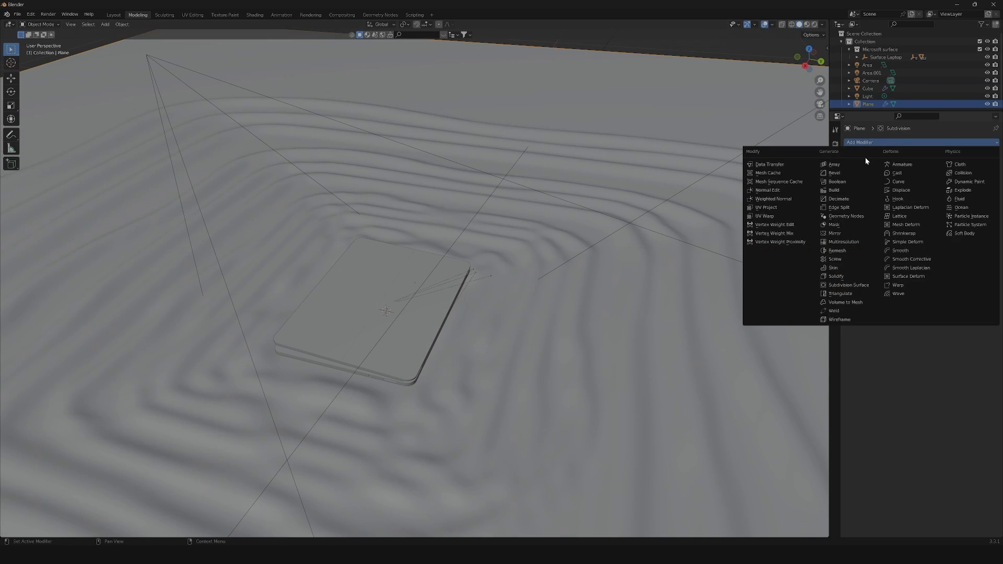
click(852, 220)
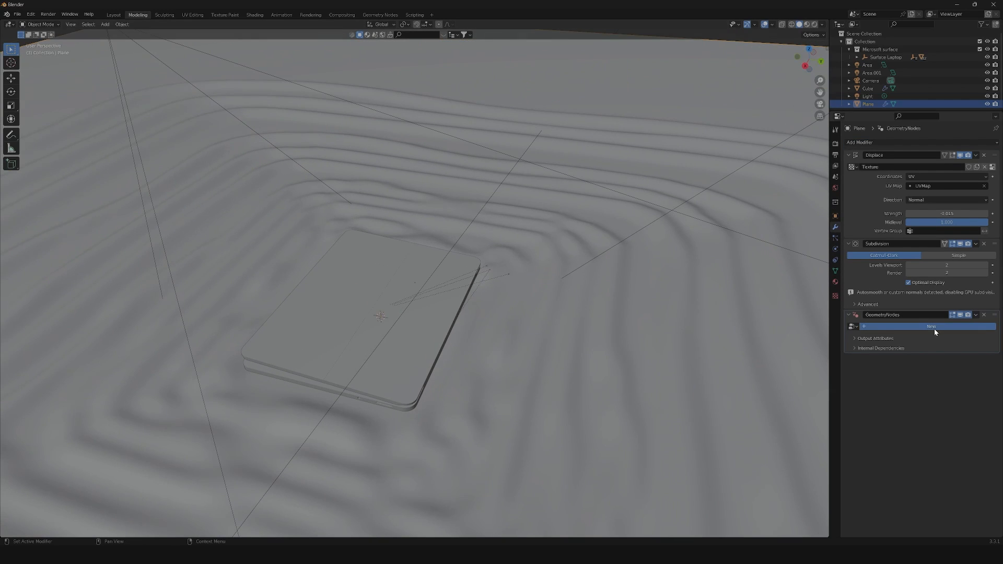
click(934, 327)
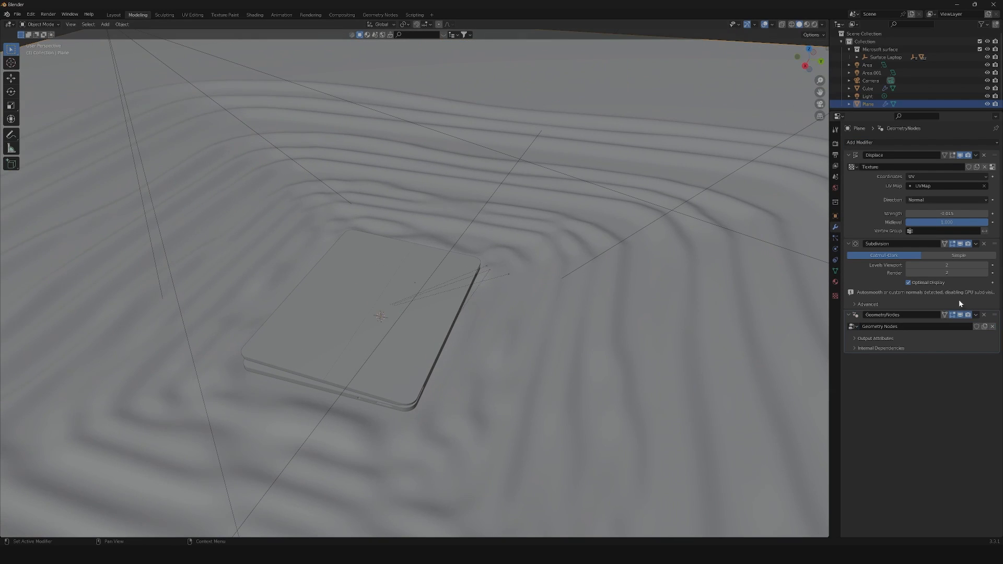
Step: Open the Geometry Nodes workspace and spread the Group Input and Group Output nodes far apart on one level
click(380, 14)
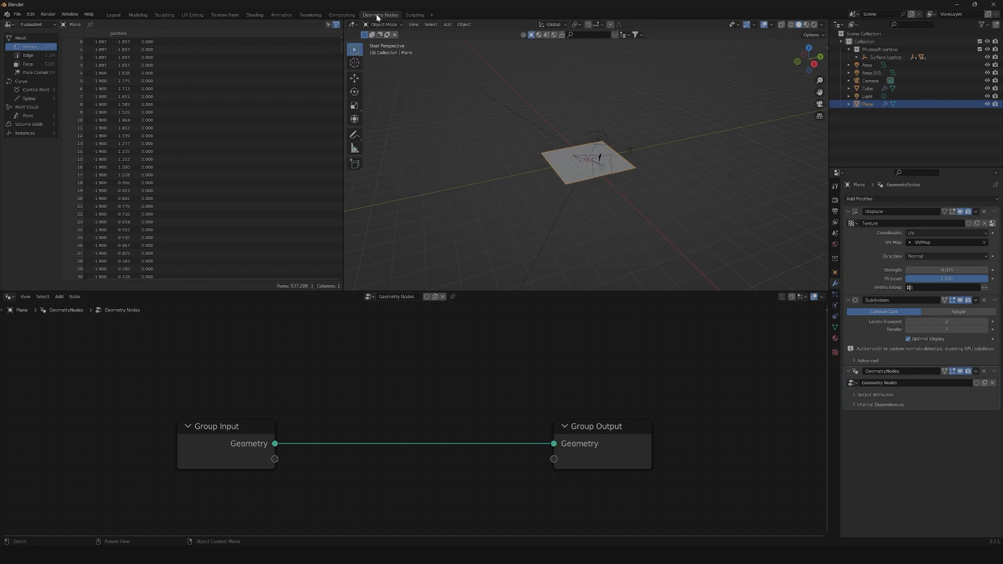
scroll(366, 460, up, 1)
scroll(360, 429, down, 2)
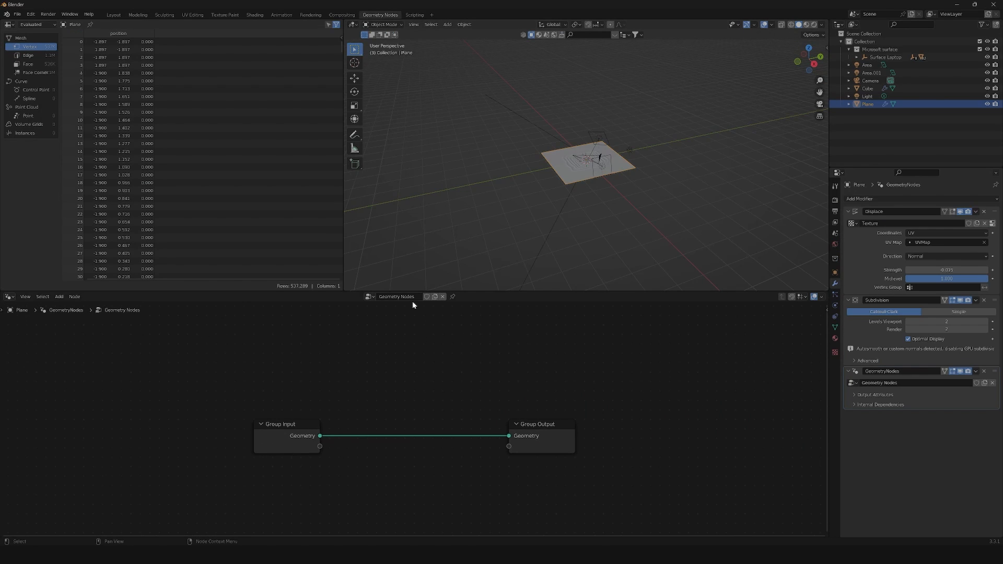
scroll(389, 440, up, 1)
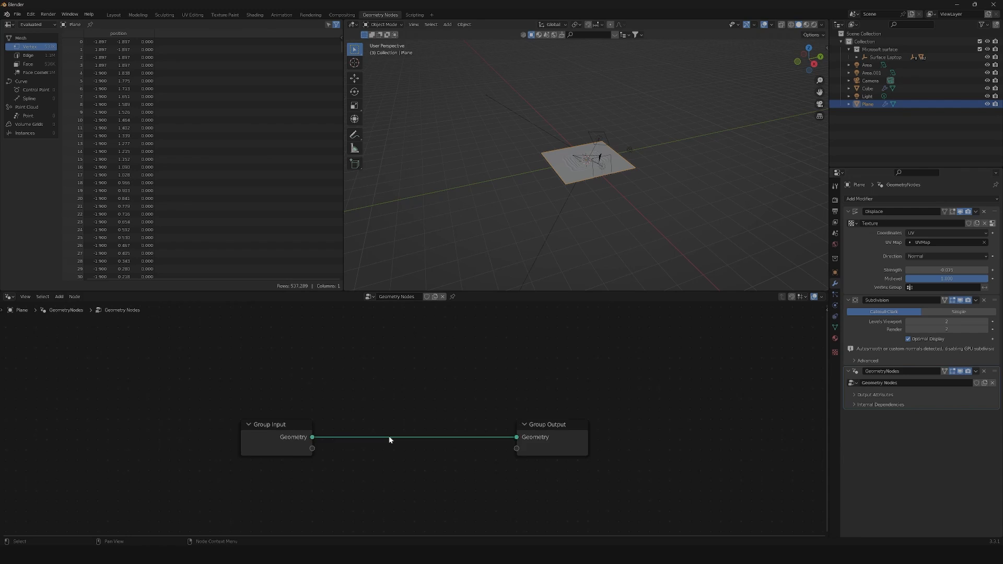
scroll(397, 429, up, 2)
middle_drag(398, 427, 436, 415)
scroll(429, 421, down, 1)
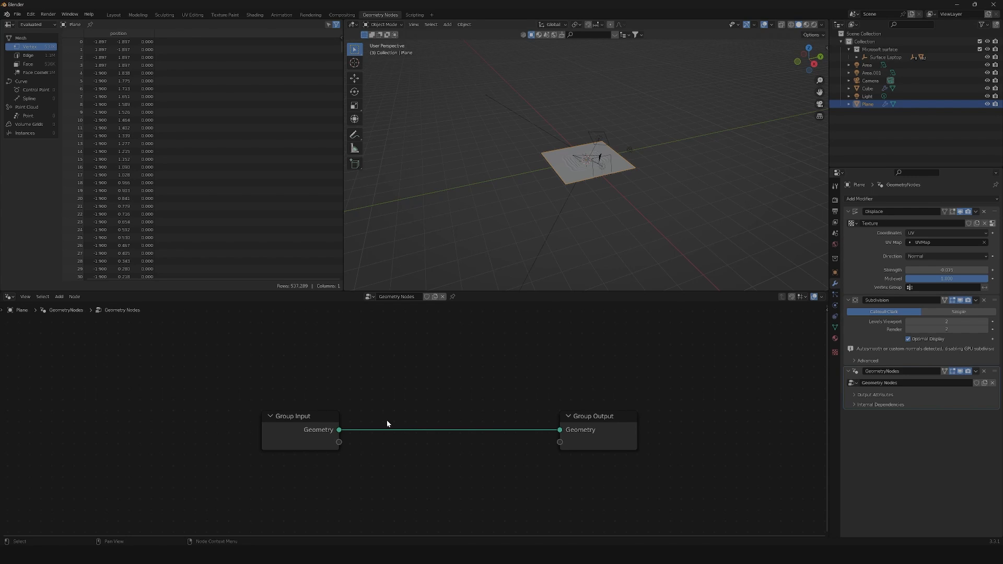
scroll(366, 415, down, 2)
drag(343, 409, 114, 384)
click(581, 400)
scroll(564, 407, up, 1)
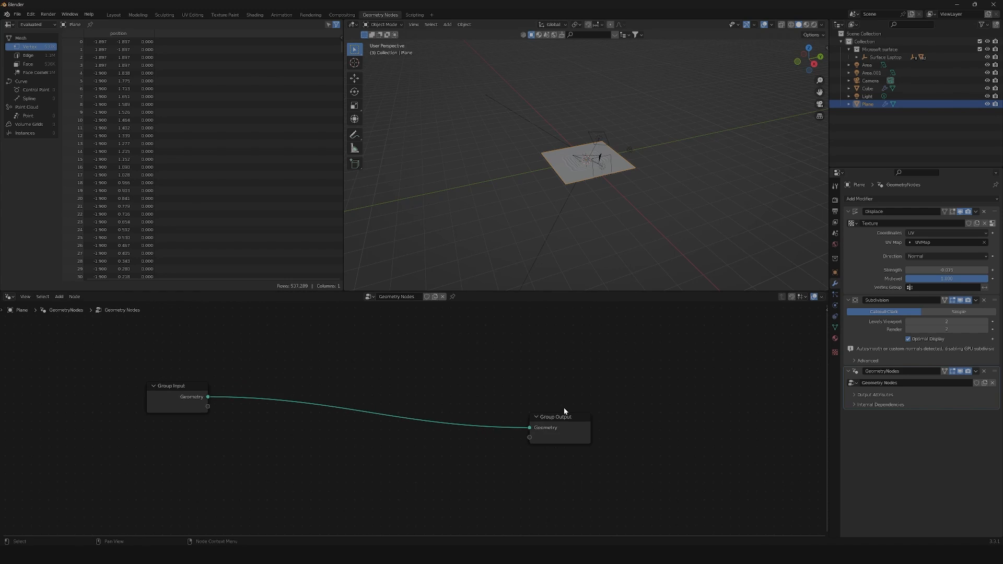
drag(566, 418, 723, 386)
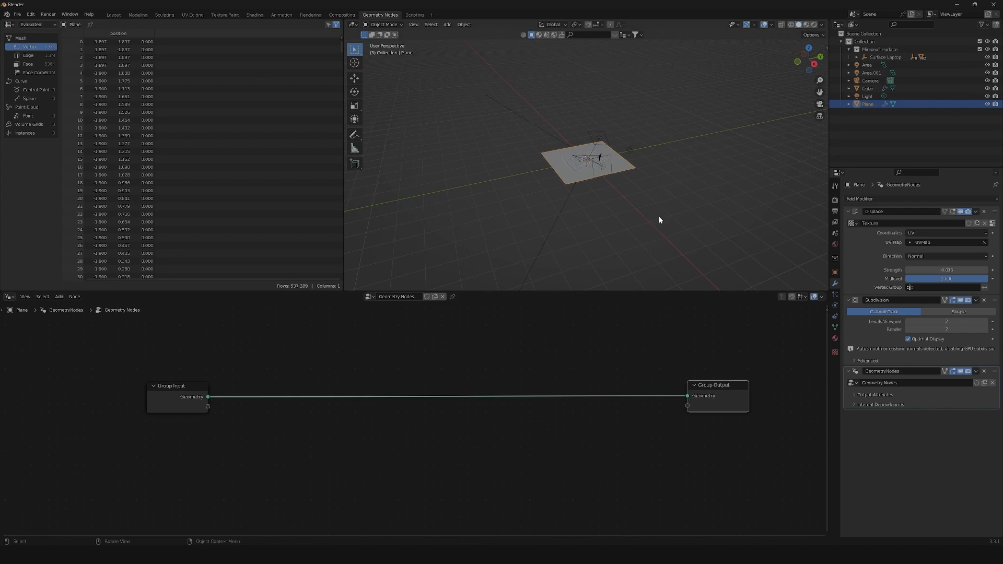
scroll(660, 217, up, 10)
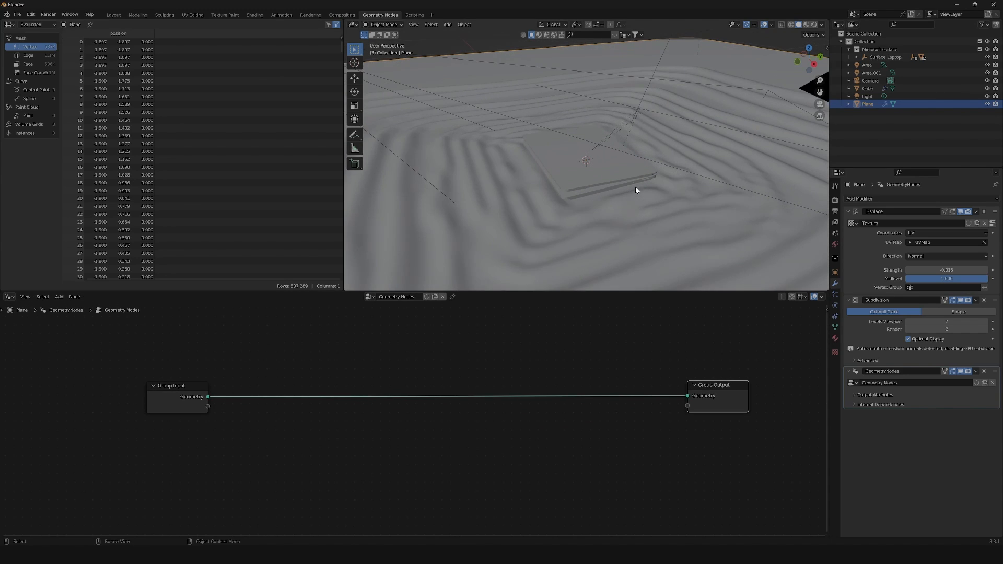
Step: Insert a Distribute Points on Faces node between Group Input and Group Output and place it slightly below them
click(353, 430)
key(shift+a)
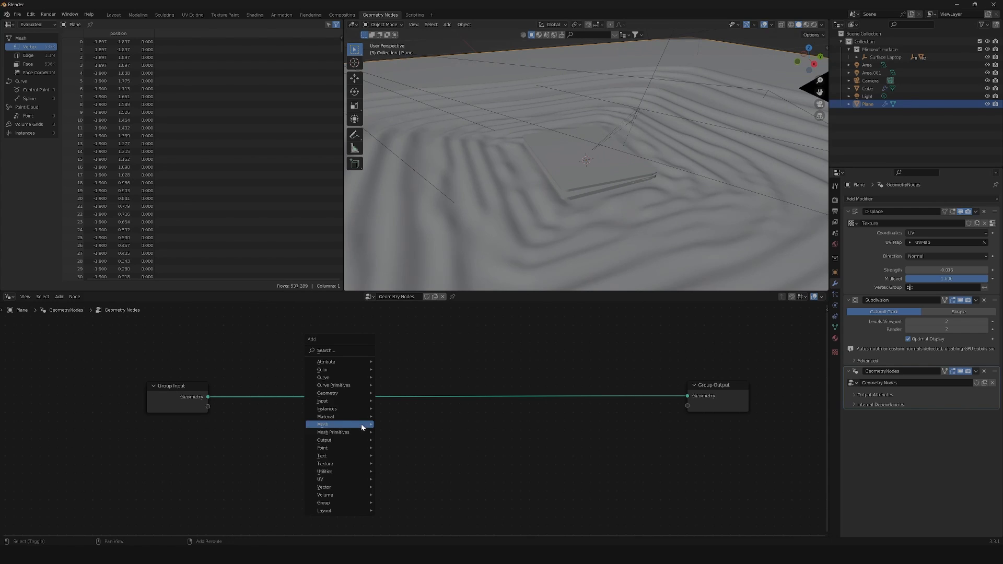
click(349, 350)
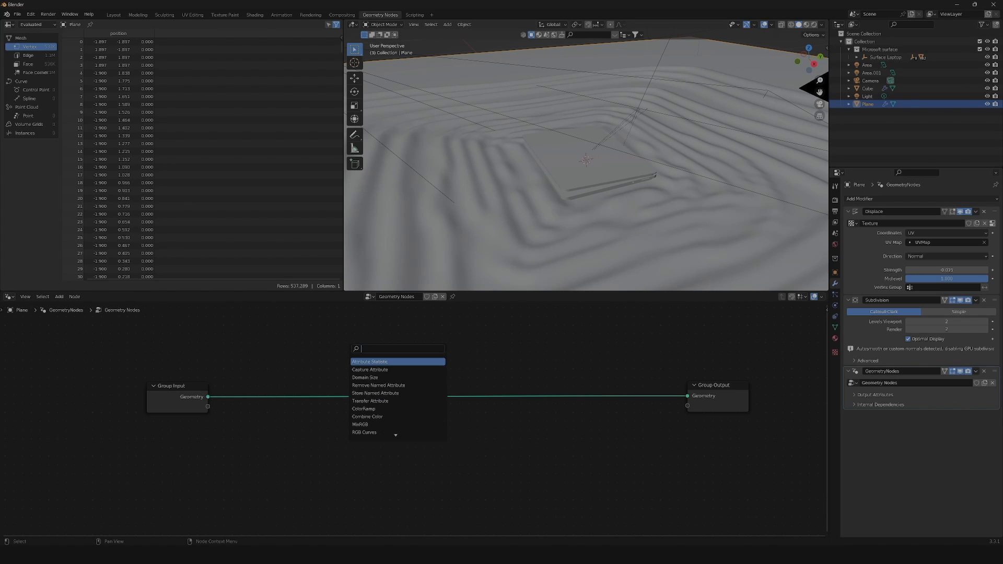
text(d)
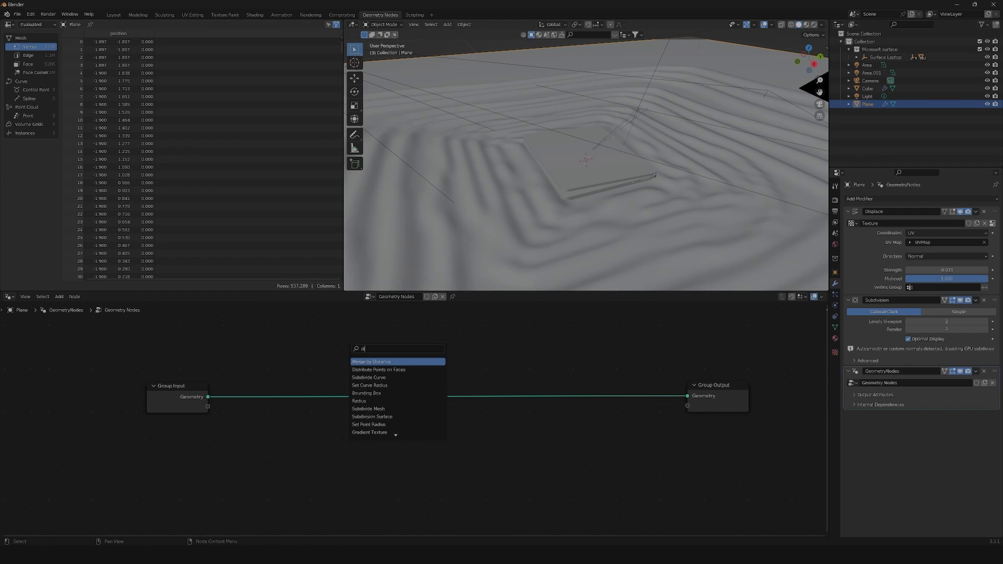
key(Down)
key(Return)
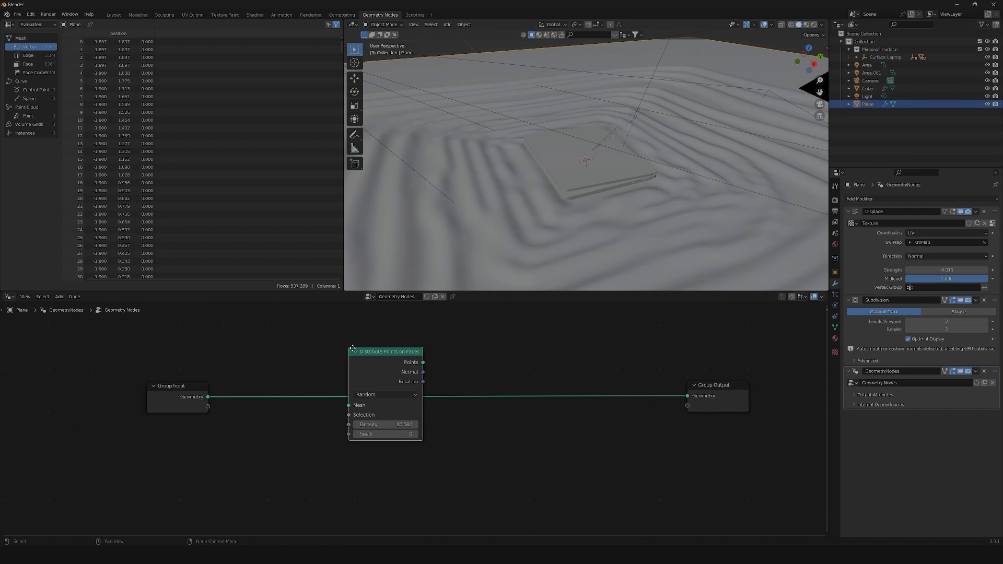
click(351, 355)
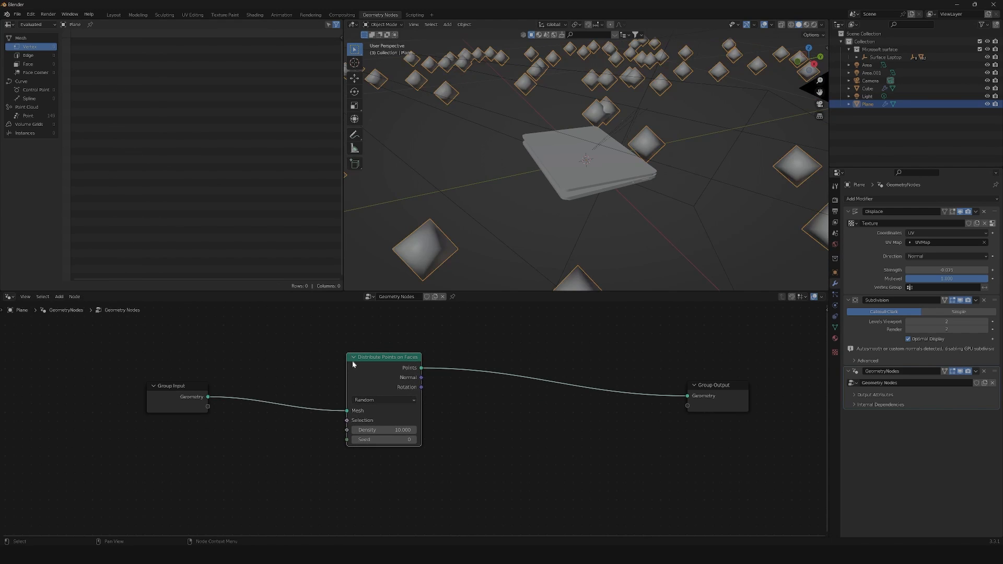
drag(376, 357, 350, 398)
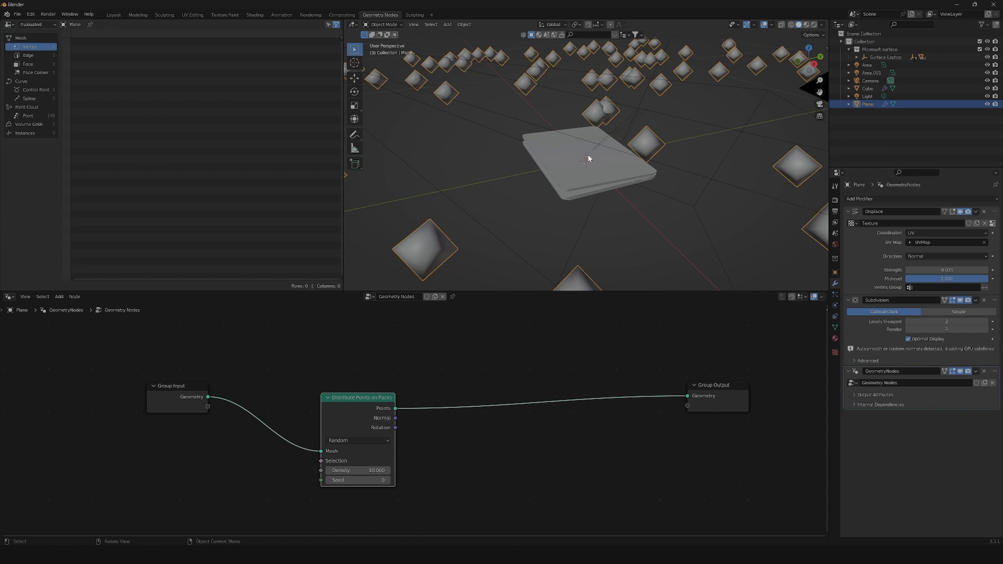
Step: Insert an Instance on Points node after Distribute Points on Faces, lower it, and move Group Output farther away
scroll(460, 438, down, 2)
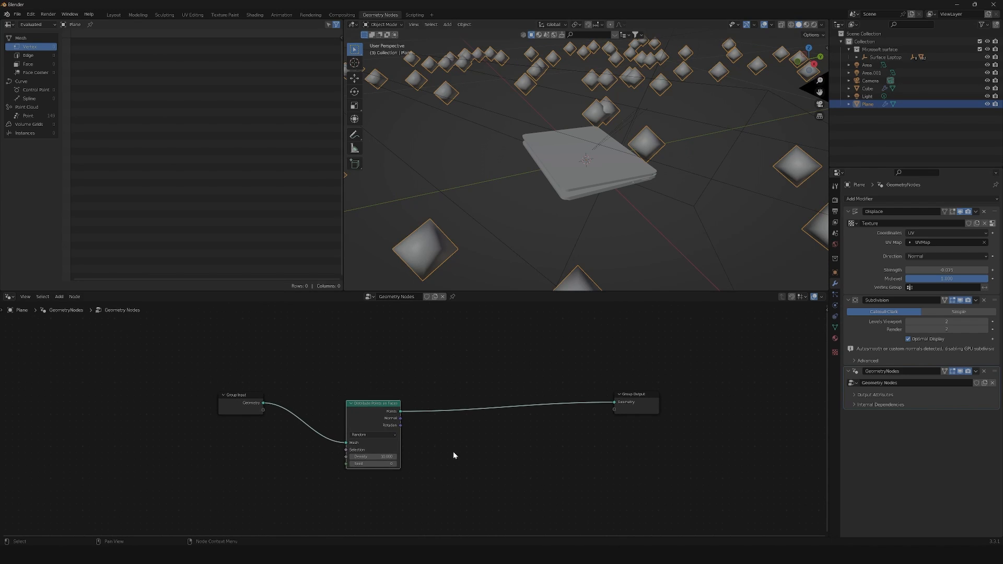
scroll(444, 448, down, 2)
key(shift+a)
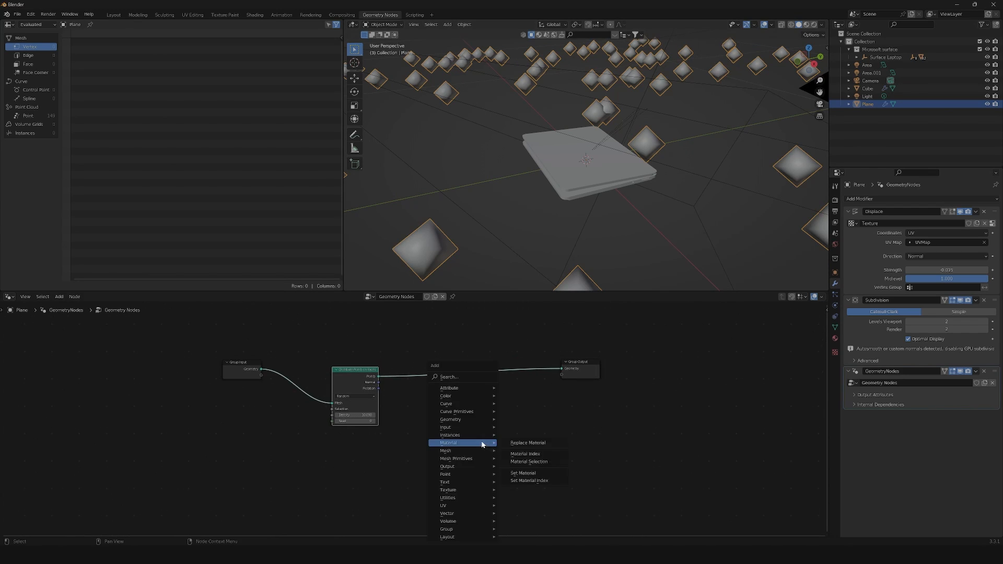
click(473, 377)
text(ins)
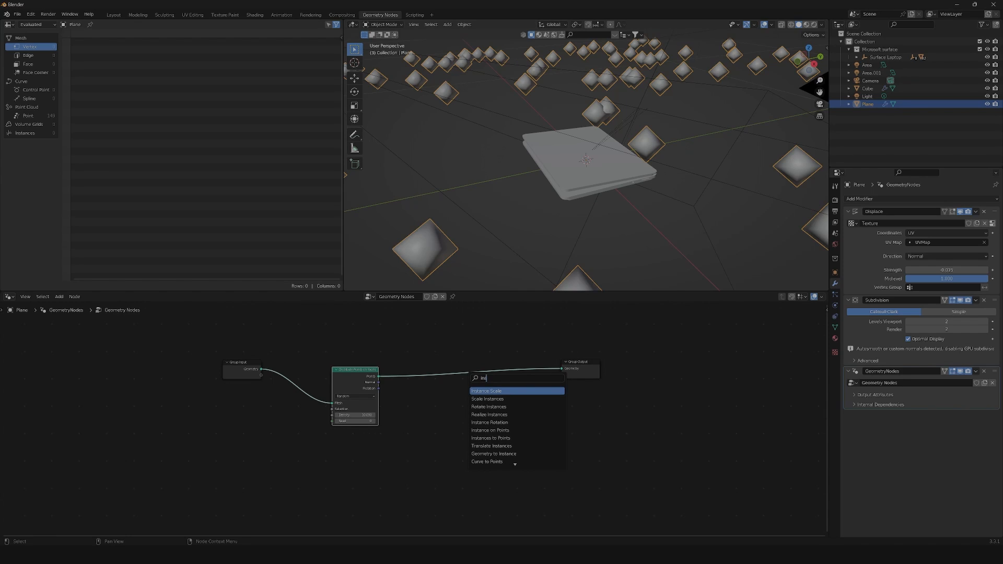
text(a)
key(BackSpace)
text(tanc)
click(520, 430)
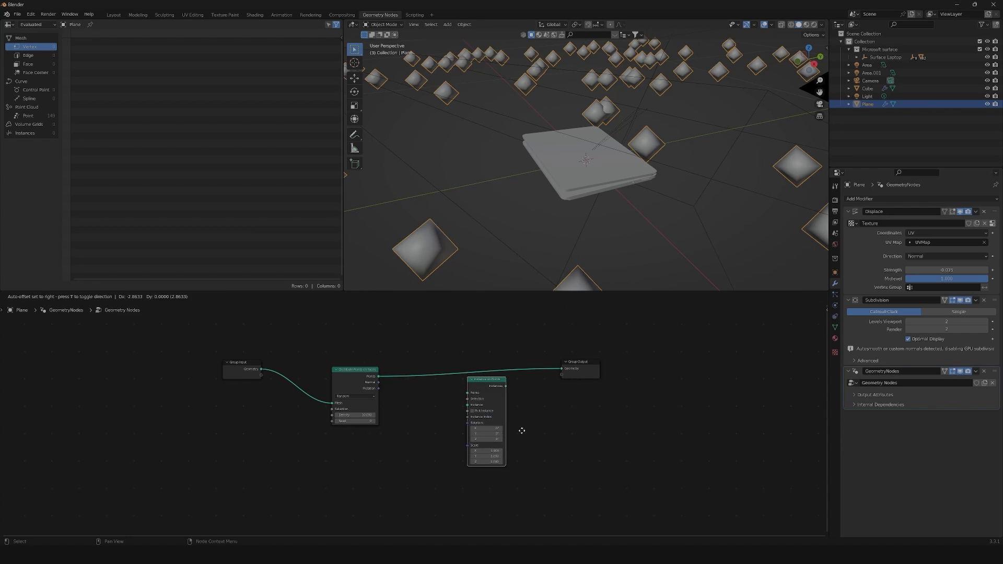
click(499, 405)
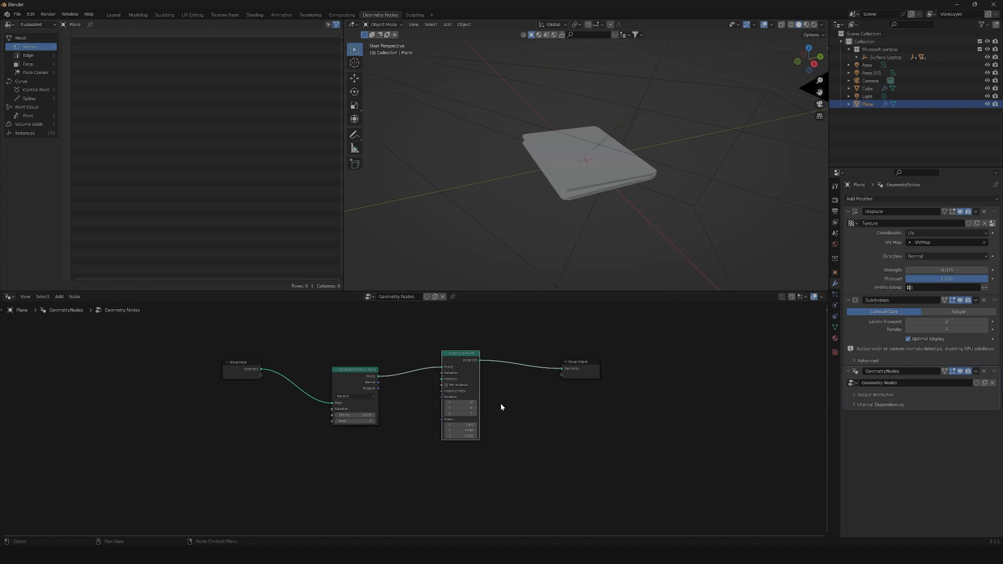
drag(472, 361, 482, 410)
scroll(483, 410, down, 2)
drag(571, 370, 614, 371)
click(531, 406)
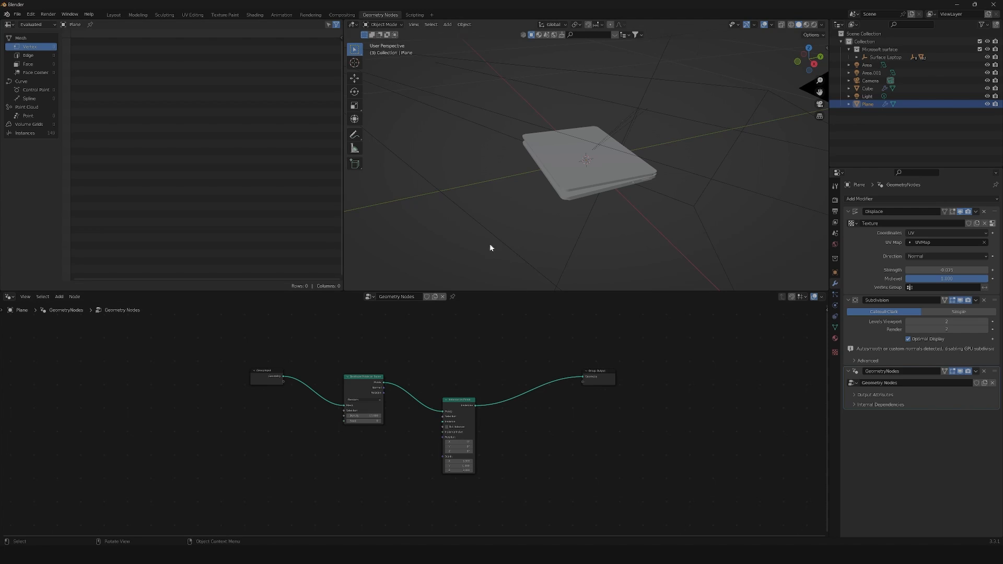
Step: Insert a Join Geometry node before Group Output and link the Group Input geometry into it
key(shift+a)
click(422, 374)
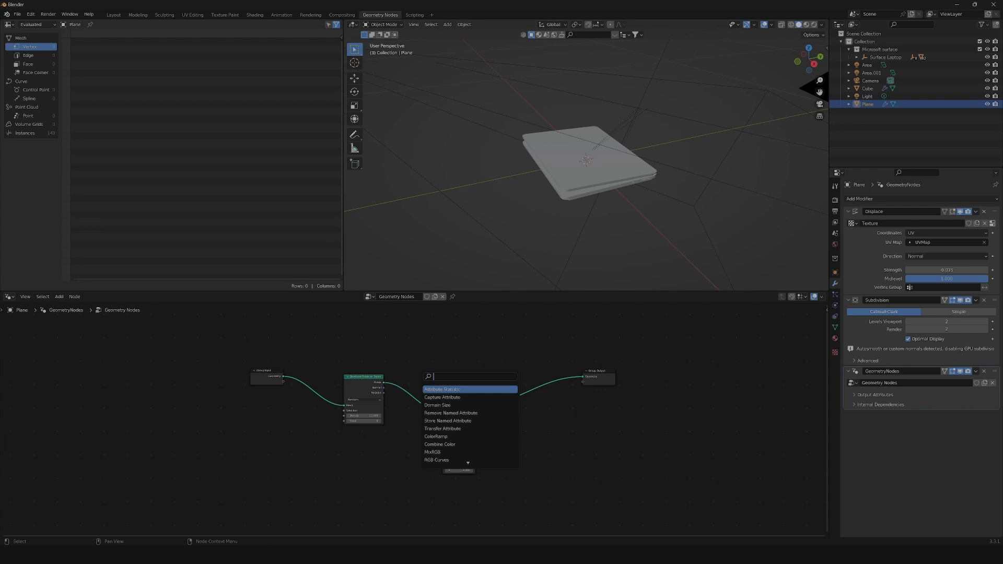
text(joi)
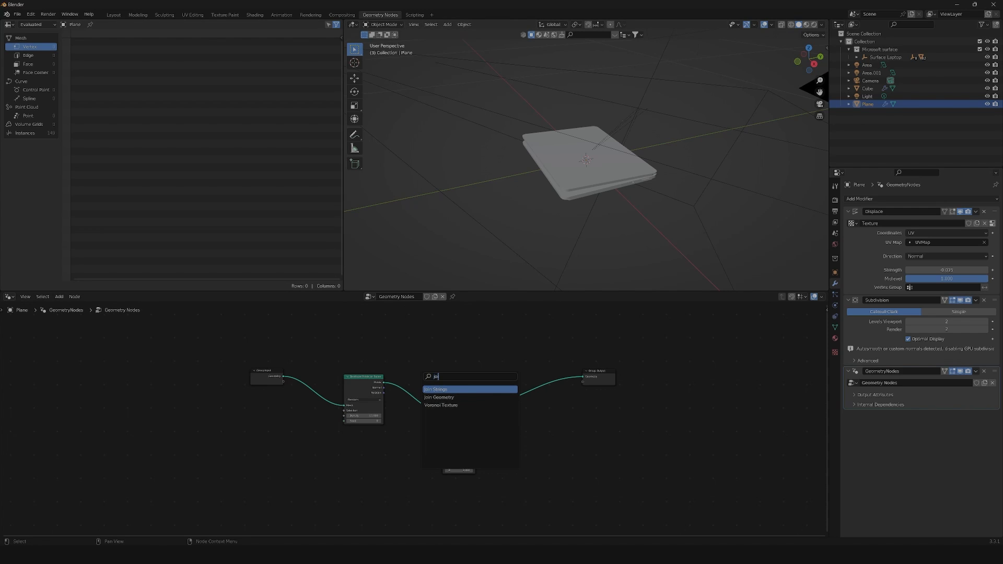
key(Down)
key(Return)
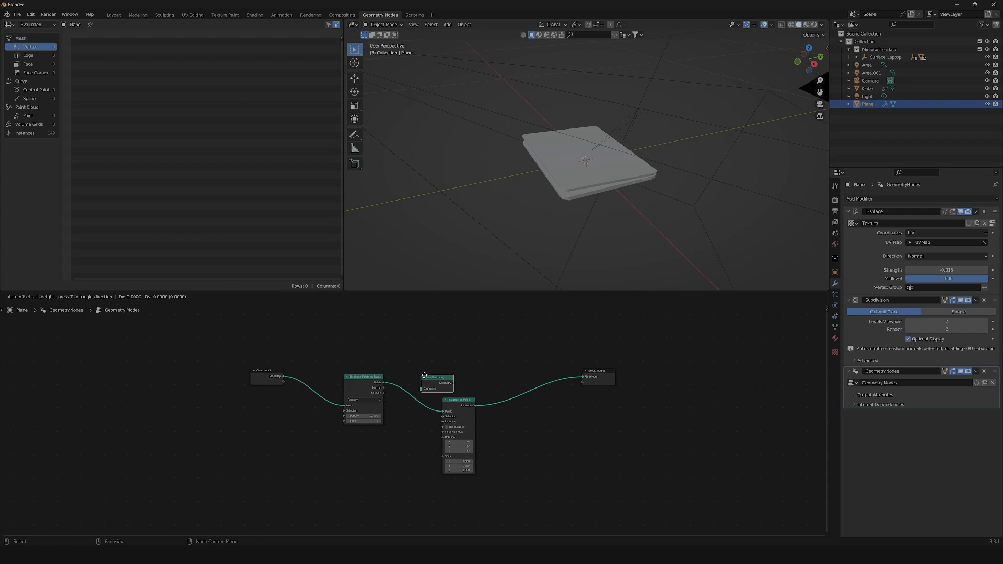
click(521, 383)
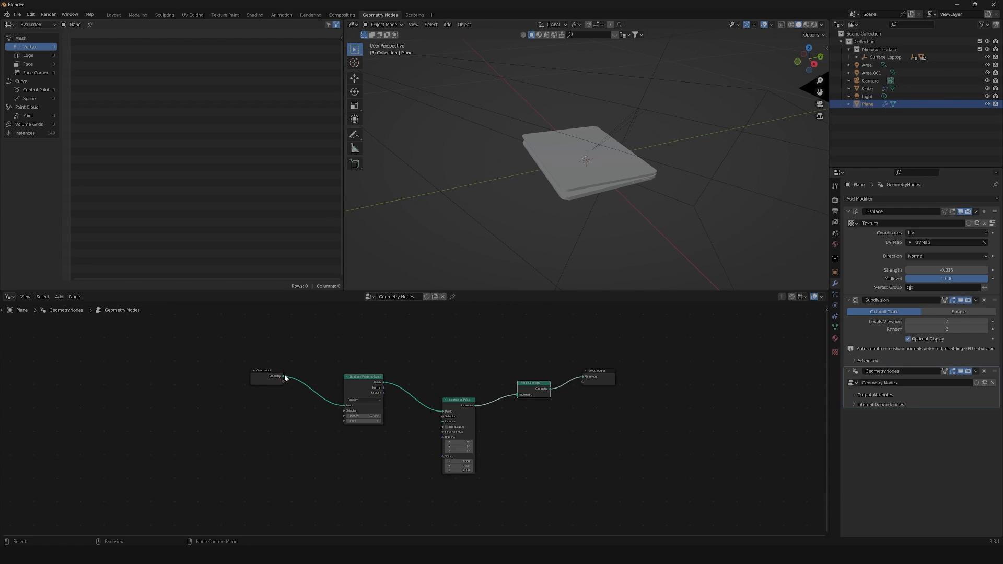
mouse_move(283, 377)
mouse_down()
mouse_move(401, 332)
mouse_move(517, 395)
mouse_up()
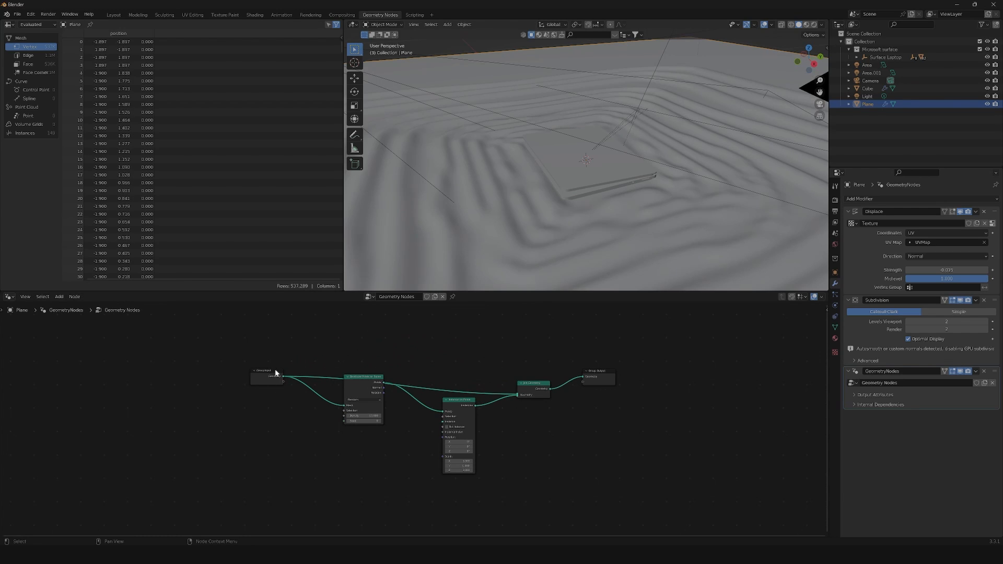
Step: Lower the Distribute Points on Faces node and raise Join Geometry so the direct geometry link runs clear above the other nodes
scroll(633, 187, up, 3)
scroll(636, 188, up, 8)
scroll(638, 189, down, 9)
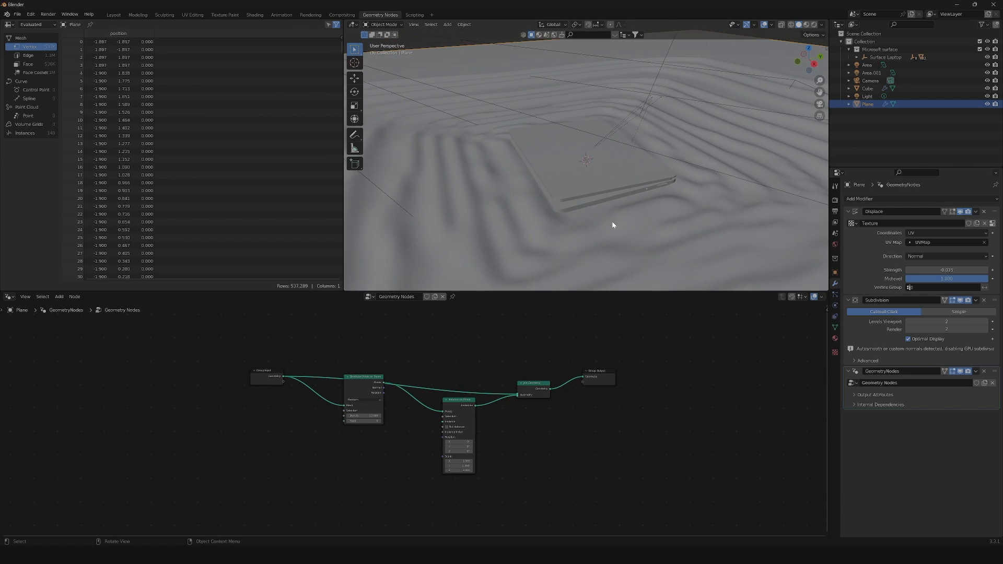
scroll(541, 205, up, 5)
drag(365, 378, 371, 396)
drag(538, 383, 542, 365)
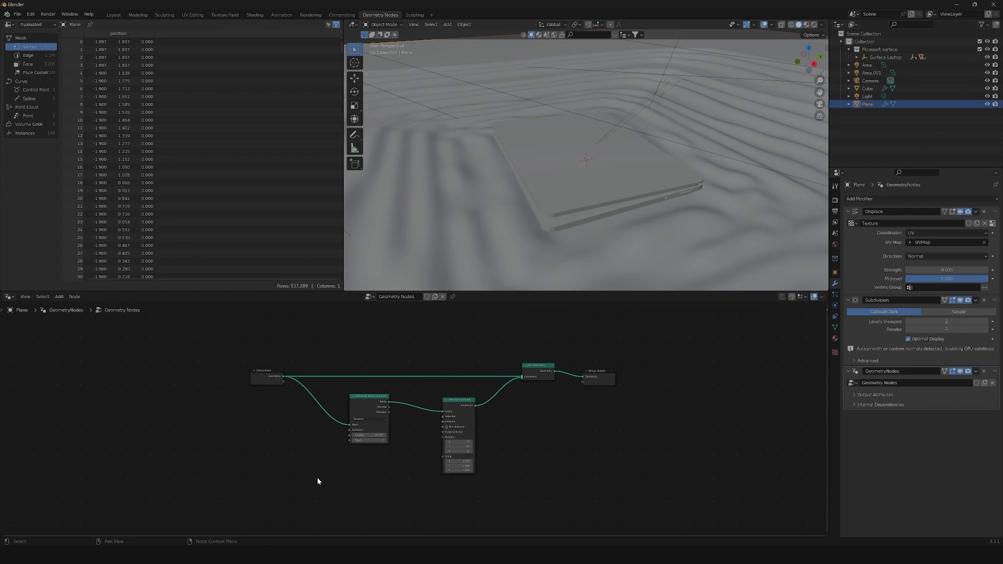
Step: Rename the beveled cube as sand grain and reselect the sand plane
key(shift+a)
mouse_move(317, 478)
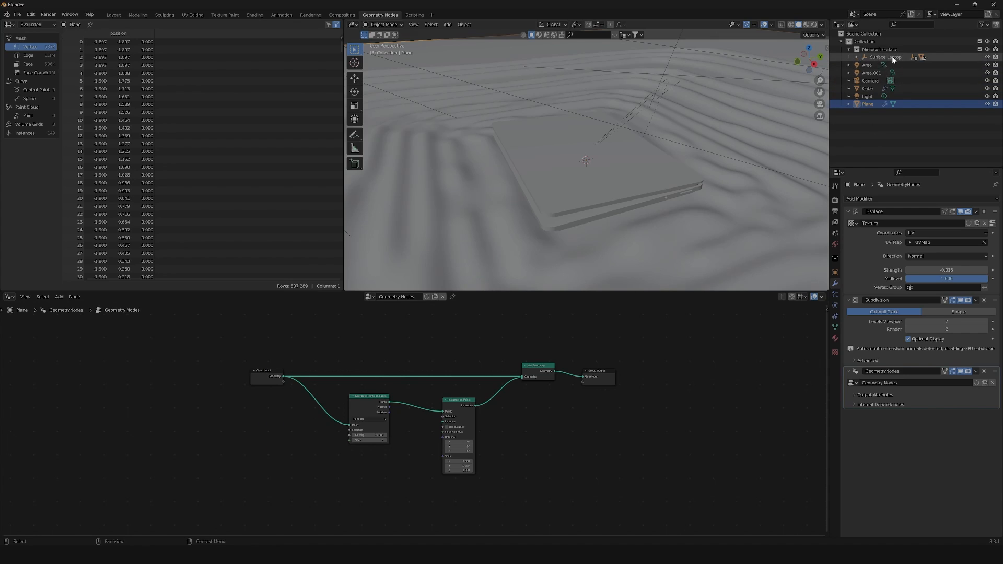
click(869, 88)
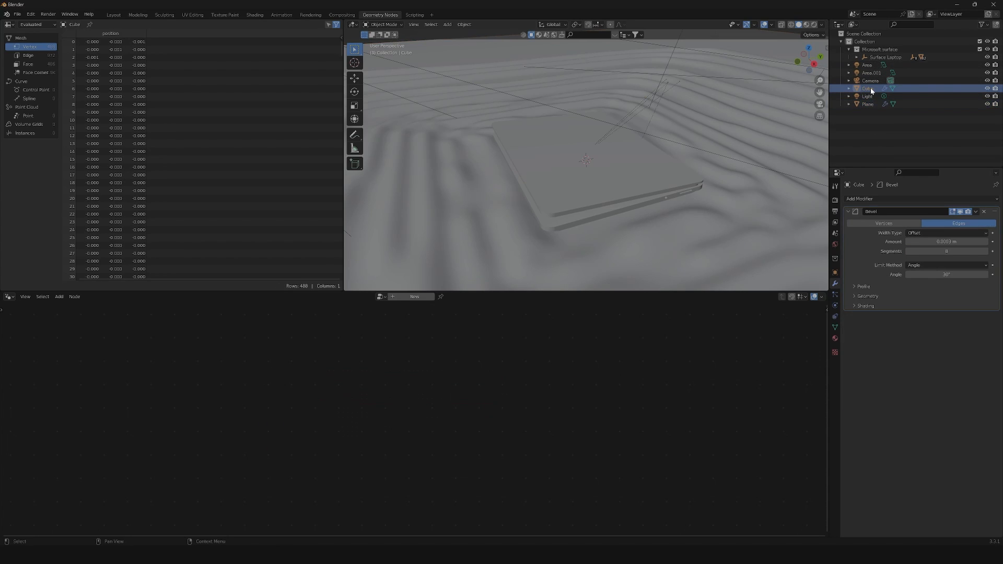
double_click(871, 91)
key(BackSpace)
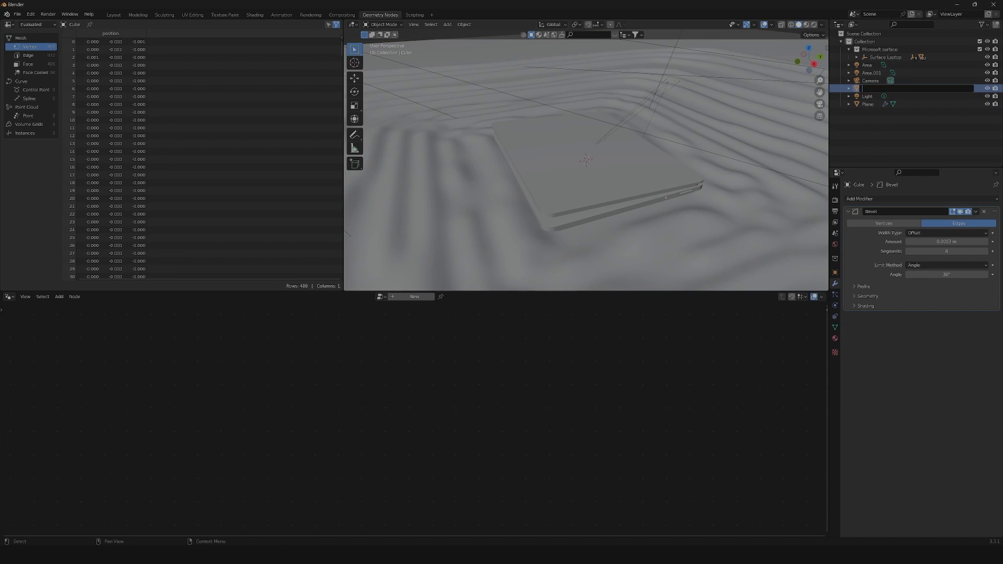
text(sand grain)
key(Return)
click(870, 95)
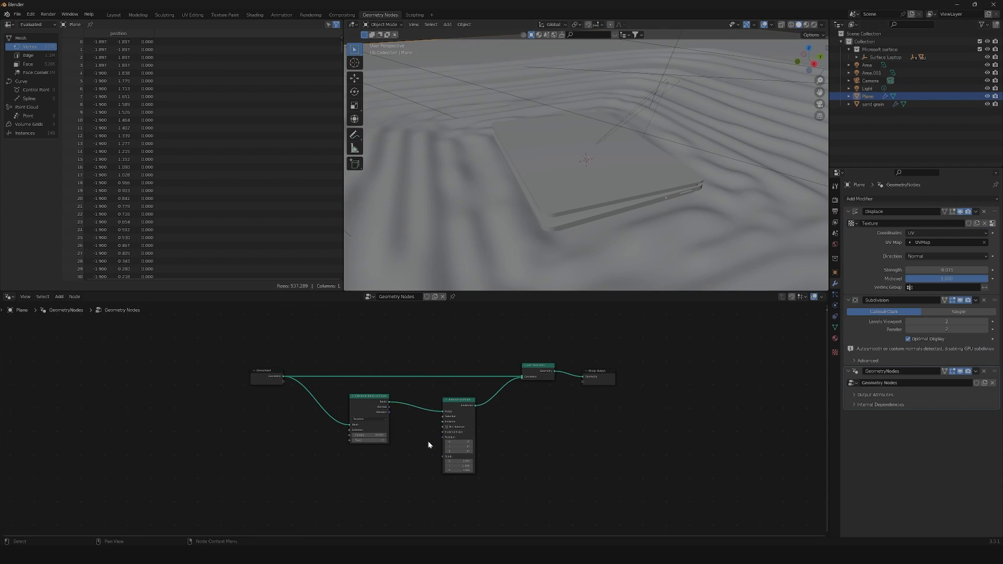
Step: Pin the sand plane's node tree and test the pin by selecting the laptop's parts and the plane
click(453, 297)
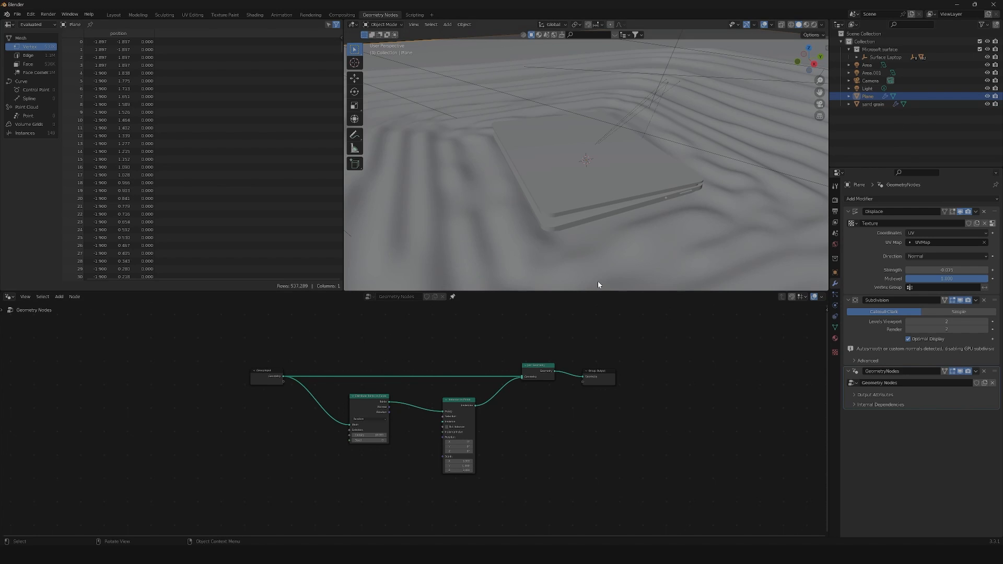
click(618, 175)
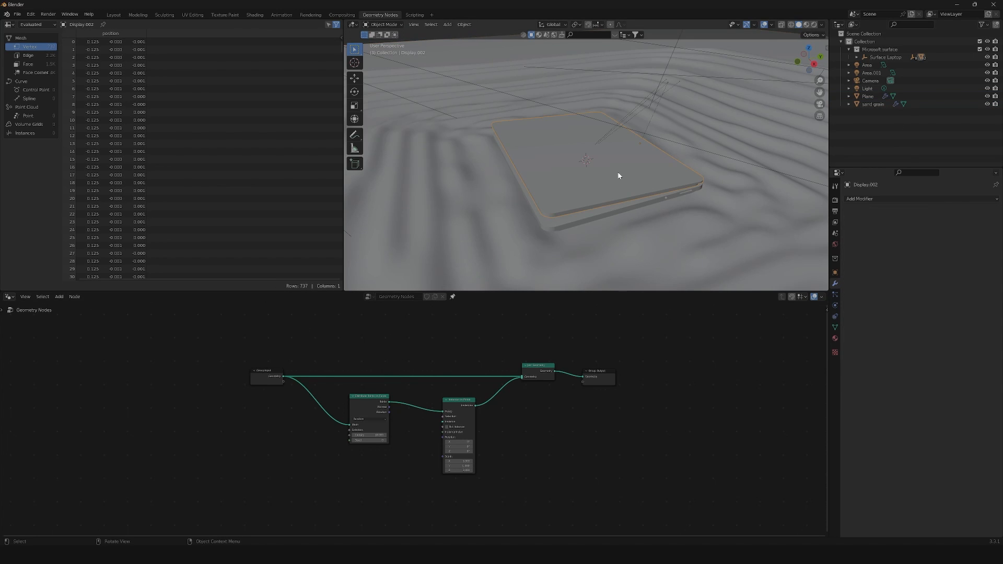
click(539, 196)
click(565, 218)
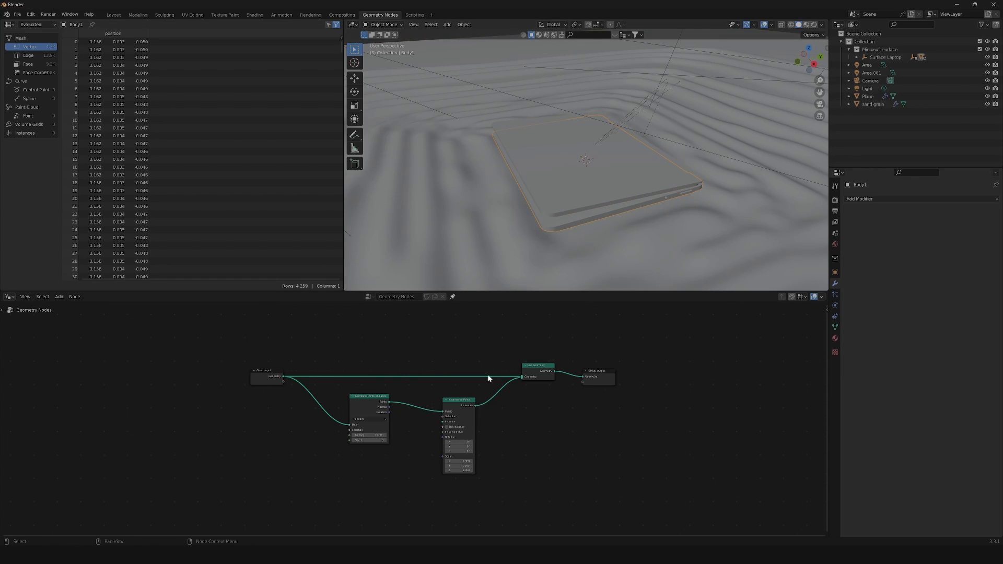
click(492, 172)
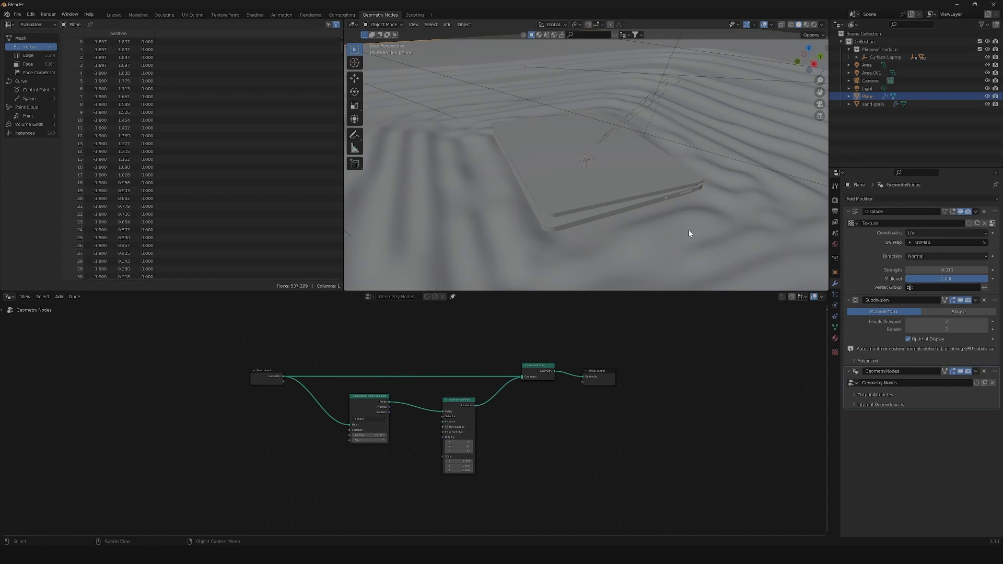
Step: Bring the sand grain object in as an Object Info node and link its Geometry to Instance on Points' Instance input
click(874, 105)
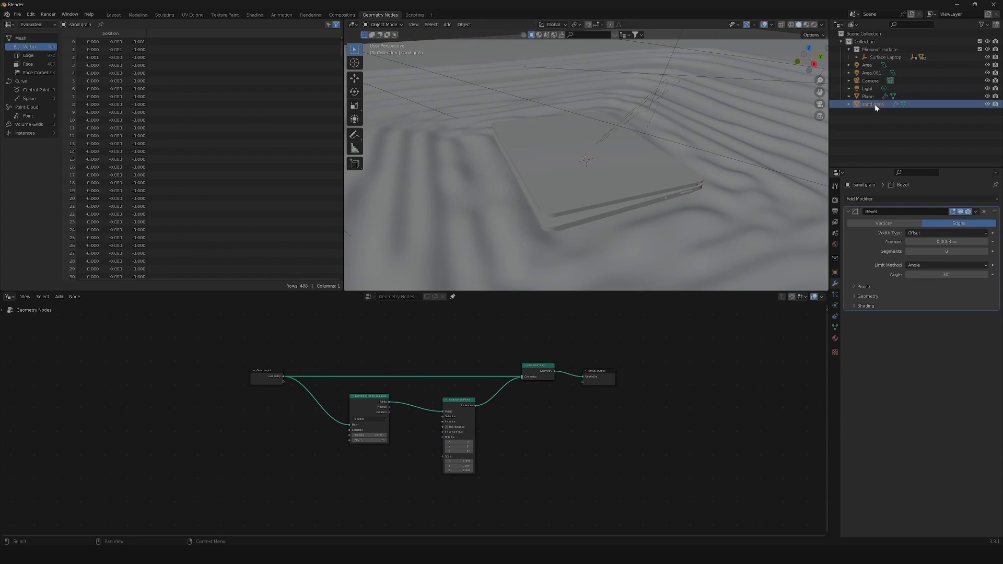
drag(875, 105, 272, 447)
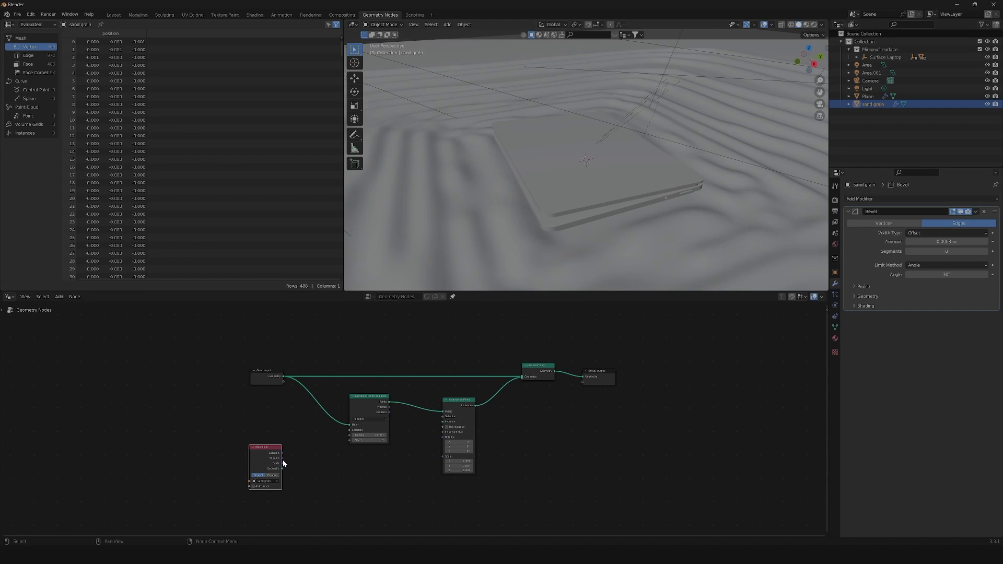
middle_drag(383, 469, 315, 426)
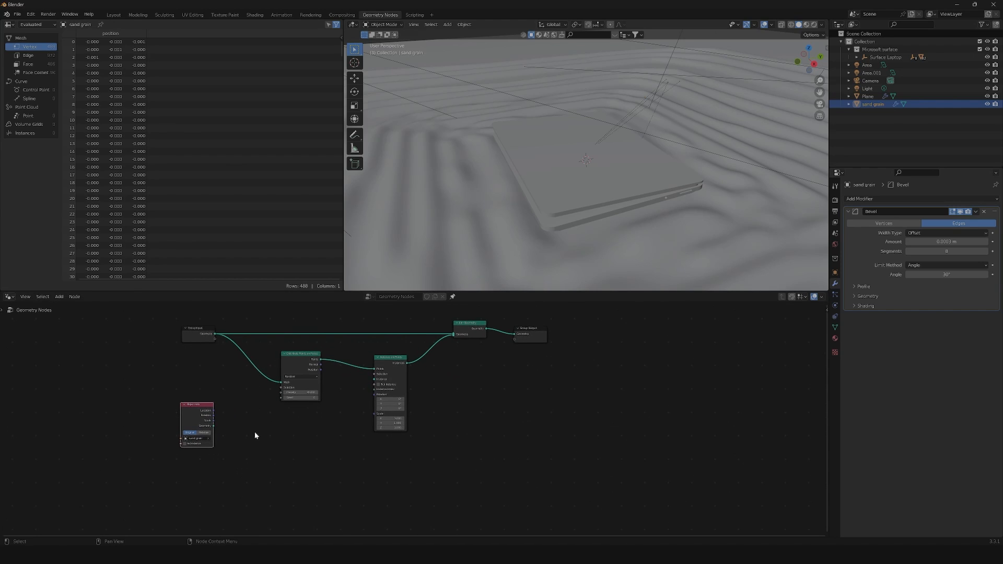
drag(214, 426, 379, 381)
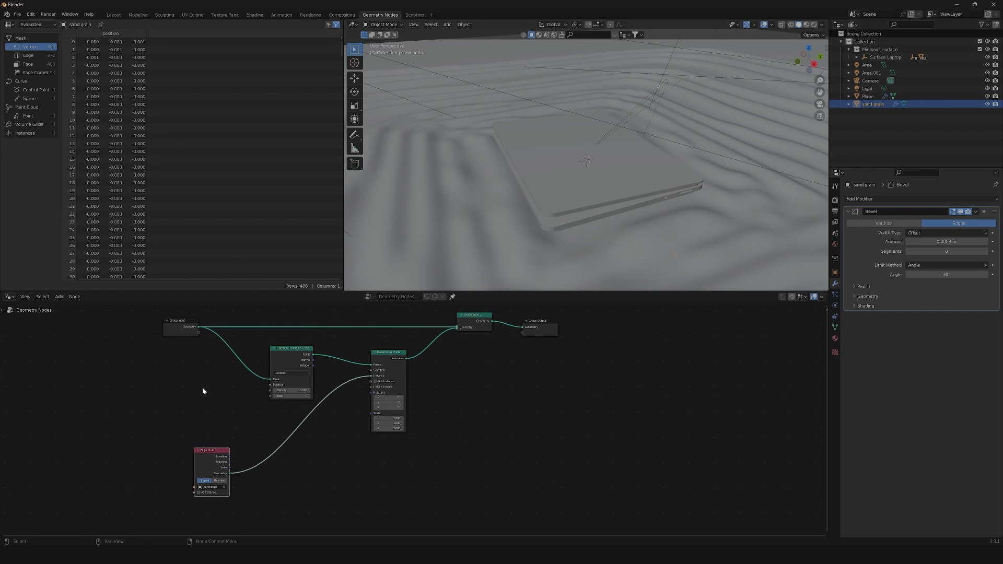
Step: Add a Math node set to Multiply, feed its output into the Density input, and link its first value to a new Group Input socket
key(shift+a)
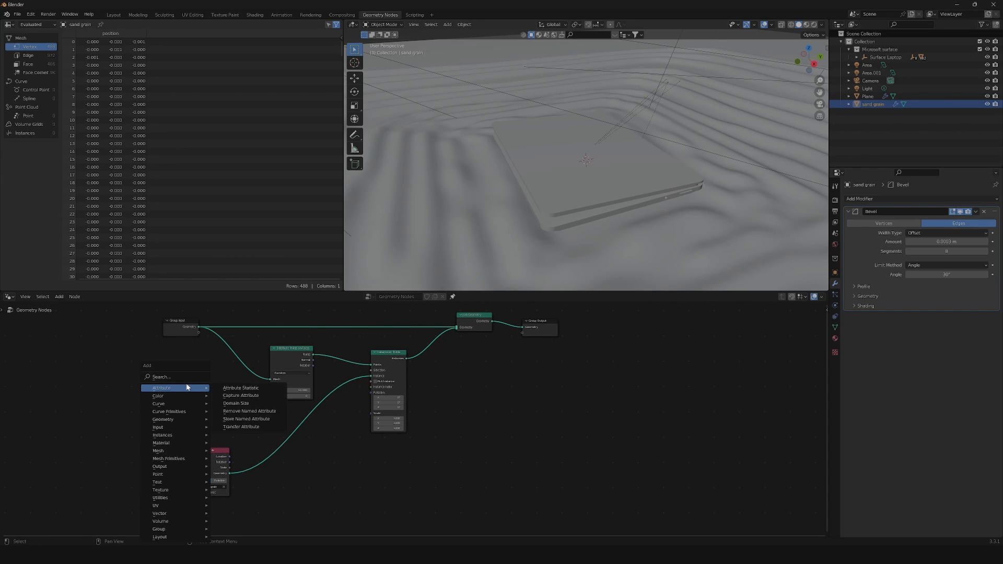
click(190, 377)
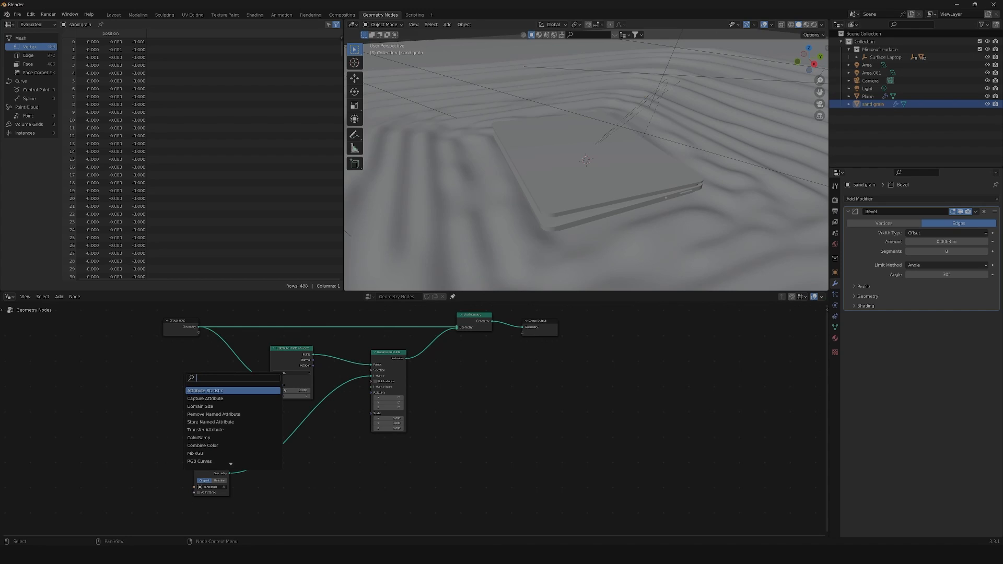
text(mat)
key(Return)
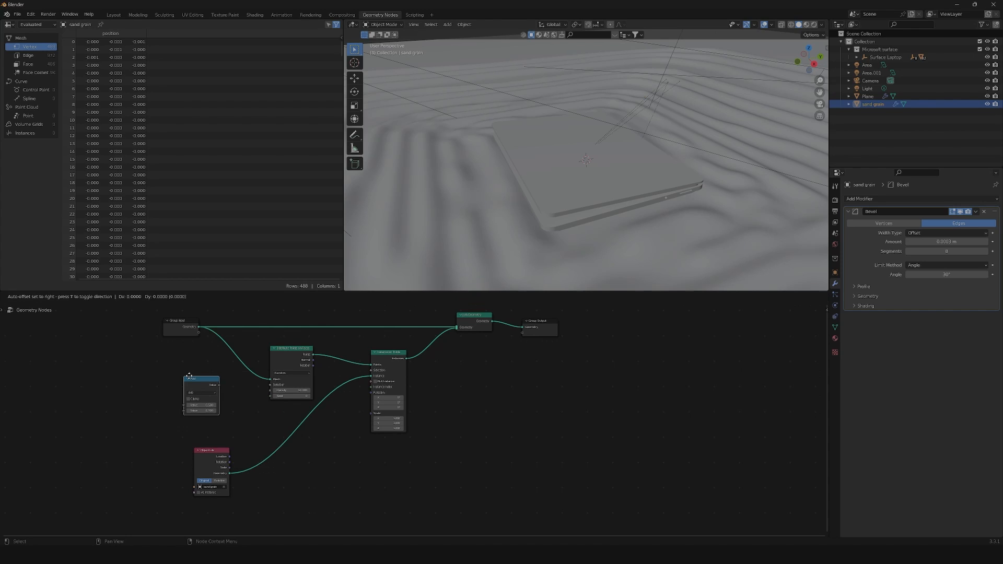
click(190, 379)
click(204, 393)
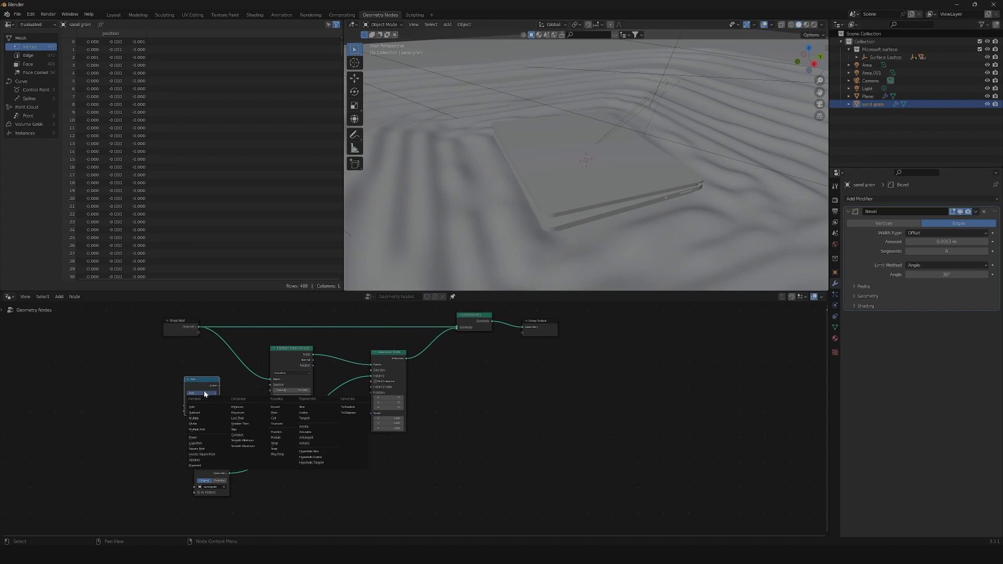
click(205, 419)
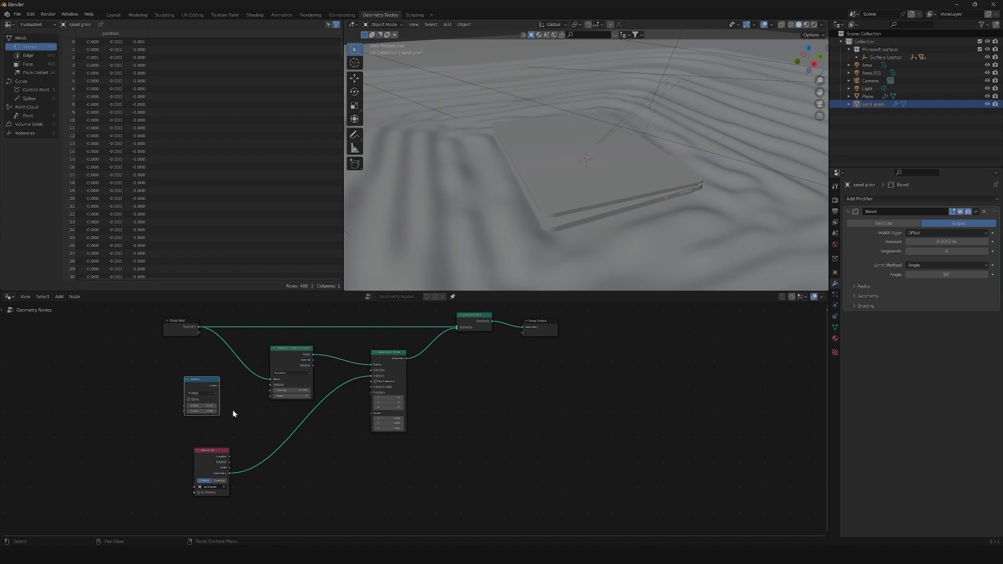
drag(217, 386, 277, 392)
drag(184, 406, 151, 329)
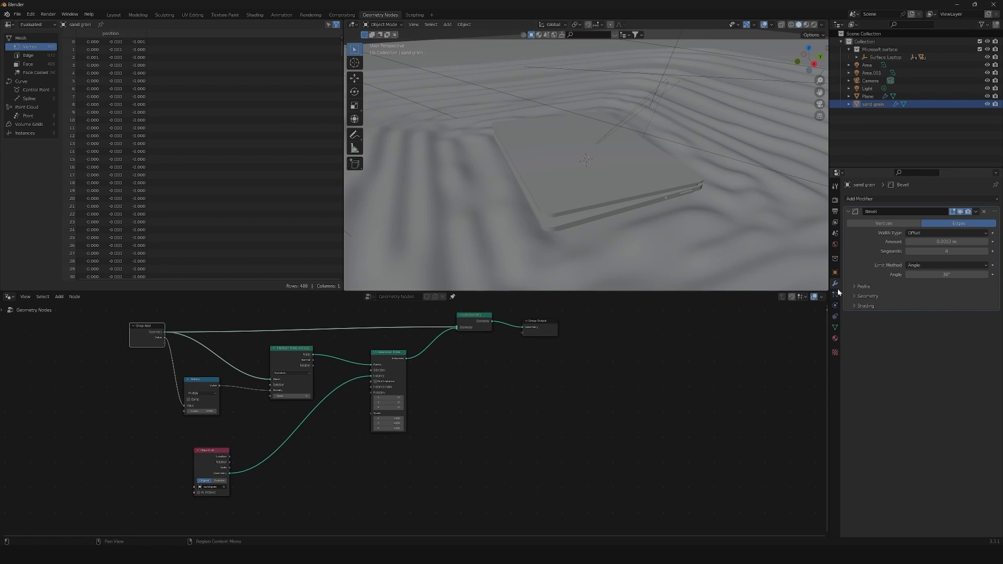
Step: Select the sand plane and set the Multiply node's second value to 10000000, then check the scattered grains around the laptop
click(705, 218)
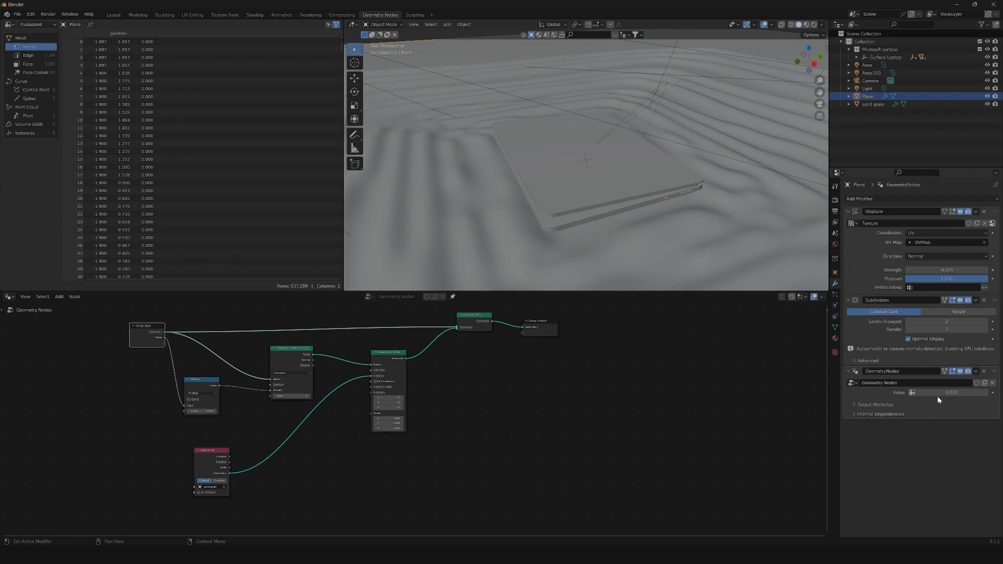
click(201, 411)
text(10000000)
key(Return)
middle_drag(680, 211, 527, 65)
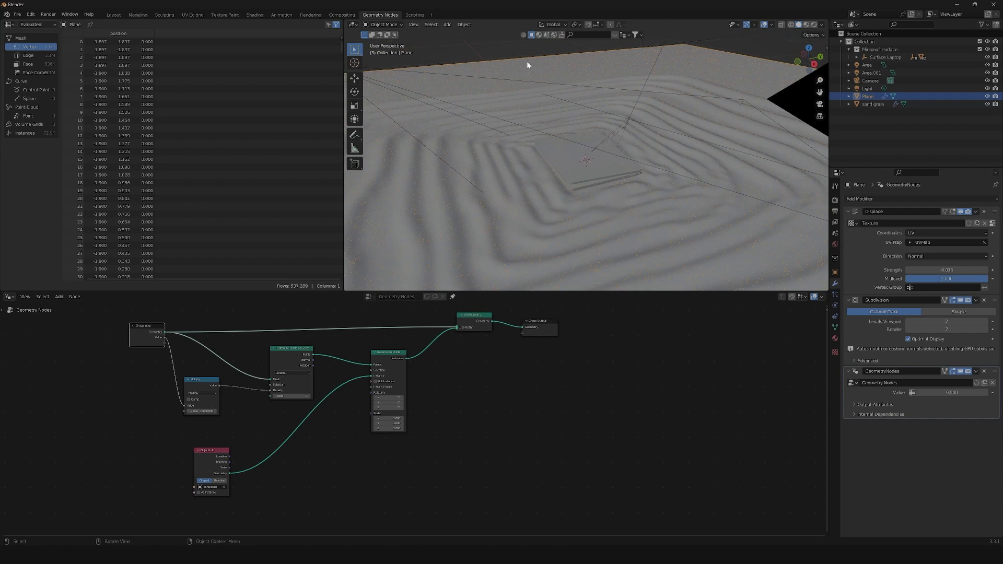
click(503, 53)
scroll(589, 228, up, 5)
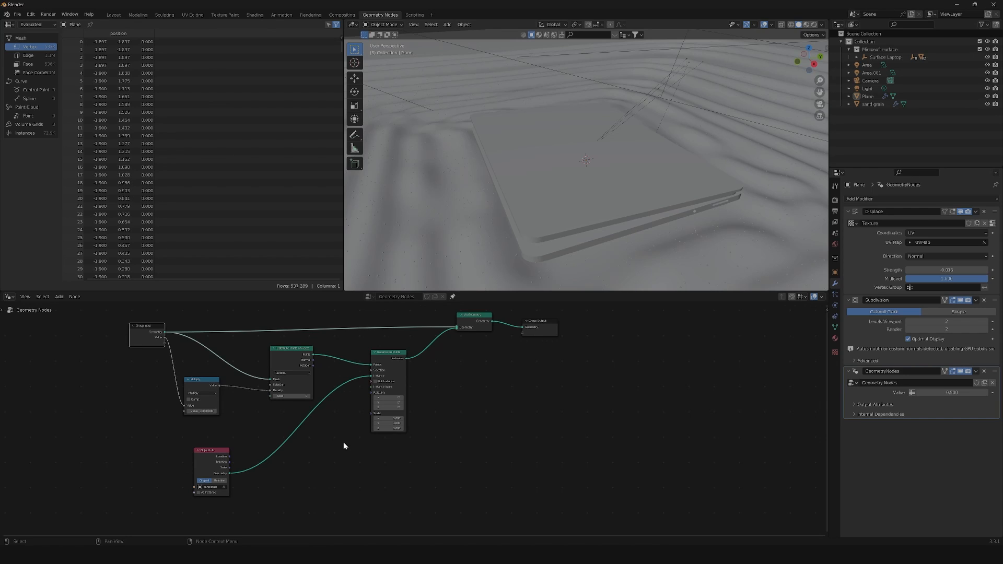
Step: Add a Random Value node, duplicate it, and arrange both below the Instance on Points node
click(363, 473)
key(shift+a)
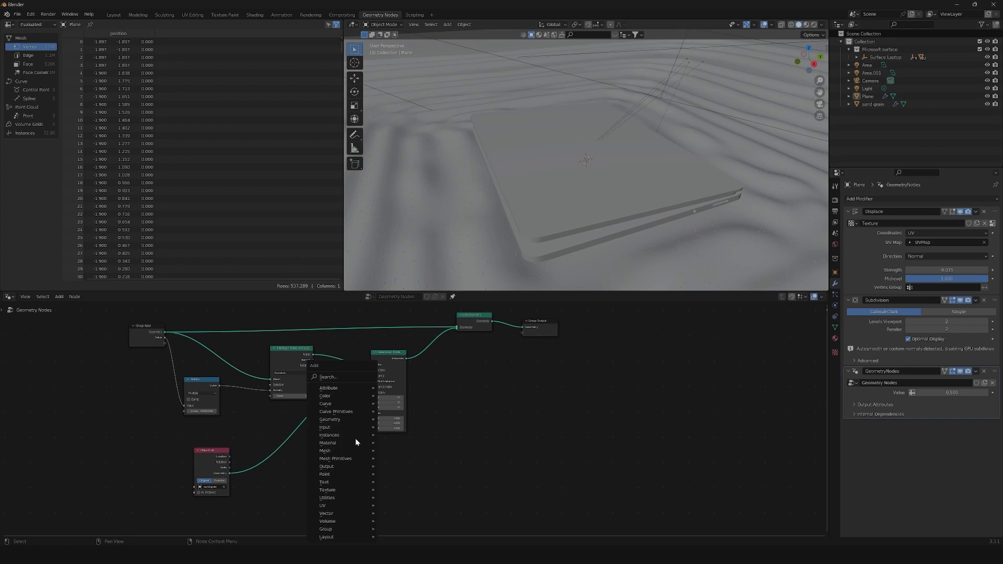
click(340, 377)
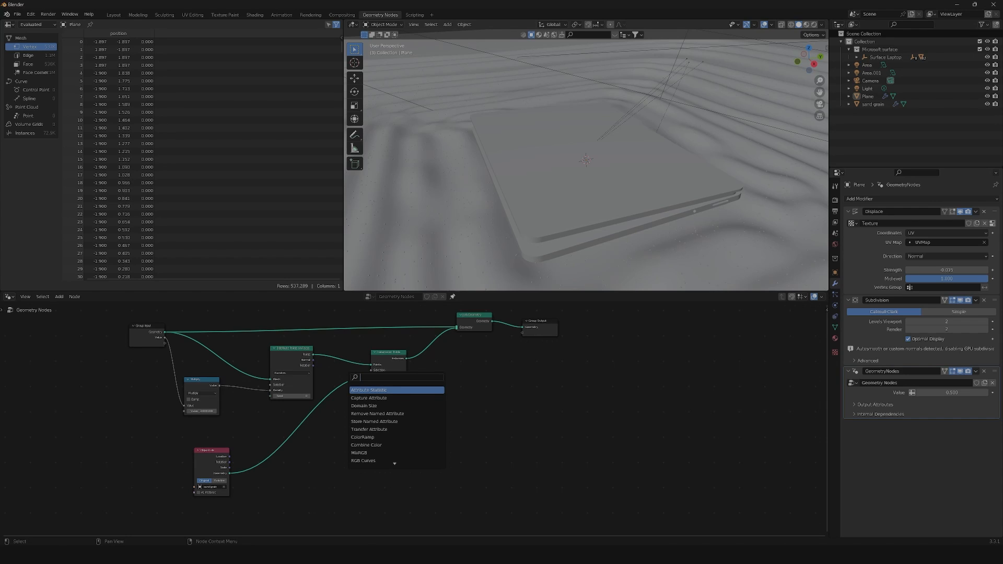
text(rand)
key(Return)
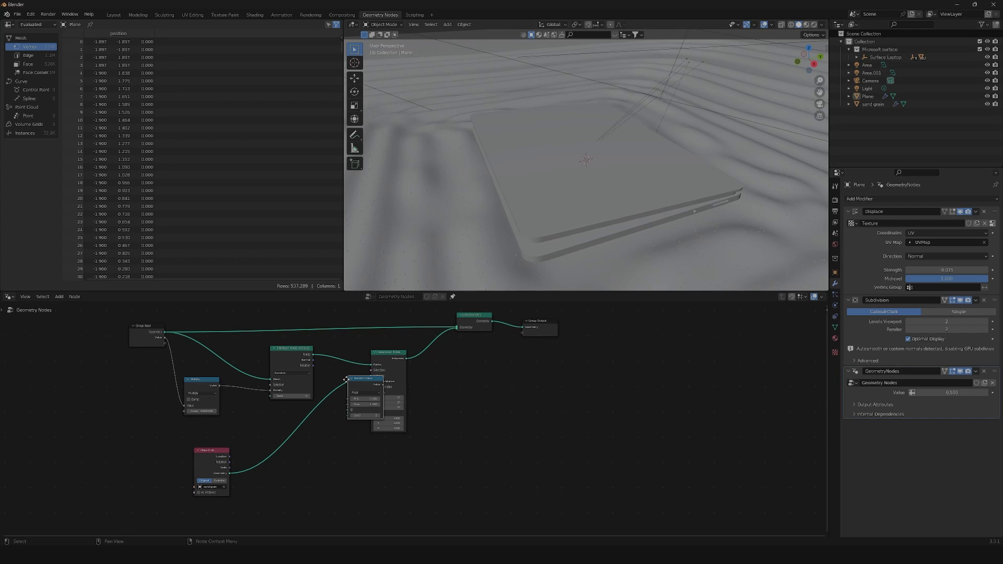
click(322, 459)
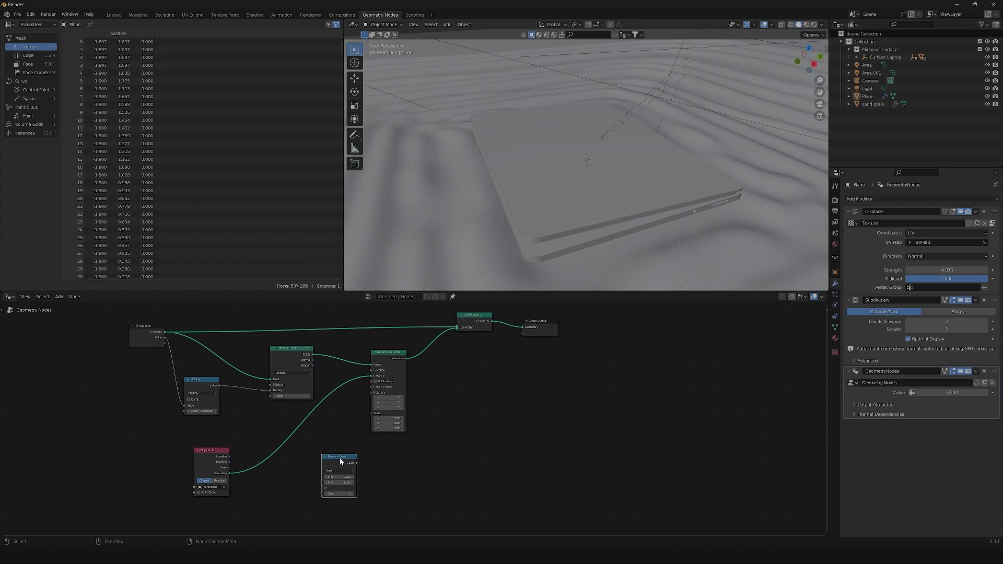
key(shift+d)
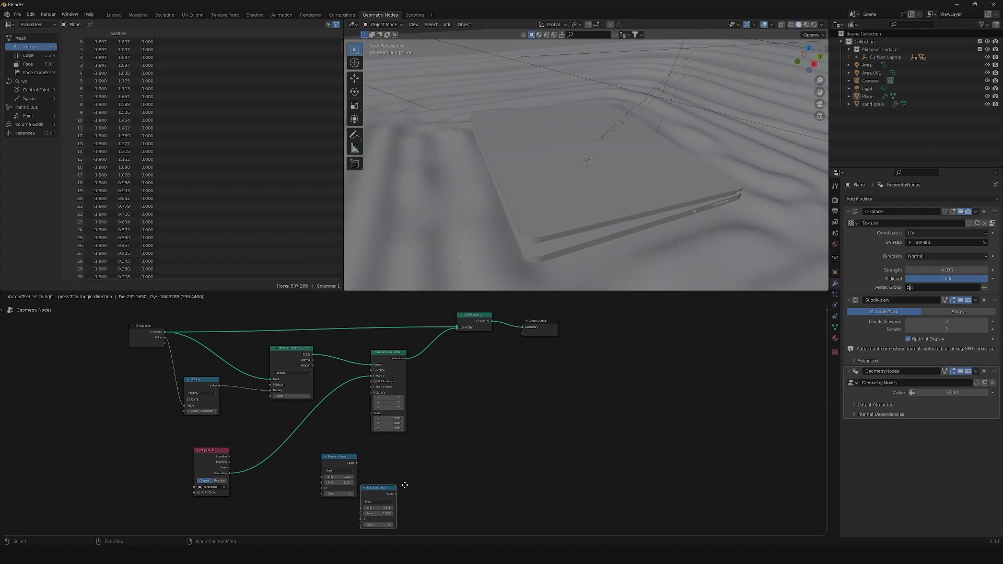
click(404, 491)
drag(335, 455, 320, 446)
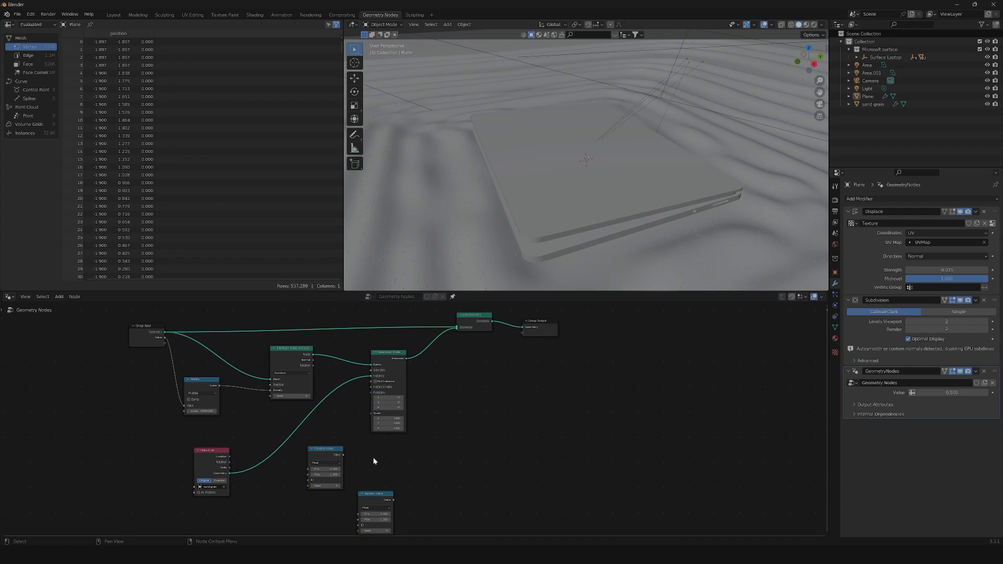
drag(389, 374, 405, 379)
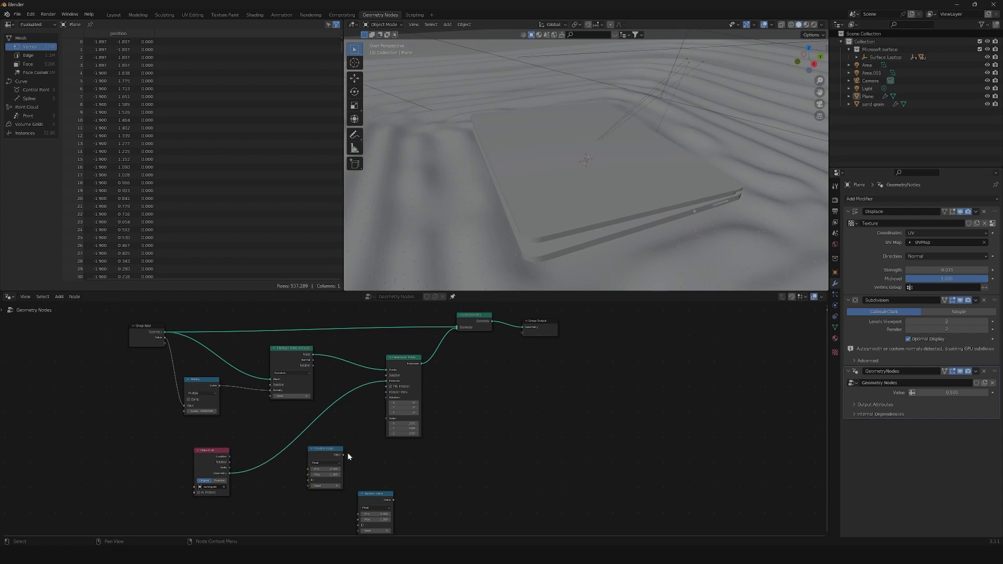
Step: Set the first Random Value node to Vector and link it to Rotation, and link the Float one to Scale on Instance on Points
click(325, 463)
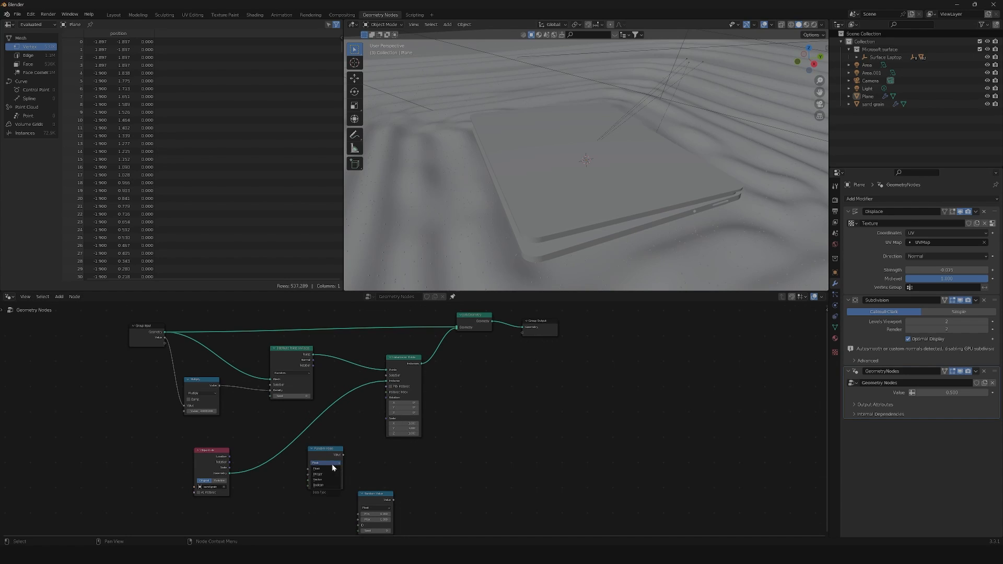
click(325, 480)
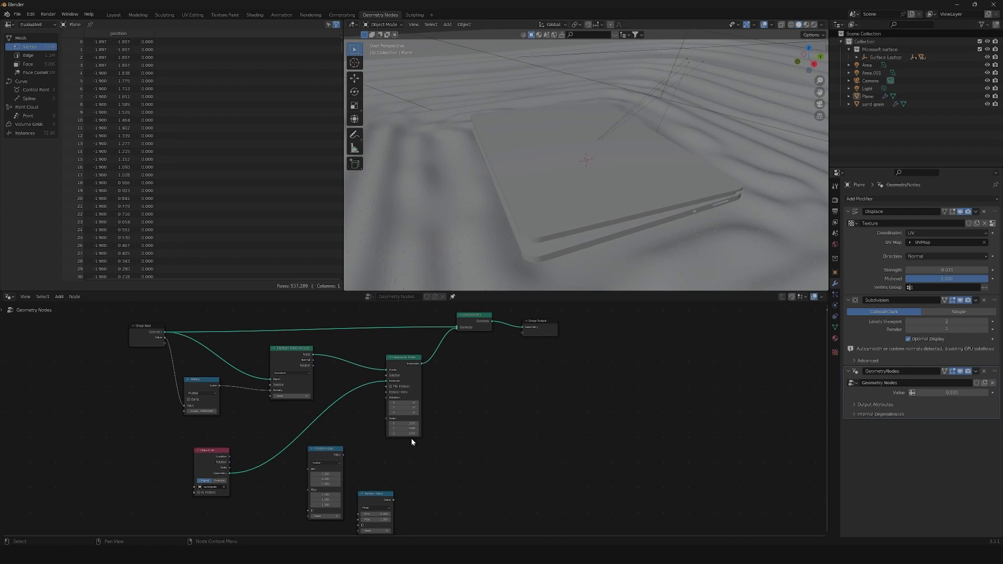
drag(343, 455, 387, 407)
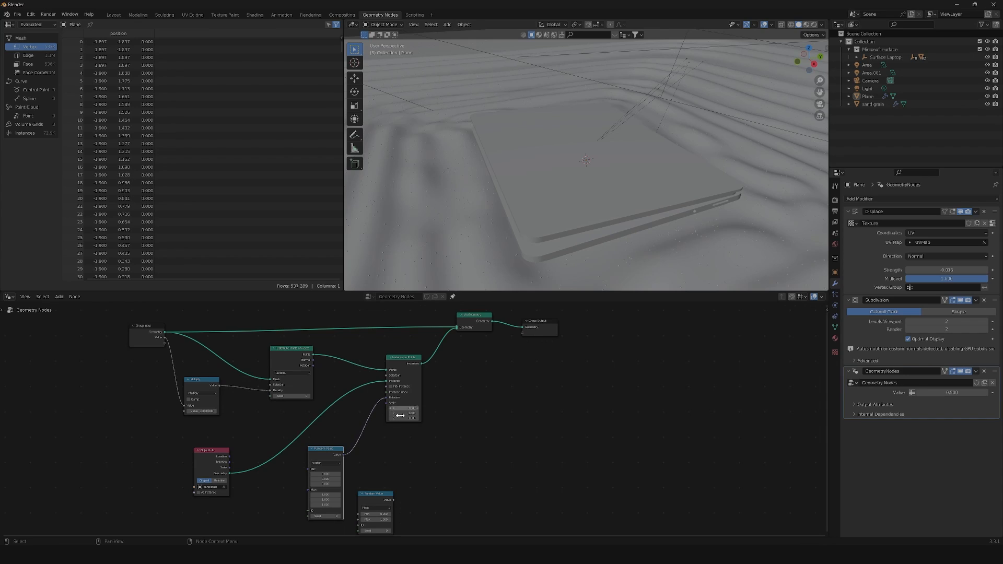
drag(394, 502, 387, 404)
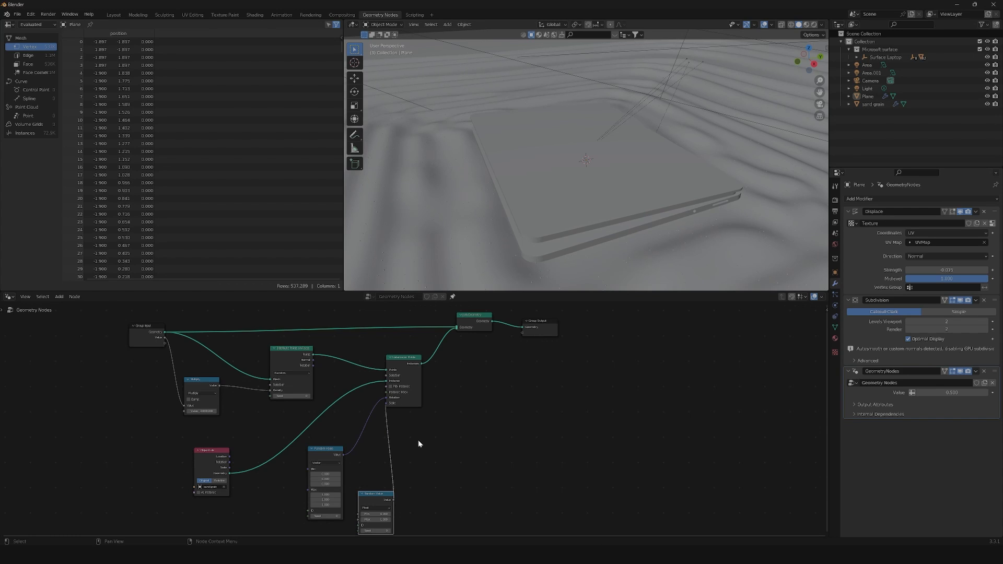
Step: Set the Max of the Float Random Value node driving the instance scale to 0.8
scroll(396, 520, up, 1)
scroll(398, 522, up, 3)
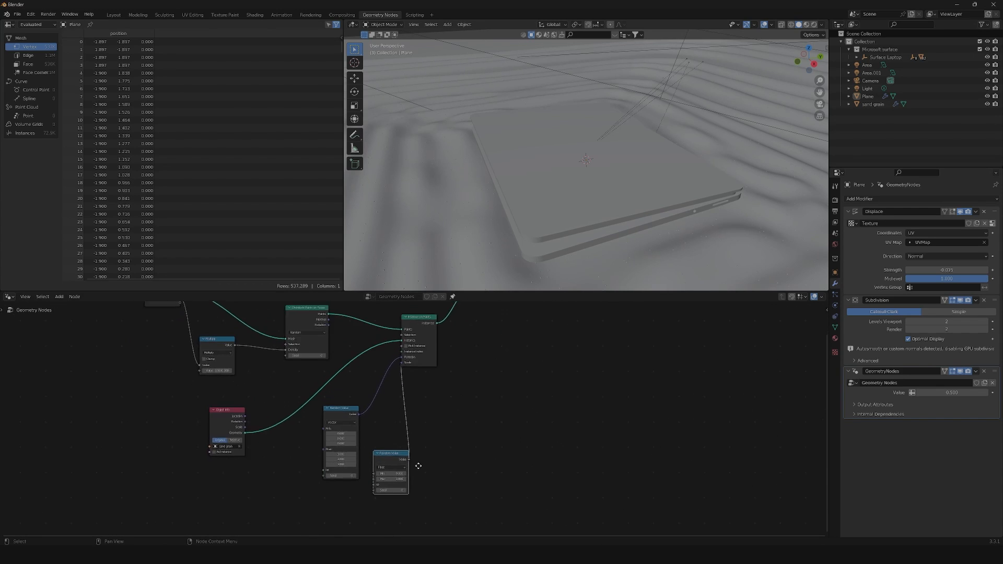
click(406, 471)
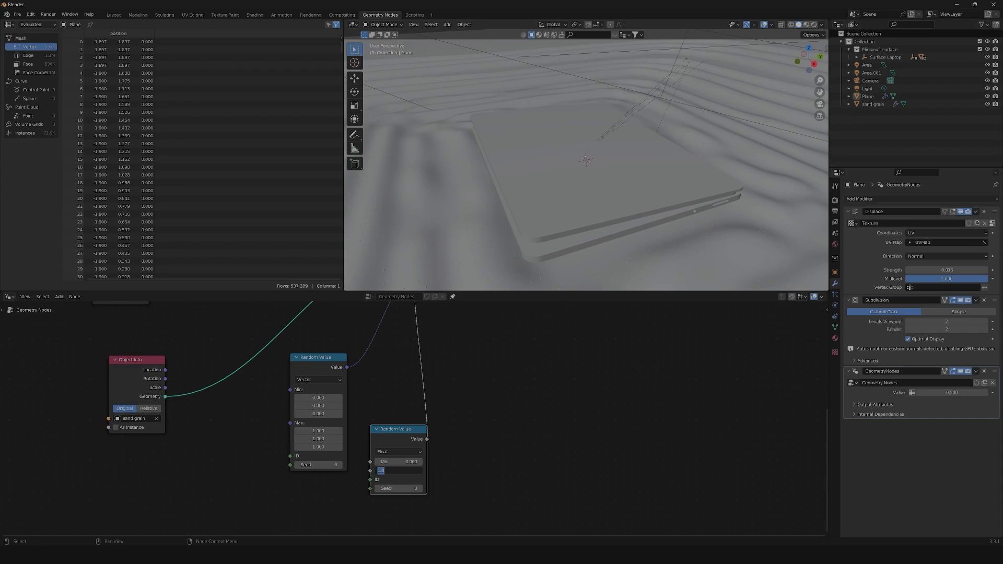
text(0.8)
key(Return)
scroll(496, 402, down, 1)
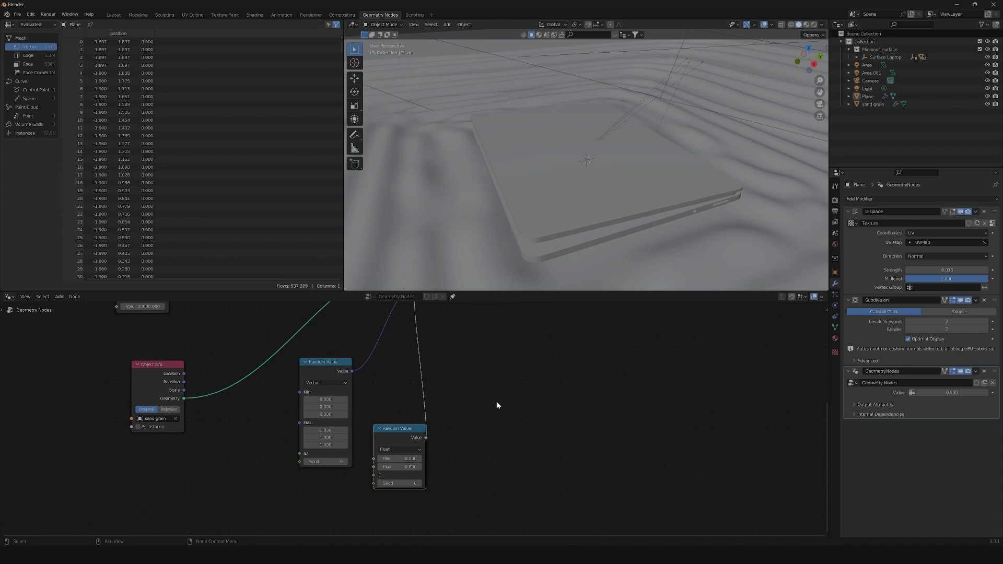
Step: Set the exposed Value of the plane's Geometry Nodes modifier to 2 and check the sand in the viewport
click(951, 392)
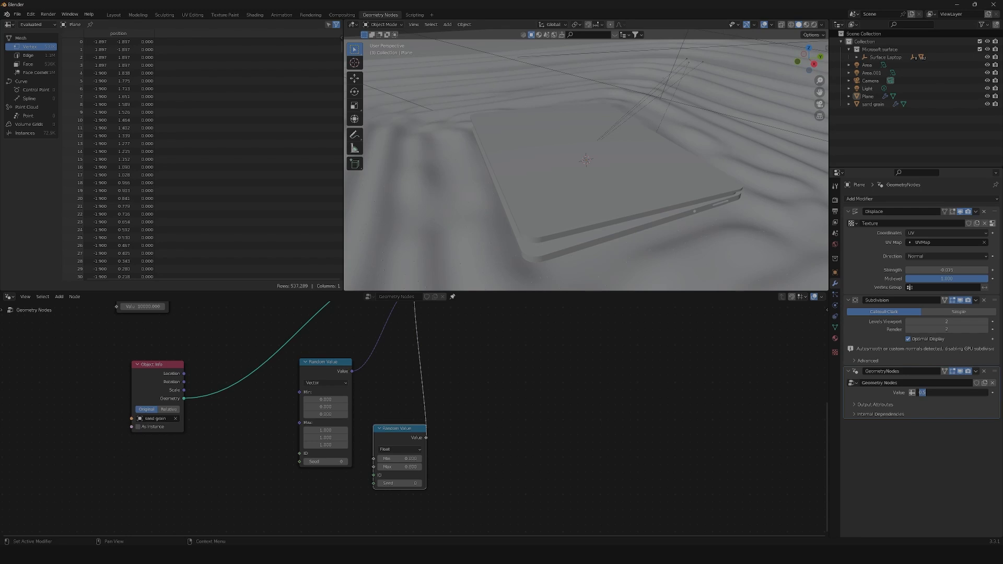
text(2)
key(Return)
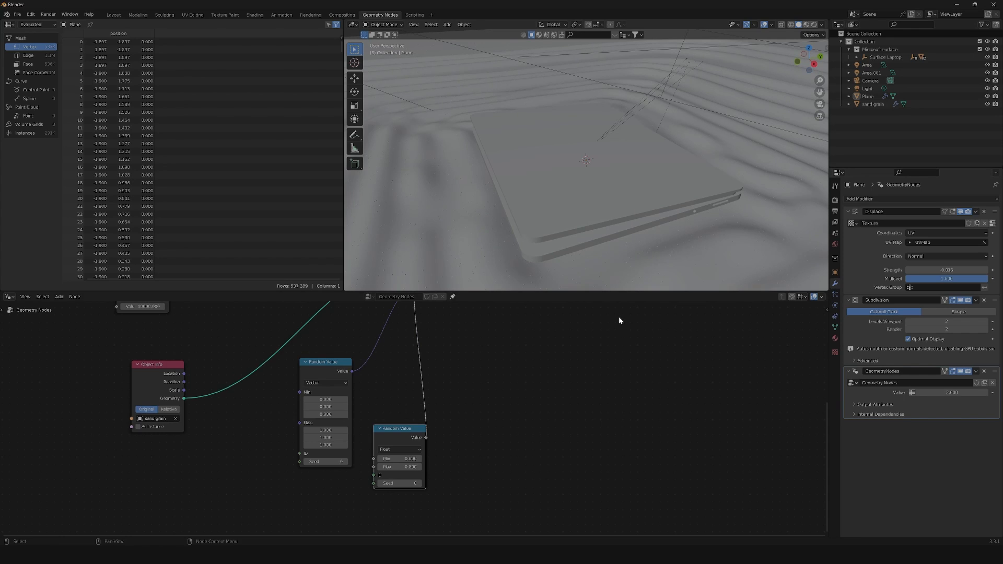
middle_drag(554, 234, 631, 258)
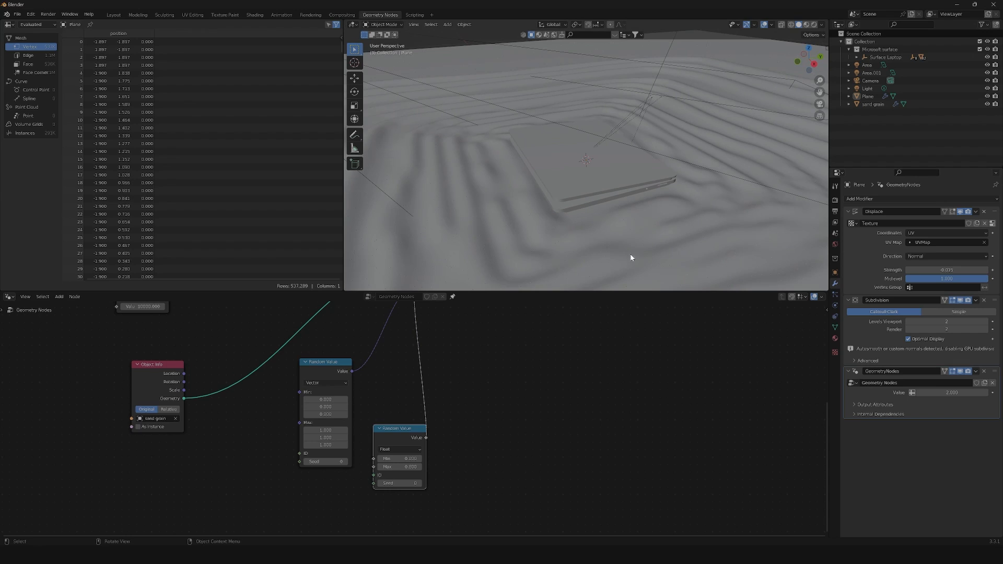
Step: Collapse the plane's Geometry Nodes modifier and turn off its viewport display
click(961, 375)
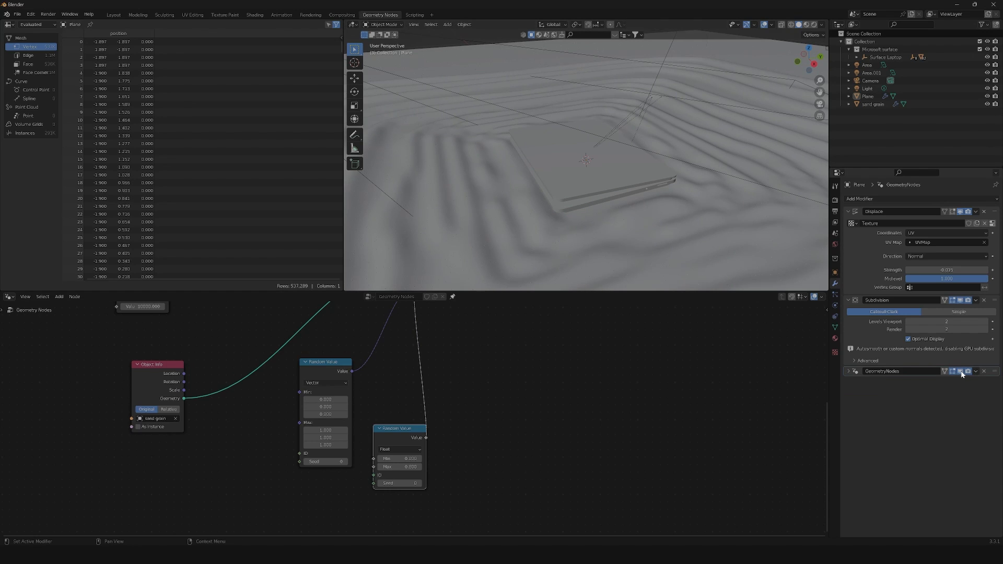
click(961, 372)
mouse_move(669, 225)
middle_down()
mouse_move(625, 220)
mouse_move(543, 240)
mouse_move(700, 221)
mouse_move(596, 213)
mouse_move(441, 280)
mouse_move(606, 197)
mouse_move(715, 161)
mouse_move(737, 168)
mouse_move(663, 173)
middle_up()
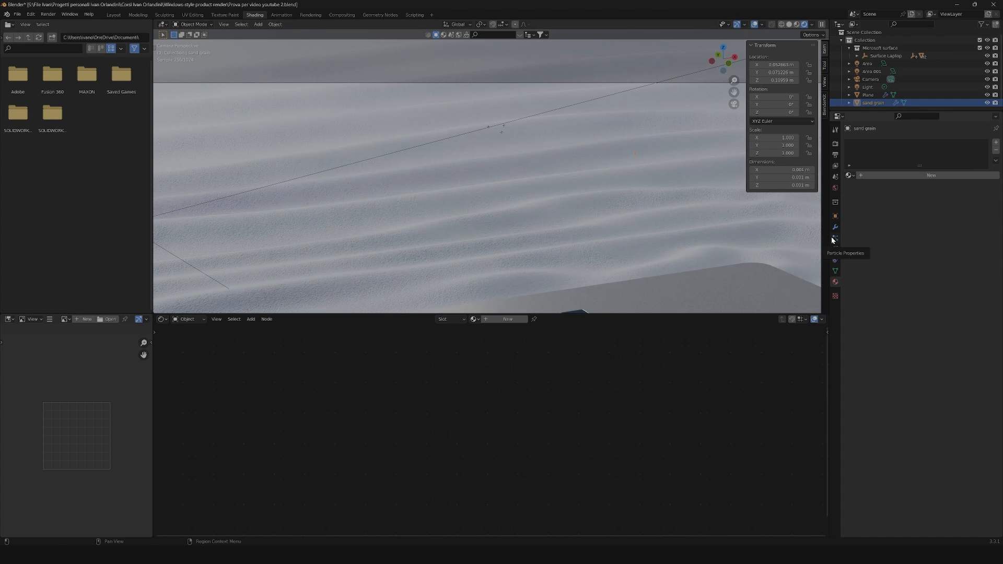
Step: Create a new material on the sand grain object and name it Sand grain material
click(915, 176)
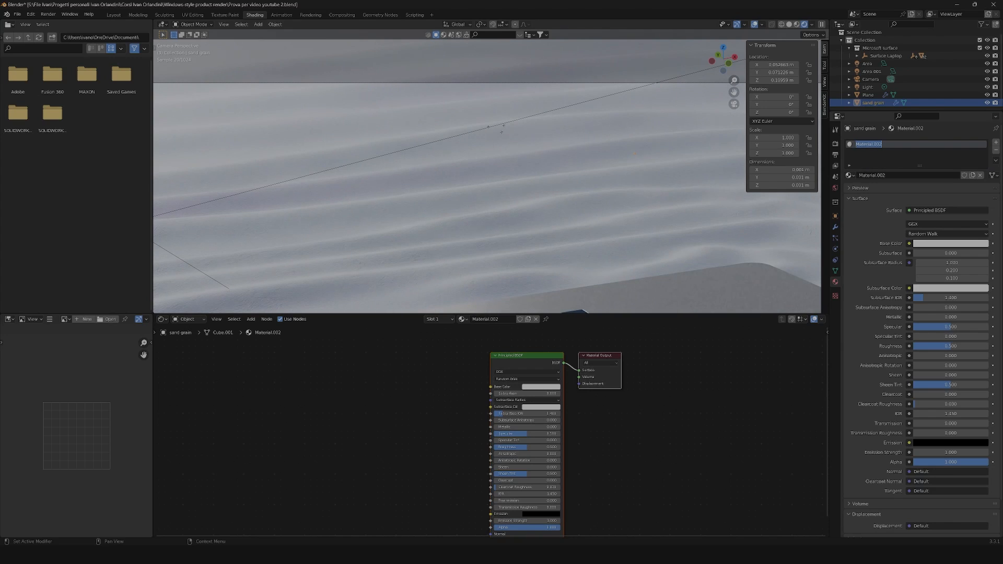
text(Sand grain mater)
key(Return)
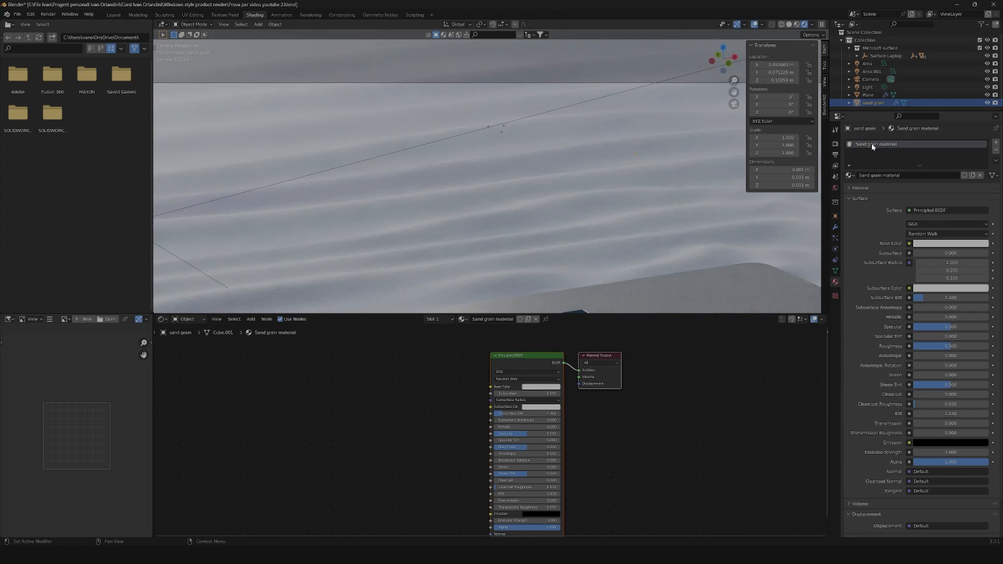
Step: Set both the base color and the subsurface color of the sand grain material to a pale violet-blue
click(544, 387)
click(551, 317)
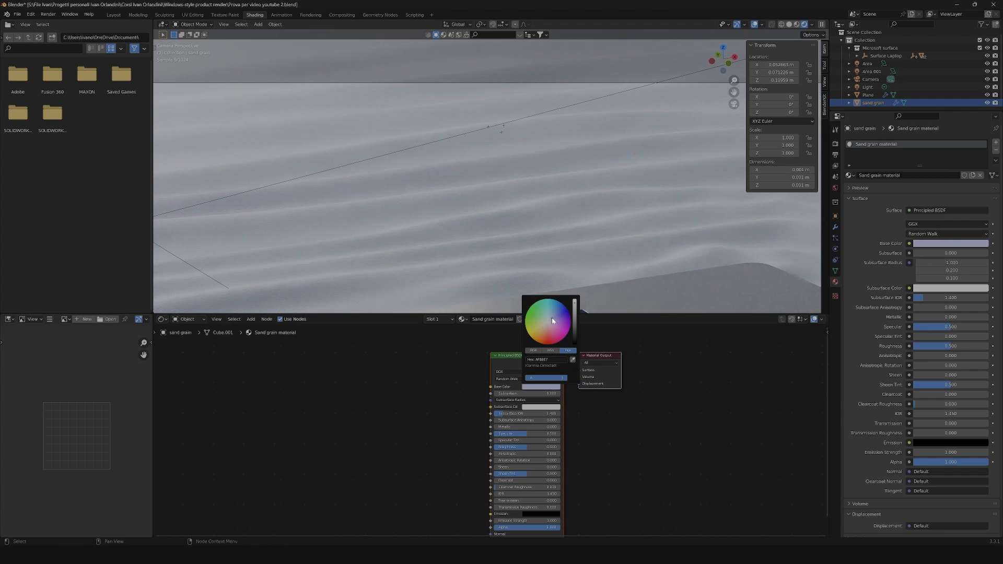
click(542, 408)
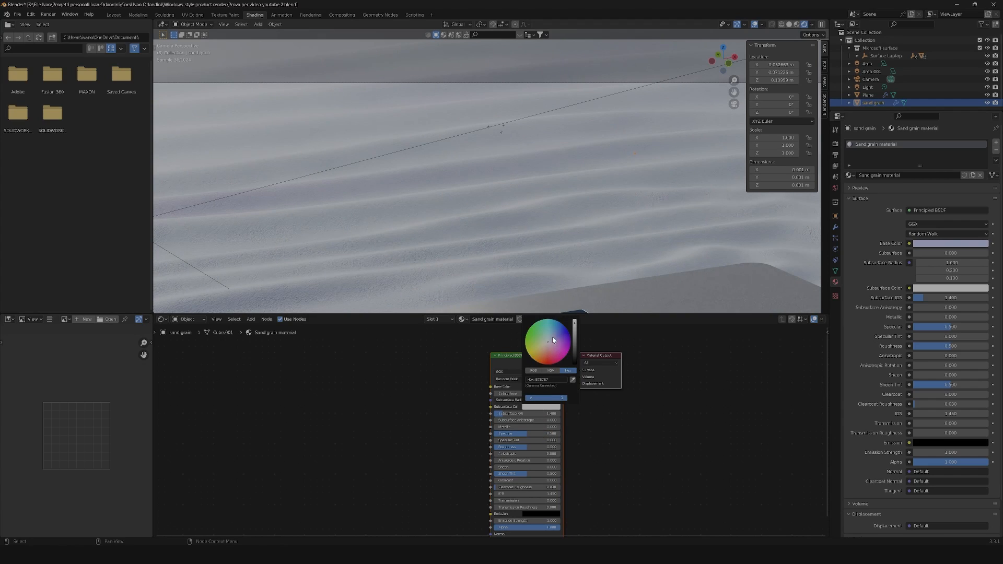
click(553, 341)
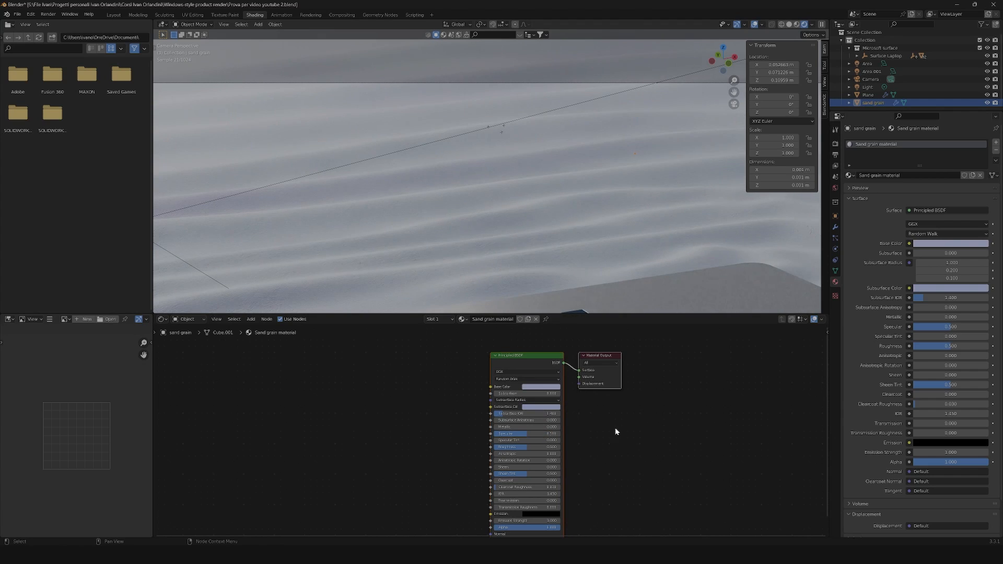
Step: Set the sand grain material's Subsurface to 0.1 and its Roughness to 1
double_click(510, 393)
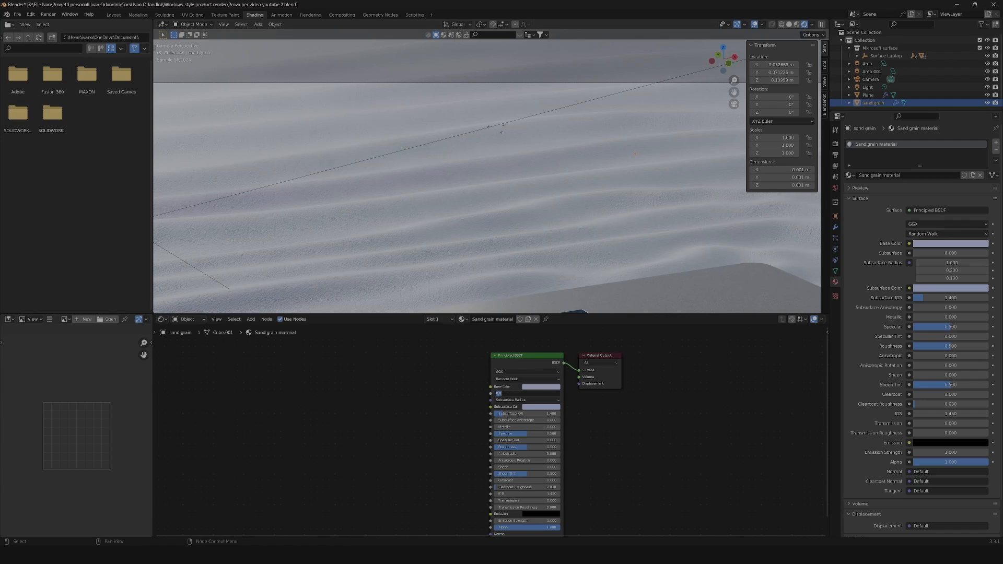
text(0.1)
key(Return)
drag(512, 447, 559, 448)
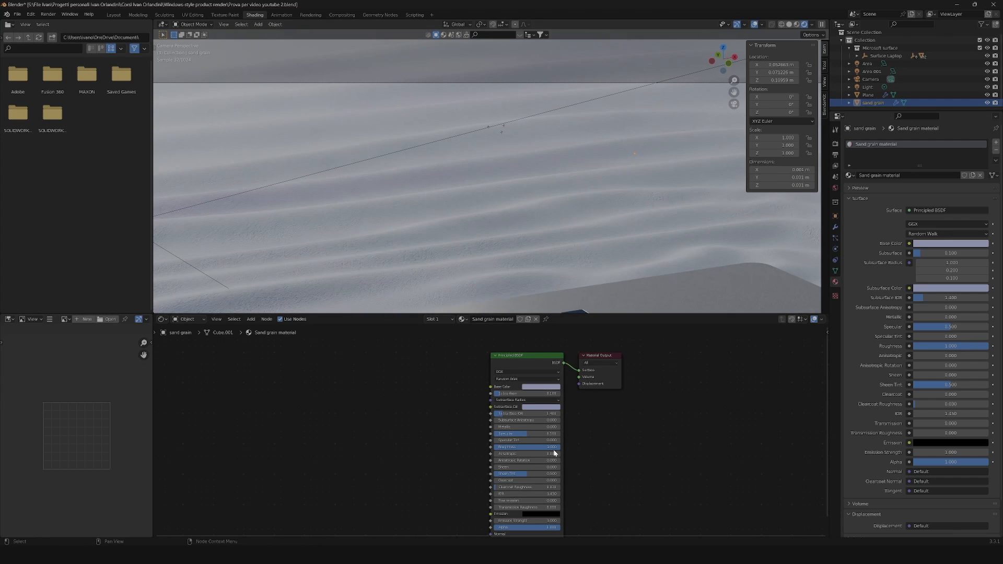
Step: Set the sand grain material's Metallic to 0.015
click(528, 427)
text(0.015)
key(Return)
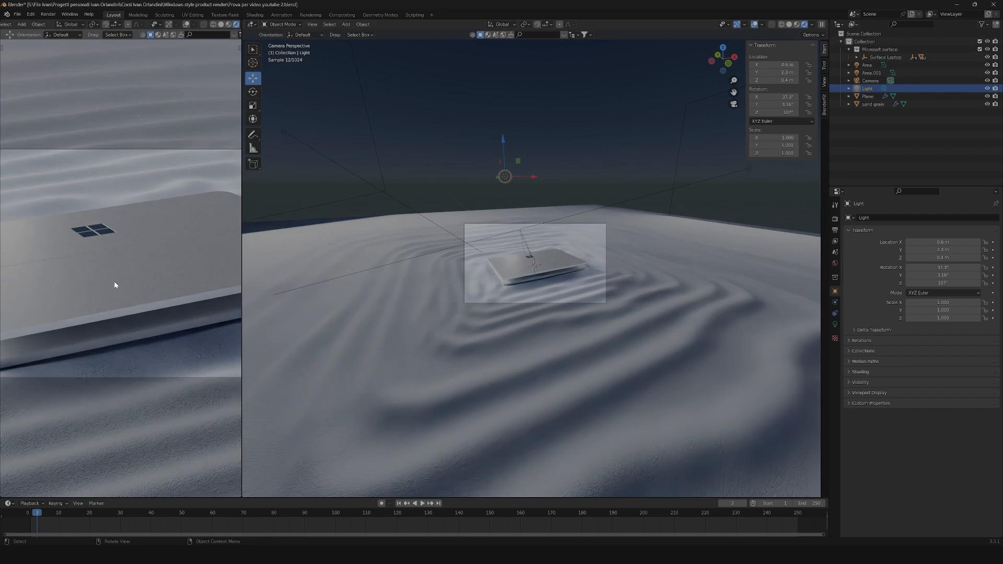
Step: Move the light about 0.22 m along the global X axis
scroll(115, 285, down, 6)
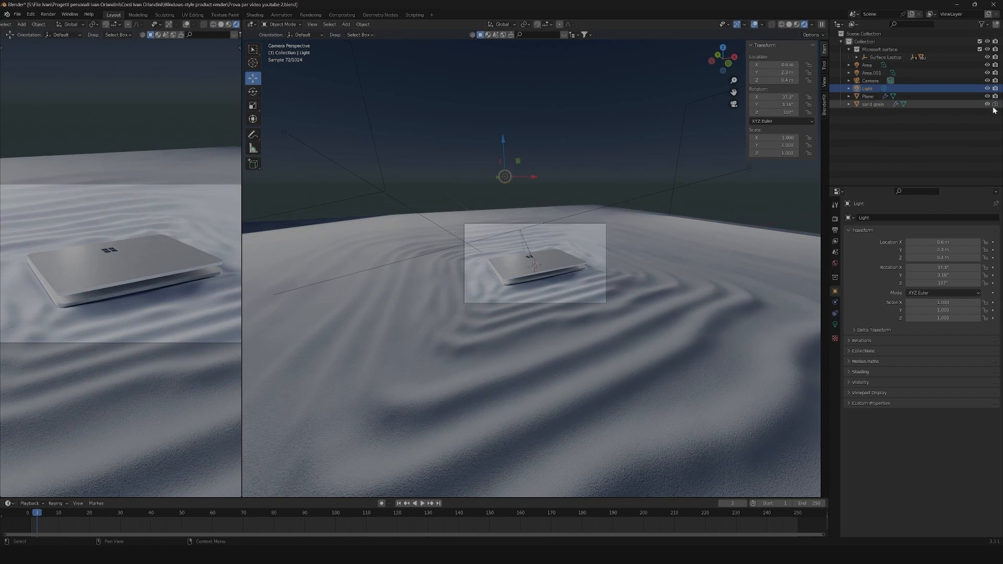
scroll(499, 196, up, 2)
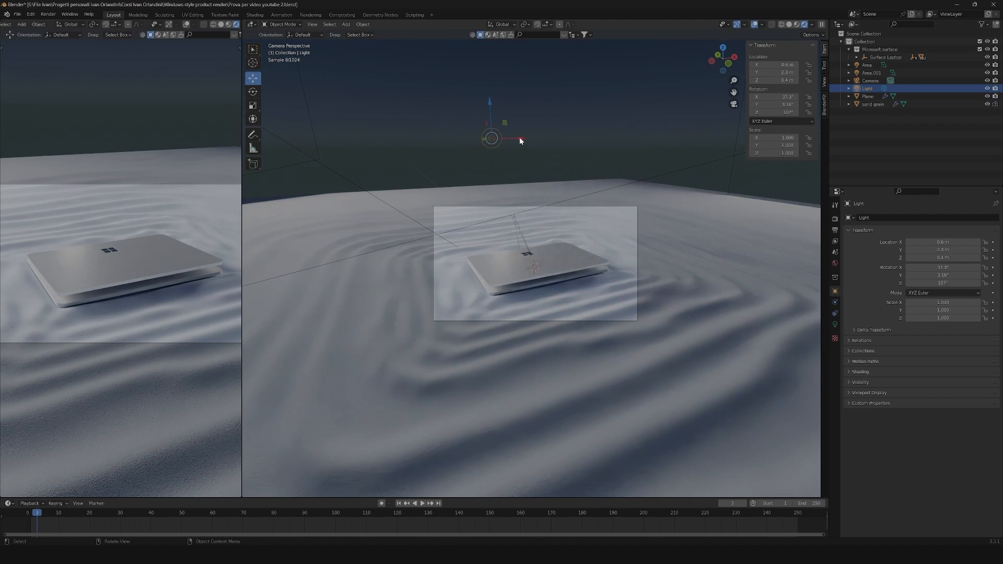
drag(522, 139, 543, 139)
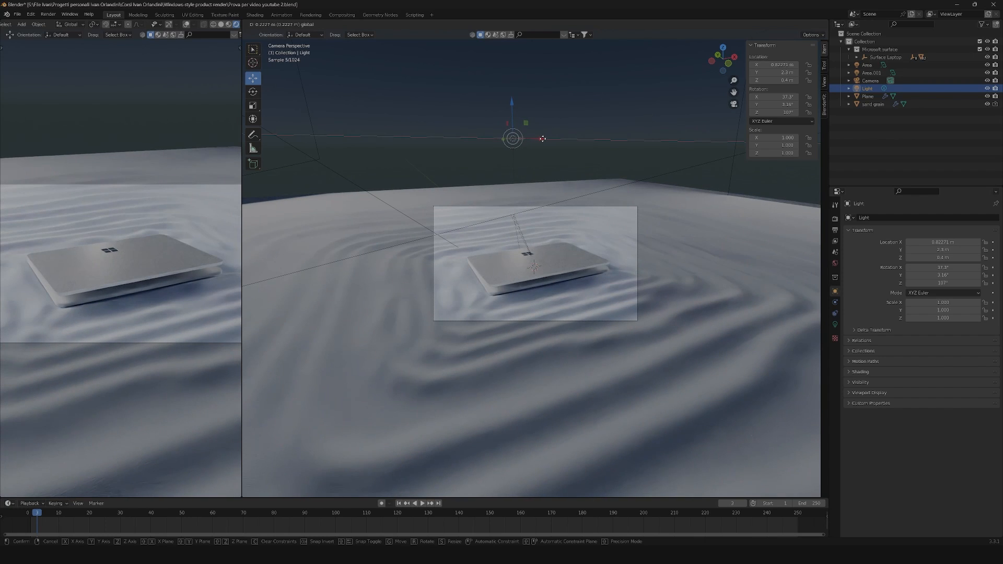
Step: Reposition the light along the global Y and X axes above the sand and scale it up to about 2.1
middle_drag(537, 202, 296, 82)
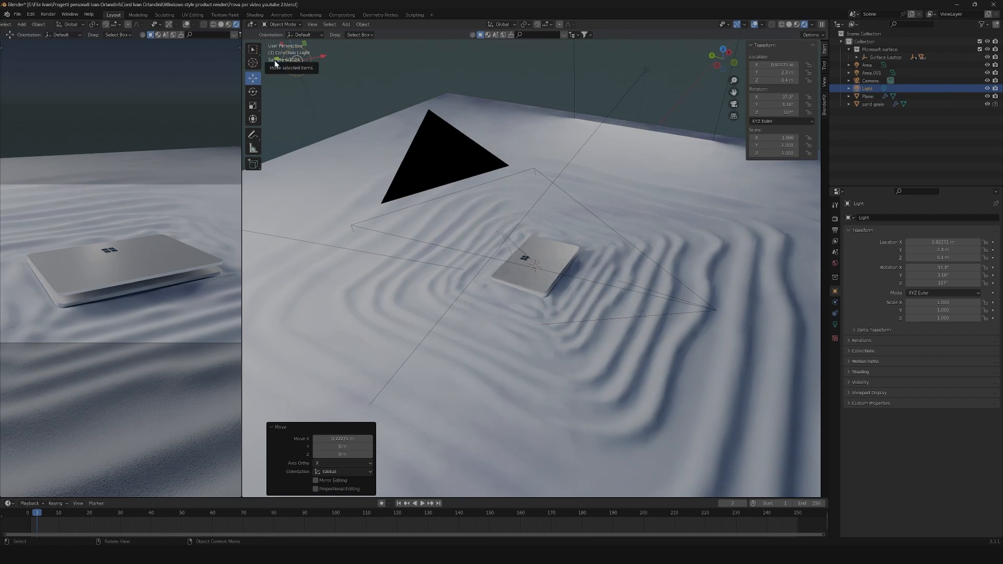
key(g)
key(y)
drag(296, 61, 353, 77)
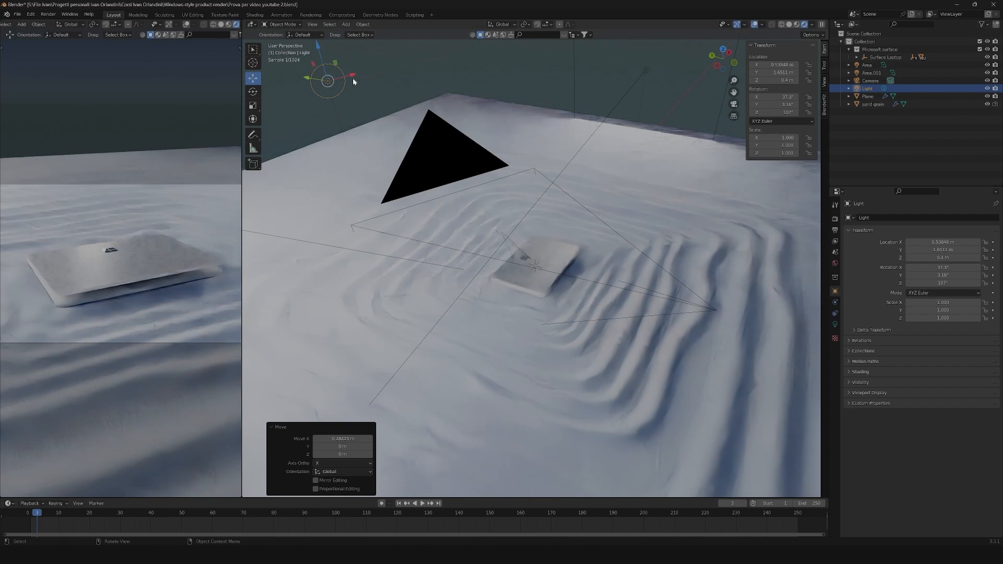
scroll(82, 294, up, 6)
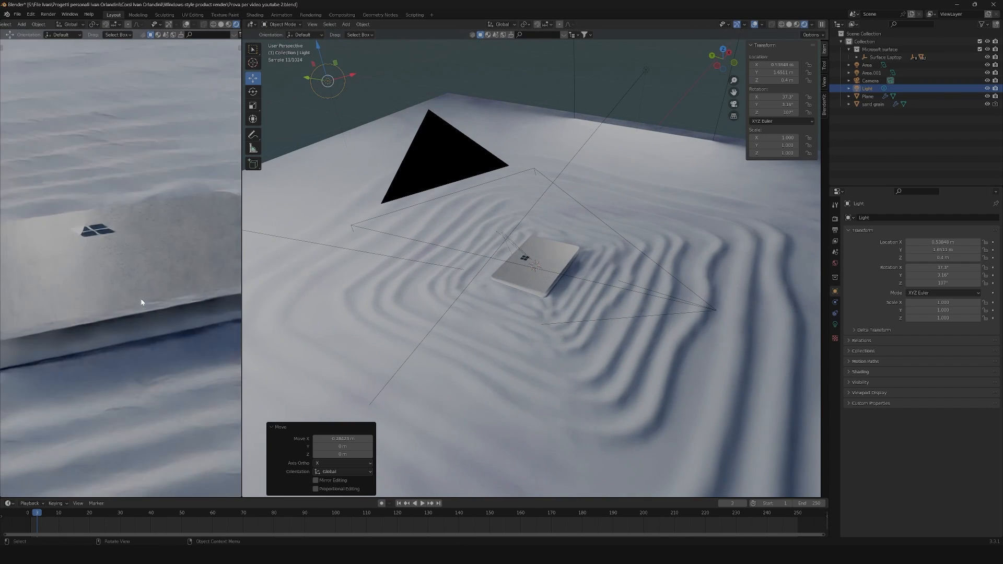
scroll(66, 230, down, 6)
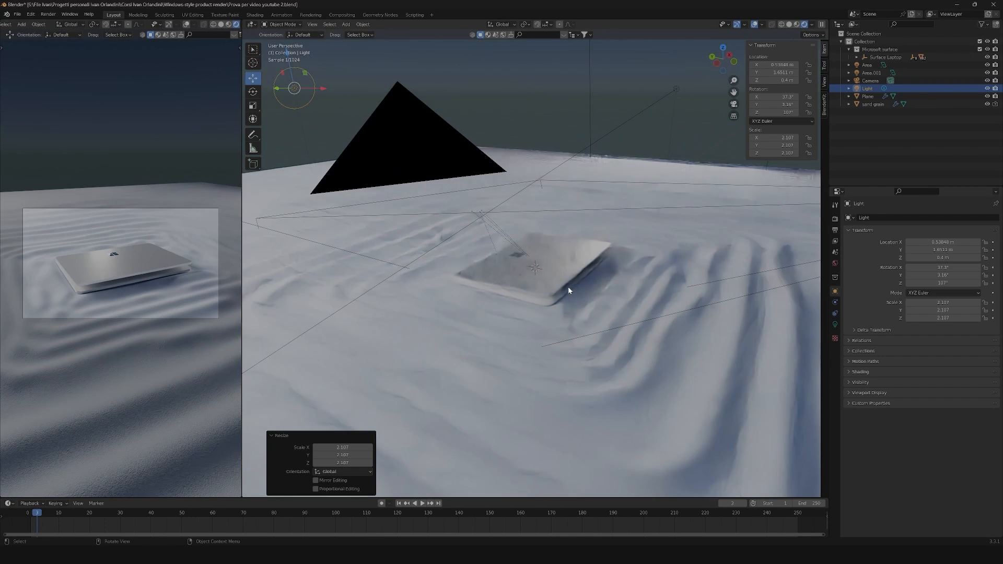
scroll(569, 291, up, 3)
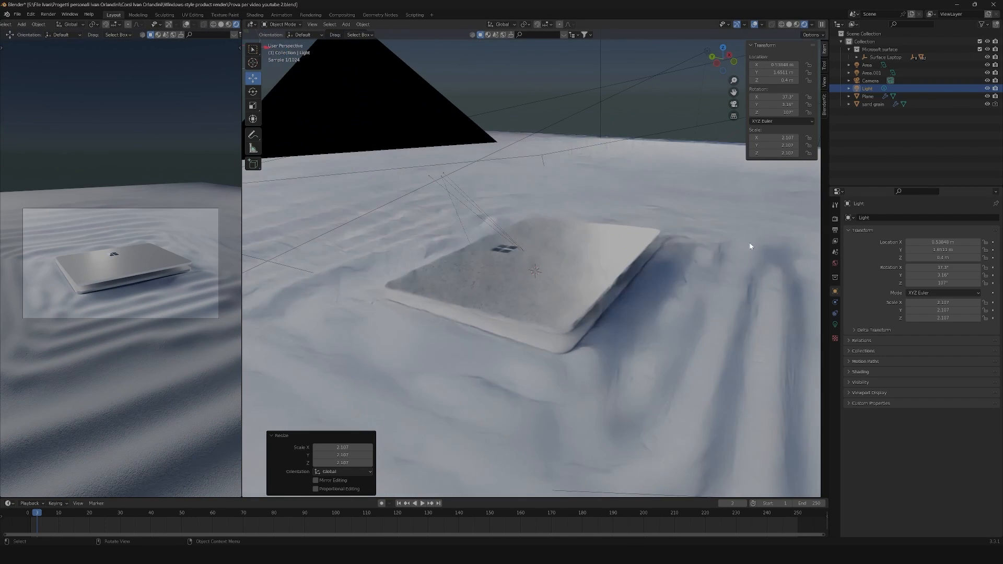
Step: Double the render output resolution to 3840 × 2160 px
click(835, 219)
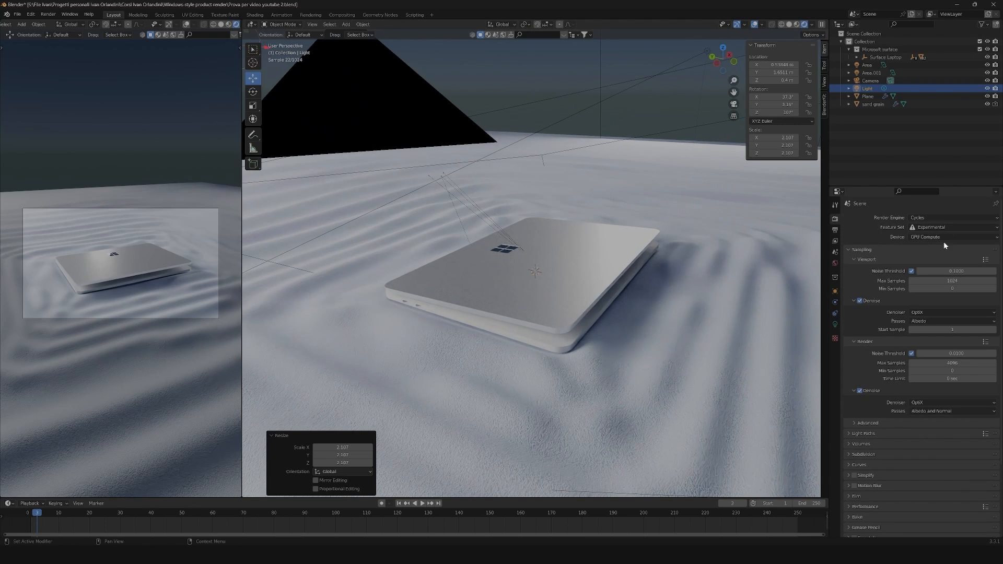
click(836, 230)
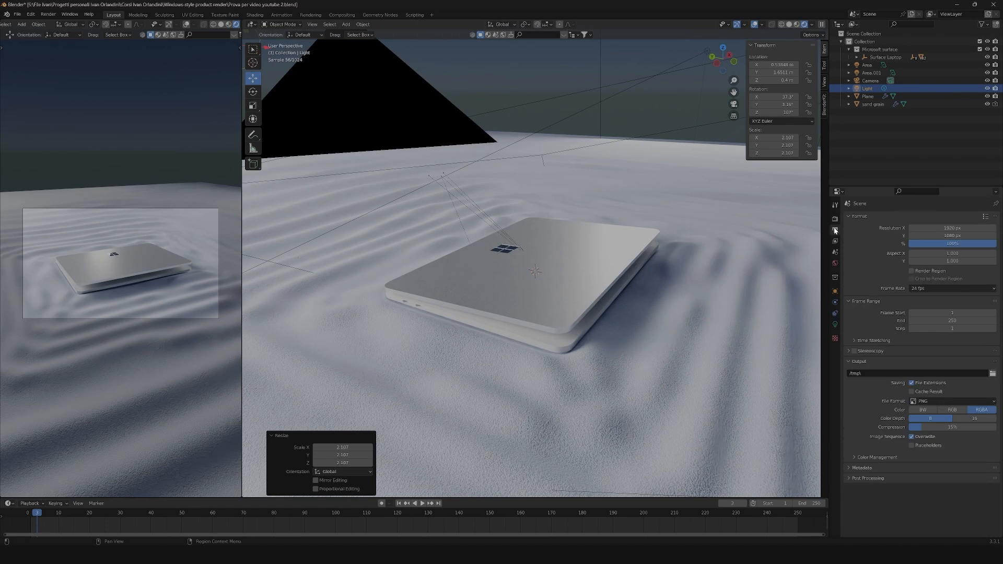
click(952, 228)
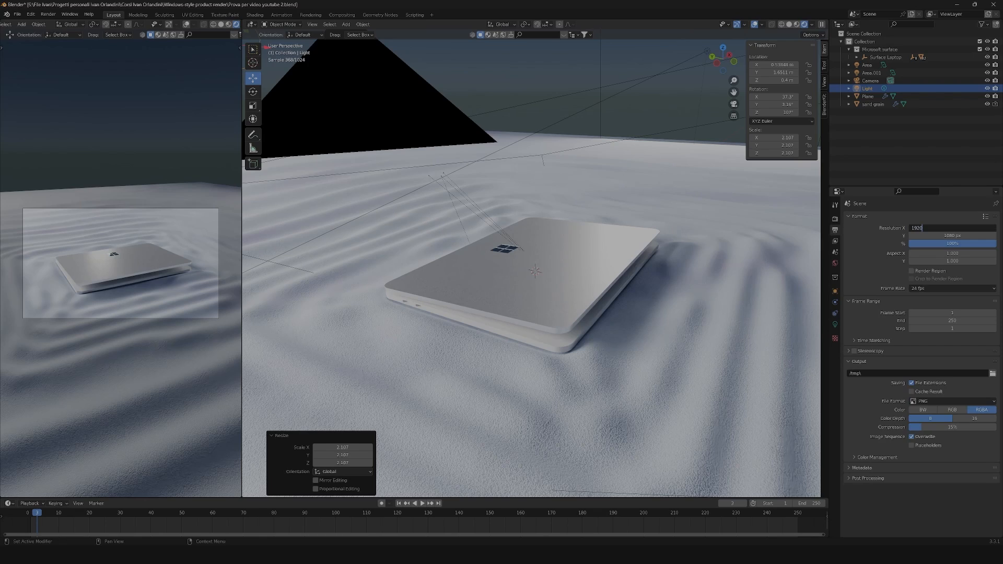
text(*2)
key(BackSpace)
text(2)
key(Return)
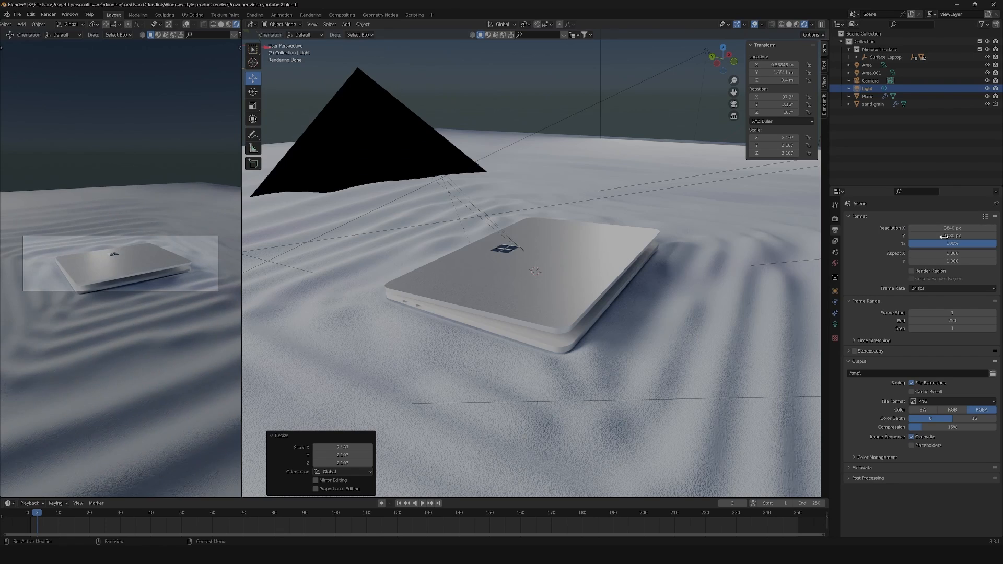
click(943, 235)
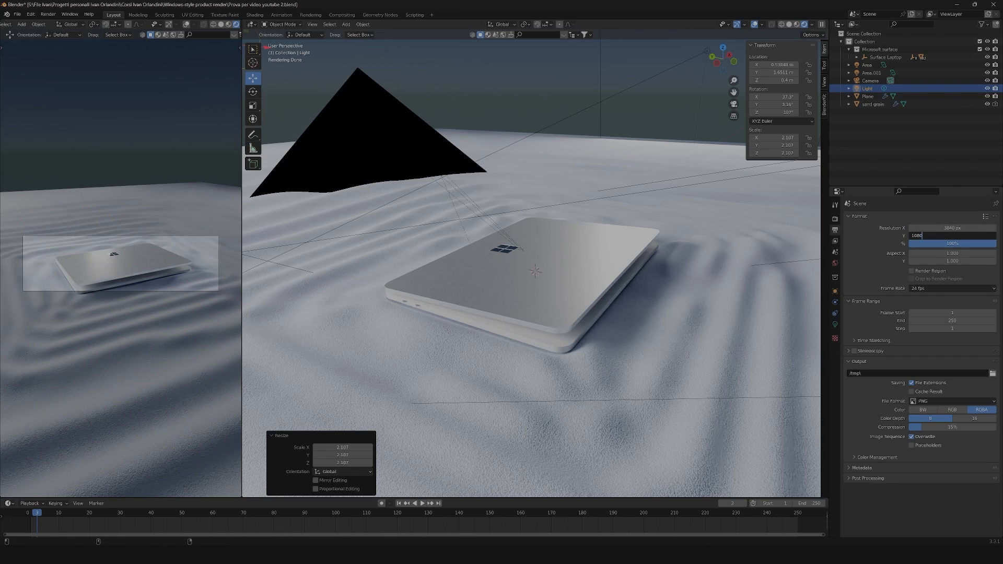
text(*2)
key(Return)
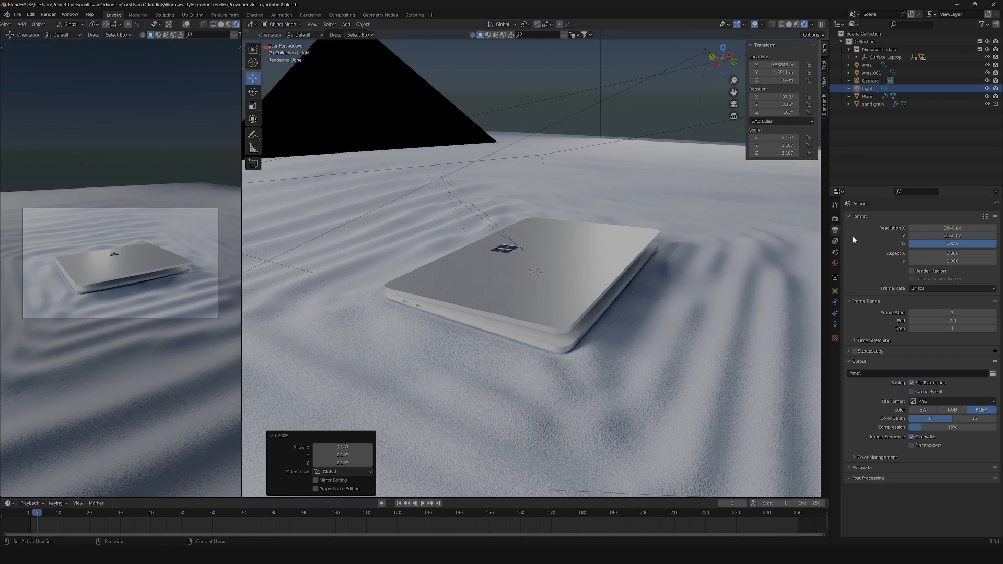
Step: Set the maximum samples for the final Cycles render to 1024
click(836, 219)
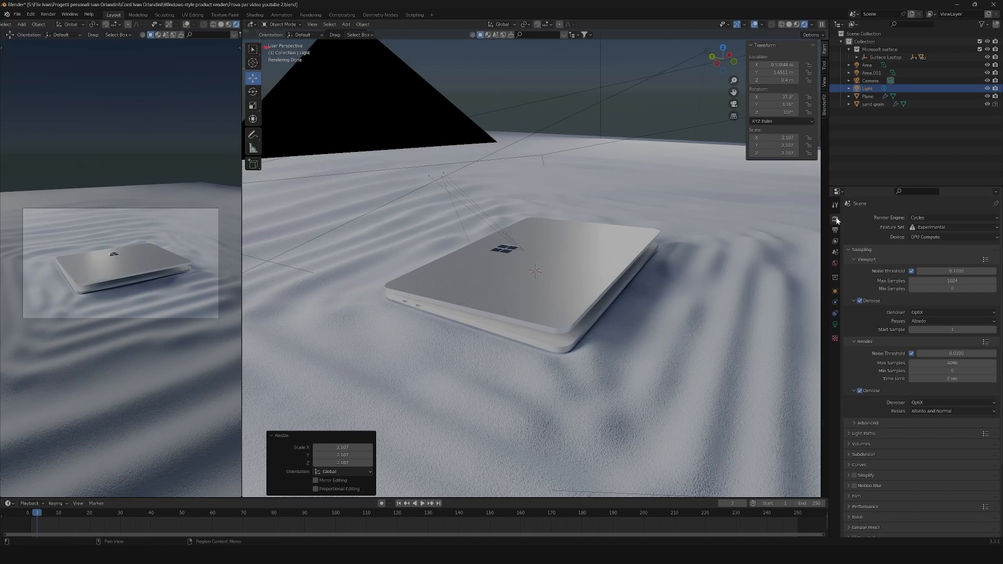
click(966, 363)
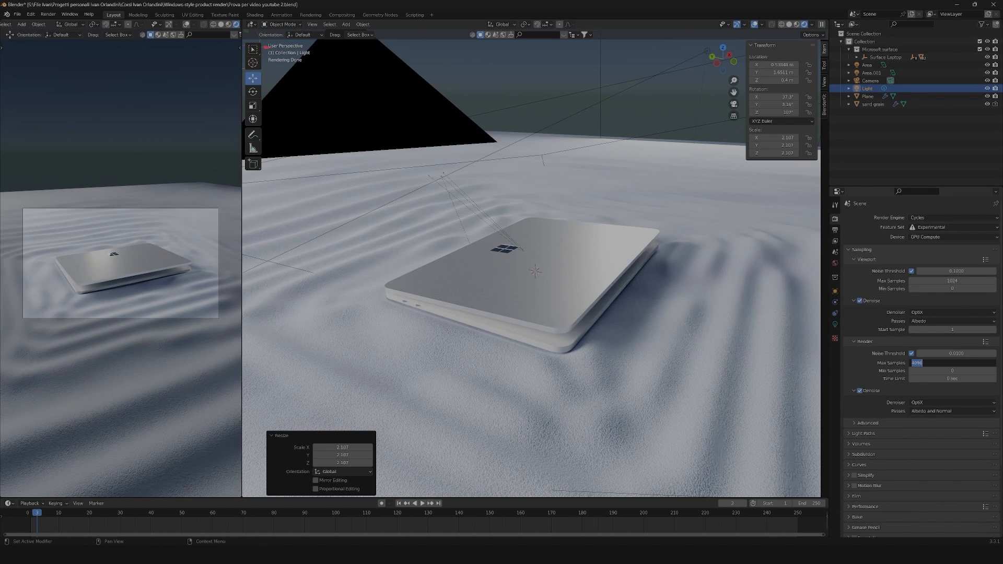
text(1024)
key(Return)
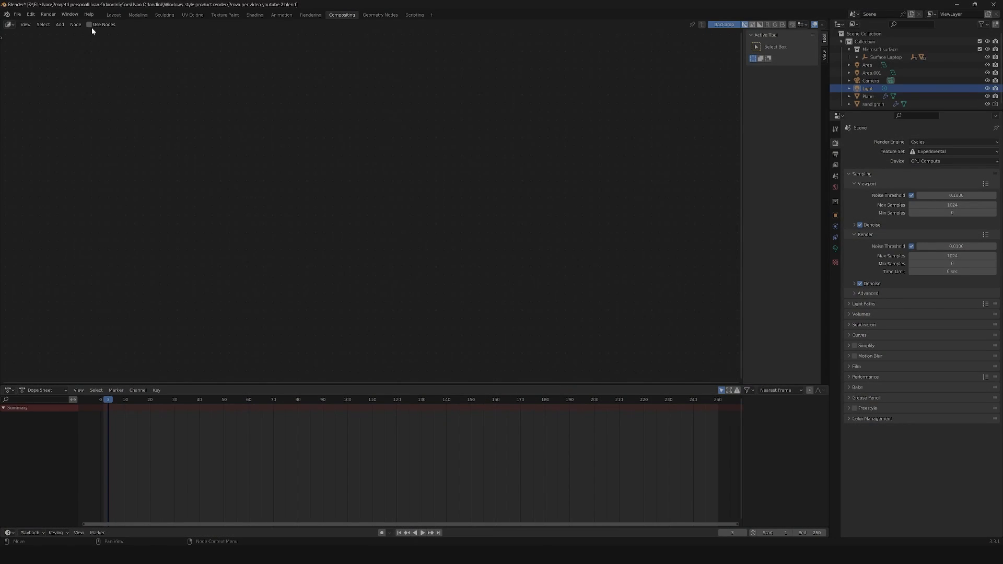
Step: Enable nodes for compositing, split the compositor vertically and hide the sidebar in the new narrow area
click(88, 25)
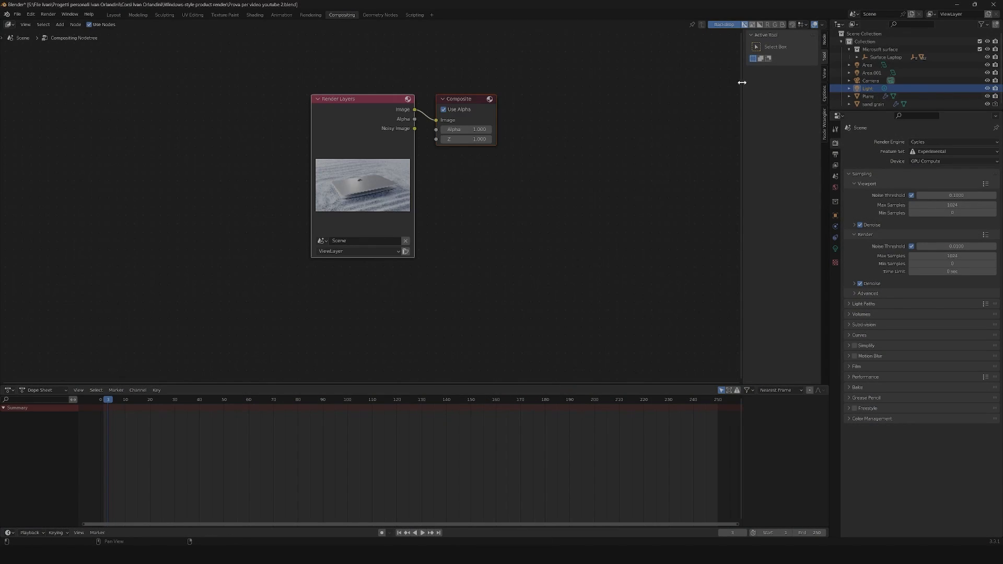
right_click(829, 54)
click(828, 54)
click(166, 91)
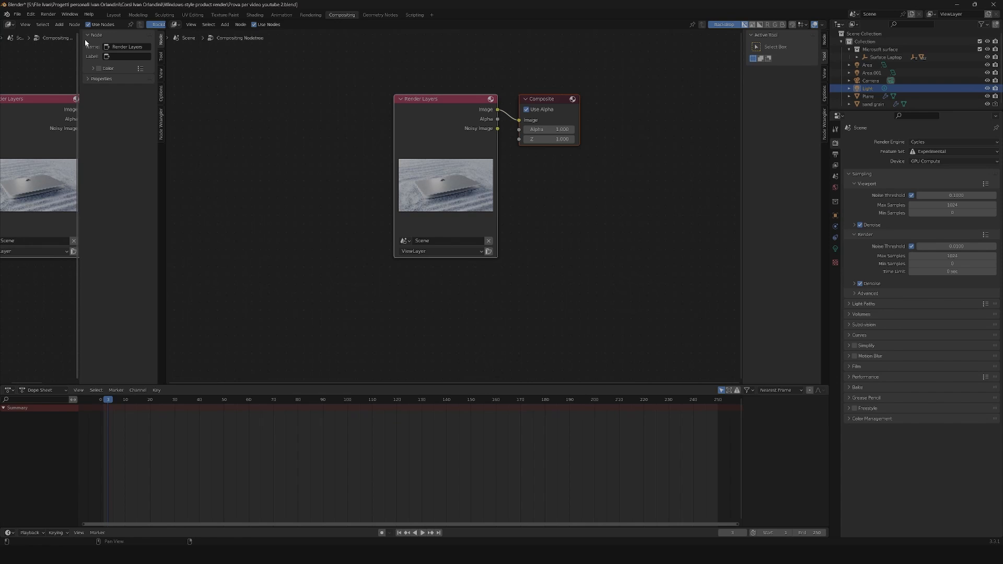
key(n)
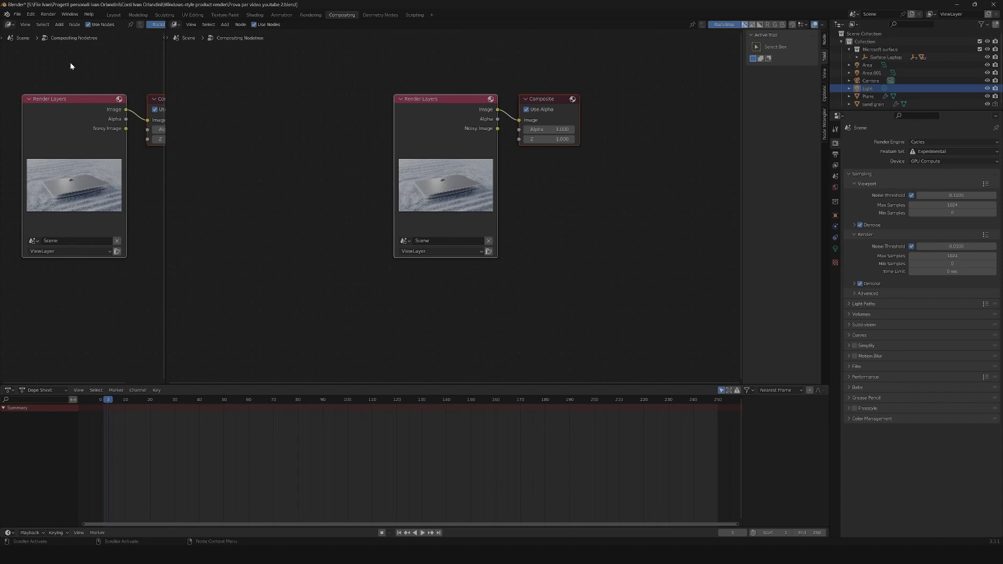
Step: Turn the narrow area into an Image Editor showing the Render Result and widen it to about 340 px
click(10, 24)
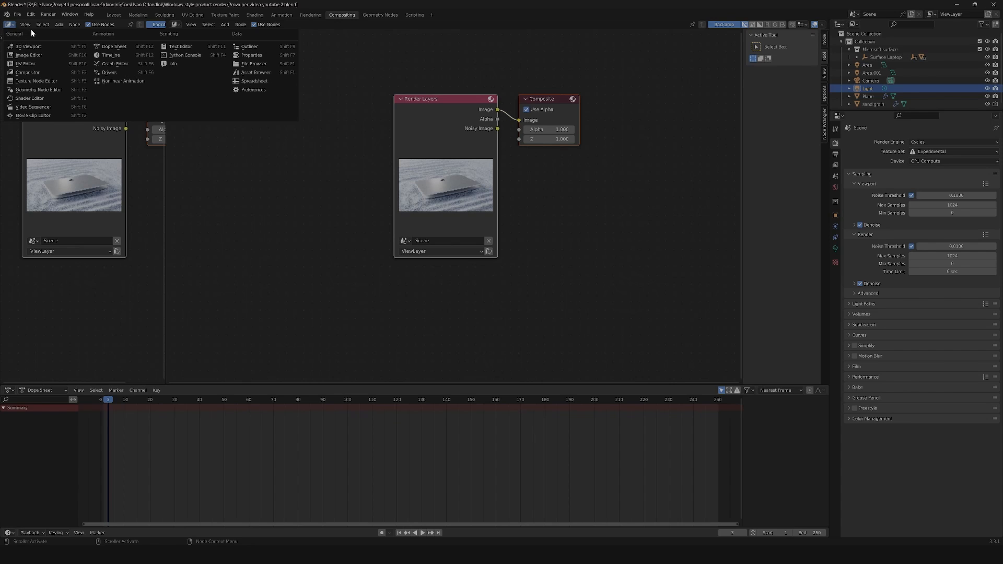
click(27, 55)
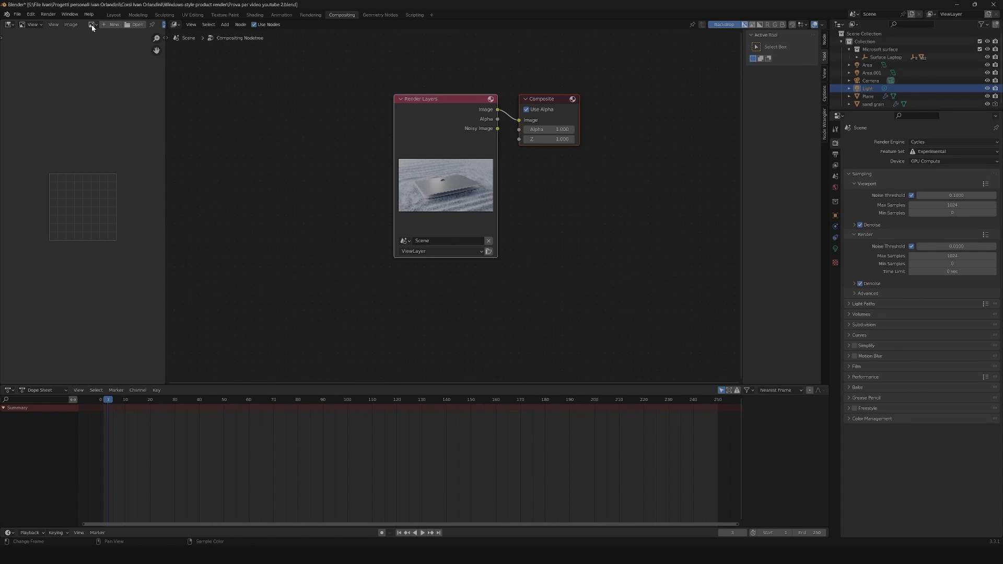
click(92, 24)
click(116, 44)
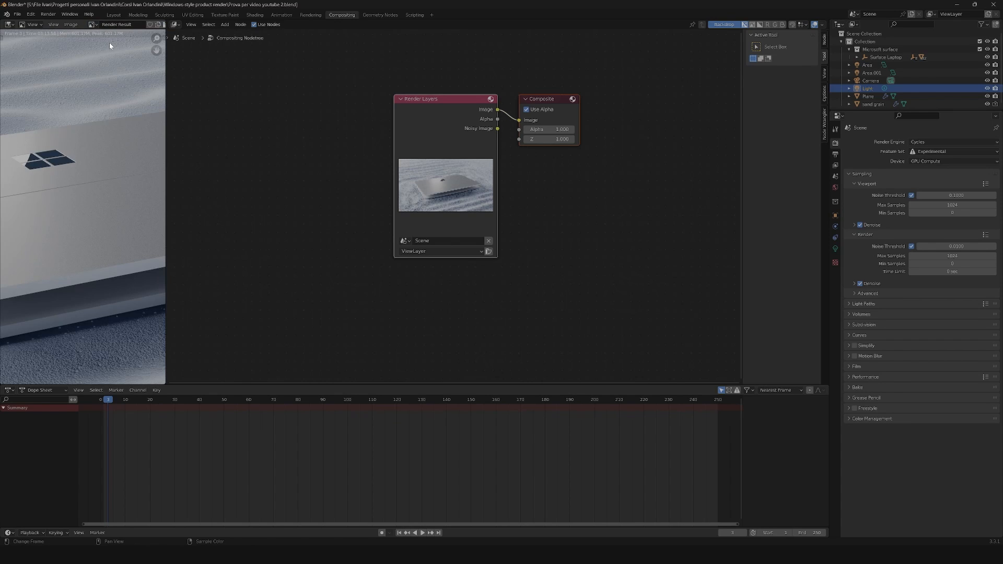
scroll(82, 187, down, 5)
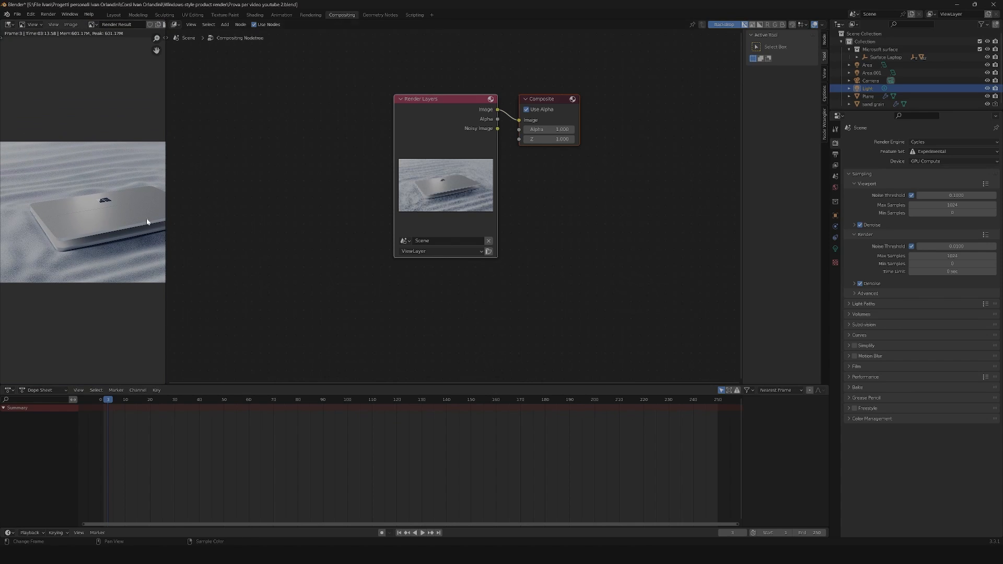
scroll(131, 220, down, 1)
drag(166, 193, 333, 194)
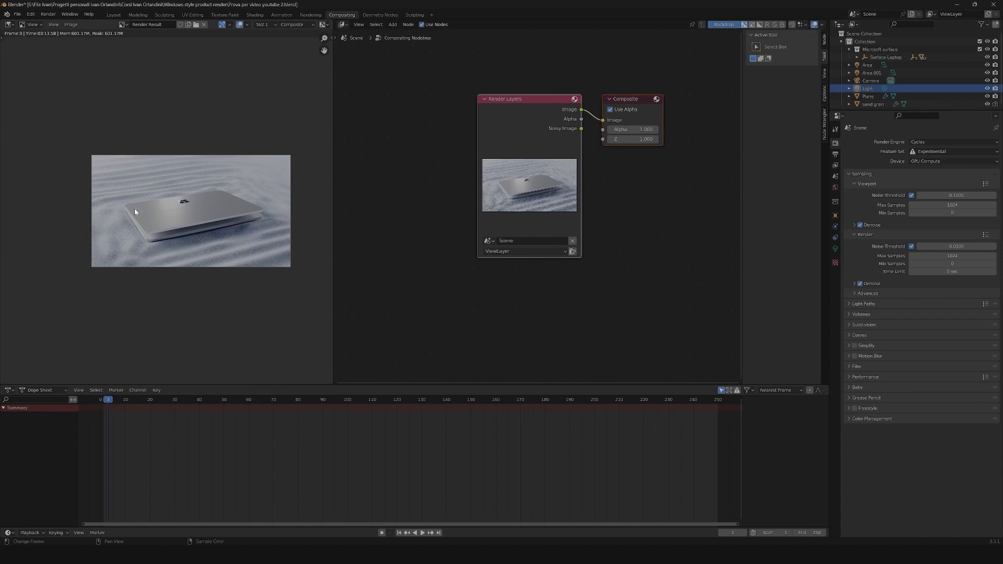
scroll(171, 208, up, 4)
mouse_move(220, 209)
middle_down()
mouse_move(146, 205)
mouse_move(208, 196)
middle_up()
scroll(160, 206, down, 2)
Step: Move the Composite node away from Render Layers and insert a Glare node on the link between them
drag(643, 96, 742, 131)
key(alt+a)
middle_drag(580, 147, 520, 226)
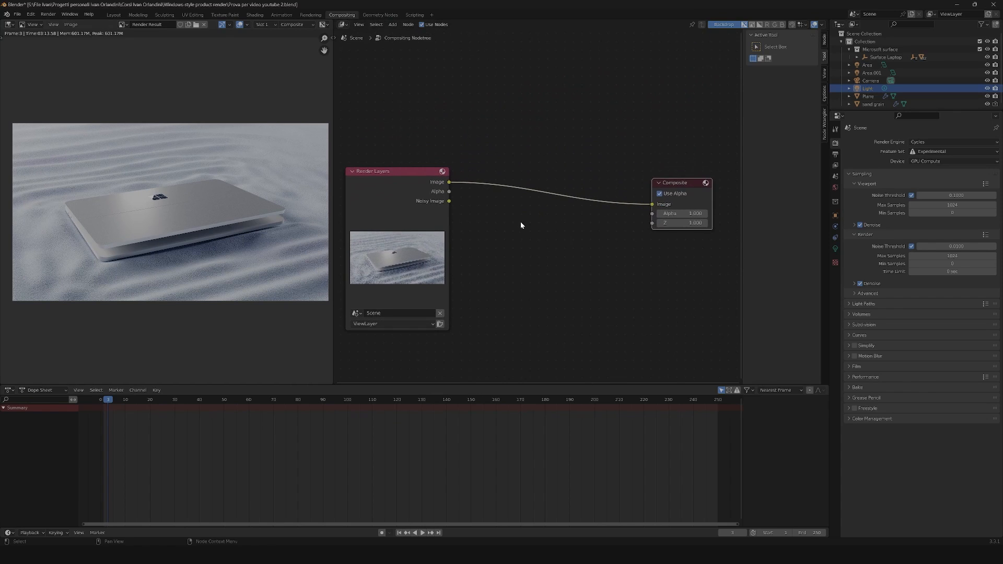
scroll(521, 225, down, 1)
key(shift+a)
click(513, 215)
text(g)
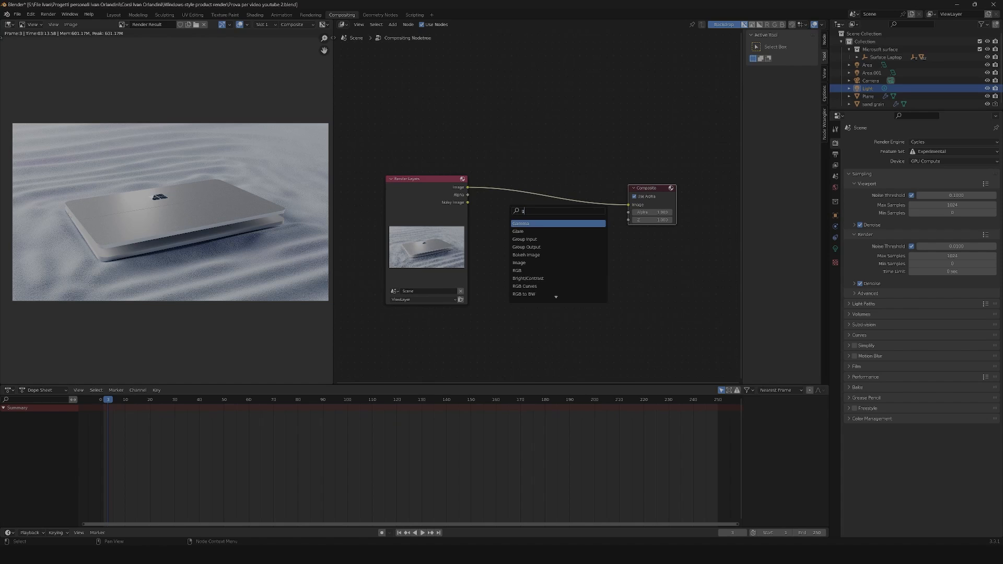
text(la)
key(Return)
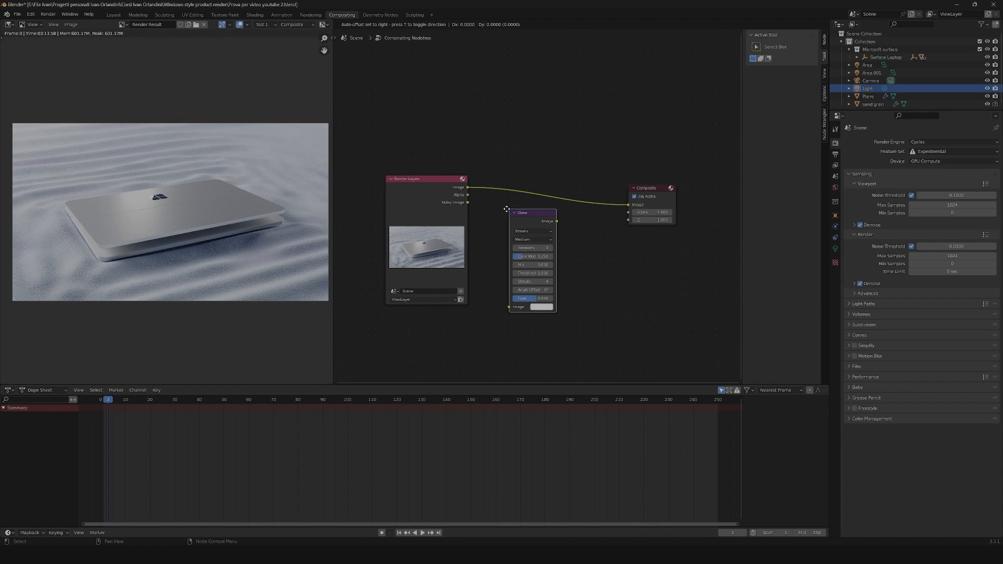
click(500, 190)
Step: Set the Glare node to Fog Glow with High quality and a Threshold of 4
click(514, 209)
click(520, 230)
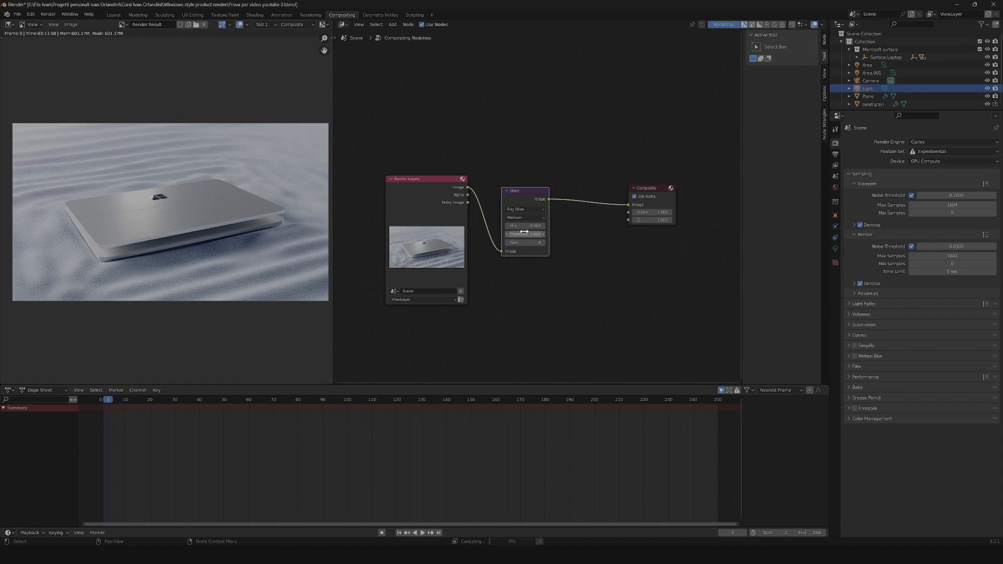
click(522, 218)
click(524, 226)
click(525, 234)
text(4)
key(Return)
Step: Insert a Bright/Contrast node between Glare and Composite and set its Contrast to 2
click(598, 240)
key(shift+a)
click(598, 240)
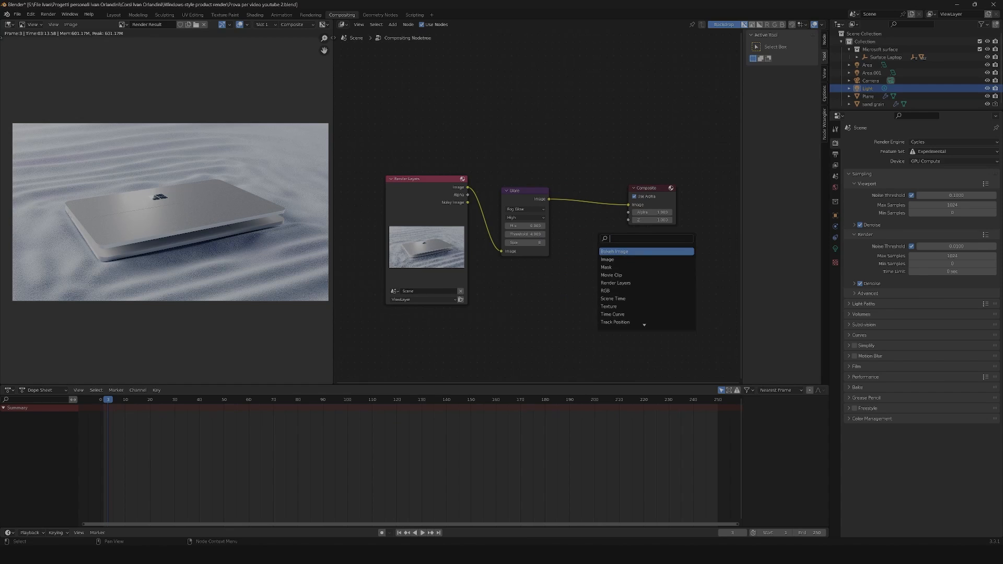
text(bris)
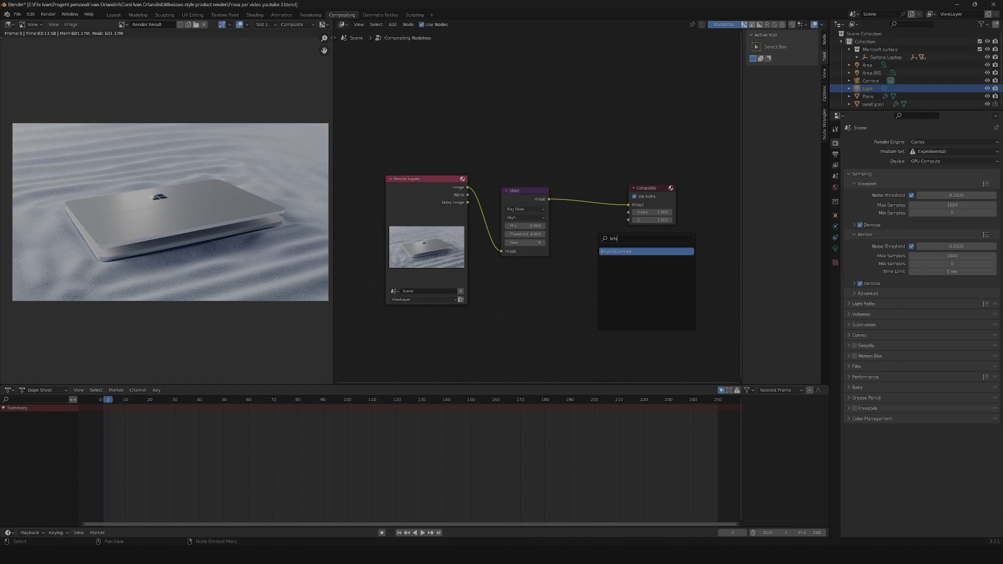
click(577, 241)
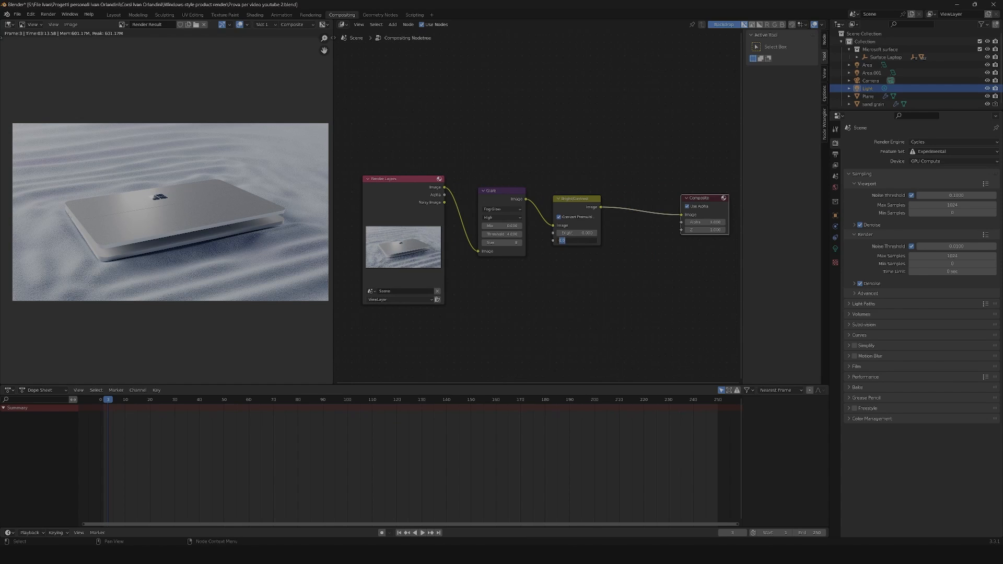
text(2)
key(Return)
Step: Insert a Lens Distortion node between Bright/Contrast and Composite and set its Dispersion to 0.01
key(shift+a)
click(604, 219)
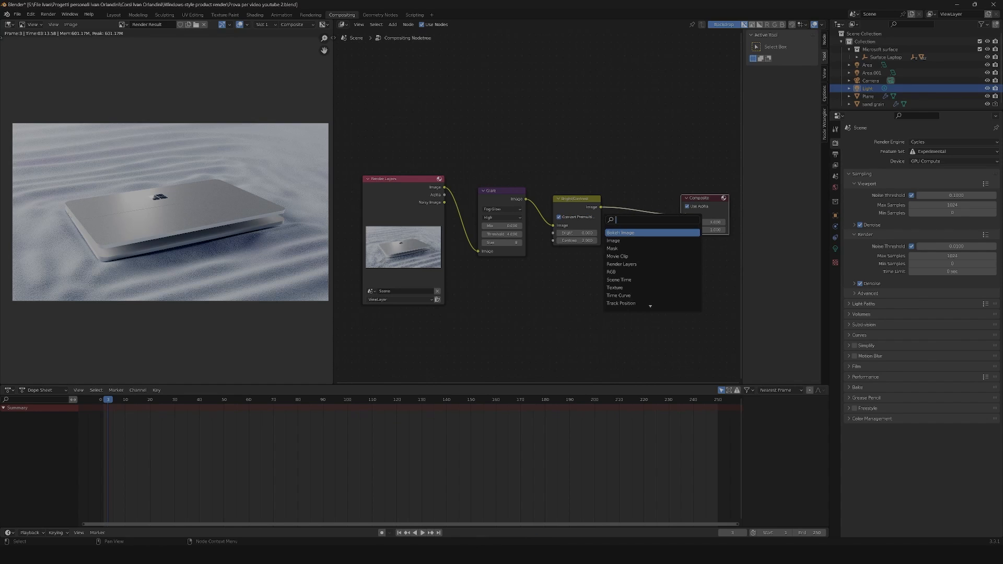
text(lens)
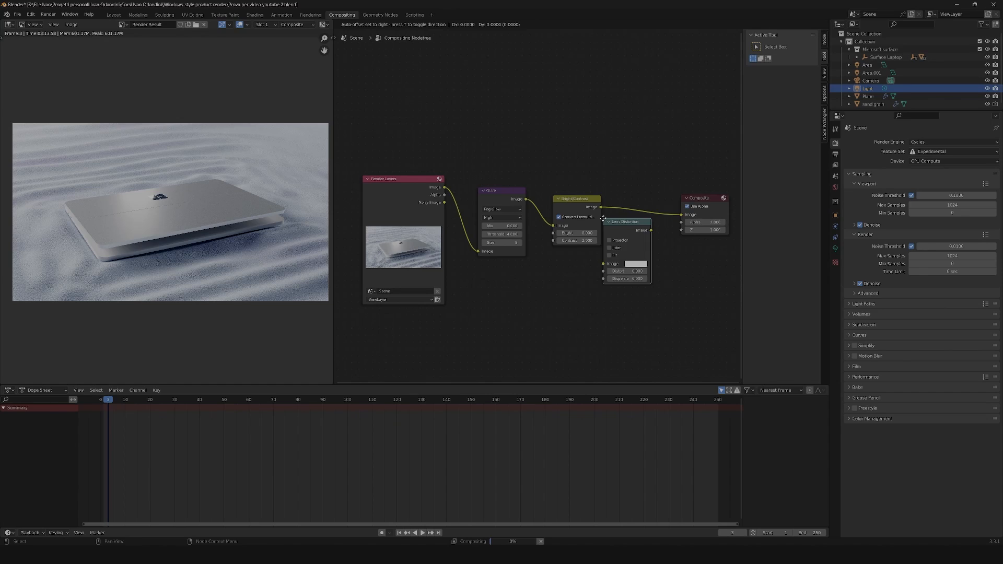
drag(603, 218, 634, 199)
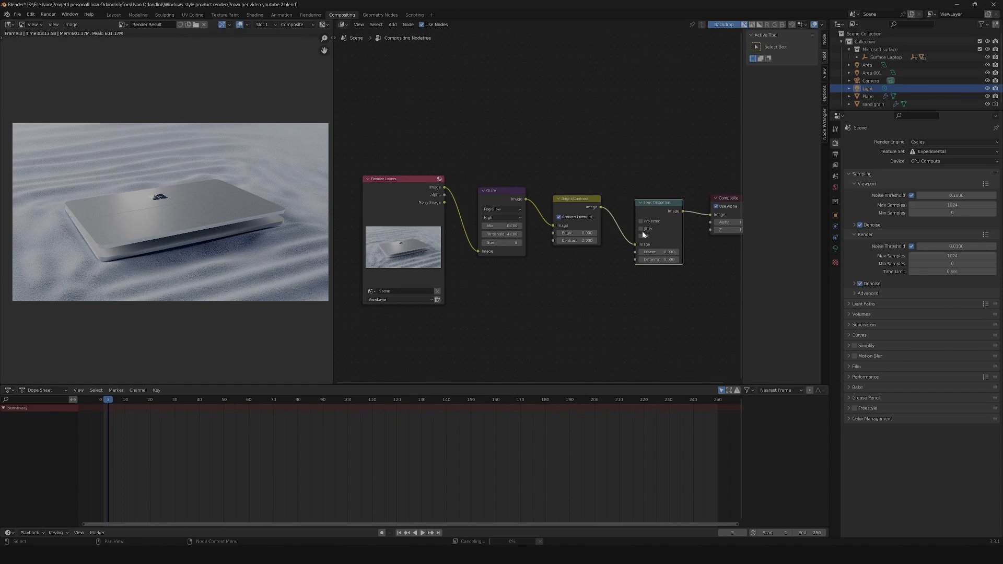
click(670, 259)
text(0.01)
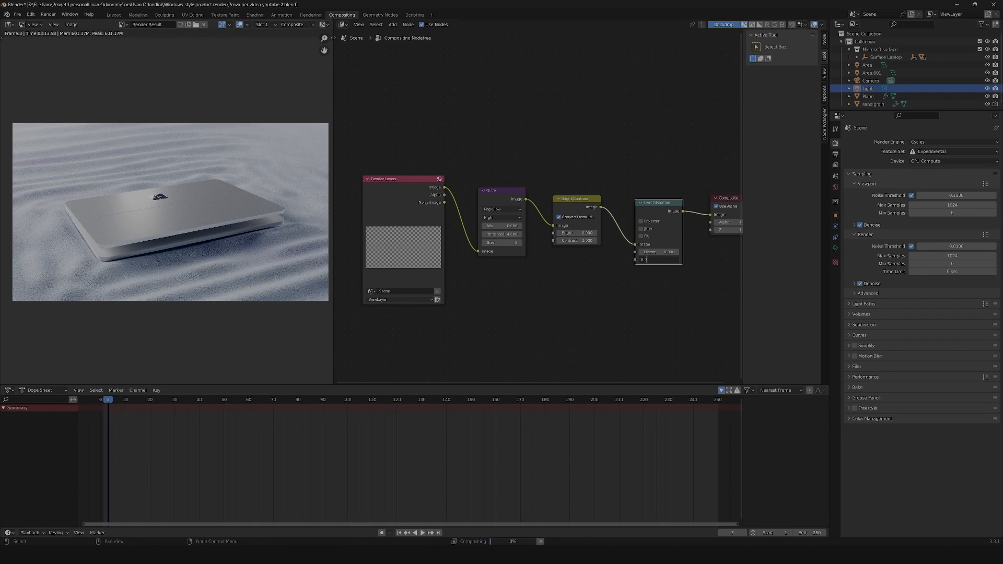
key(Return)
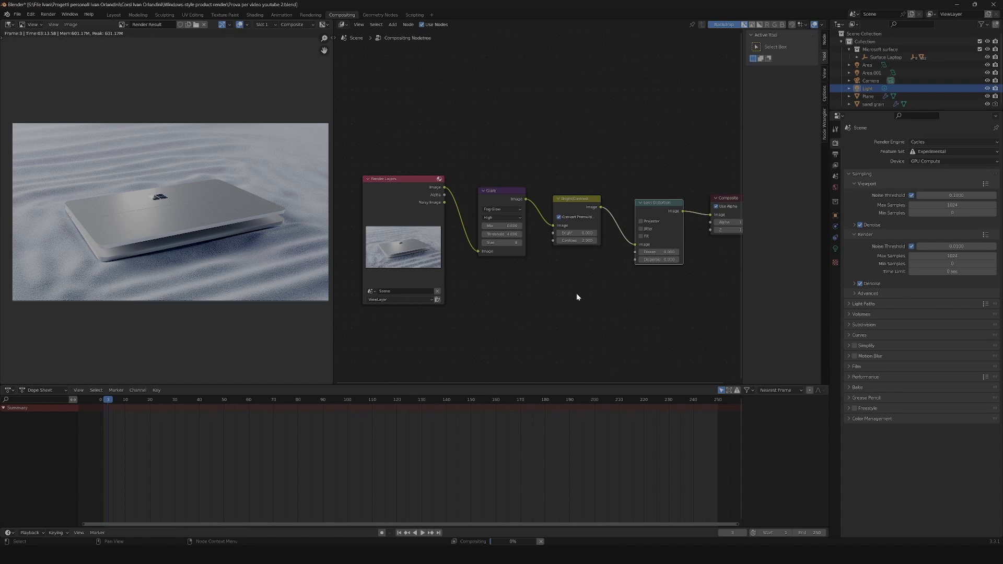